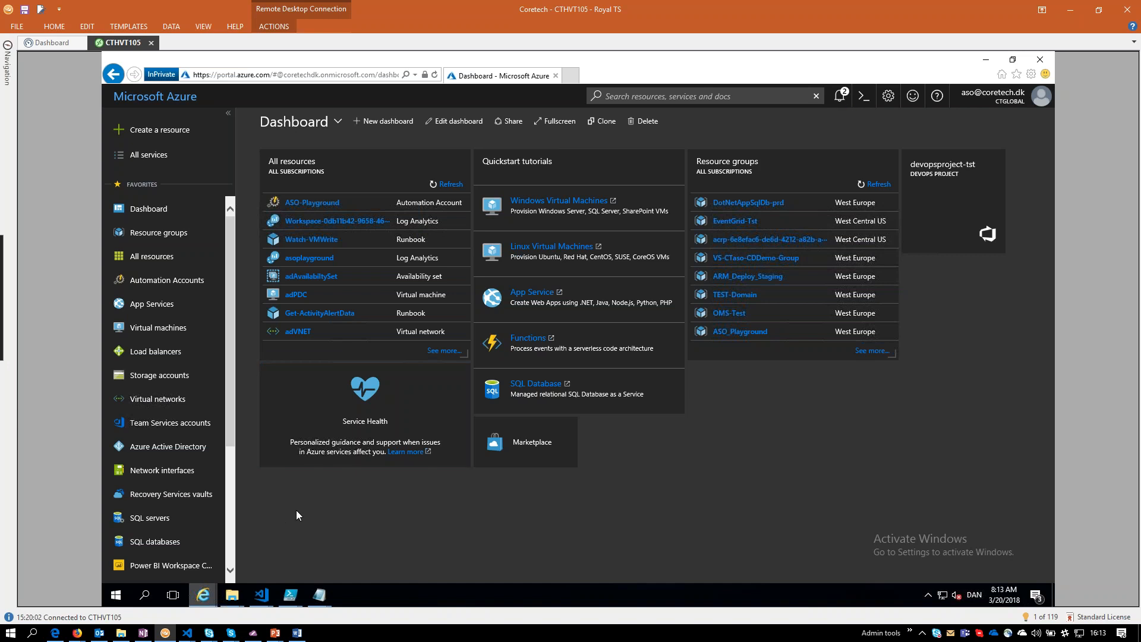
Switch to the browser window showing the Azure Stack portal dashboard.
right_click(295, 512)
left_click(284, 509)
mouse_move(202, 595)
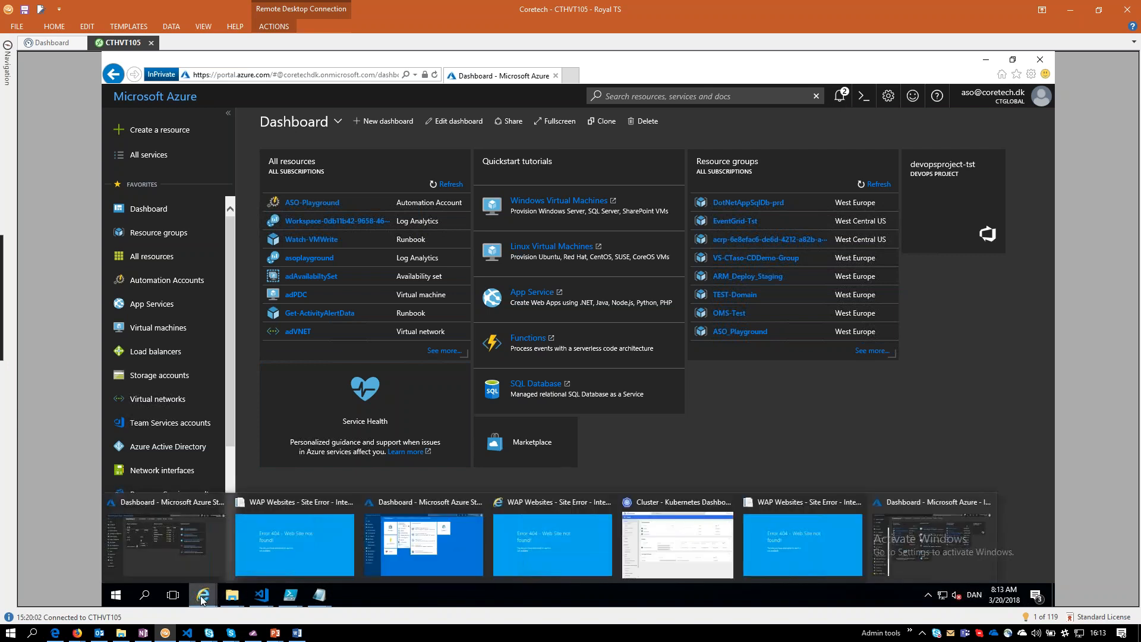
left_click(412, 547)
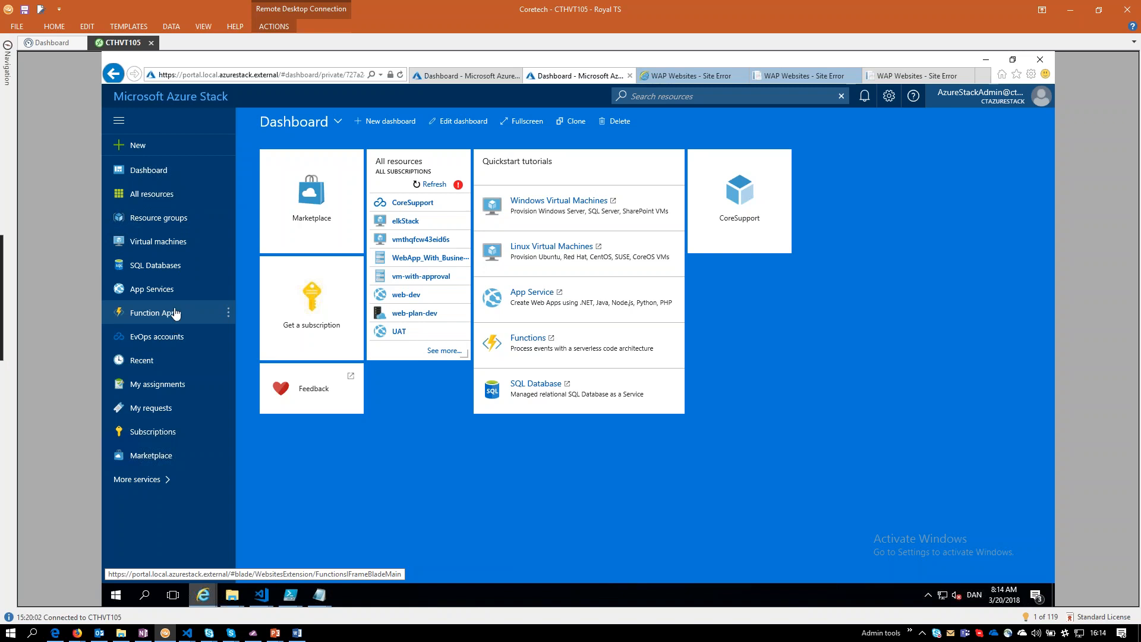
Start creating a virtual machine from the Windows Server 2016 Datacenter image in the marketplace's Compute category.
left_click(130, 153)
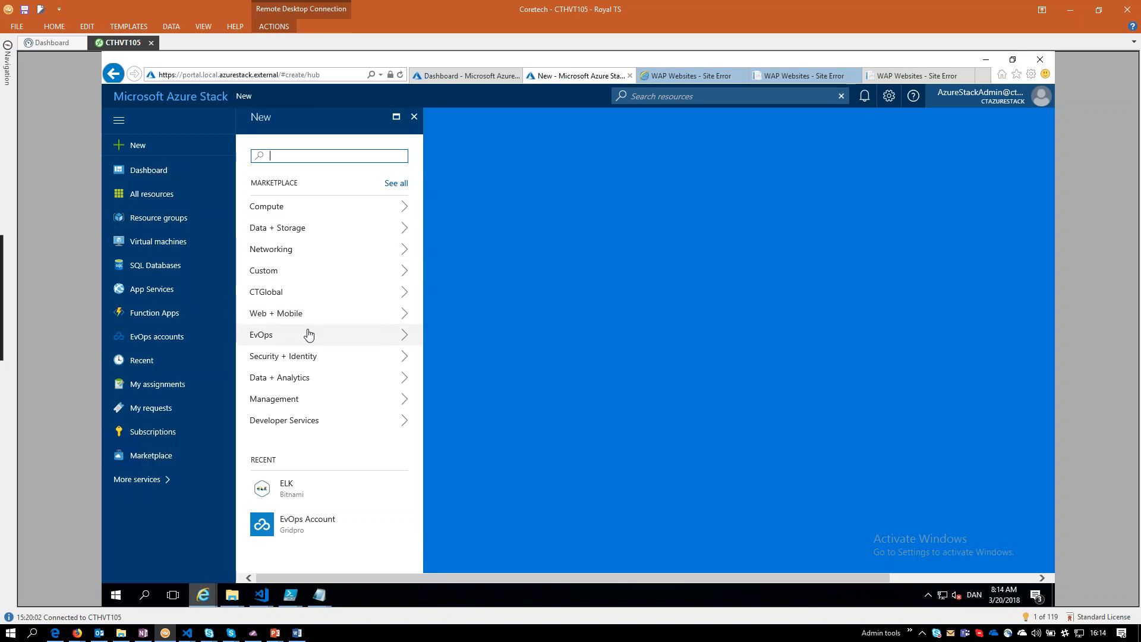
left_click(335, 206)
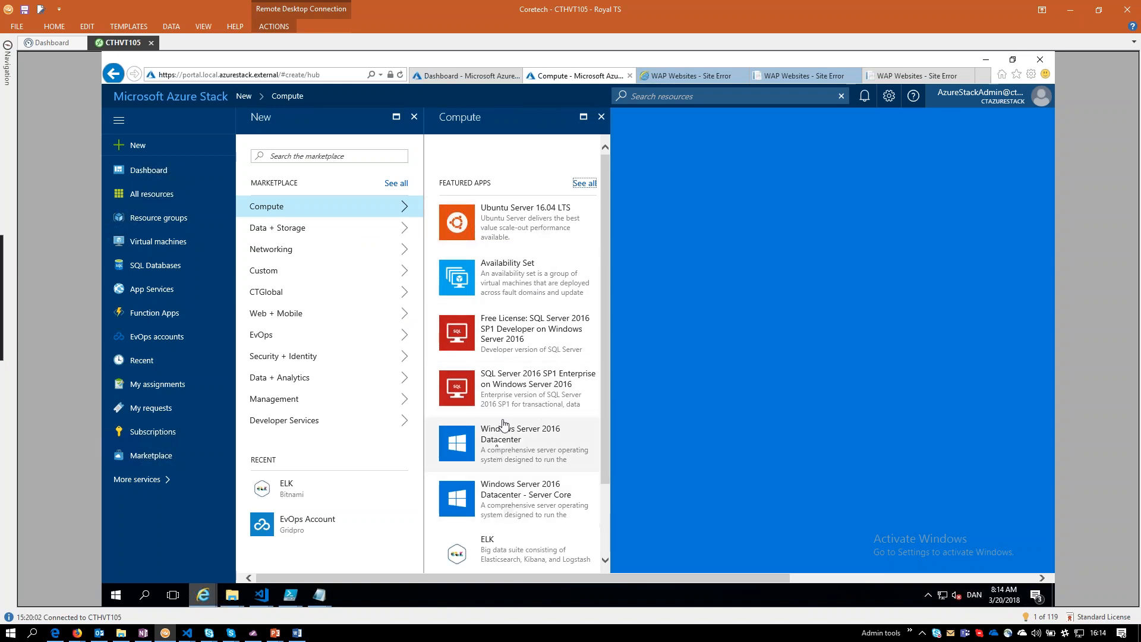
scroll(521, 297, "down", 3)
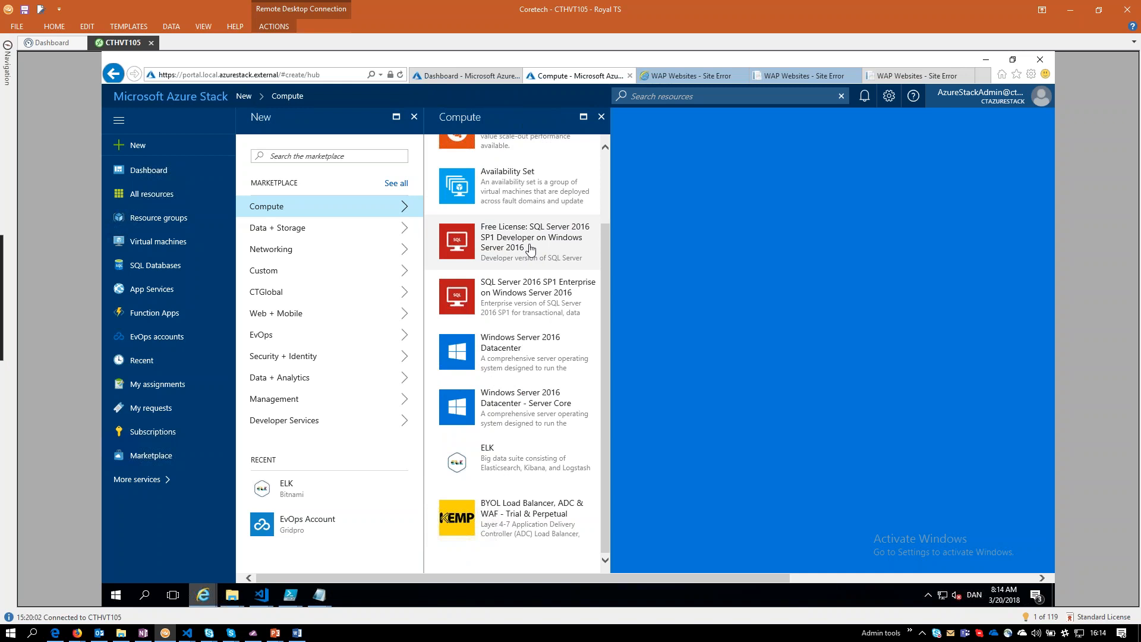
scroll(535, 248, "up", 3)
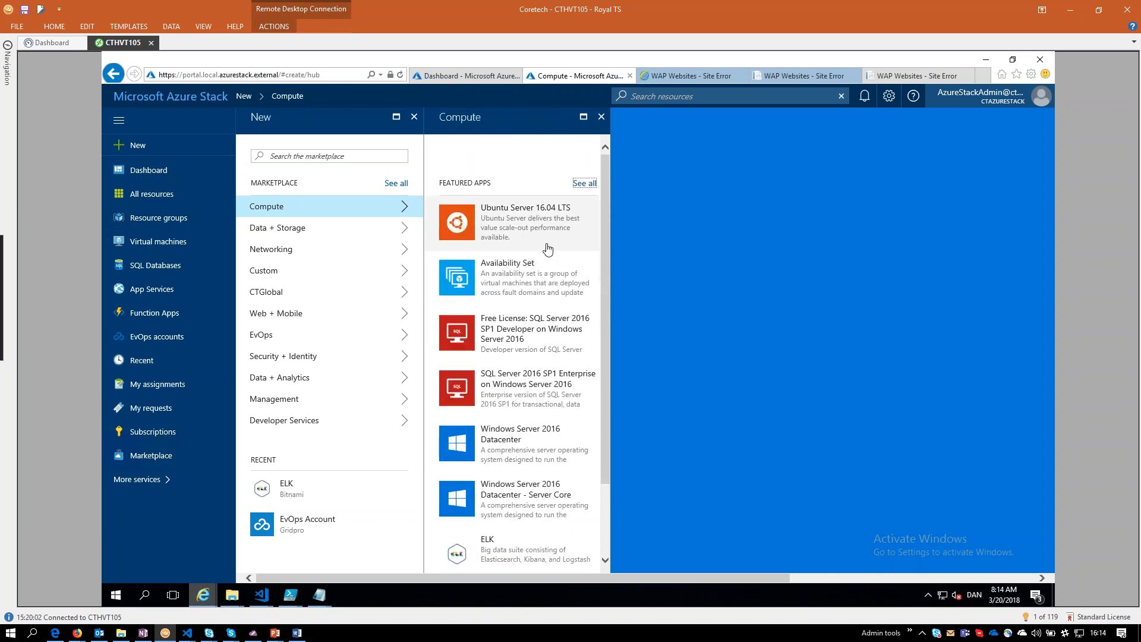
scroll(550, 276, "down", 3)
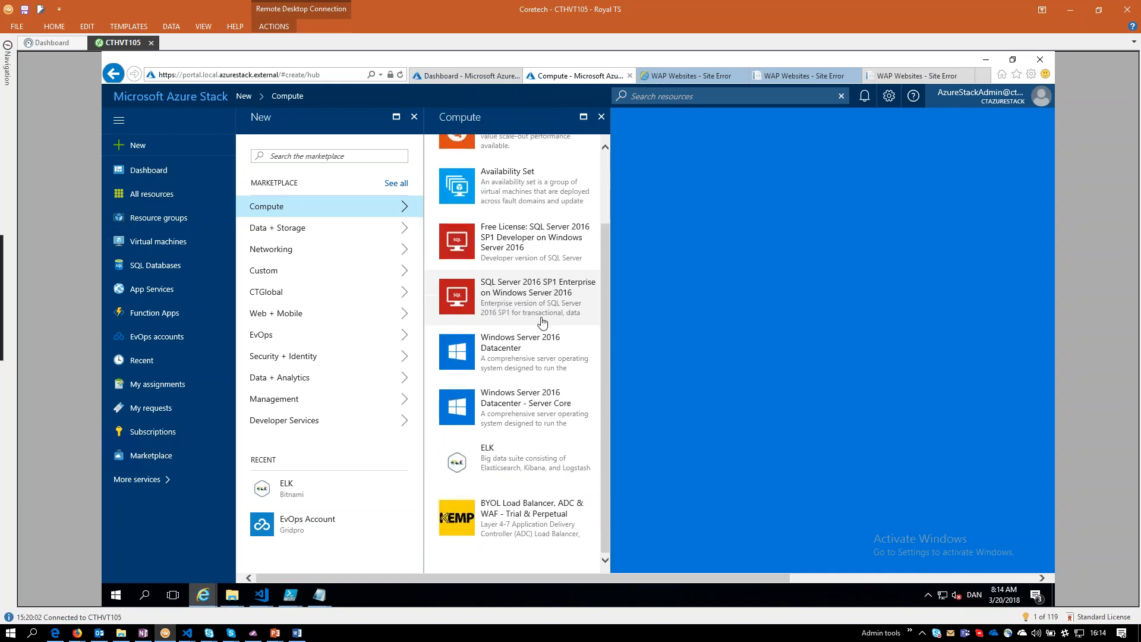
left_click(546, 356)
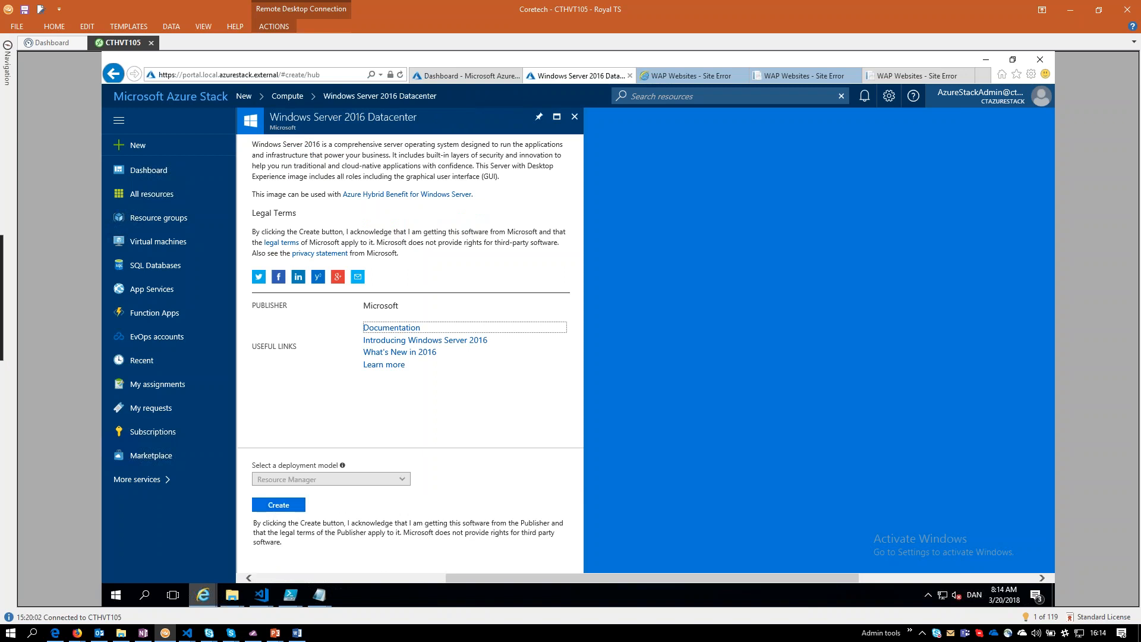
left_click(279, 504)
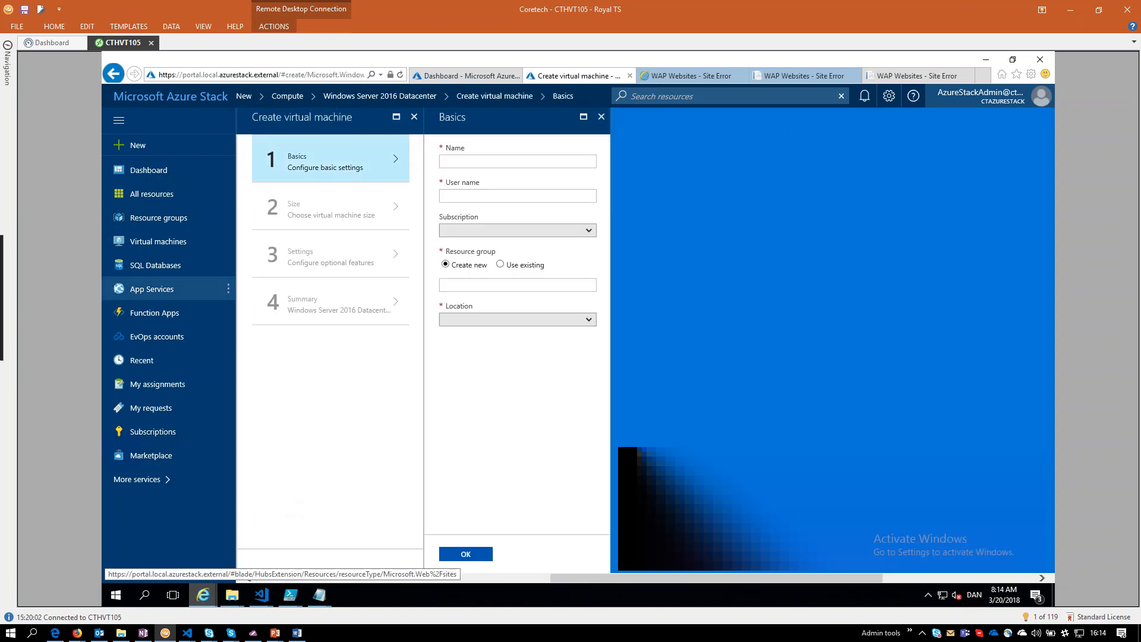
Name the virtual machine TestVM, set the user name to azmin, and enter the account password with its confirmation.
left_click(501, 162)
type("TestVM")
key("Tab")
type("azmin")
key("Tab")
type("P•••••••••••••")
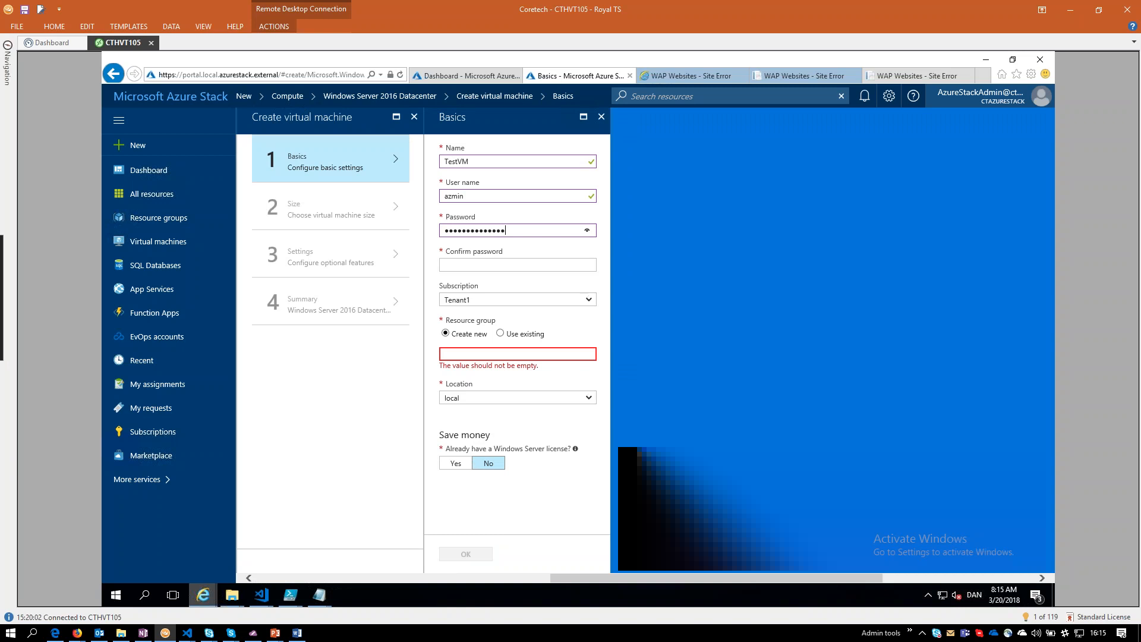
key("Tab")
type("••••••••••••••")
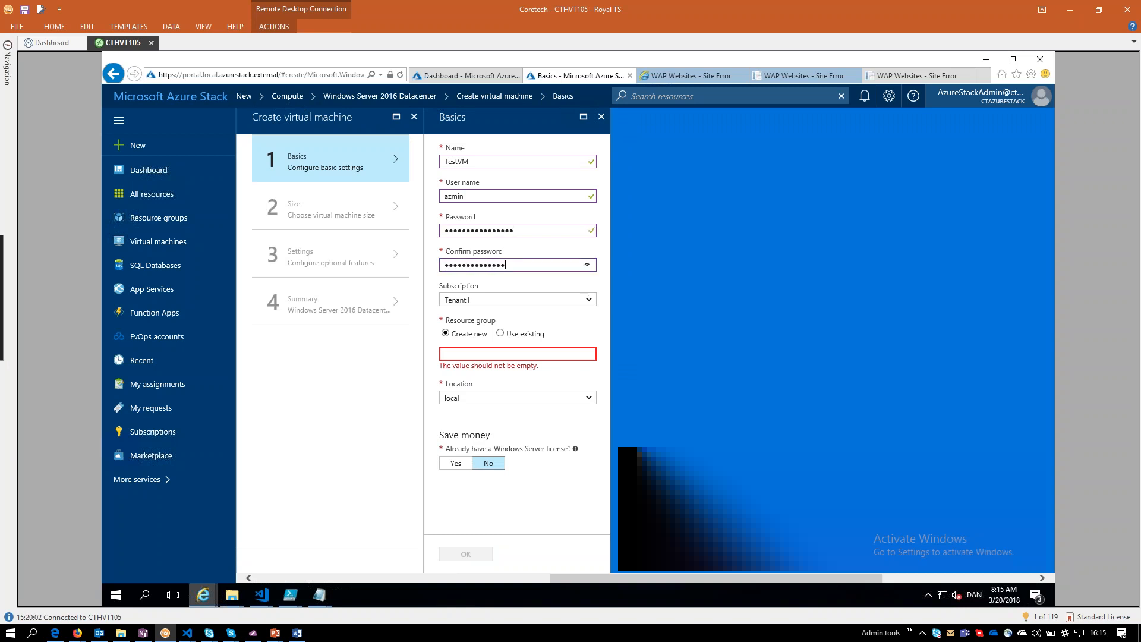
Assign the virtual machine to a new resource group named Webinar1.
left_click(593, 299)
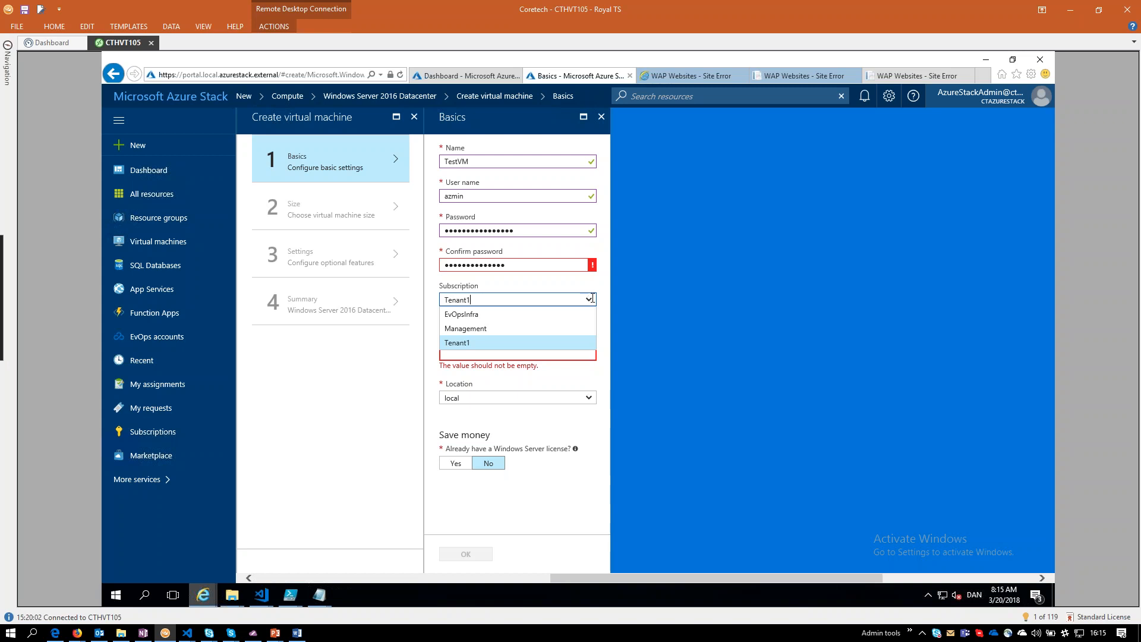
double_click(535, 231)
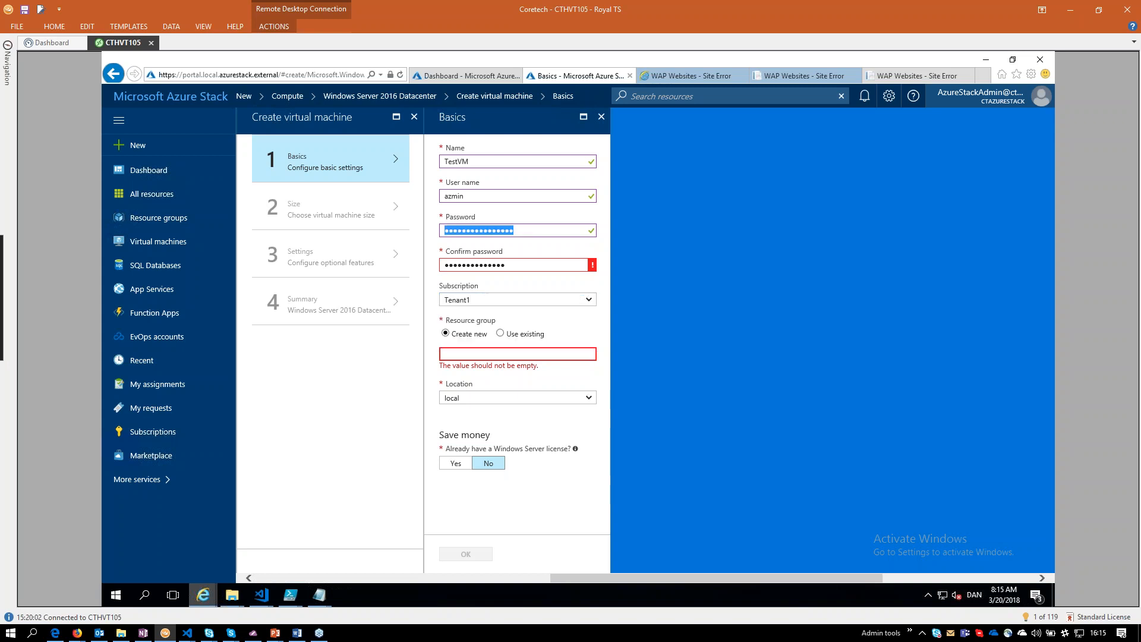
left_click(547, 351)
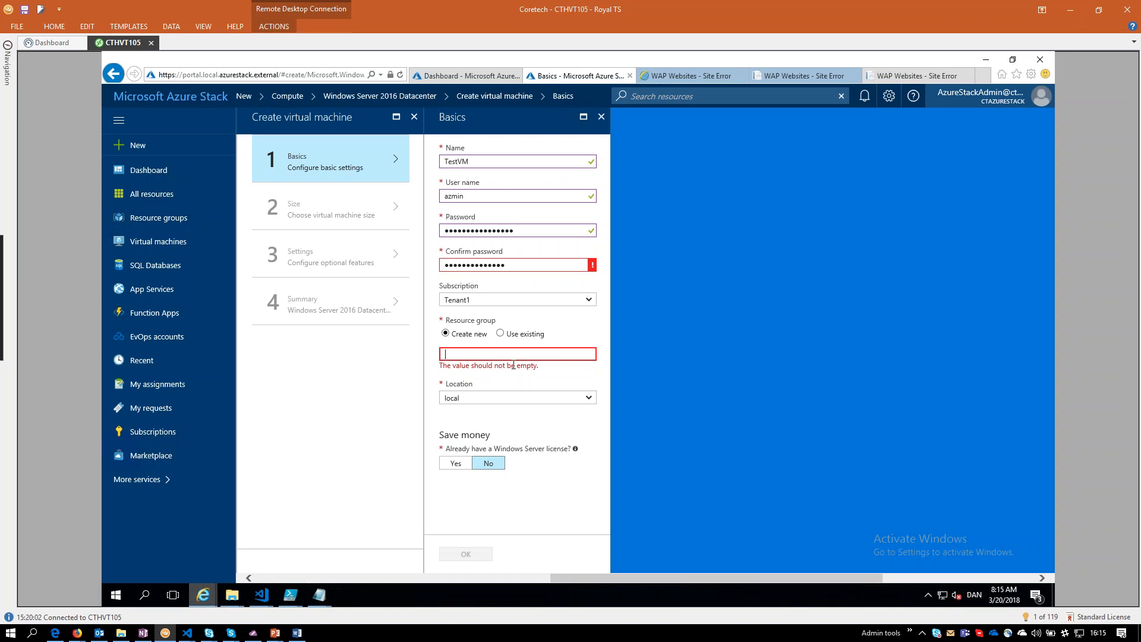
type("Webinar1")
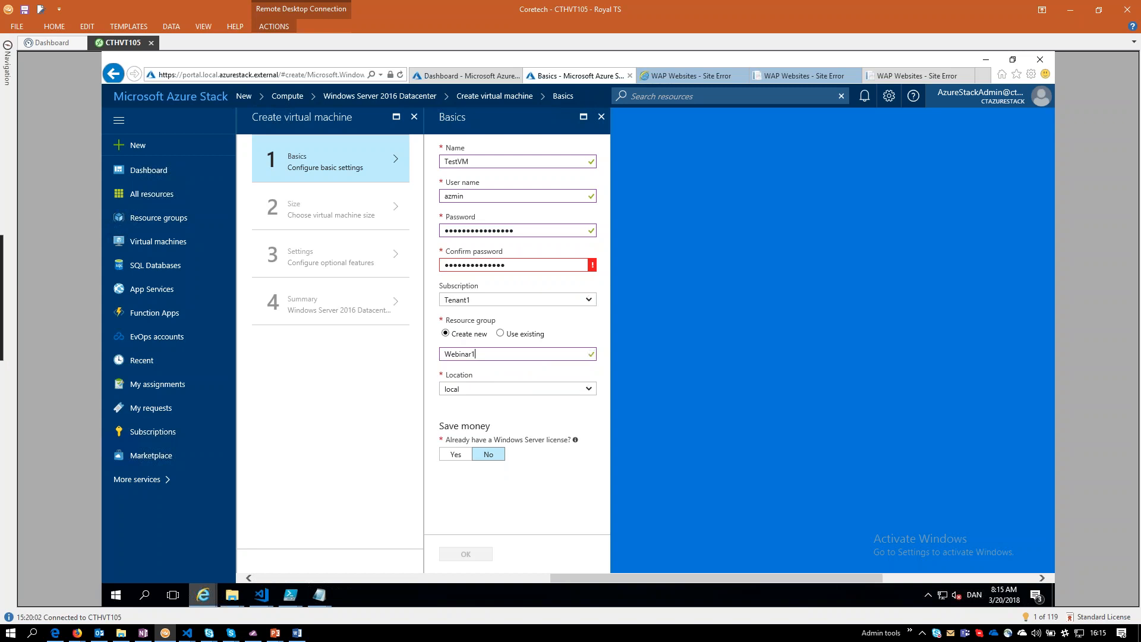
type("!!")
Change the account password and indicate that a Windows Server license is already owned.
left_click(459, 458)
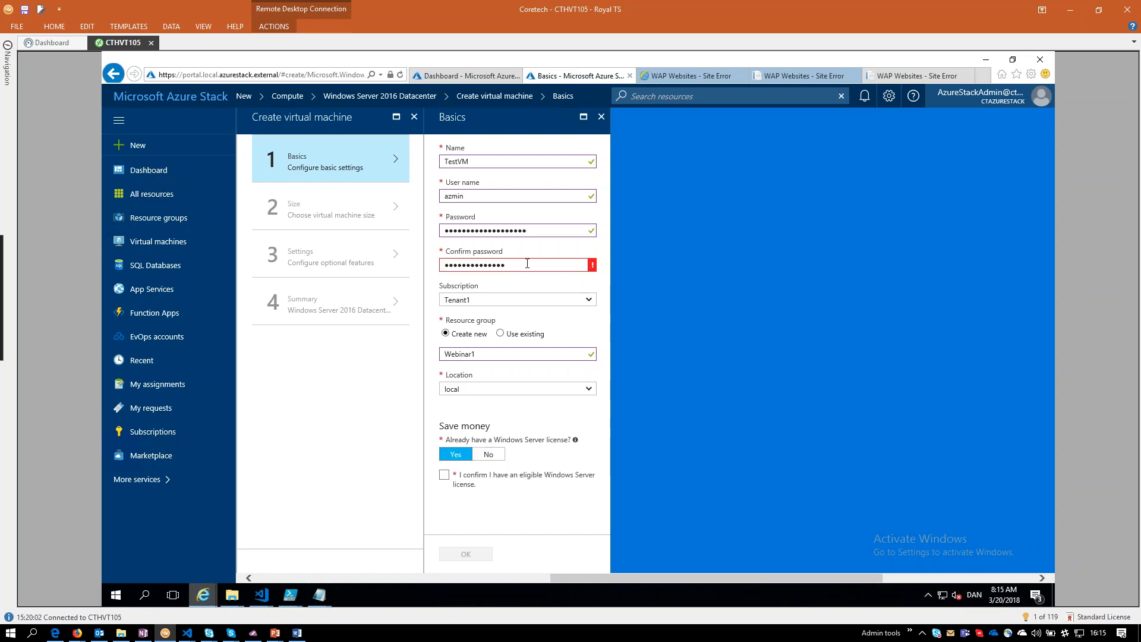
Try to replace both the virtual machine's account password and its confirmation with a matching password.
left_click_drag(527, 265, 304, 257)
type("Password123456!!")
left_click(543, 230)
left_click_drag(542, 230, 325, 212)
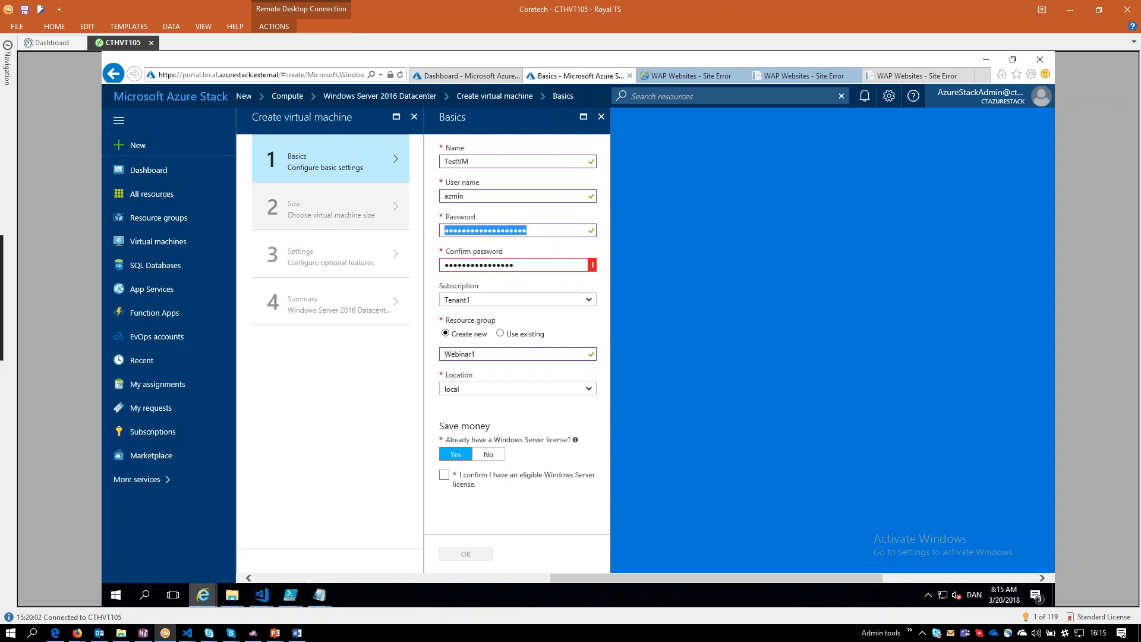
type("Password123")
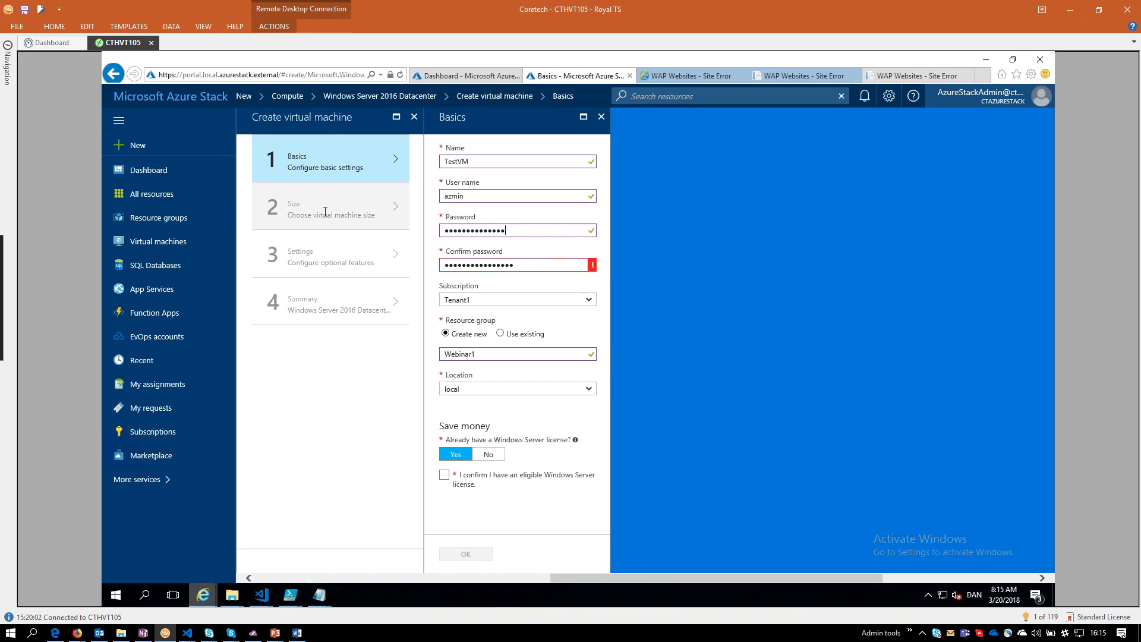
key("Tab")
type("Password123")
key("Tab")
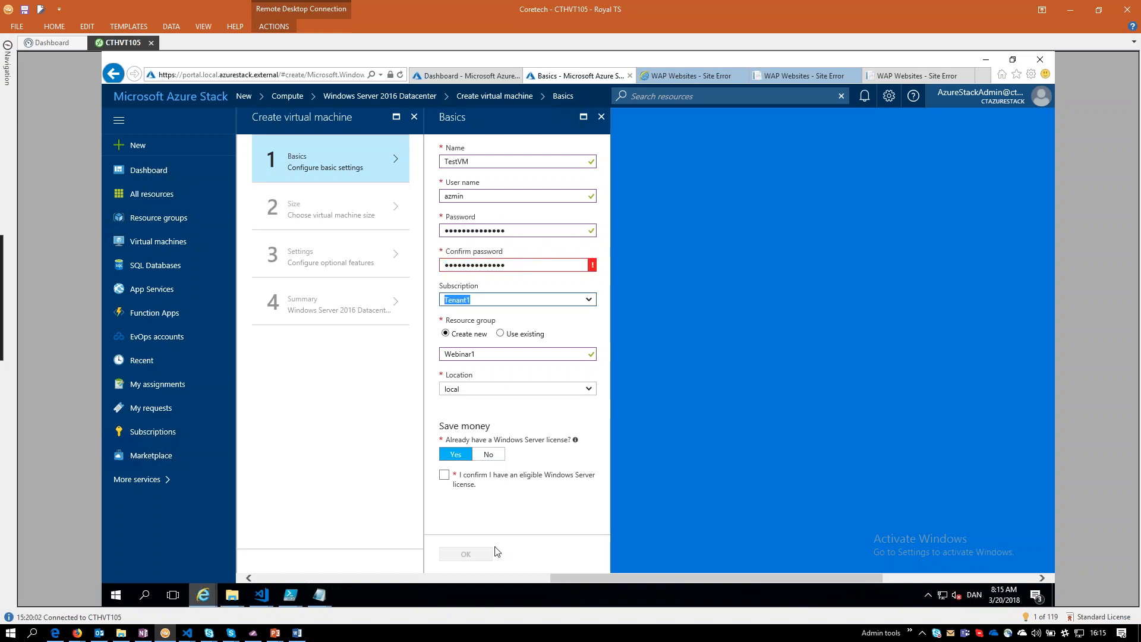
Confirm having an eligible Windows Server license and re-enter the password confirmation.
left_click(451, 482)
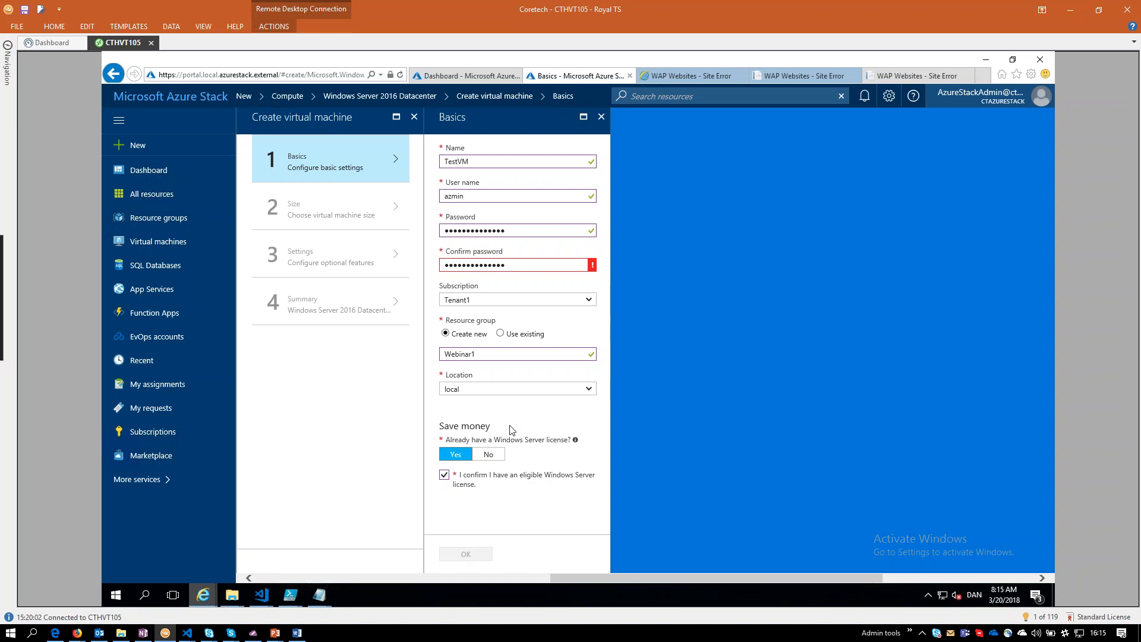
left_click(521, 265)
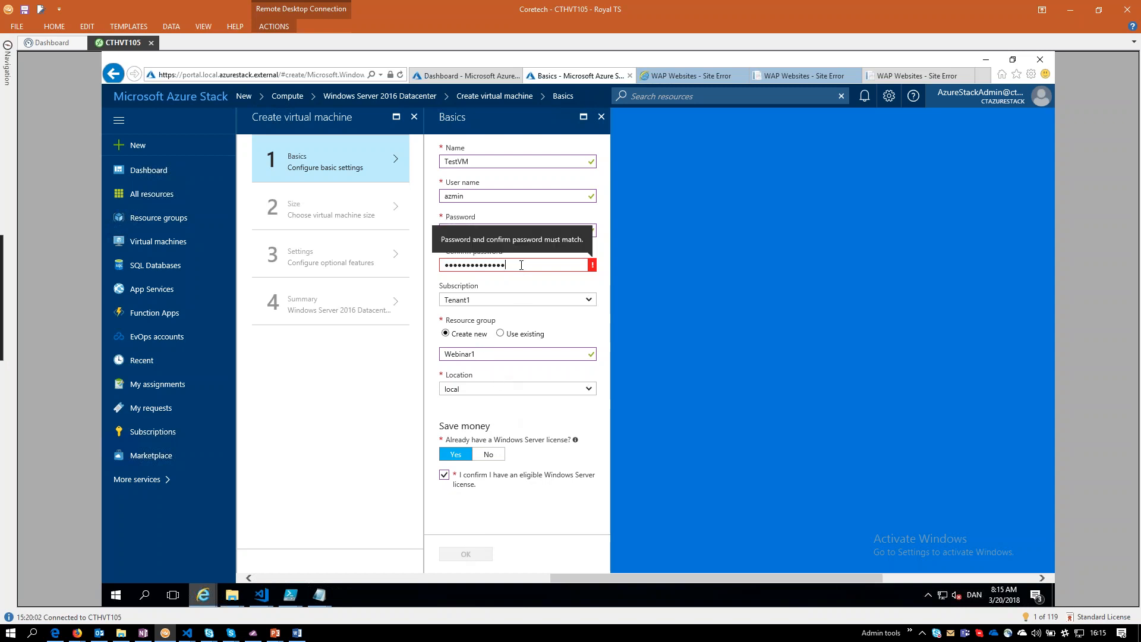
left_click_drag(522, 265, 403, 254)
type("●●●●●●●")
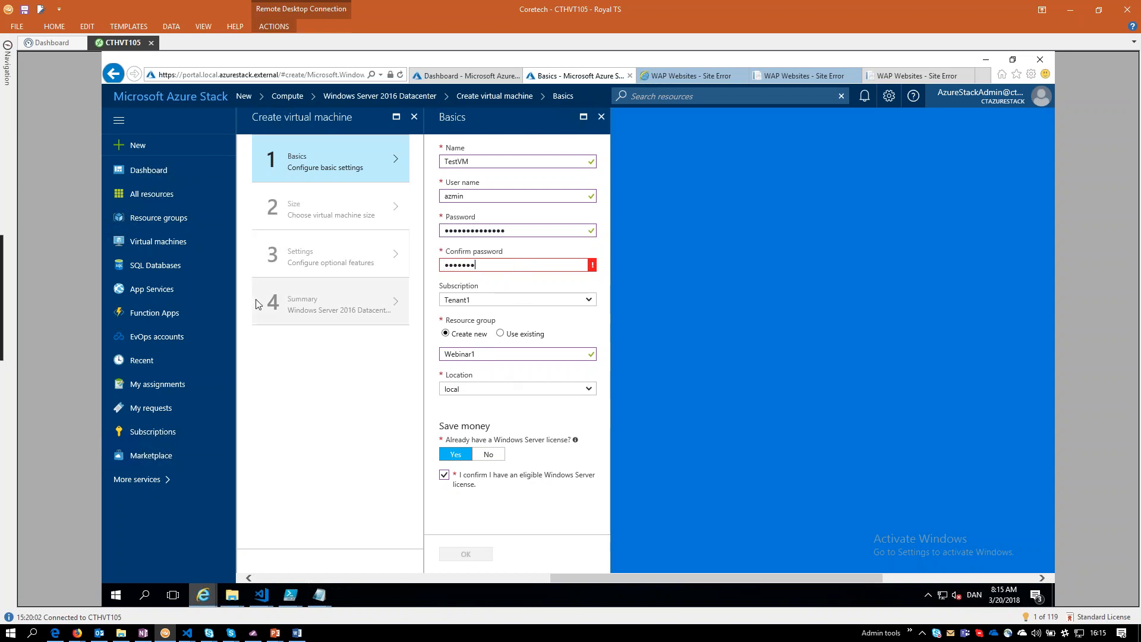
type("●●●●●●●")
key("Tab")
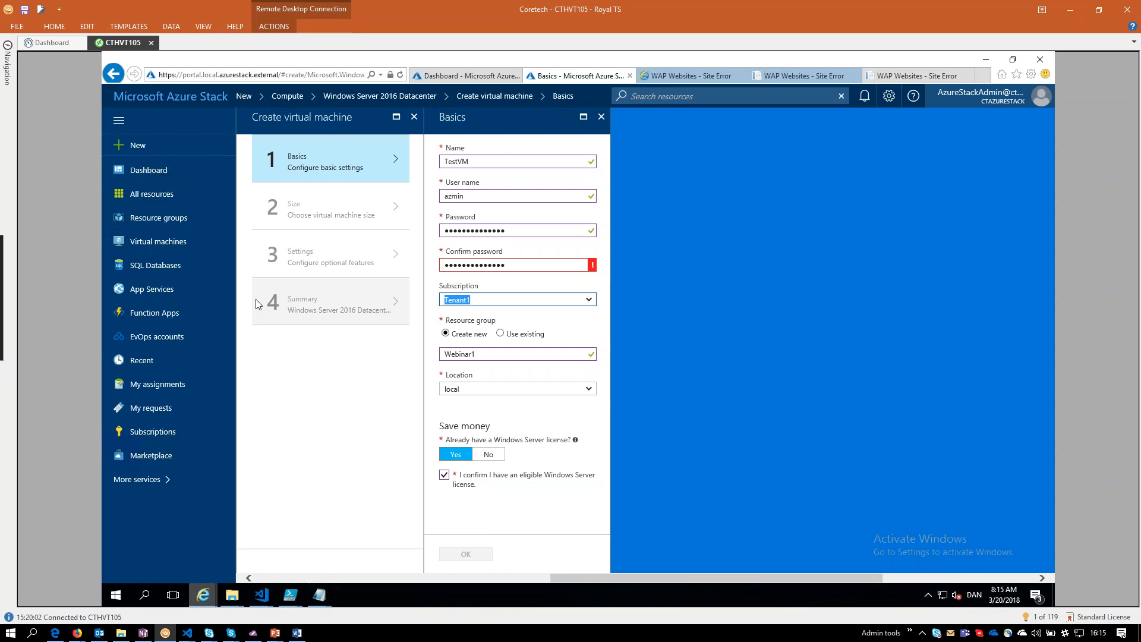
Re-enter the same account password in the password and confirmation fields, and submit the basic settings.
left_click_drag(522, 231, 439, 231)
type("●●●●●●●")
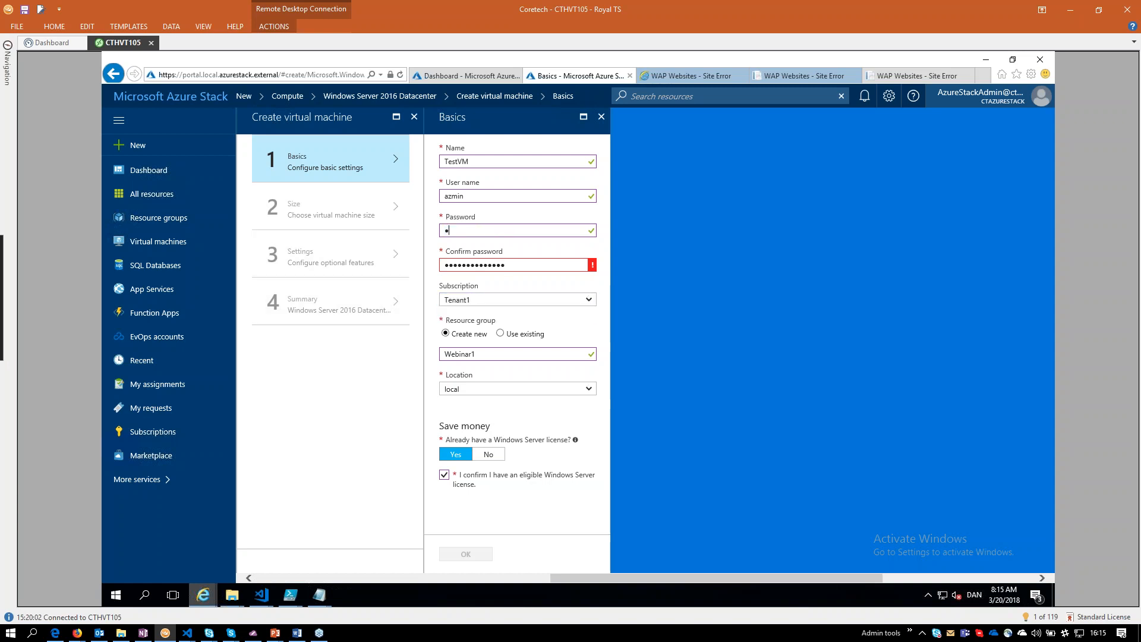
type("●●●●●●●")
key("Tab")
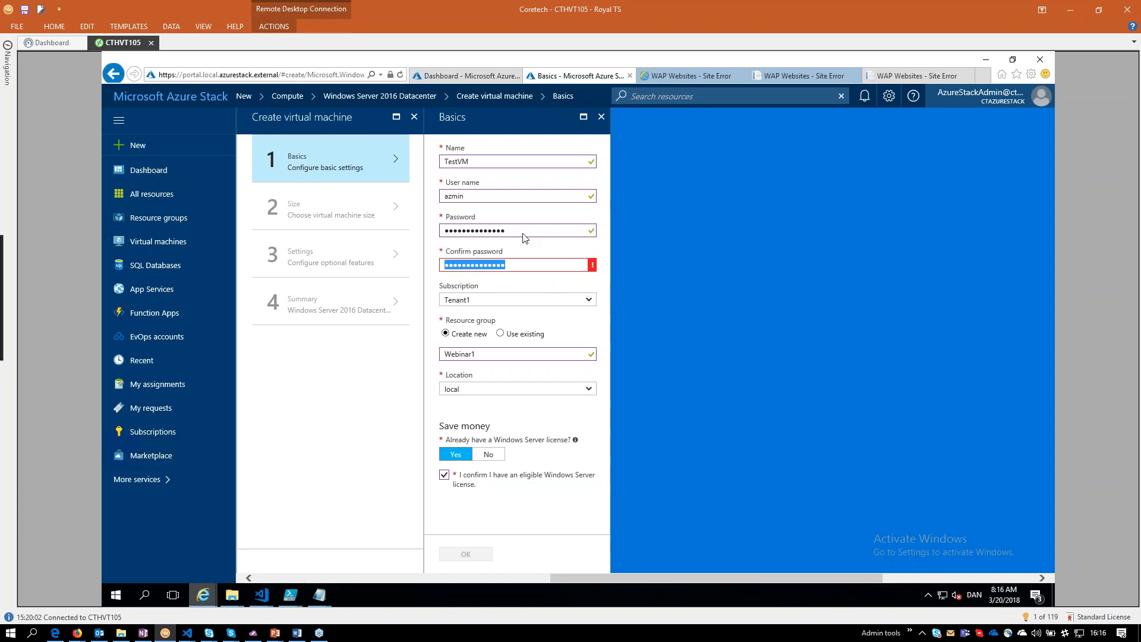
left_click(511, 231)
double_click(507, 233)
type("******")
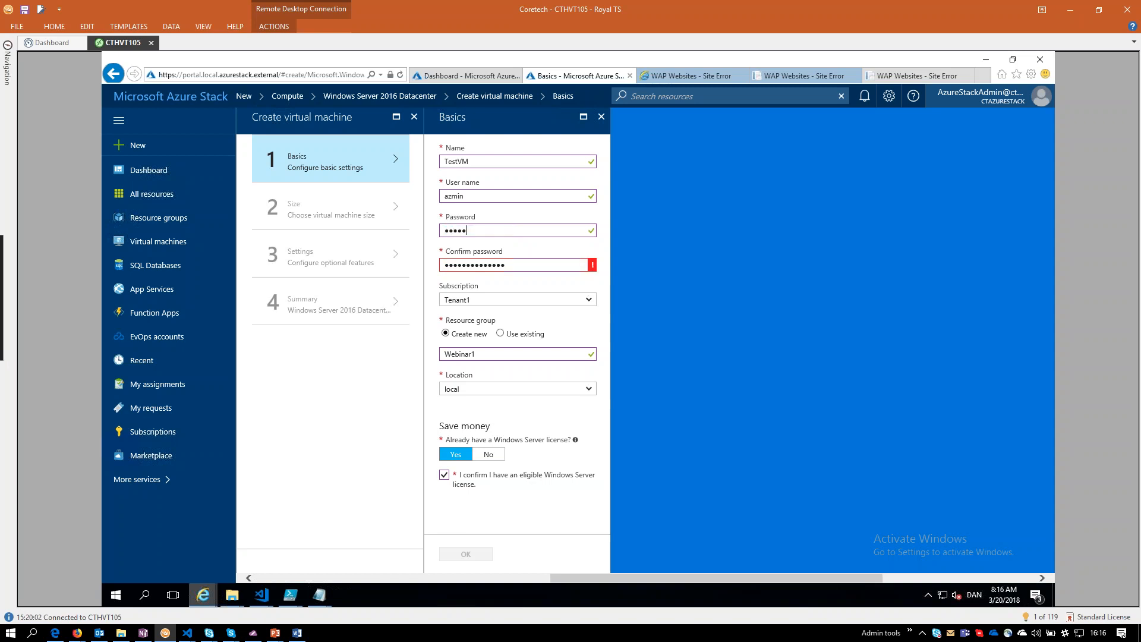
type("*********")
key("Tab")
type("***************")
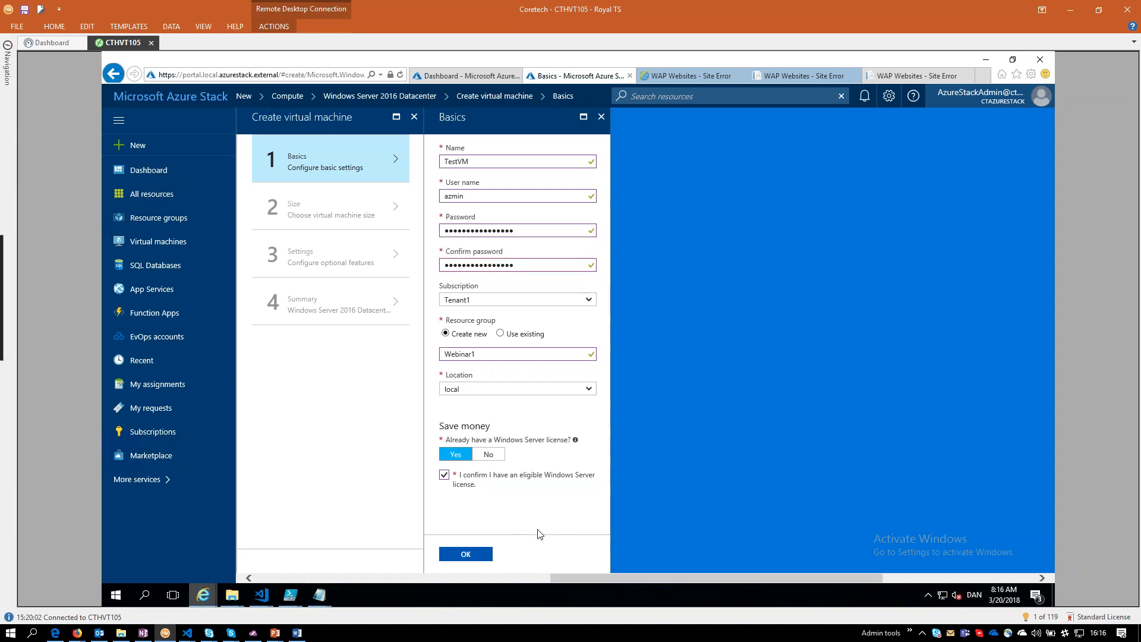
left_click(466, 554)
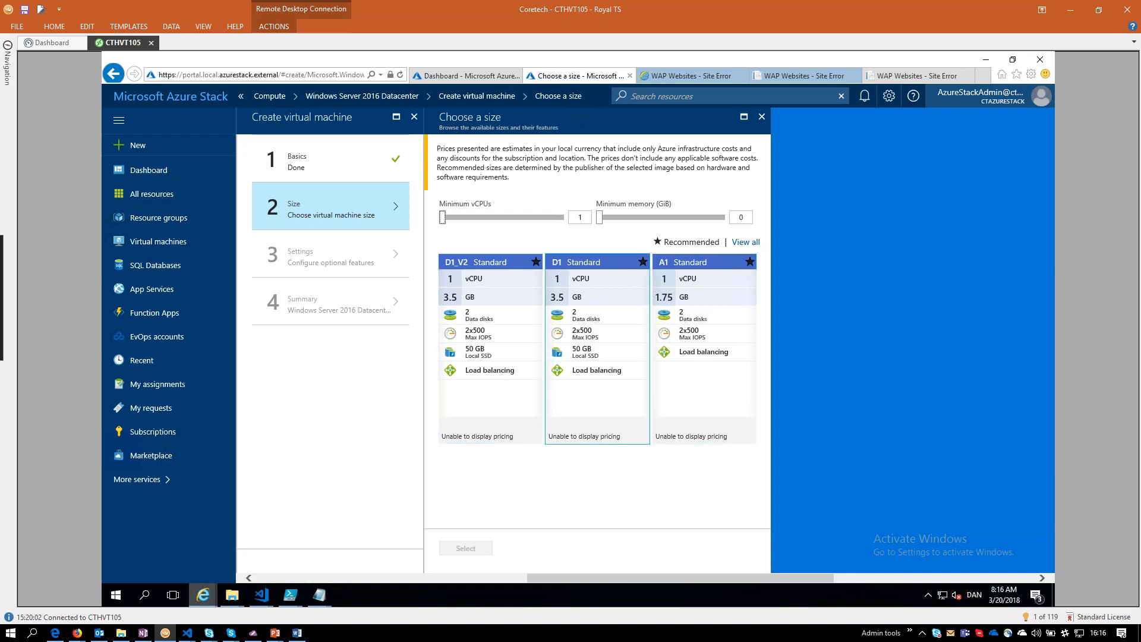
Show all available virtual machine sizes and review their vCPU, memory and disk specifications.
left_click(746, 242)
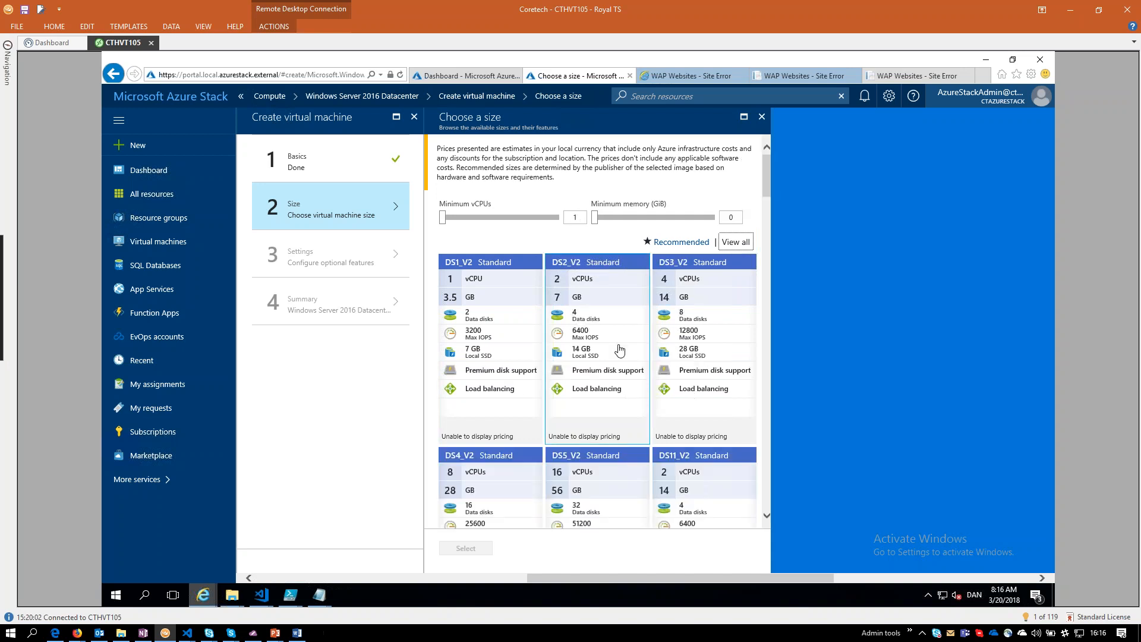
scroll(619, 349, "down", 5)
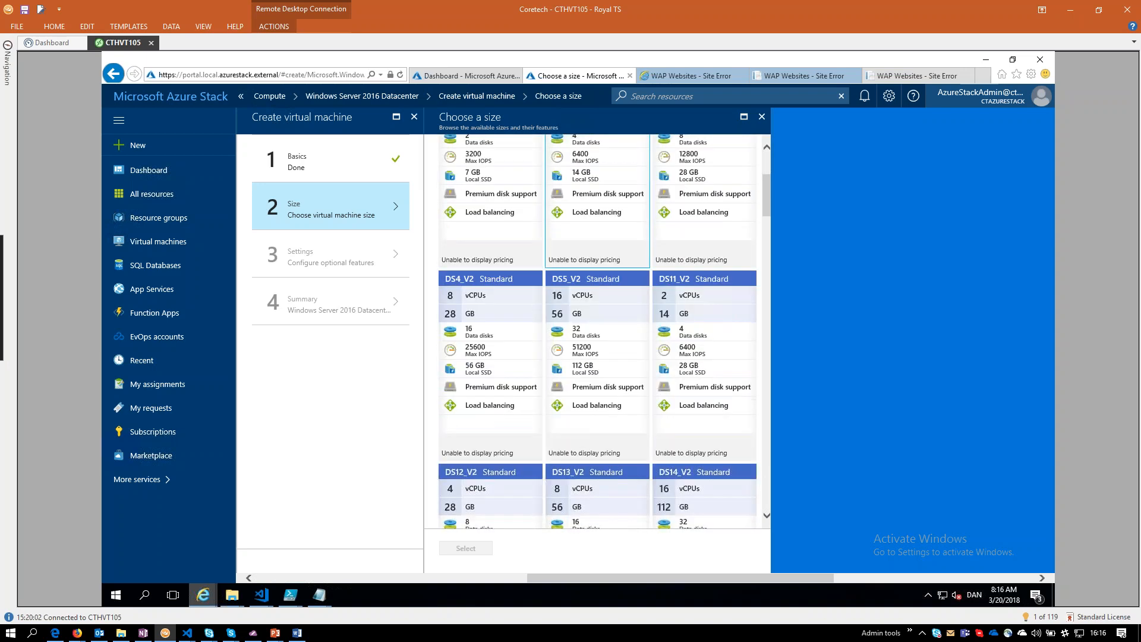
scroll(619, 349, "down", 5)
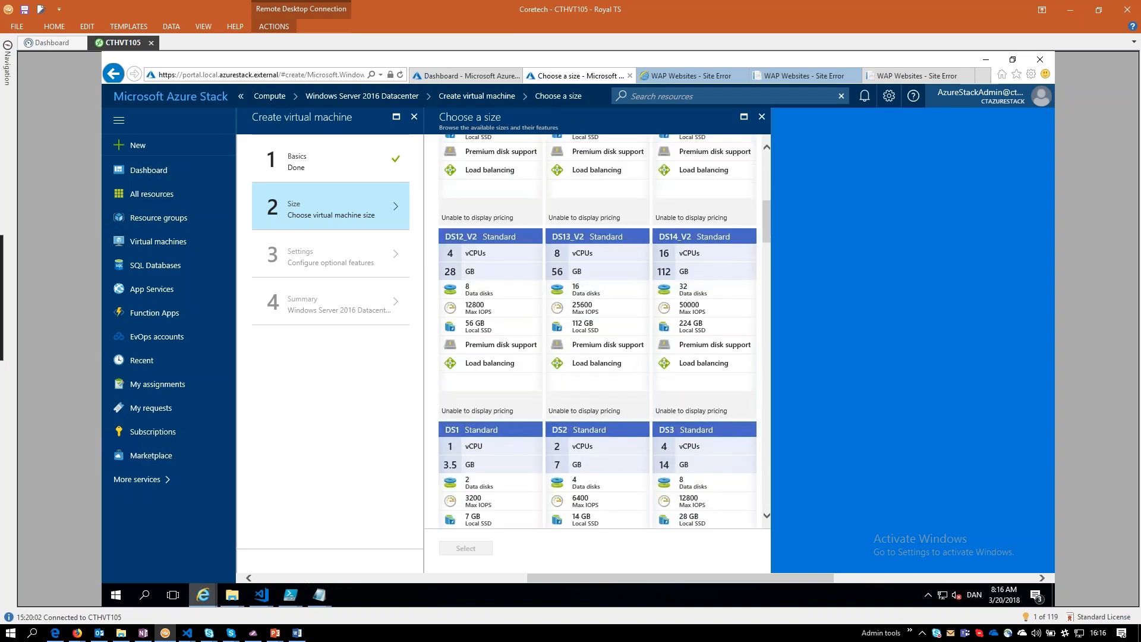
scroll(619, 349, "down", 1)
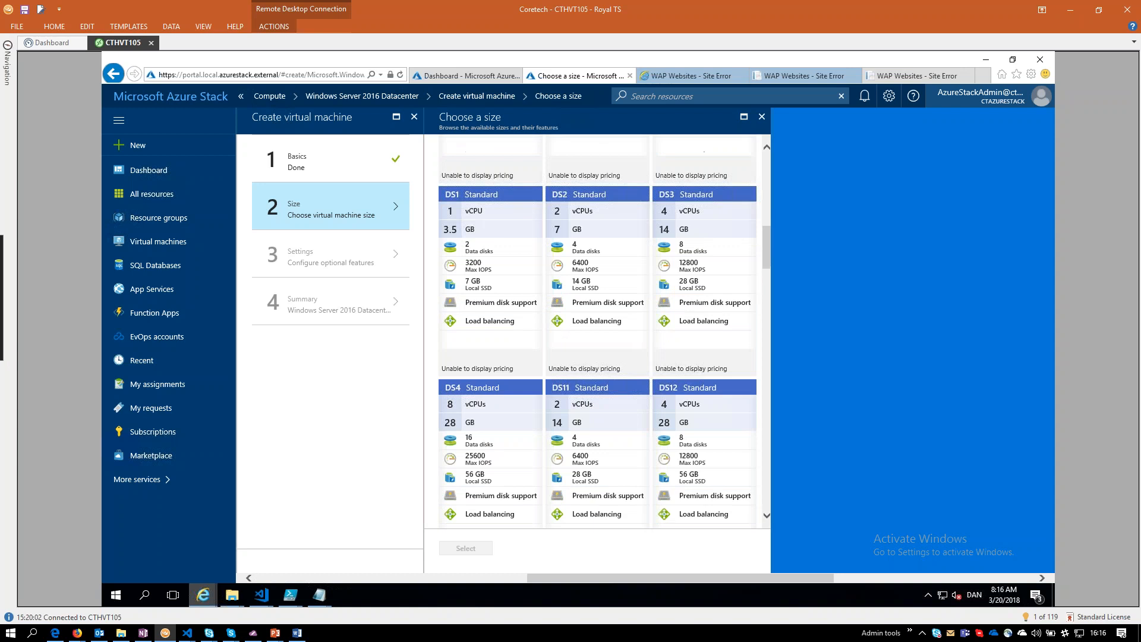
Open the App Services list, discarding the unsaved virtual machine configuration.
left_click(152, 479)
scroll(420, 289, "down", 4)
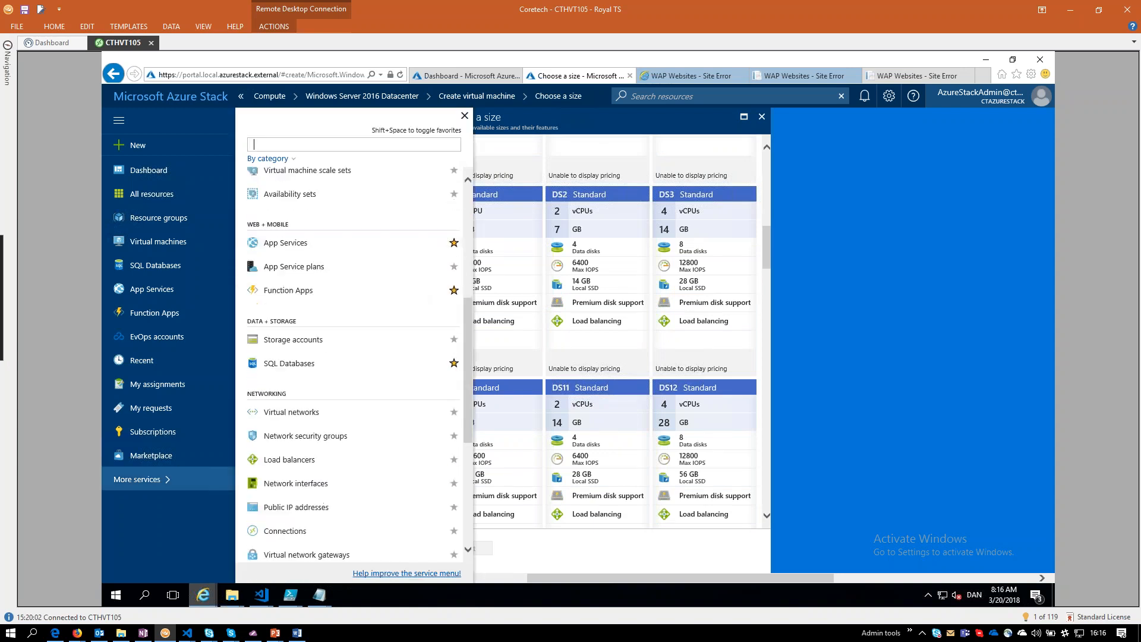
left_click(287, 245)
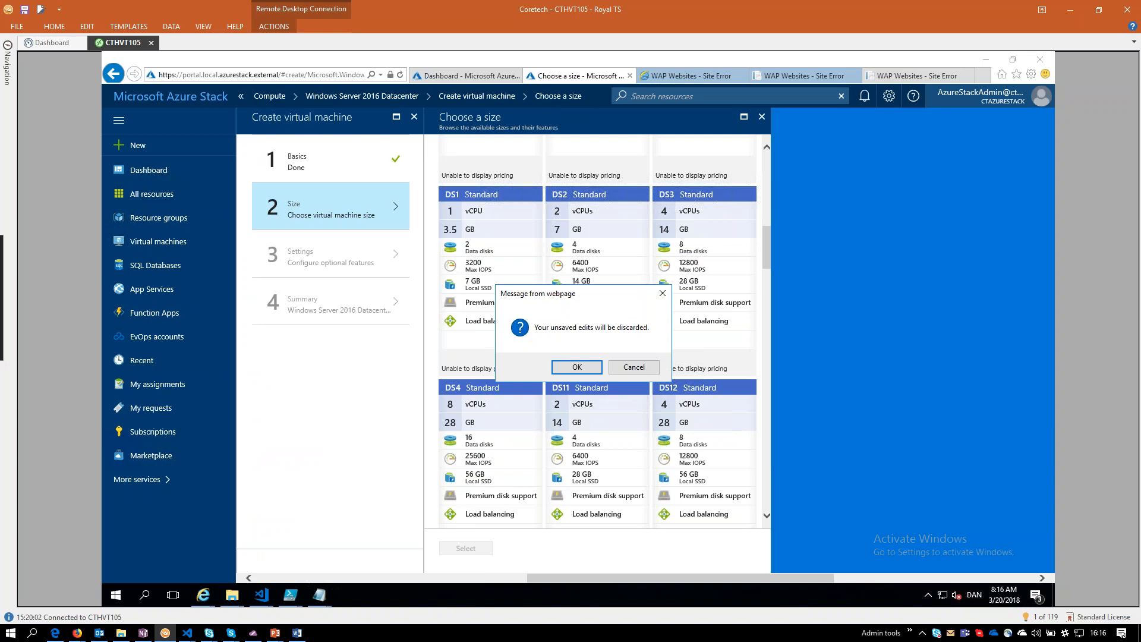
left_click(568, 368)
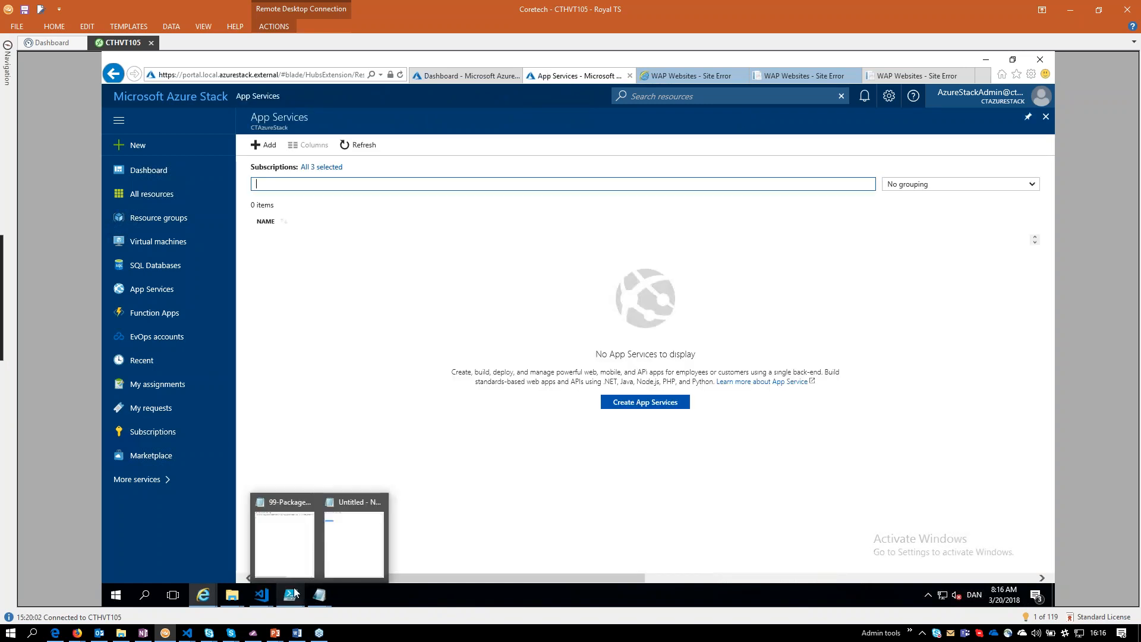
Switch to the two PowerShell ISE windows and put the $templateFilePath assignment in Deploy-AZSSimpleVM.ps1 on a single line.
left_click(314, 575)
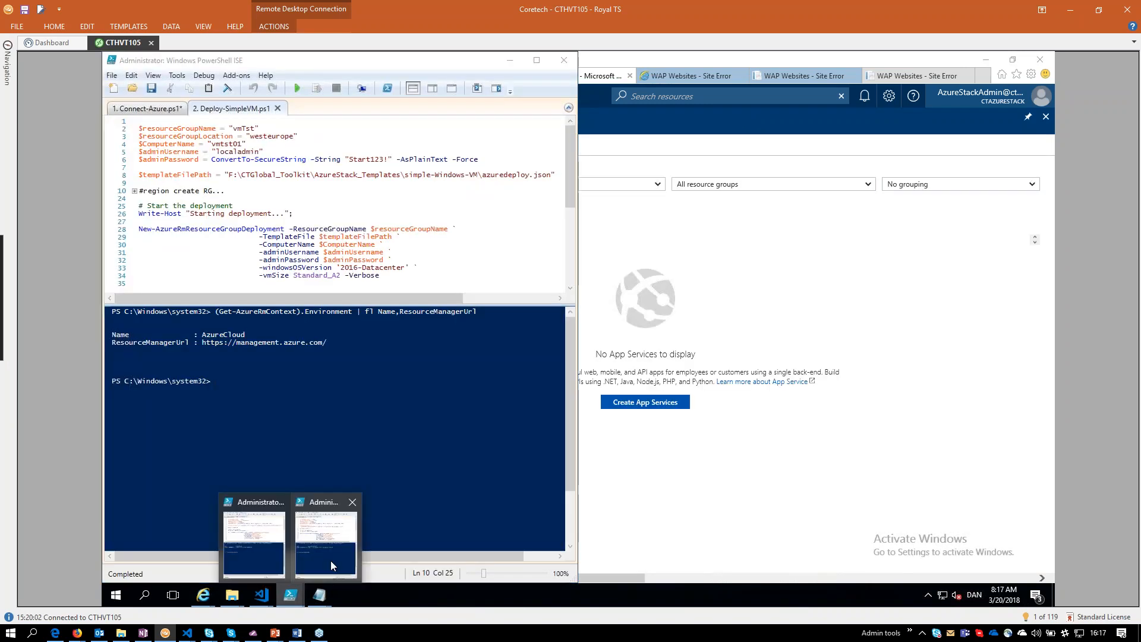
left_click(331, 561)
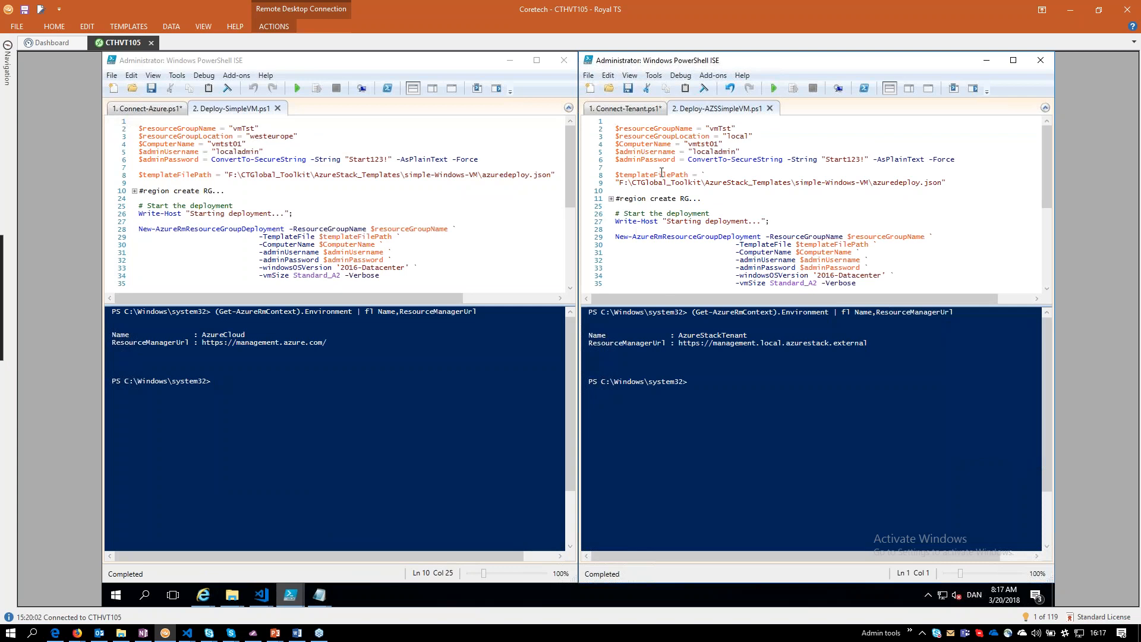
left_click(717, 175)
key("BackSpace")
key("Delete")
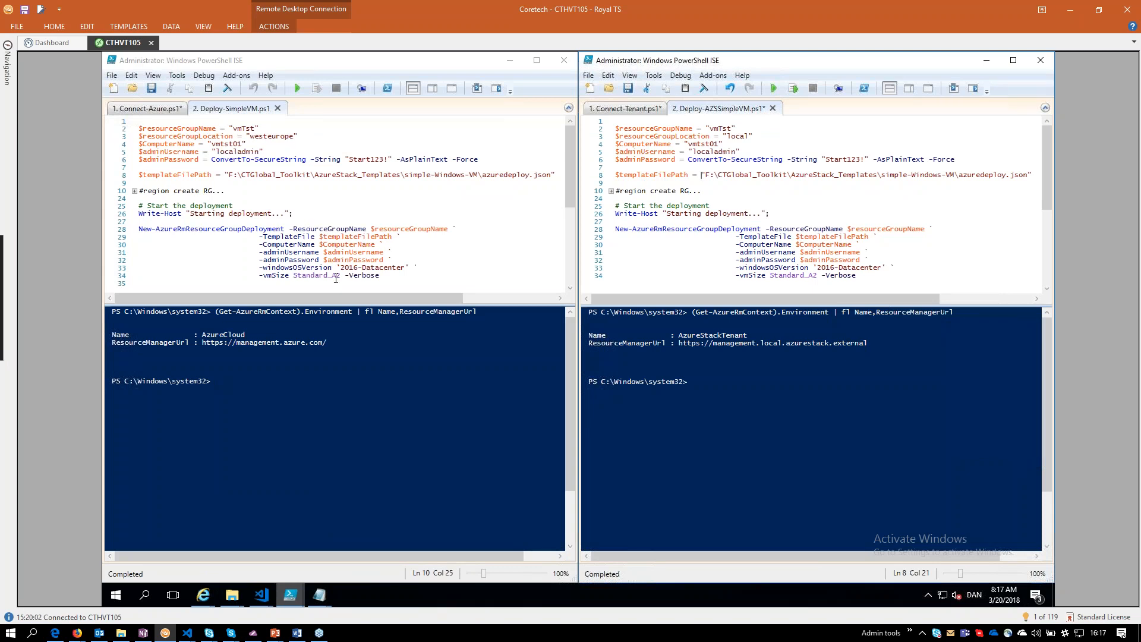
Compare the resource group locations and the connected environments of the Azure and Azure Stack deployment sessions.
double_click(196, 138)
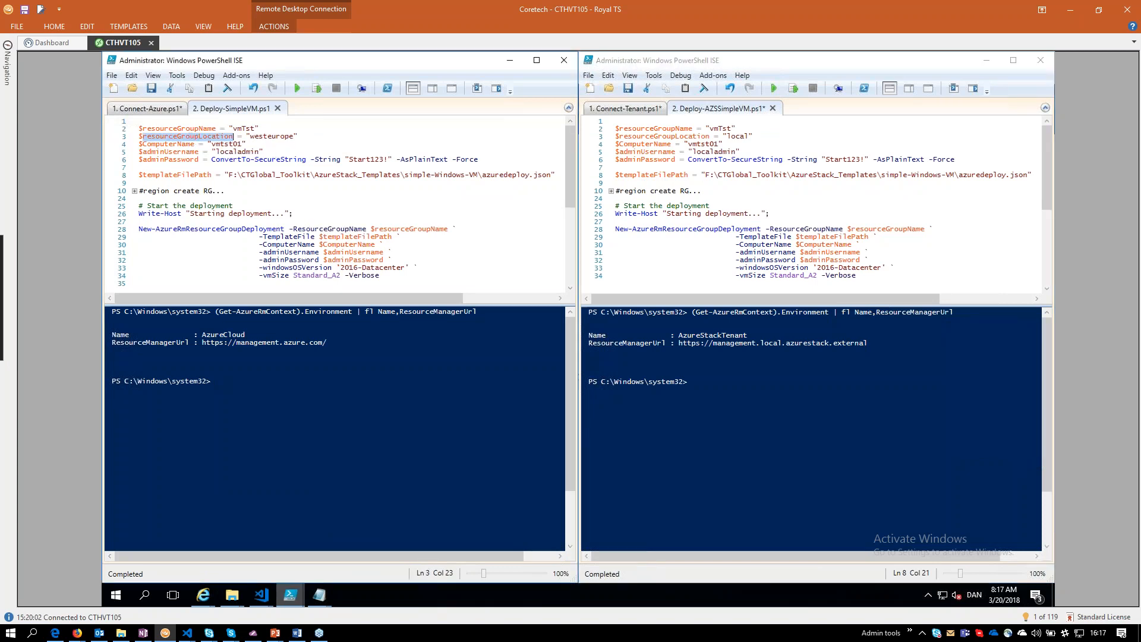
left_click(224, 137)
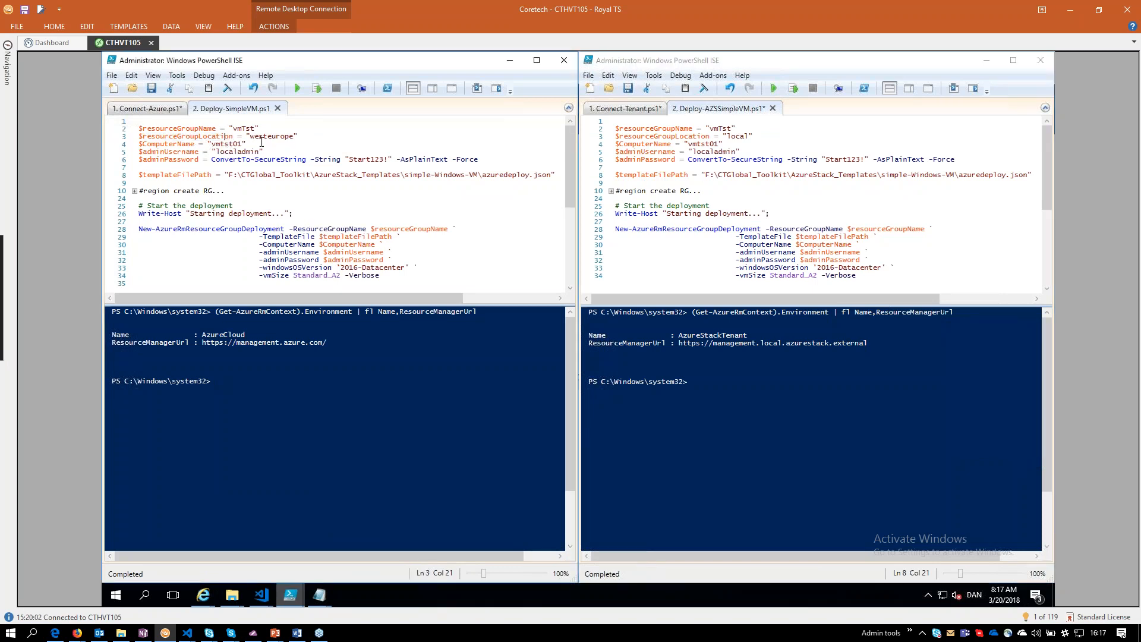
double_click(271, 137)
left_click(737, 137)
double_click(737, 137)
left_click(743, 167)
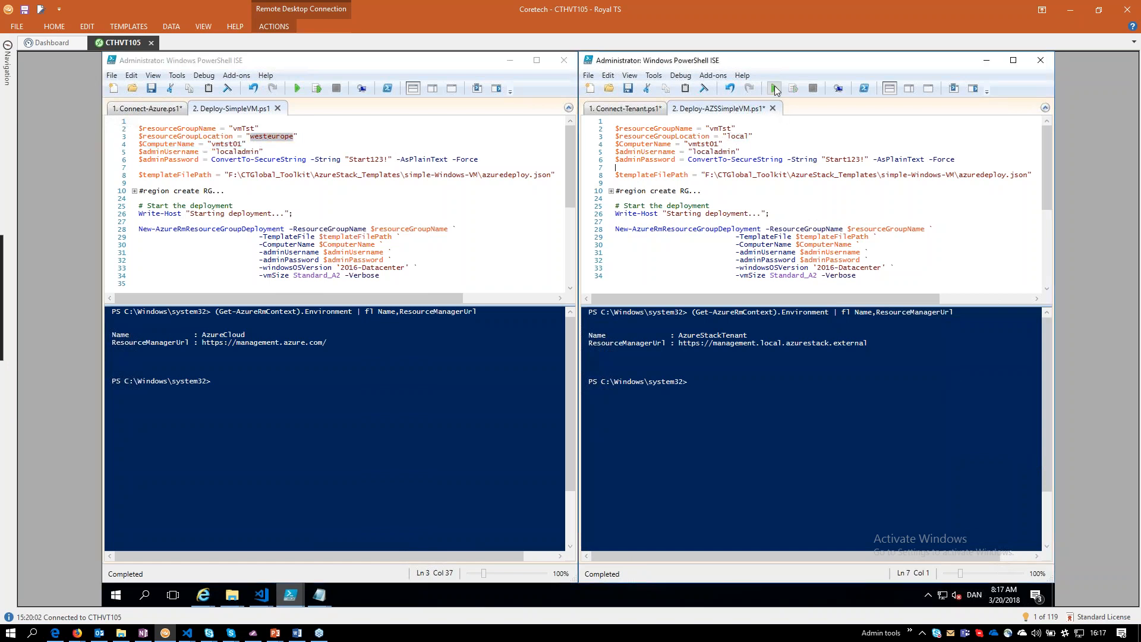
left_click(267, 338)
left_click_drag(201, 334, 307, 343)
left_click_drag(678, 335, 761, 344)
Run Deploy-SimpleVM.ps1 and Deploy-AZSSimpleVM.ps1 in parallel, saving the edited Azure Stack script.
left_click(297, 88)
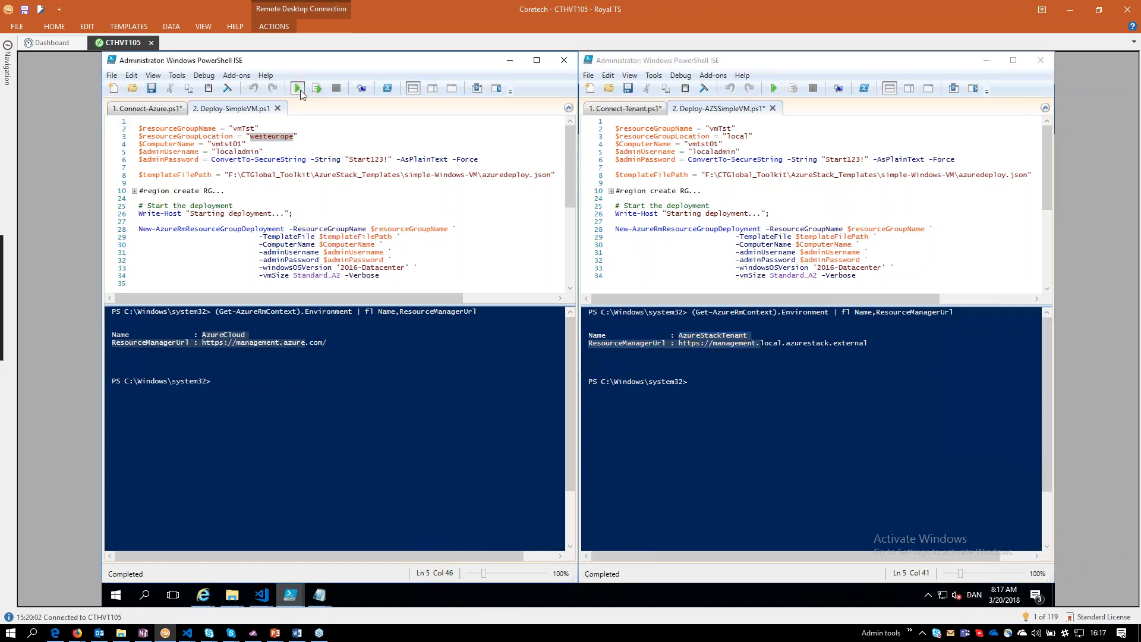
left_click(774, 89)
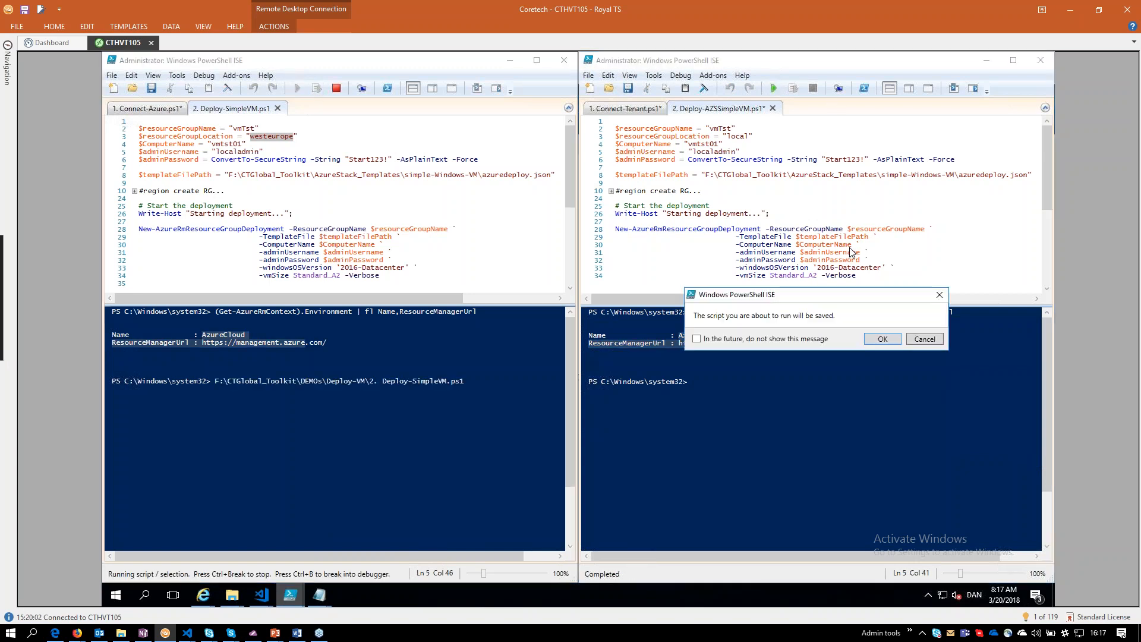
left_click(869, 338)
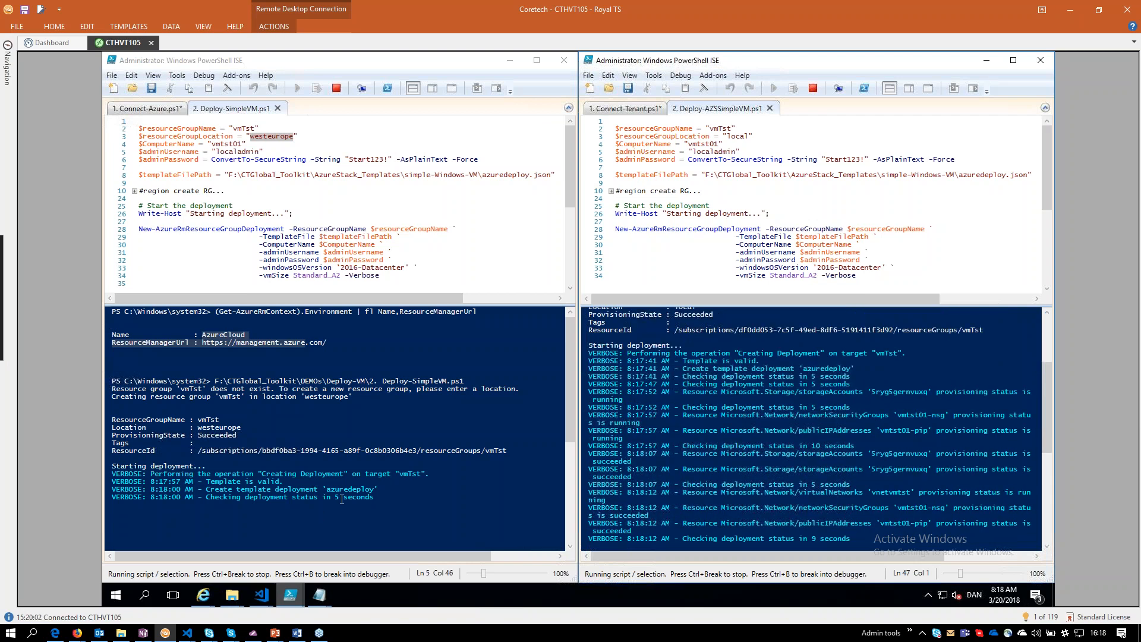
Return to the Azure Stack portal in Internet Explorer and browse the Marketplace offerings from CTGlobal and Compute down to Data + Storage.
mouse_move(209, 592)
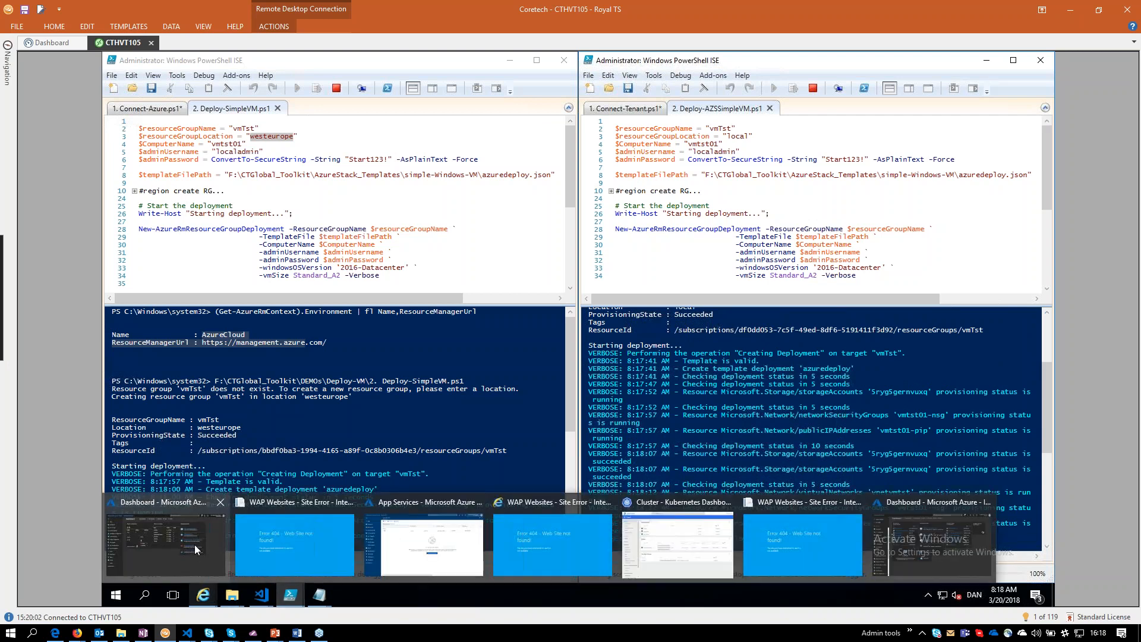
left_click(413, 532)
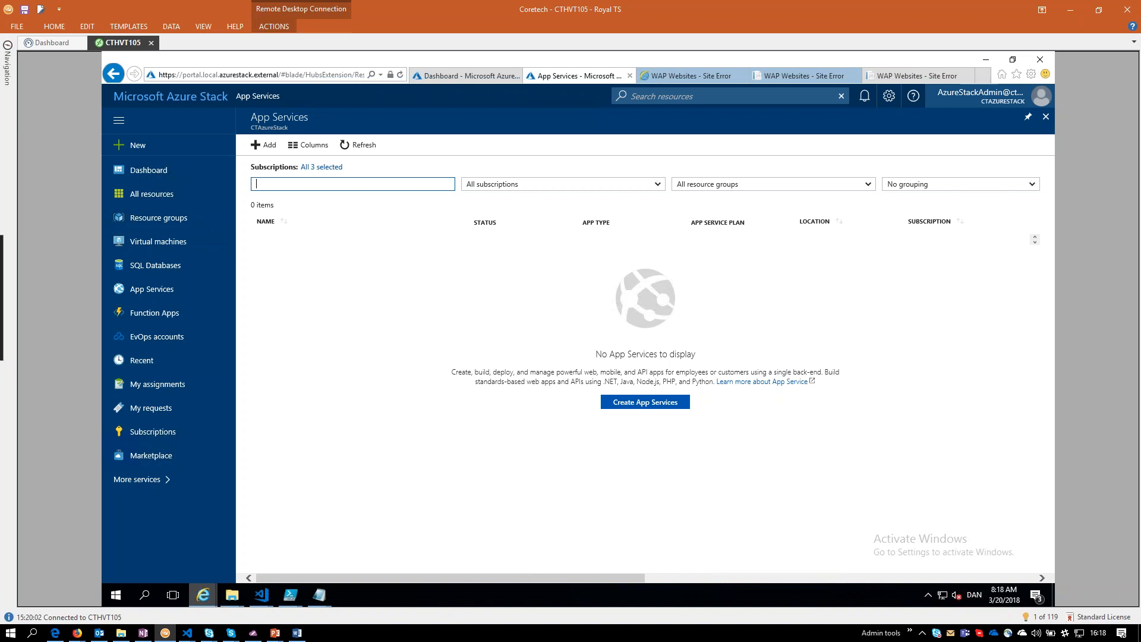
left_click(149, 456)
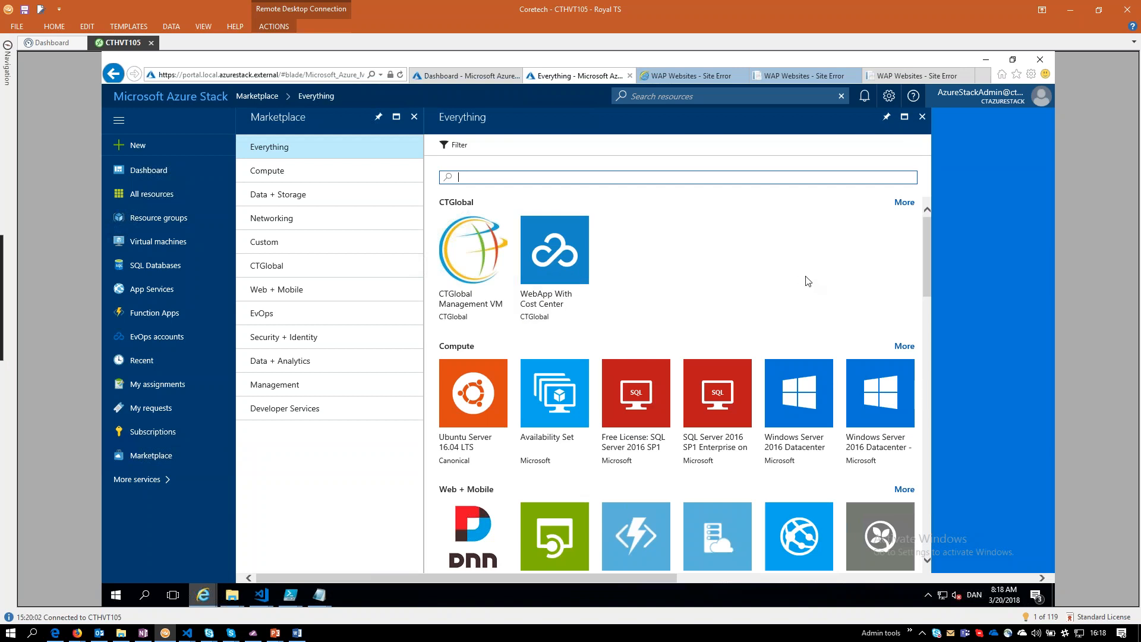
scroll(803, 279, "down", 3)
scroll(790, 284, "down", 2)
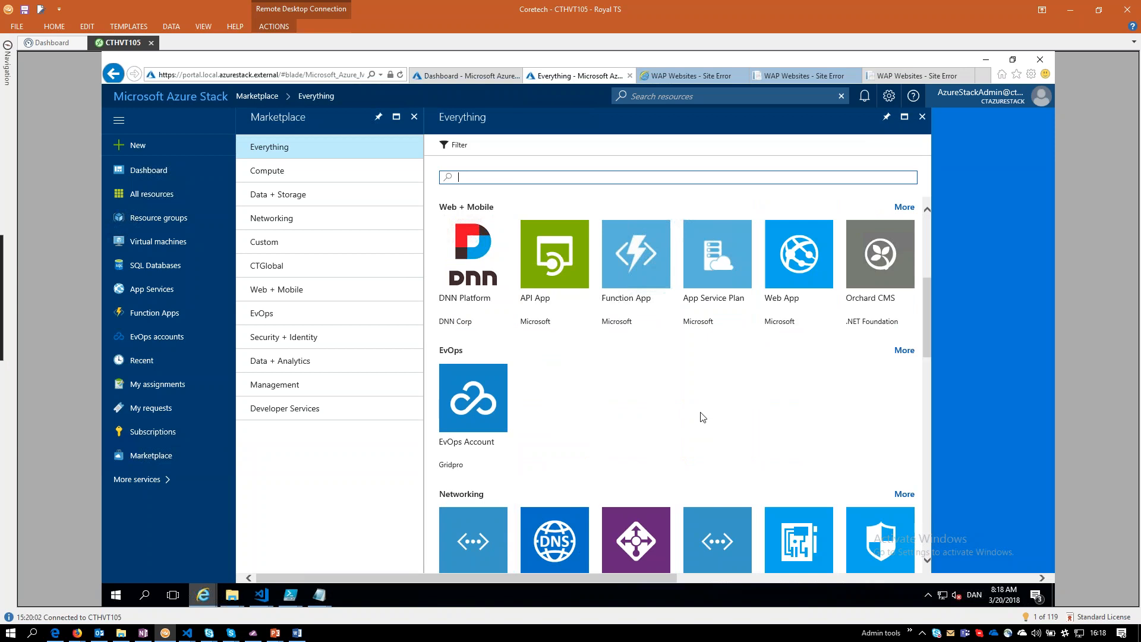
scroll(710, 410, "down", 6)
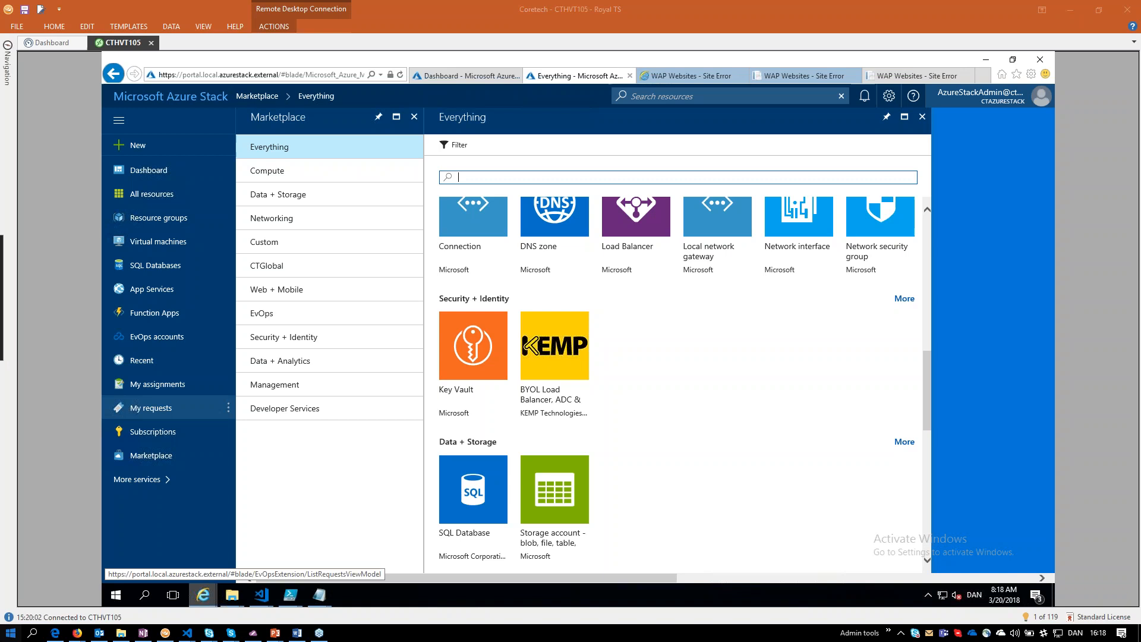
left_click(10, 632)
left_click(277, 306)
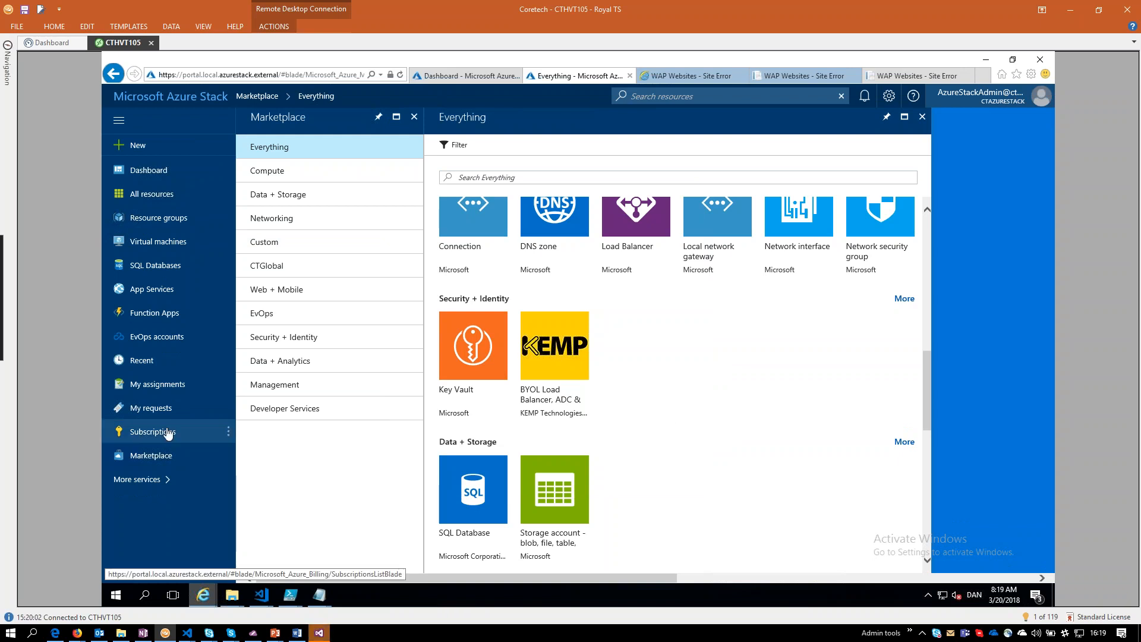
Start creating a new CTGlobal Management VM from the CTGlobal marketplace category.
left_click(138, 146)
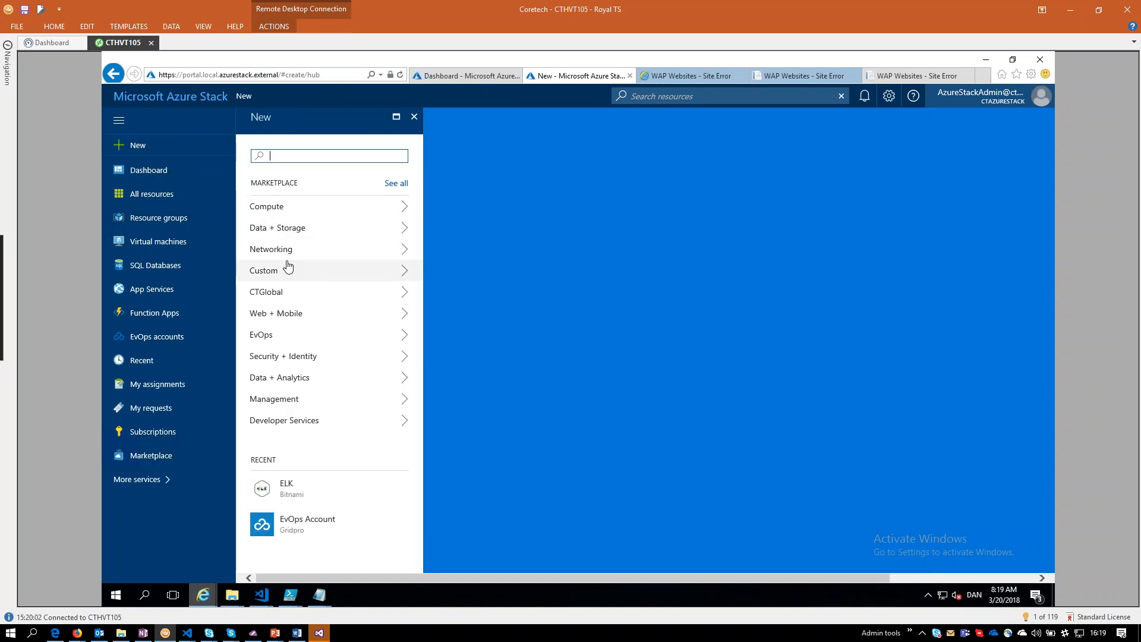
left_click(319, 292)
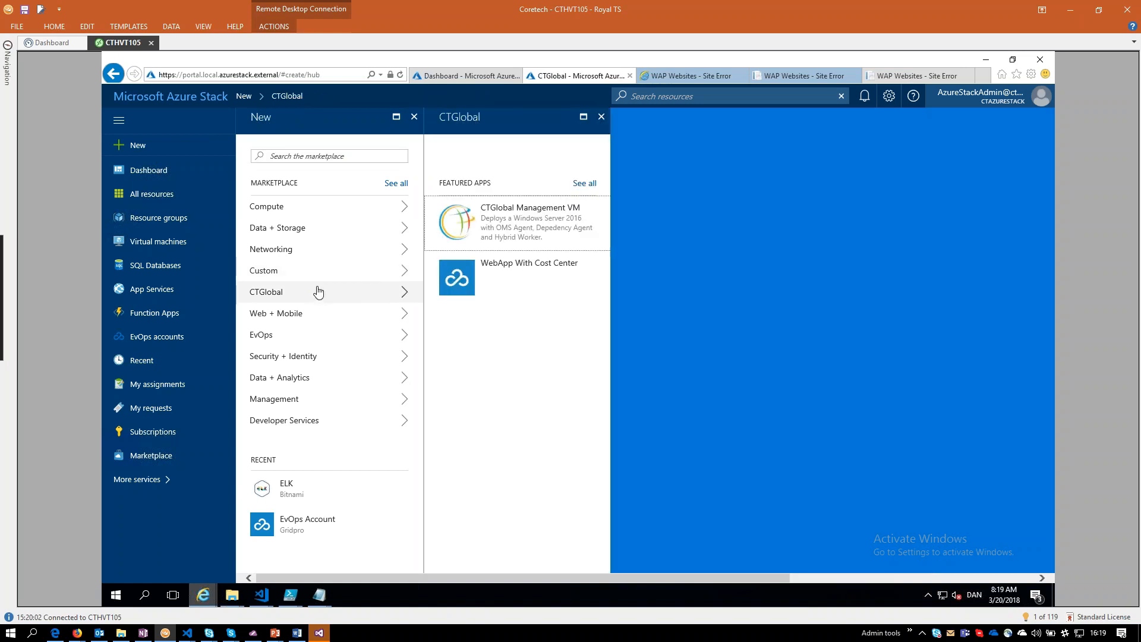
left_click(509, 217)
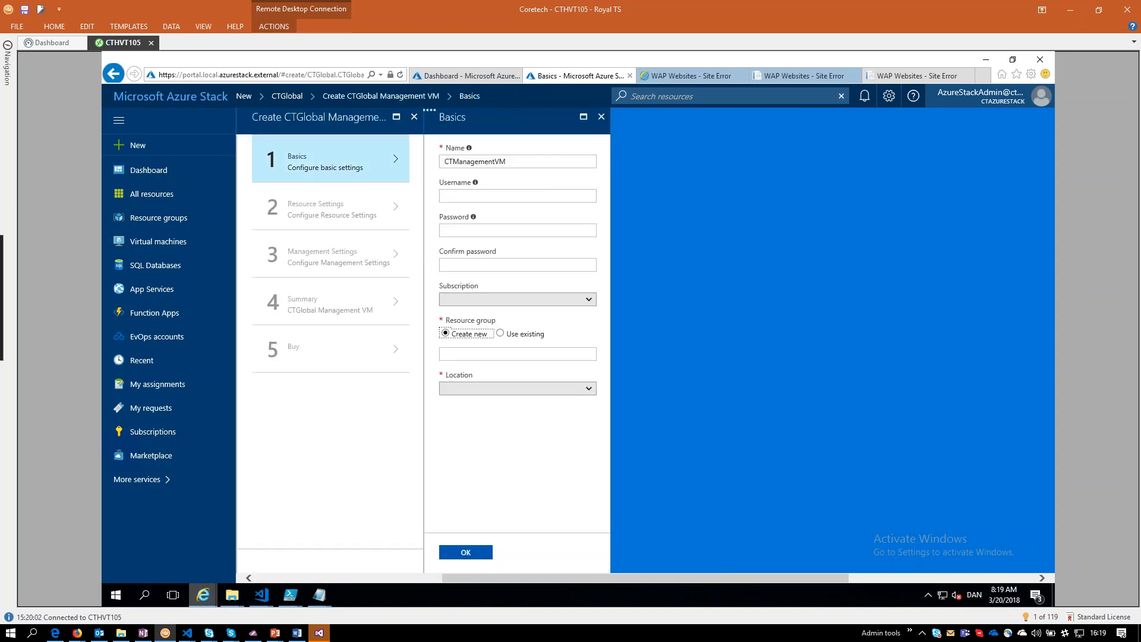
Set the username of CTManagementVM to localadmin and enter the account password in the password and confirmation fields.
left_click(505, 197)
type("localadmin")
key("Tab")
type("••")
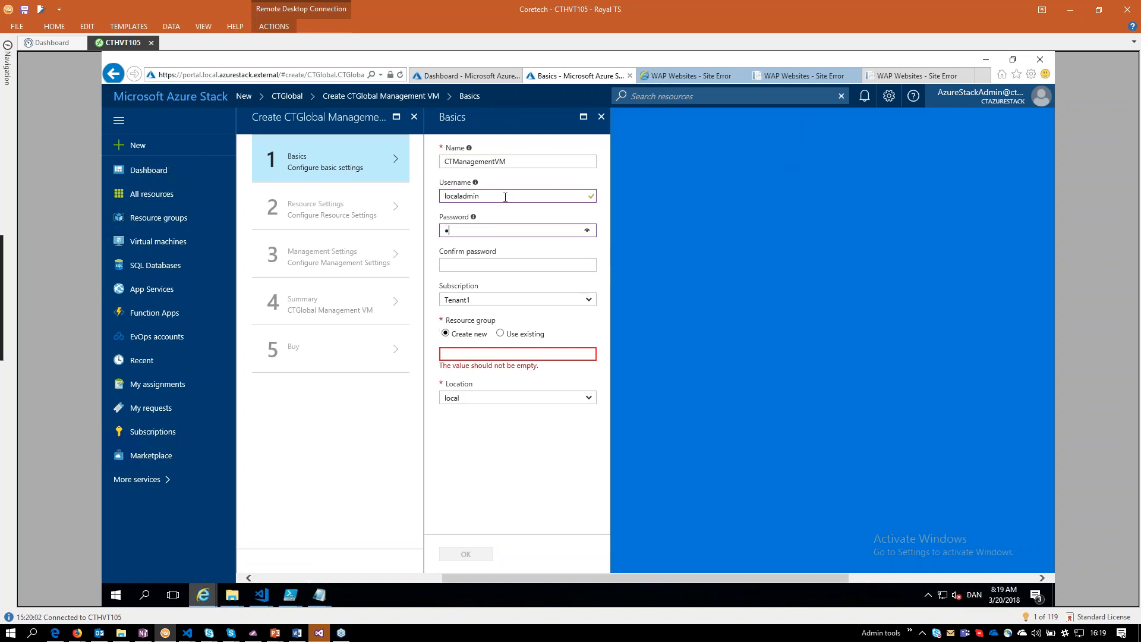
type("•••")
key("BackSpace")
key("BackSpace")
key("BackSpace")
key("BackSpace")
key("BackSpace")
type("••••••••••••••")
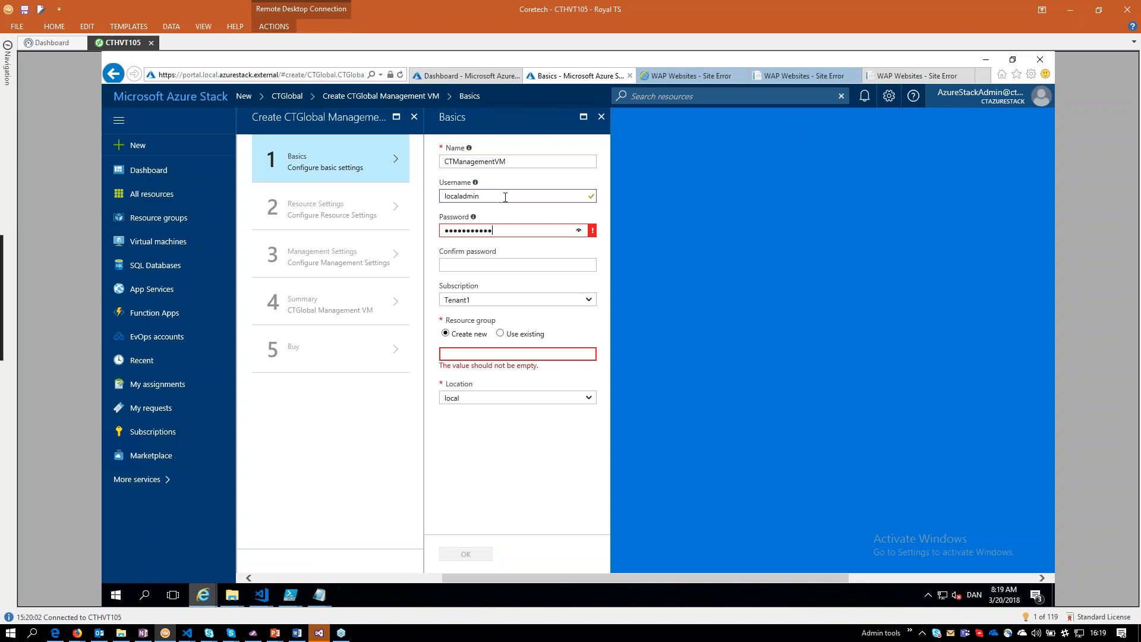
key("Tab")
type("••••••••")
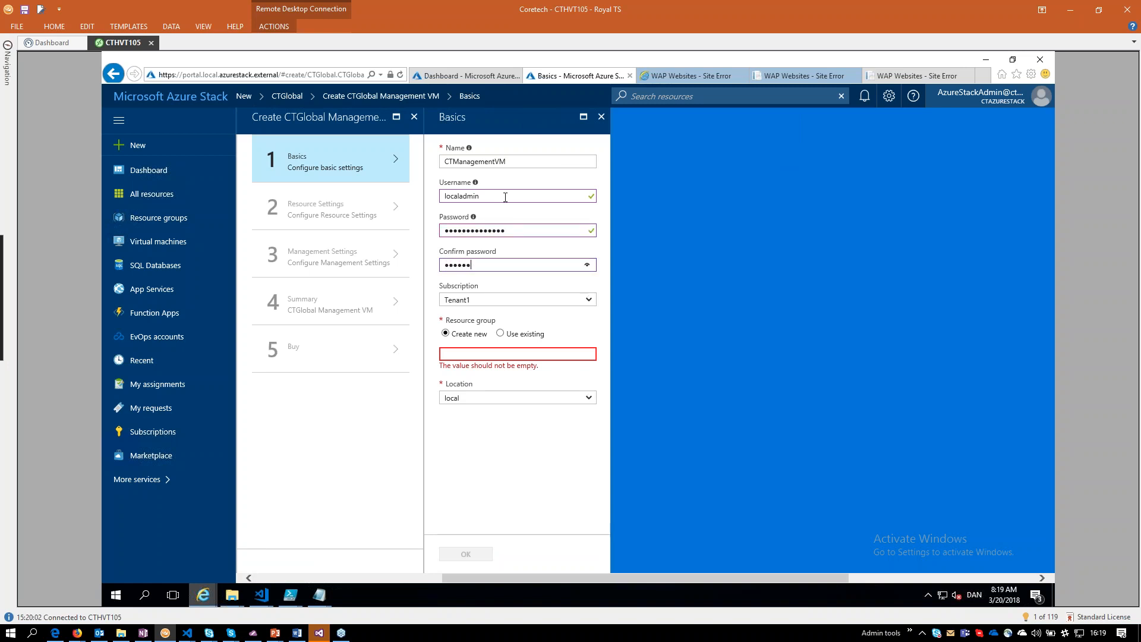
type("••••••")
key("Tab")
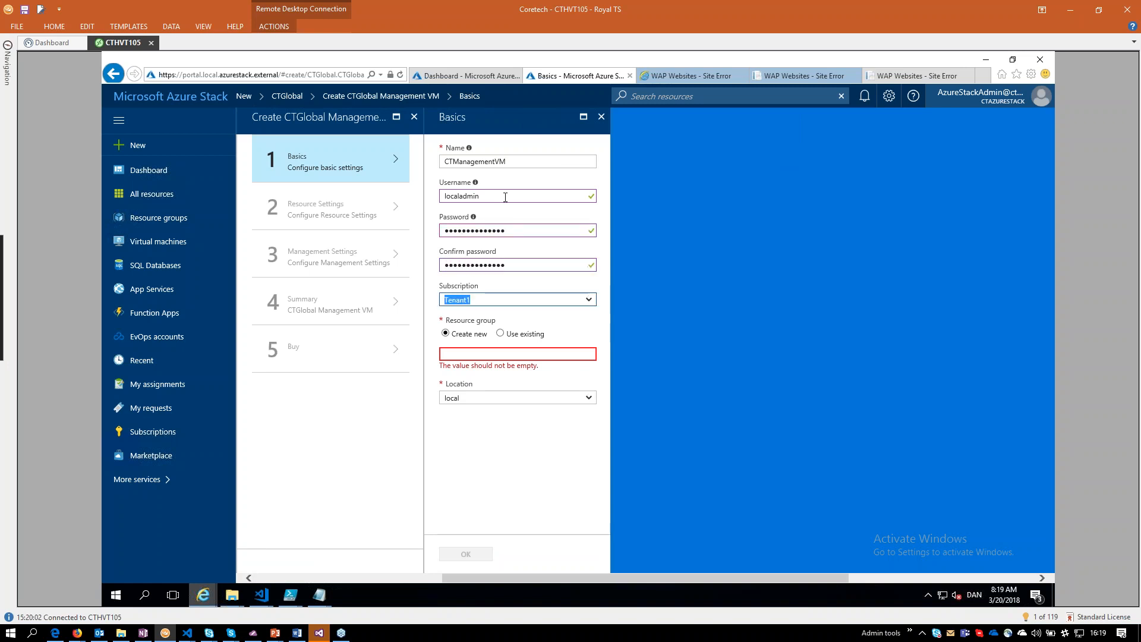
Specify a new resource group named MPvm and submit the basic settings.
key("Tab")
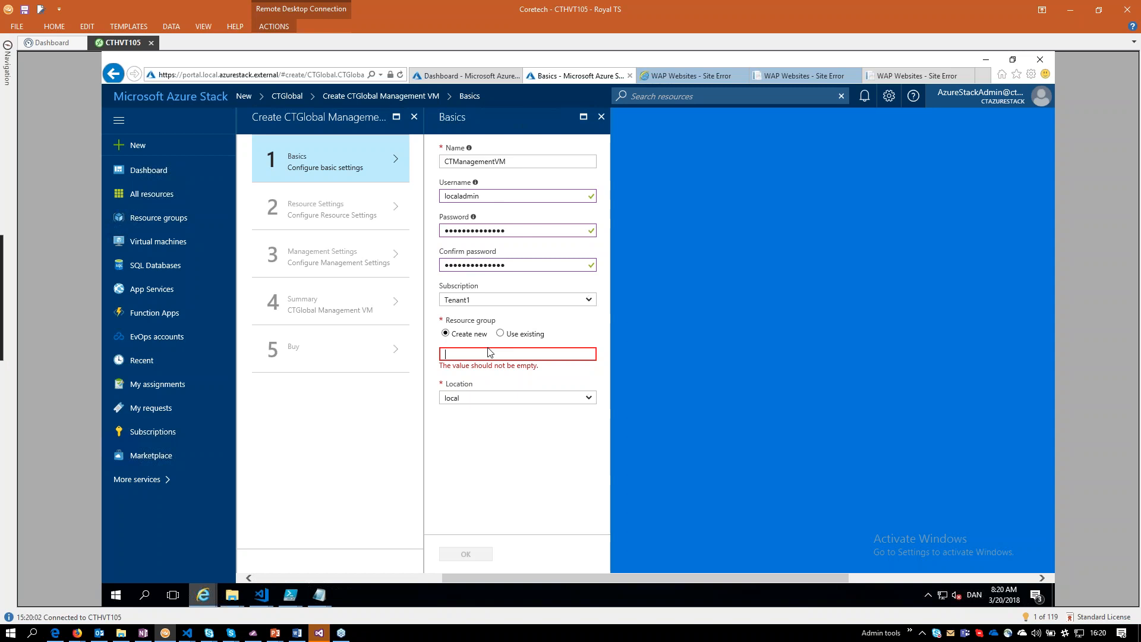
type("MPvm")
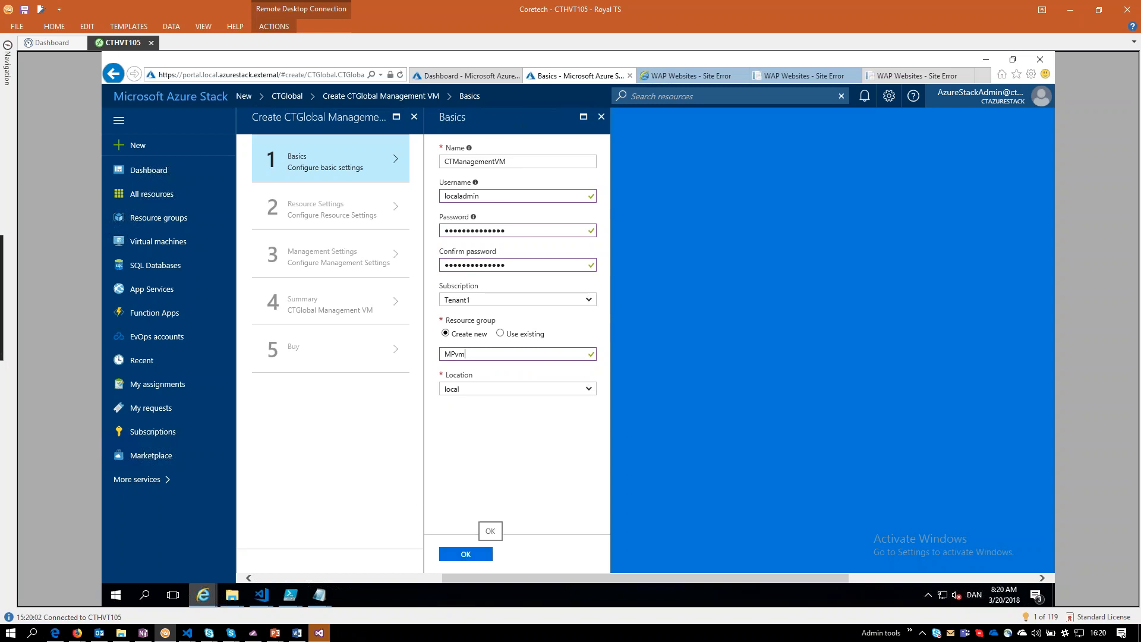
left_click(476, 557)
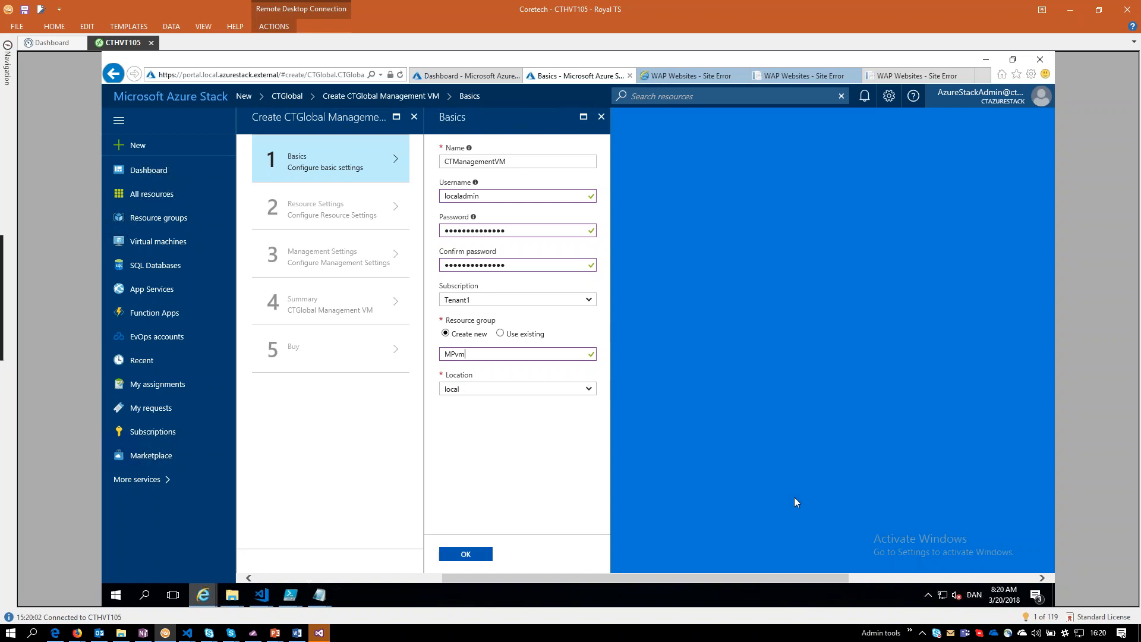
left_click(465, 555)
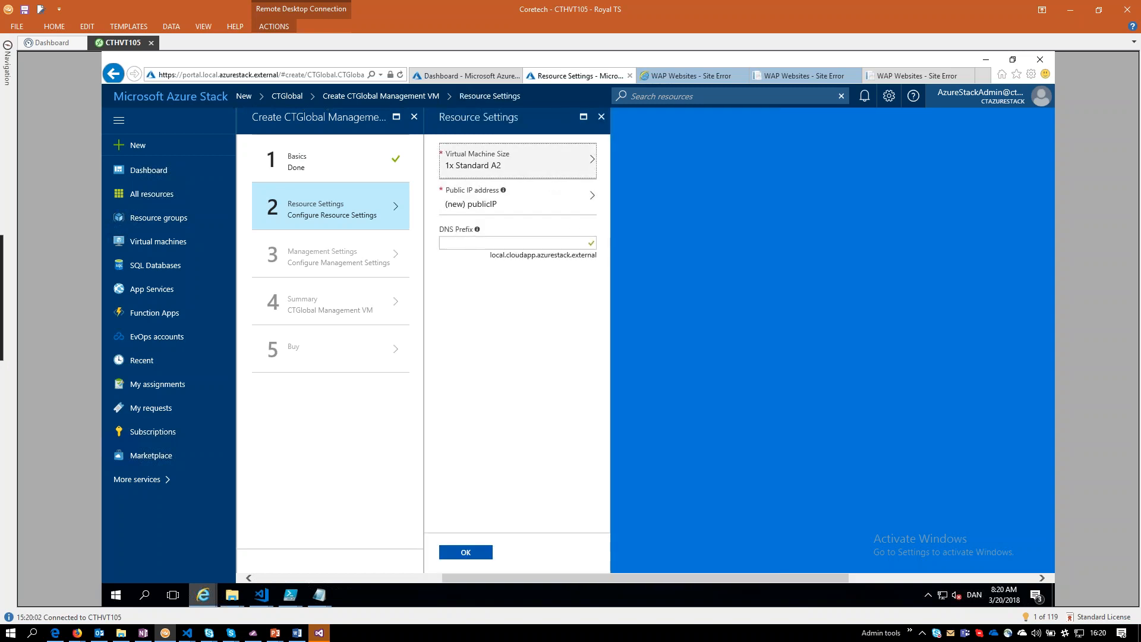
Set the DNS prefix to jgstest and submit the resource settings.
left_click(467, 245)
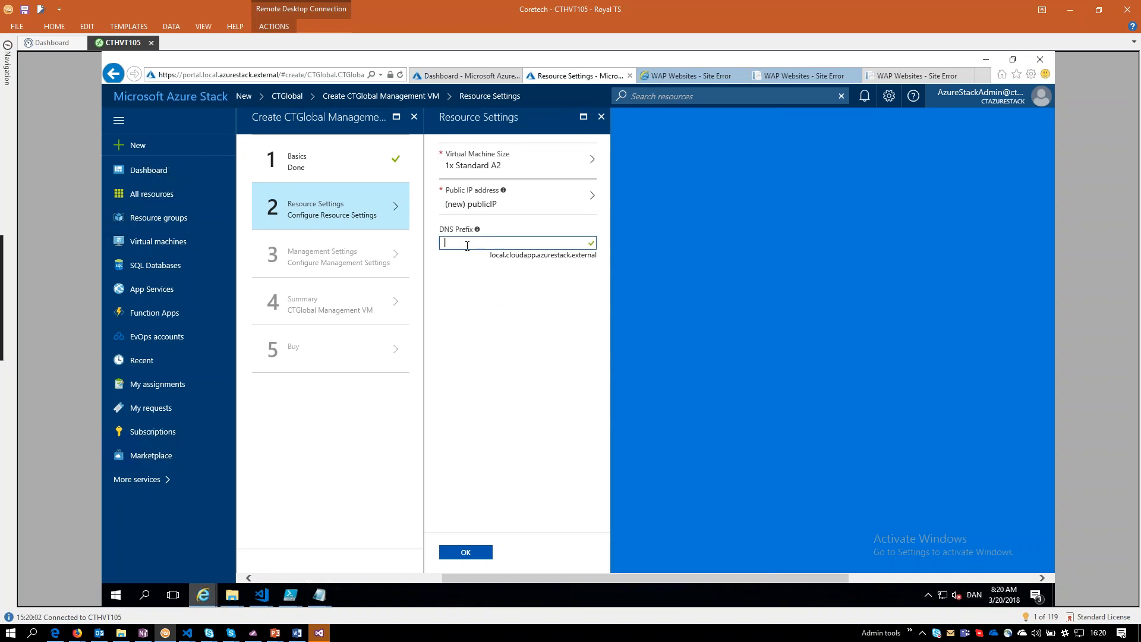
type("jgstest")
left_click(468, 553)
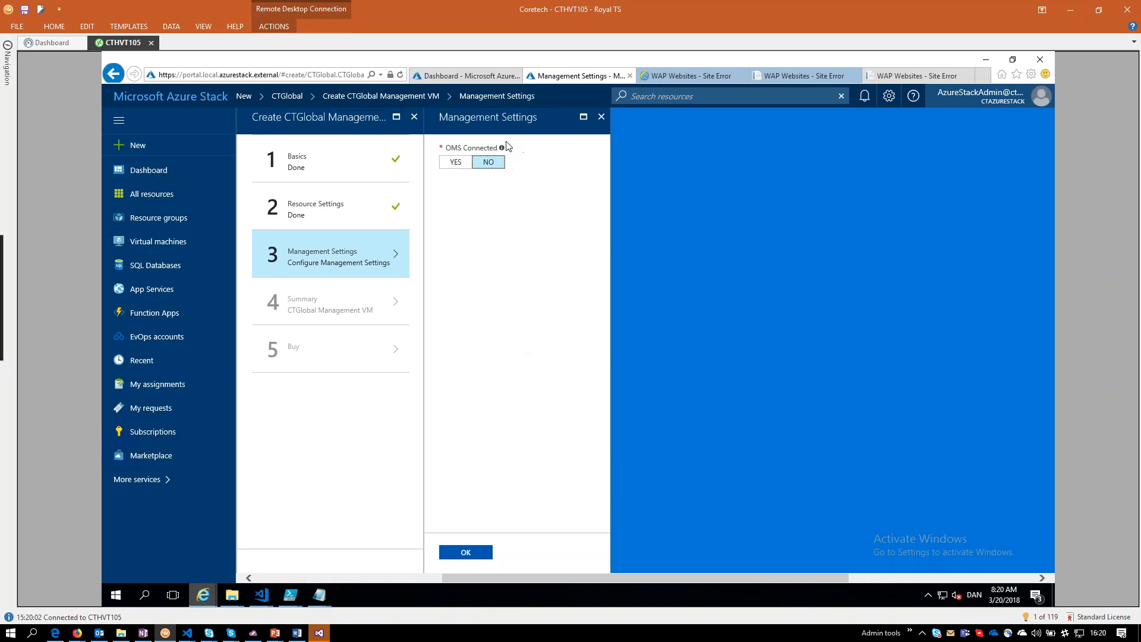
Set OMS Connected to Yes and look over the Workspace ID and Workspace Key fields of the OMS agent.
left_click(451, 163)
left_click(489, 213)
left_click(465, 237)
left_click(464, 213)
left_click(465, 247)
left_click(483, 212)
left_click(490, 248)
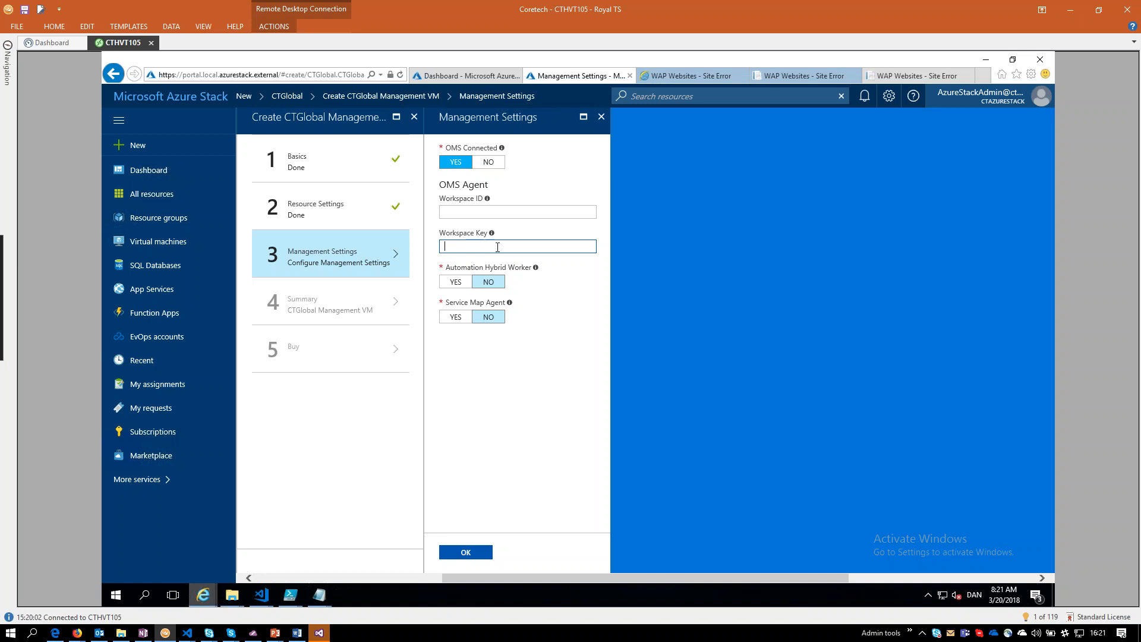
Try out the Automation Hybrid Worker and OMS Connected options, and set both back to No.
left_click(456, 282)
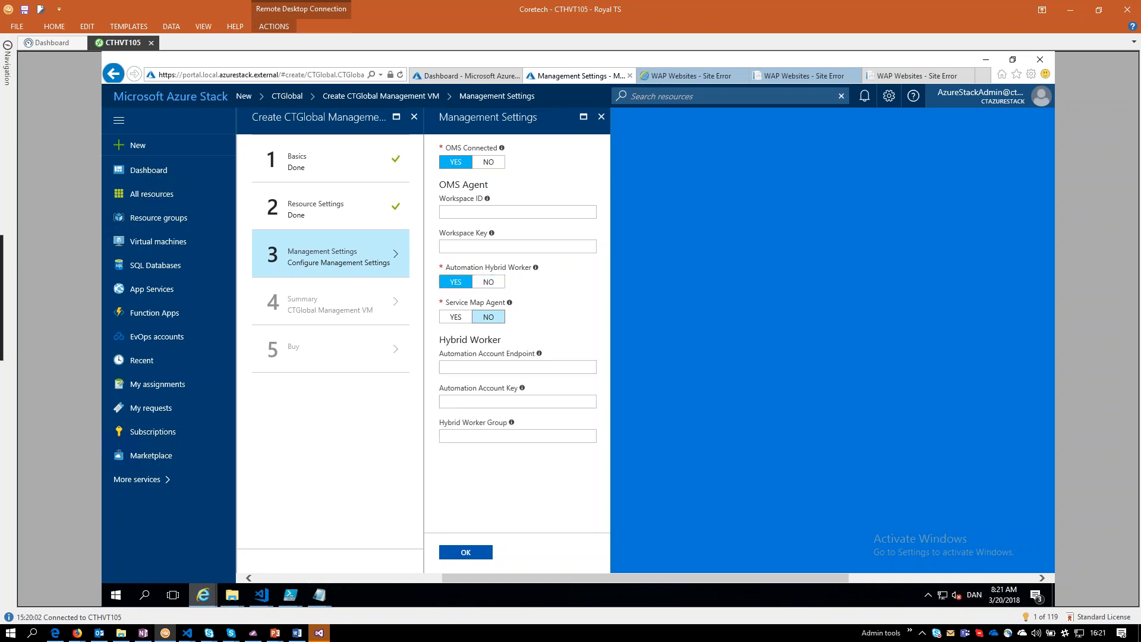
left_click(497, 284)
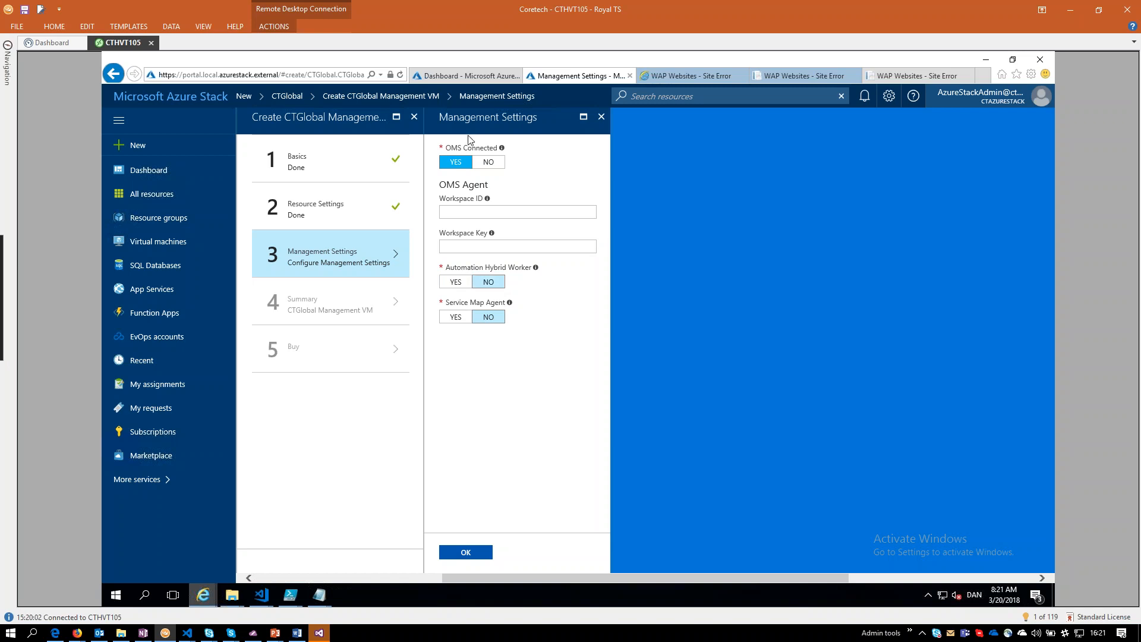
left_click(482, 162)
left_click(456, 162)
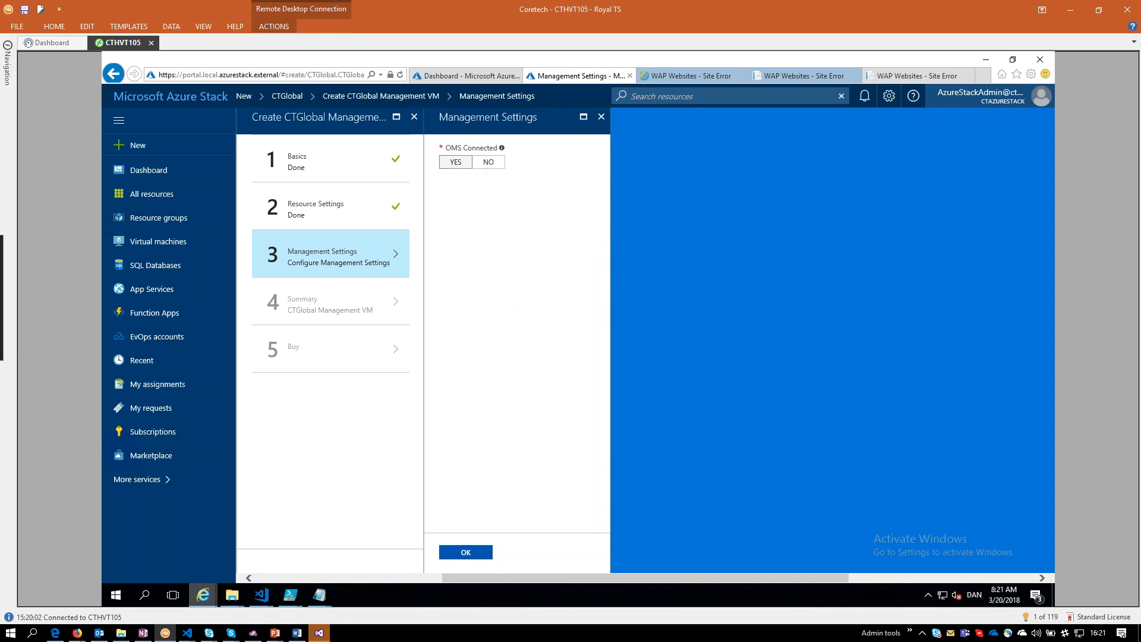
left_click(489, 165)
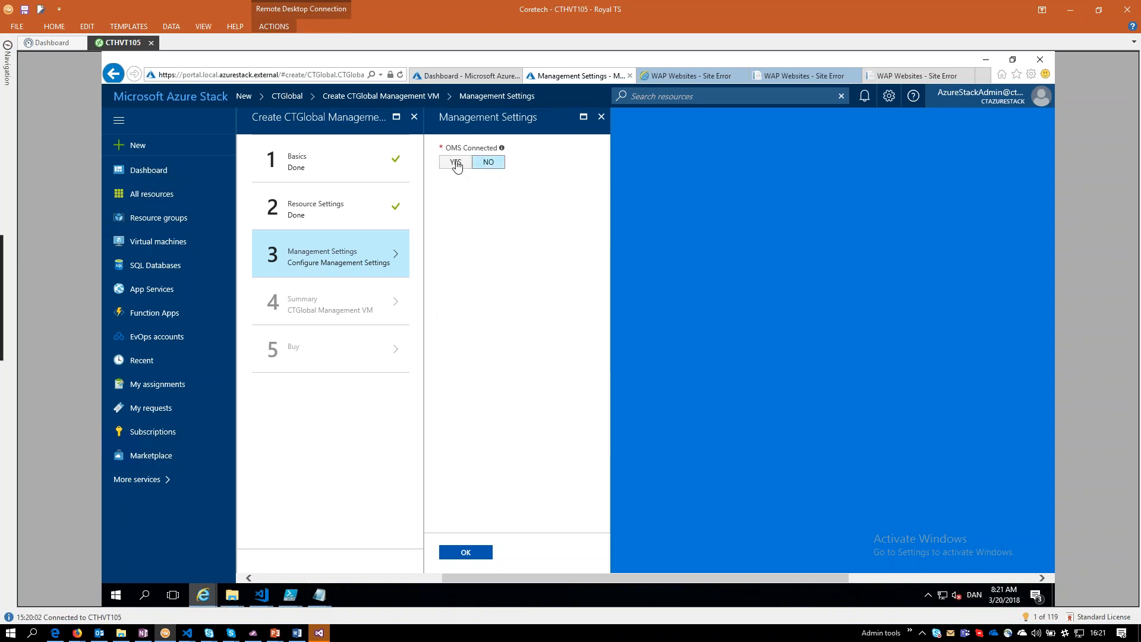
Enable OMS Connected and Automation Hybrid Worker in the management settings.
left_click(456, 163)
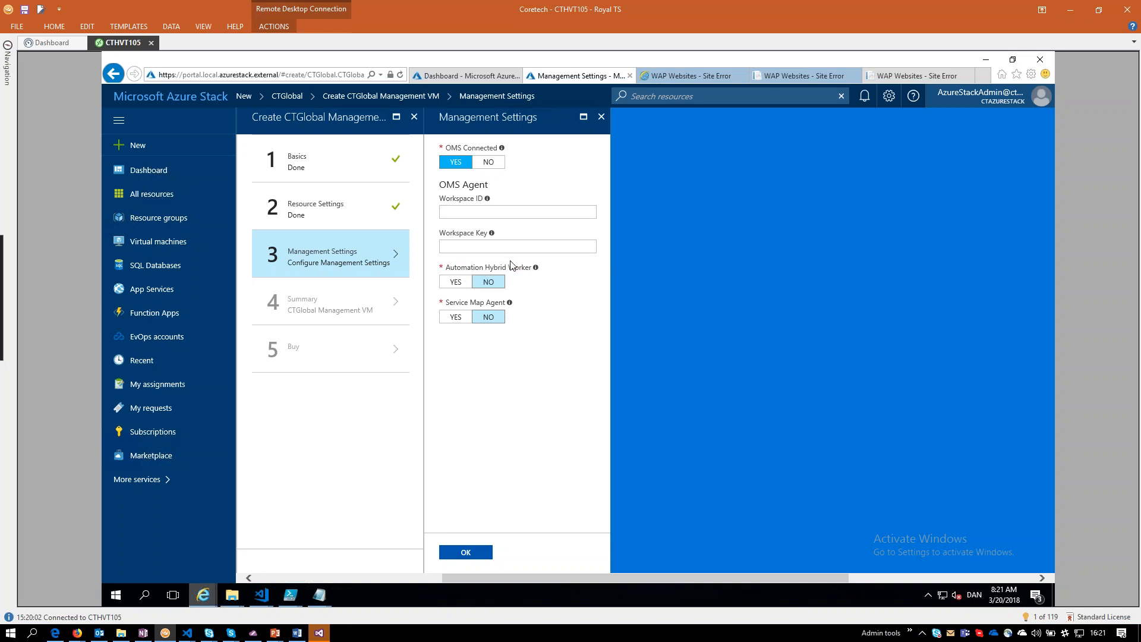
left_click(462, 282)
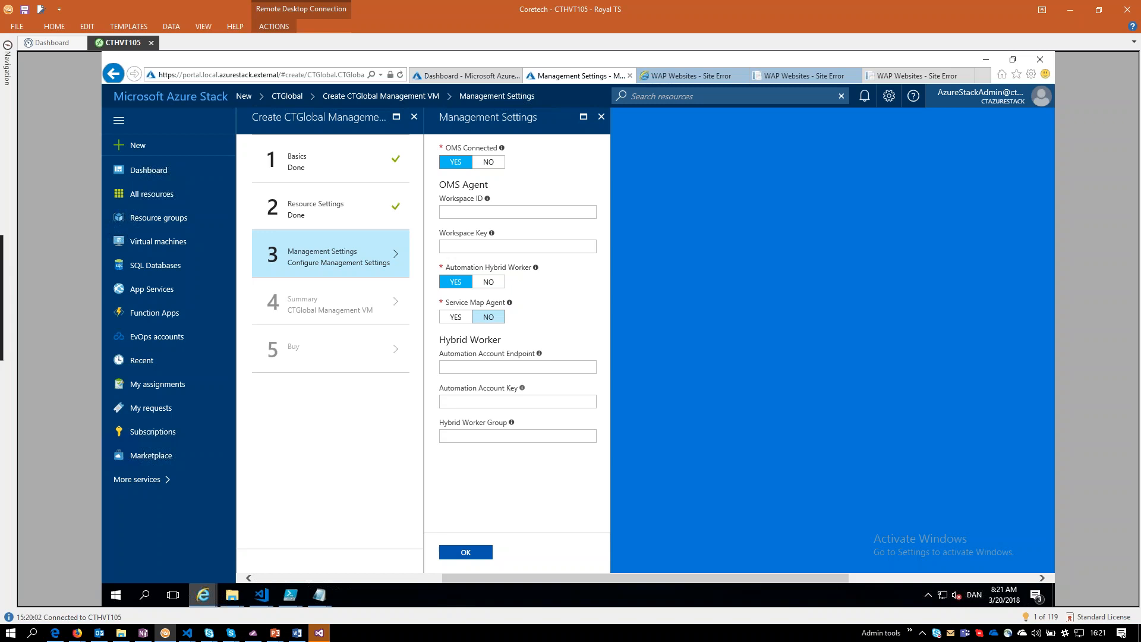
Set Automation Hybrid Worker to No, submit the management settings, and complete the purchase of the CTGlobal Management VM.
left_click(490, 281)
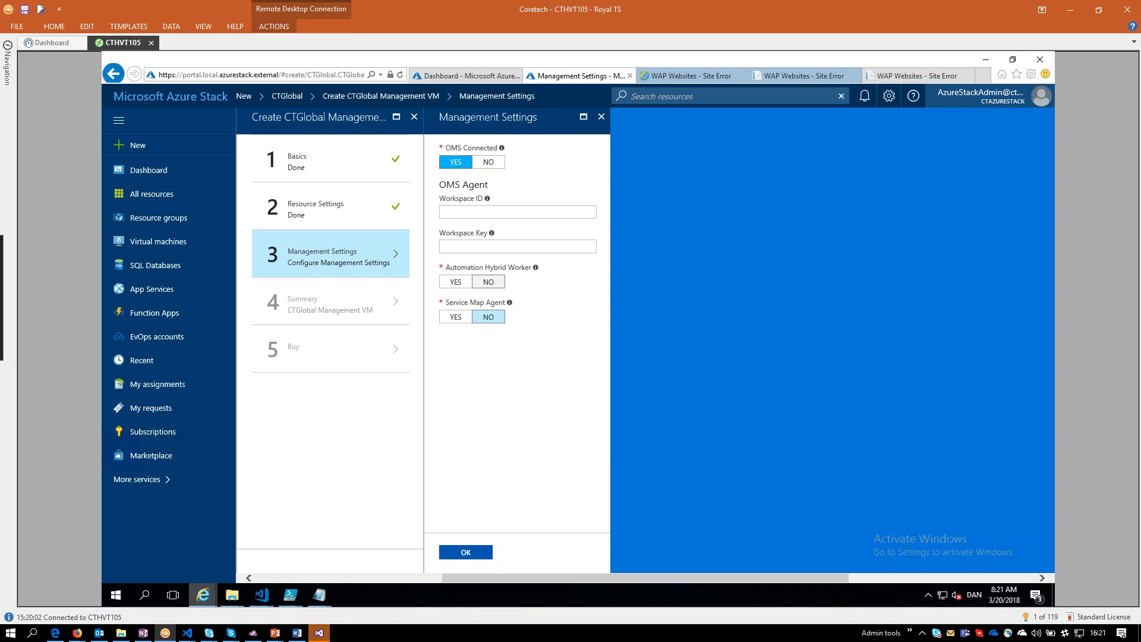
left_click(488, 281)
left_click(467, 552)
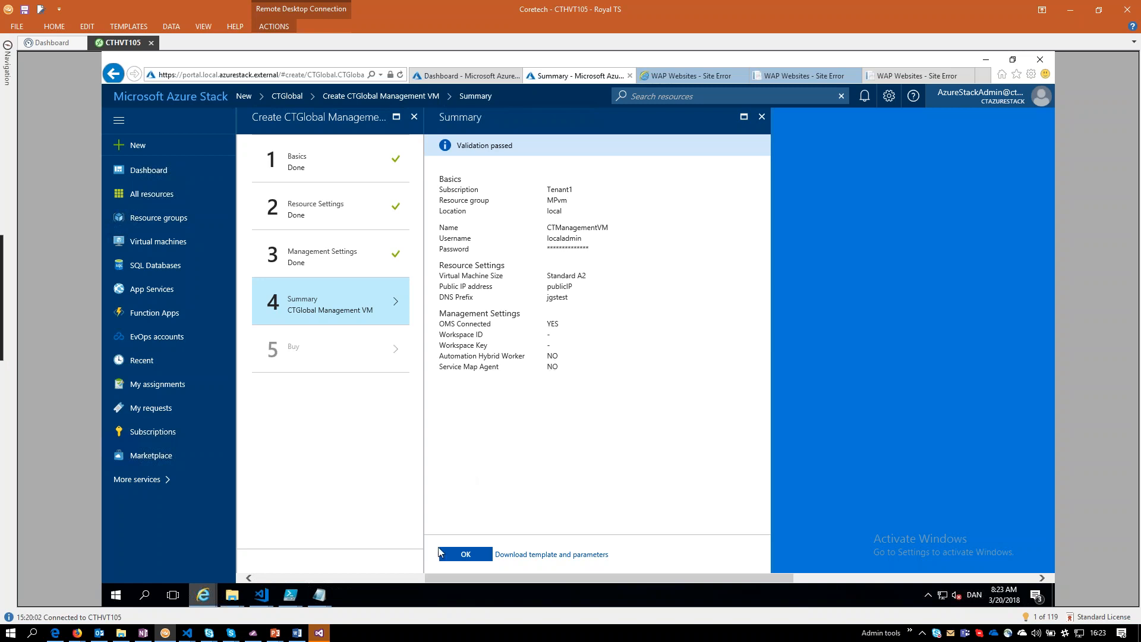
left_click(465, 555)
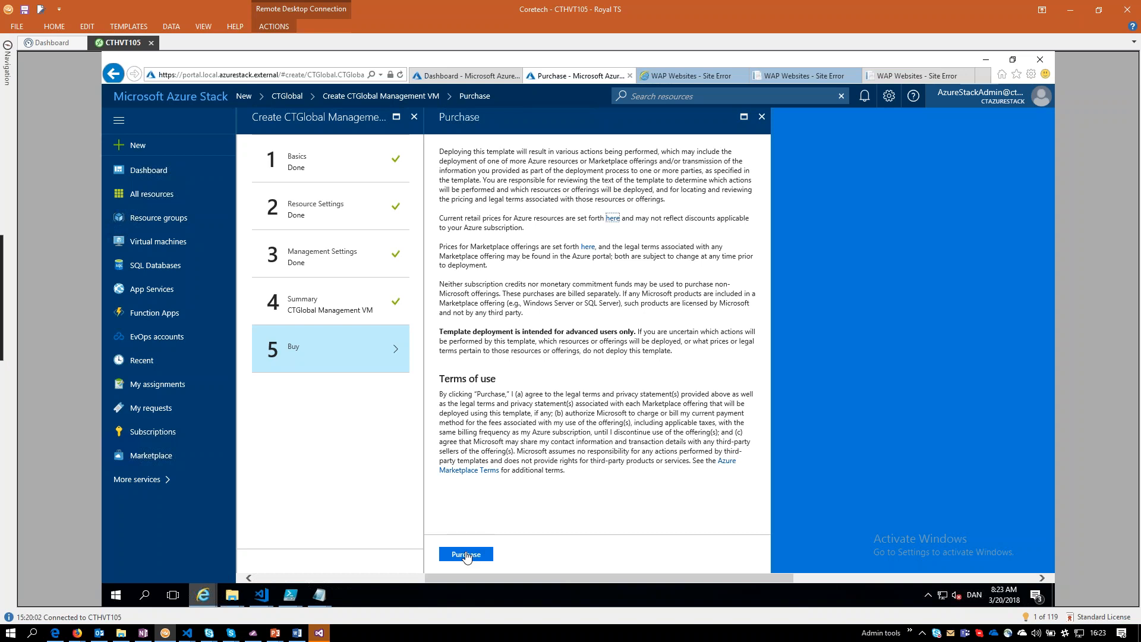
left_click(466, 554)
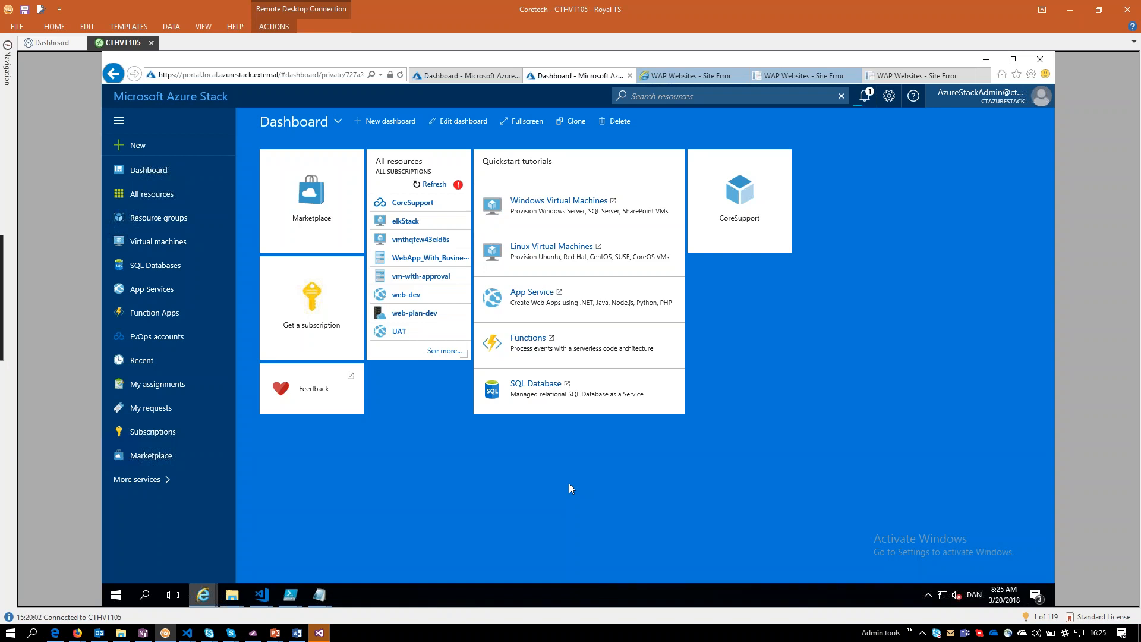
Open the WebApp With Cost Center request template of the CoreSupport EvOps account.
left_click(141, 337)
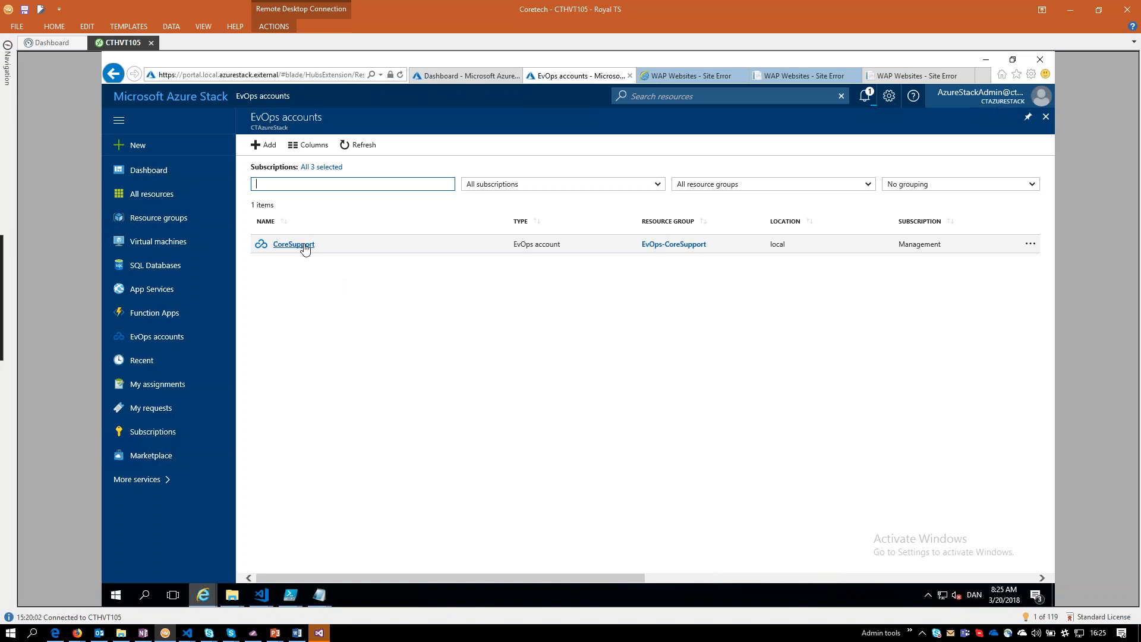
left_click(294, 244)
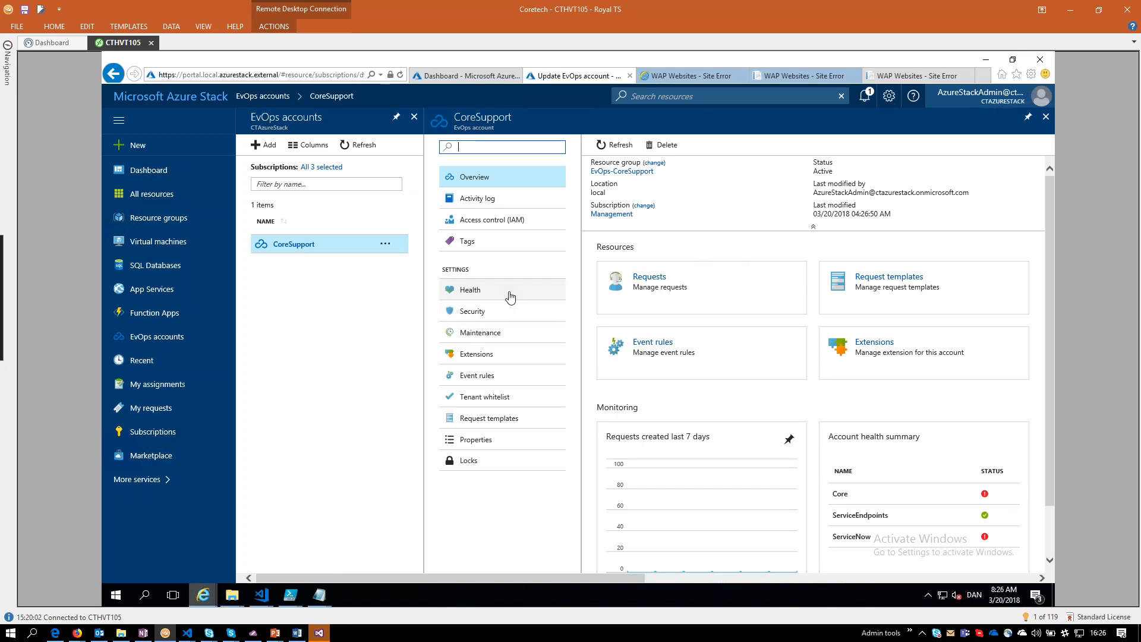
left_click(889, 277)
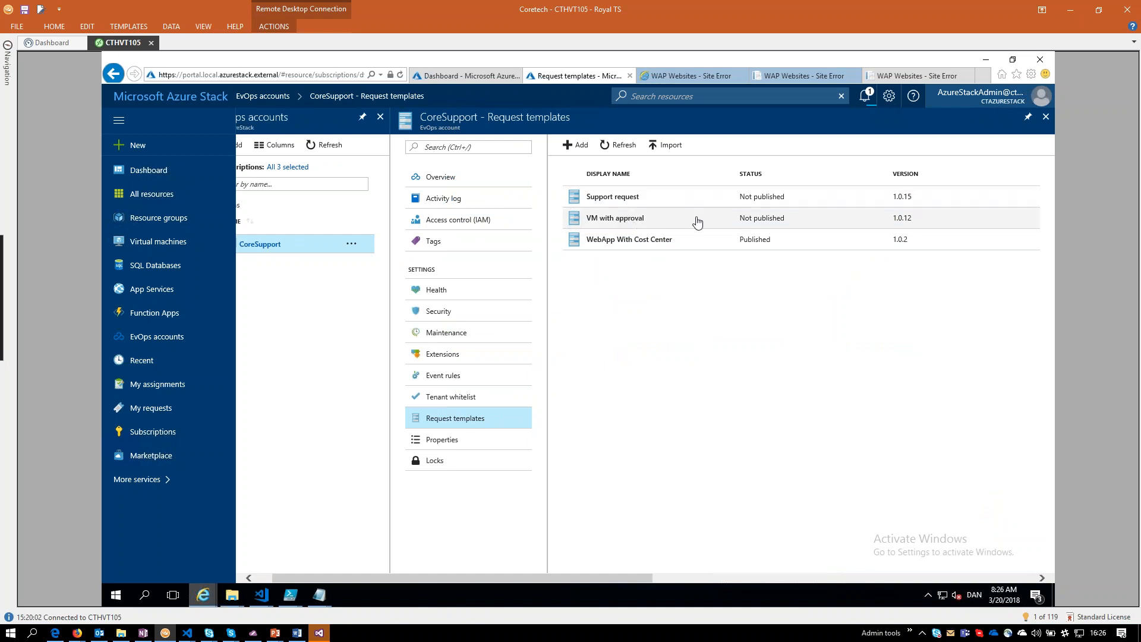
left_click(613, 240)
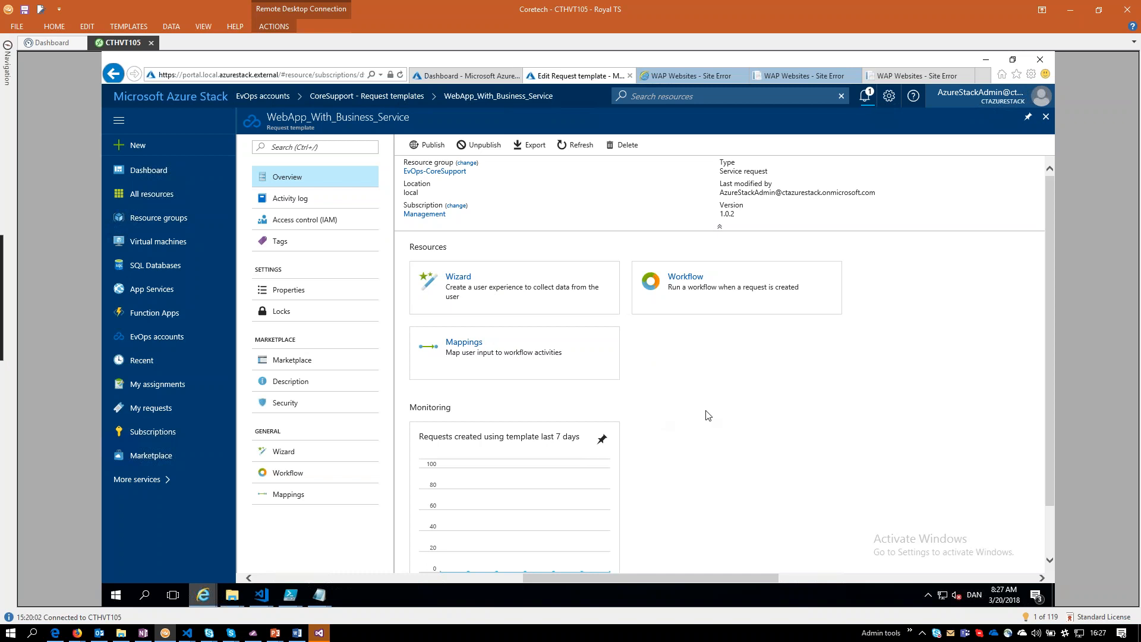
Examine the source types available for the Department prompt in the template's wizard, and return to the request templates list.
left_click(463, 281)
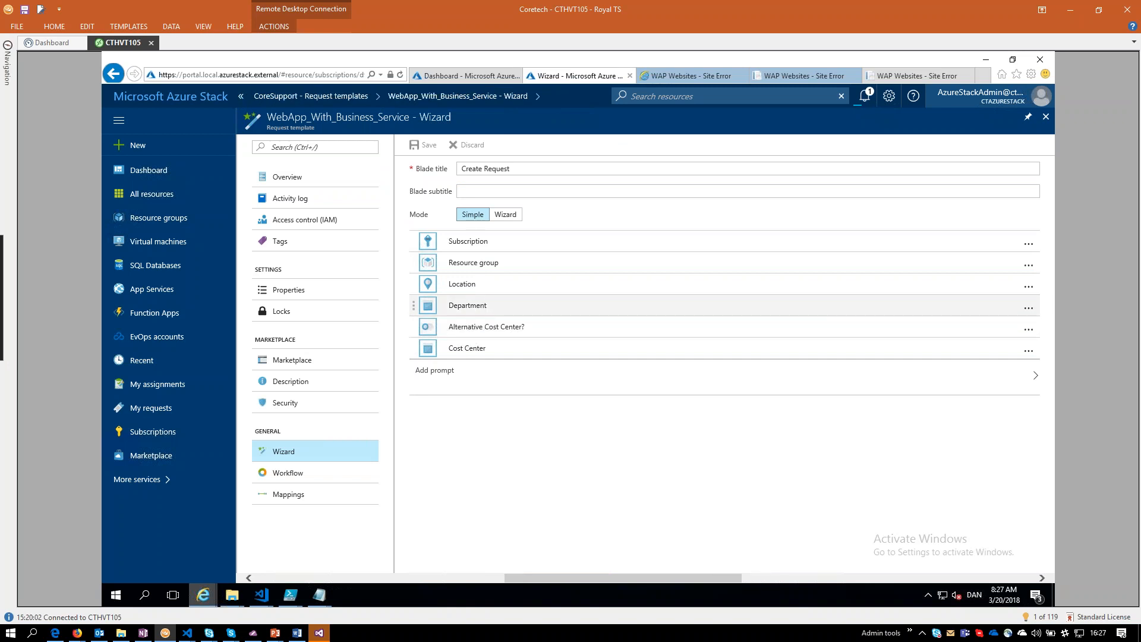
left_click(477, 304)
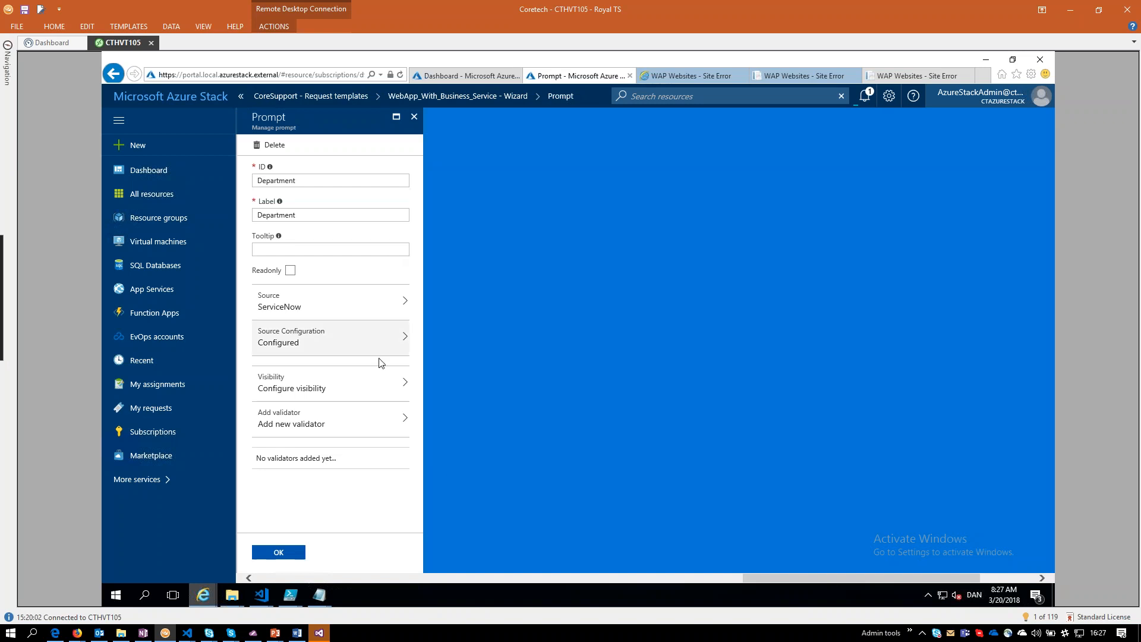
left_click(285, 309)
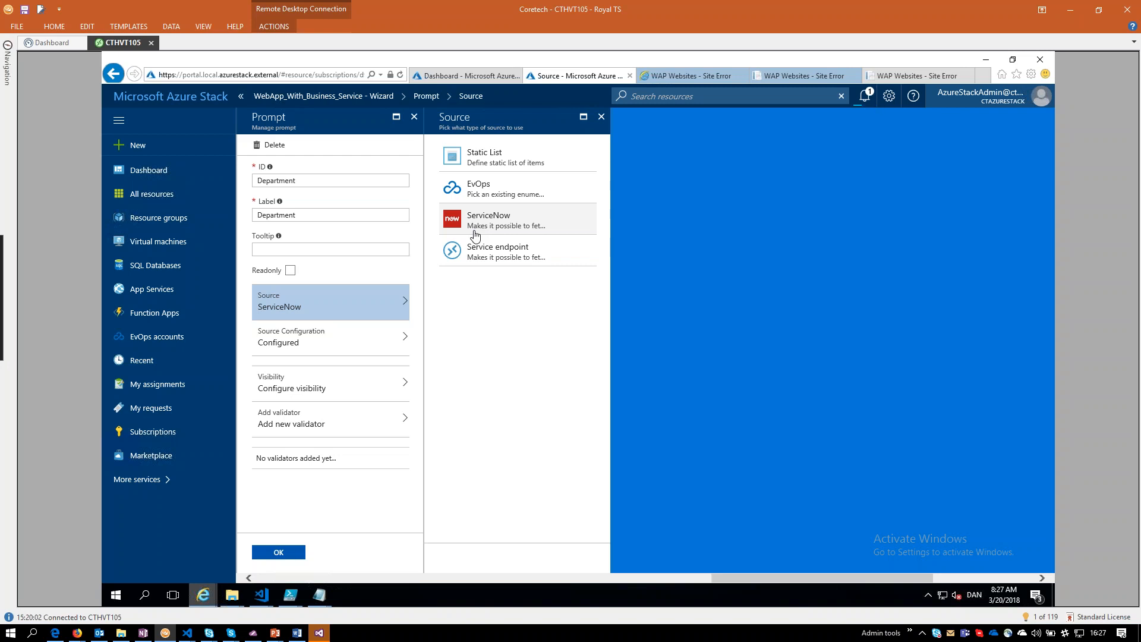
left_click(601, 117)
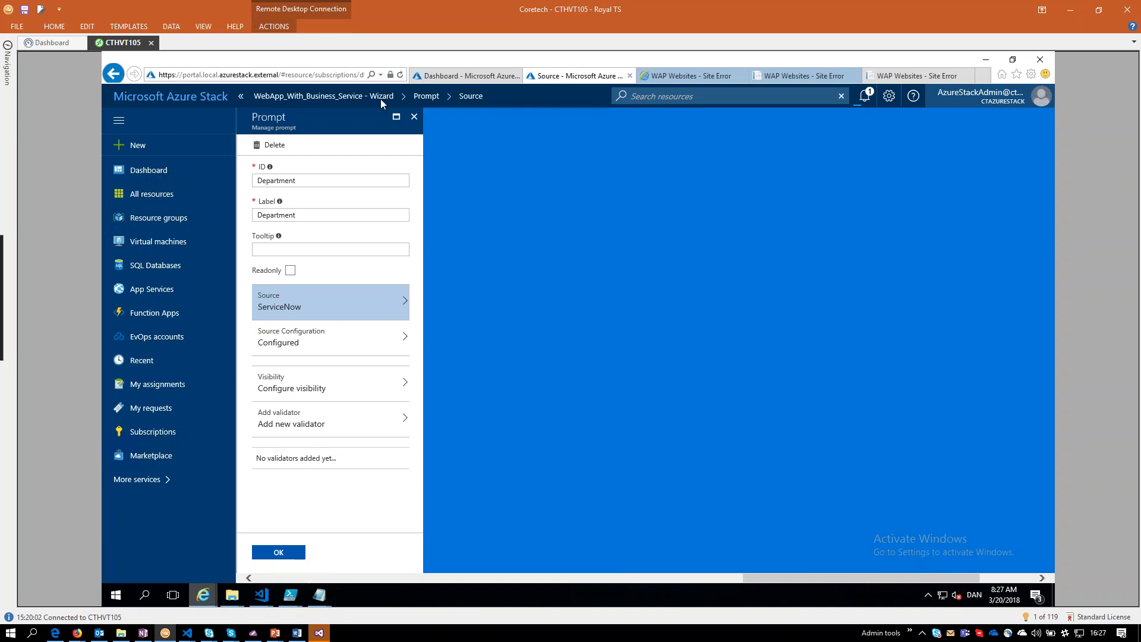
left_click(415, 117)
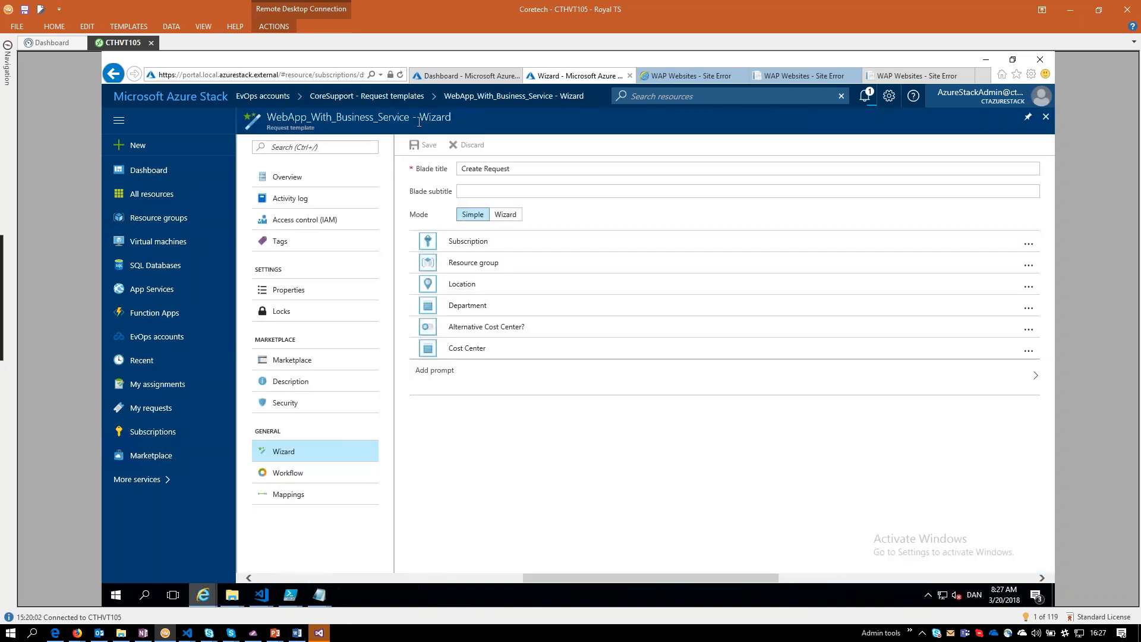
left_click(367, 95)
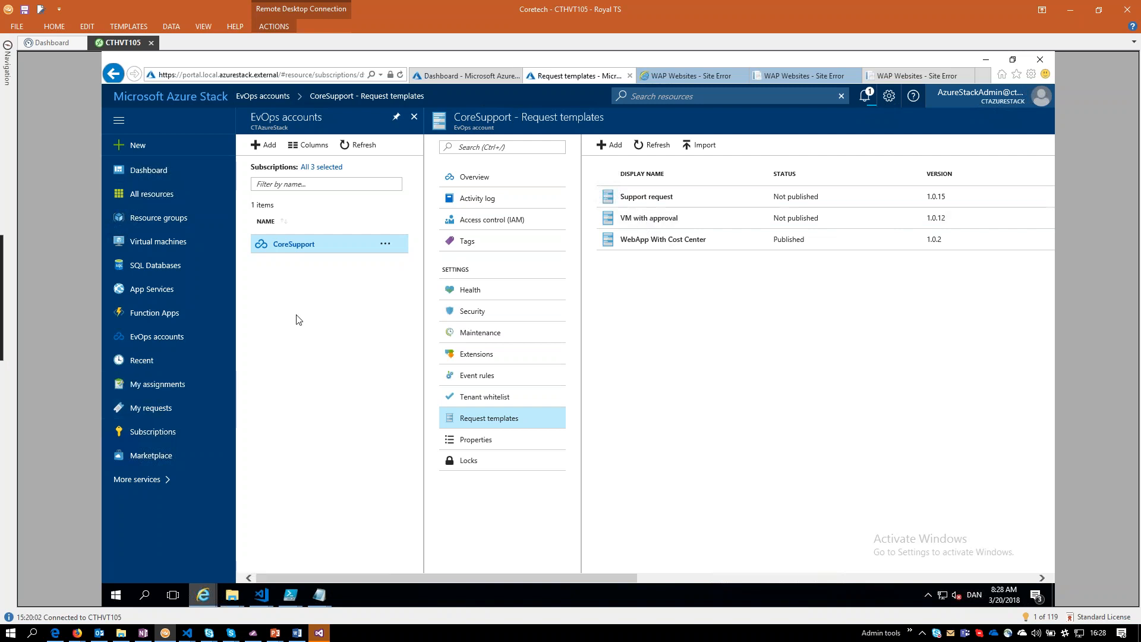
Open the WebApp With Cost Center request form from the CTGlobal marketplace category.
left_click(182, 150)
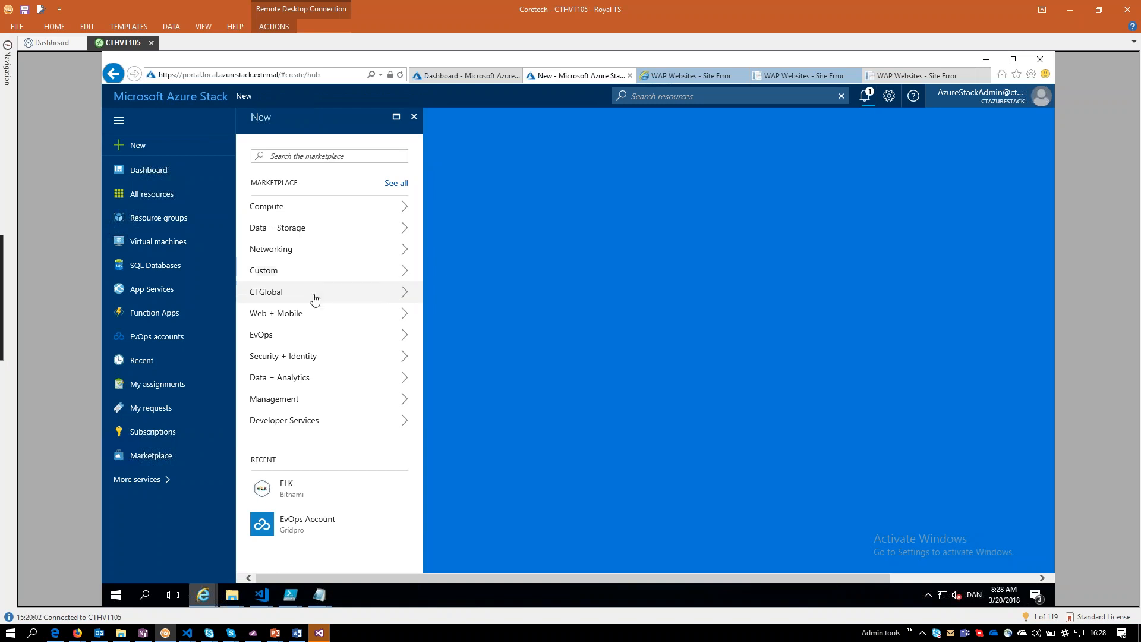
left_click(344, 294)
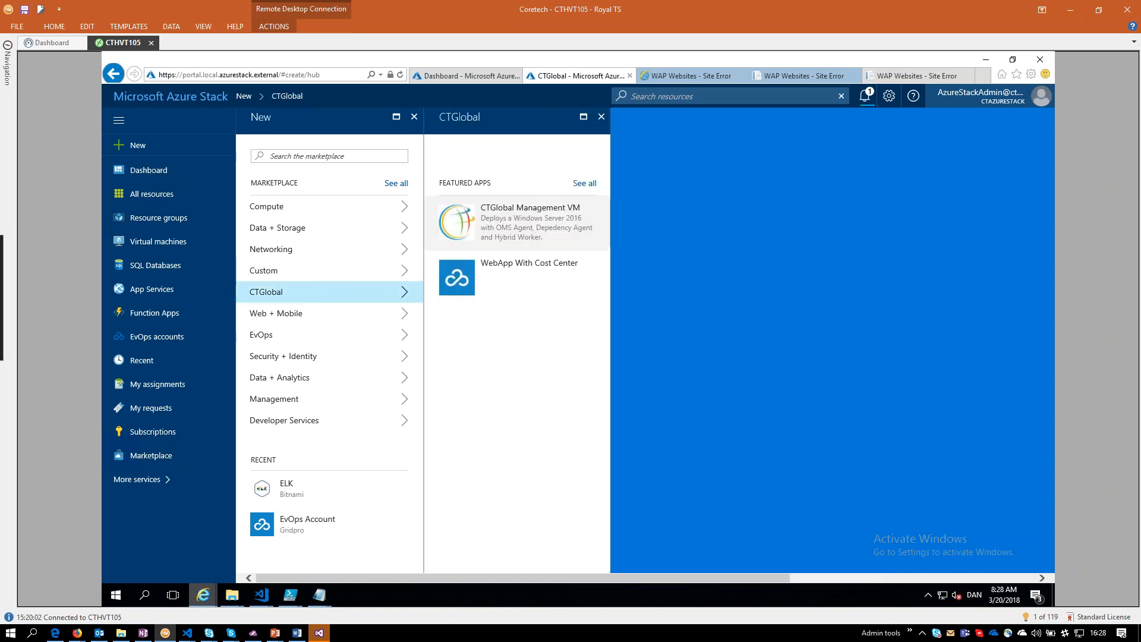
left_click(508, 270)
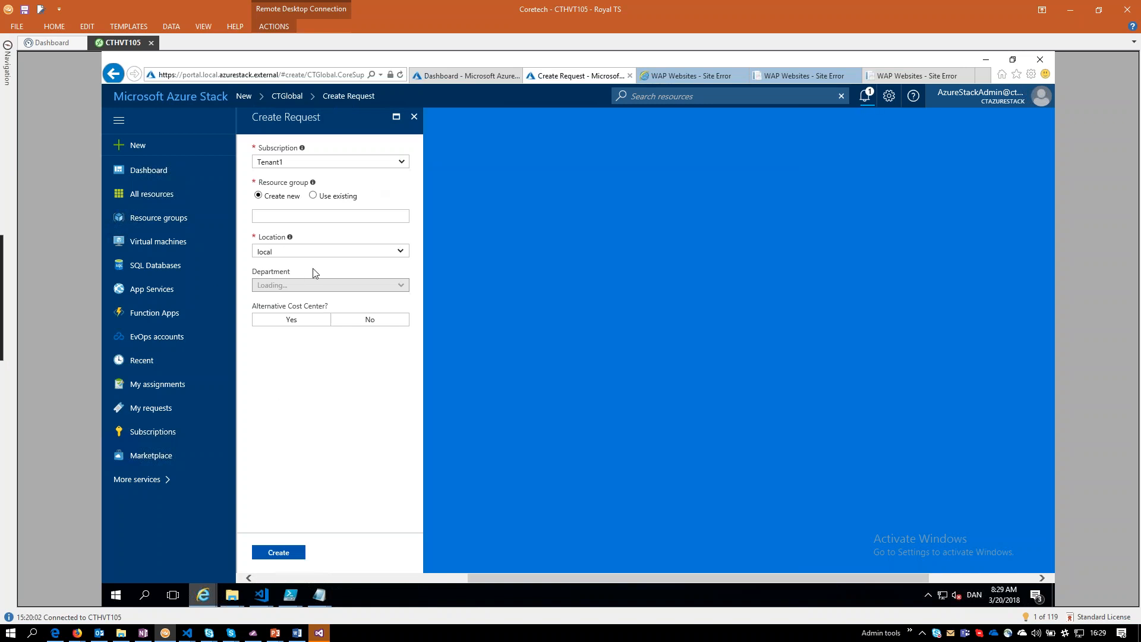
mouse_move(290, 594)
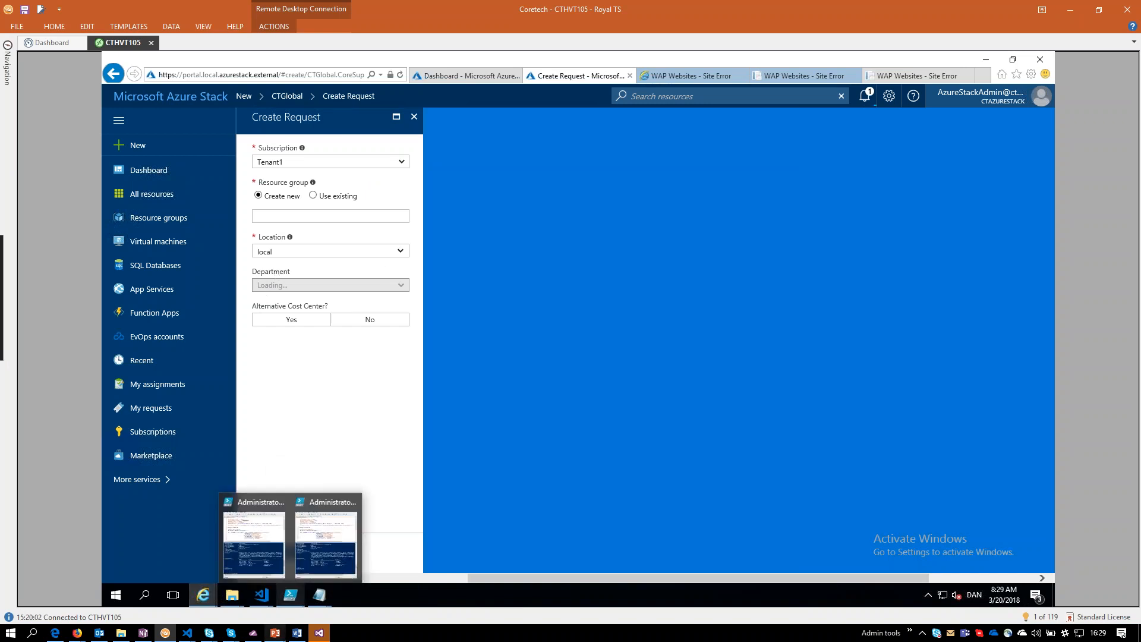
mouse_move(275, 633)
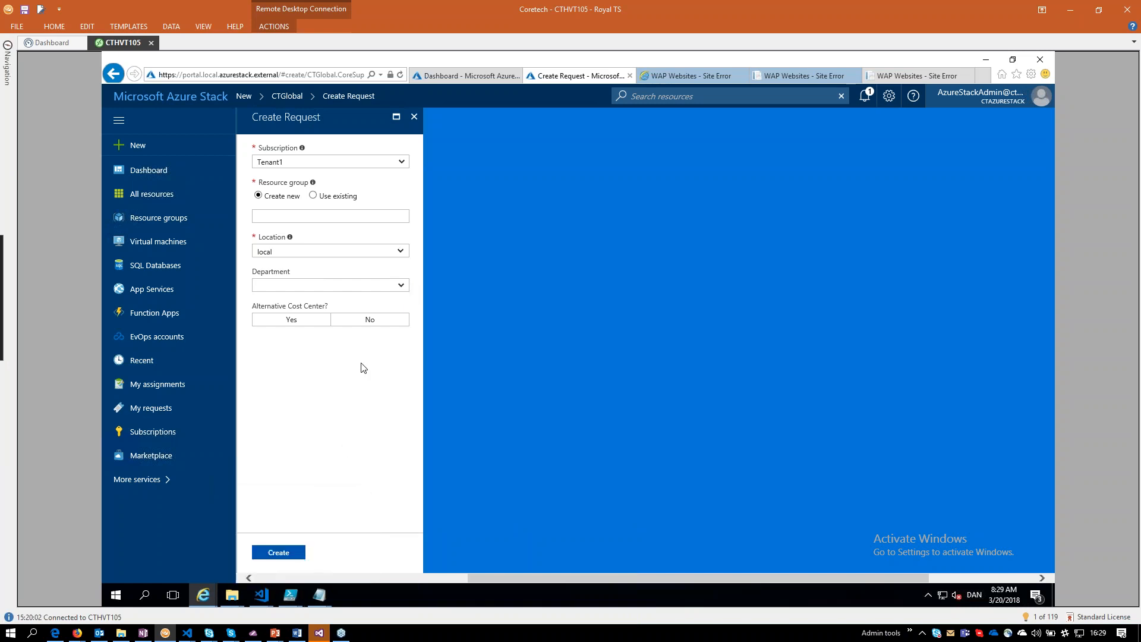
Try out the Department list and the Cost Center list with Alternative Cost Center set to Yes, and discard the request.
left_click(402, 286)
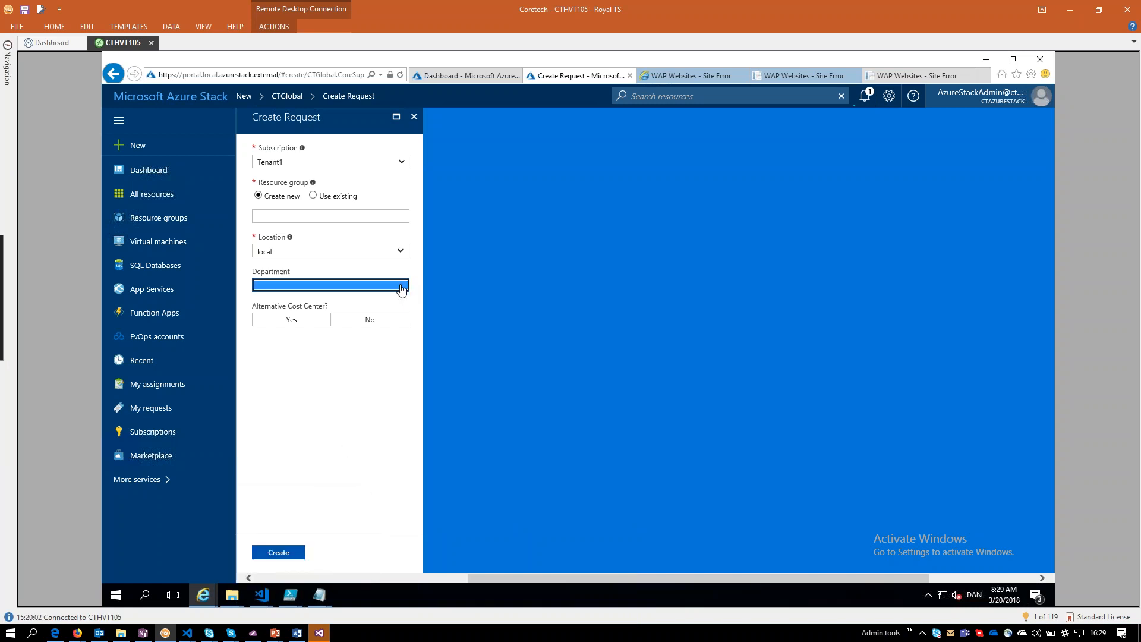
left_click(347, 371)
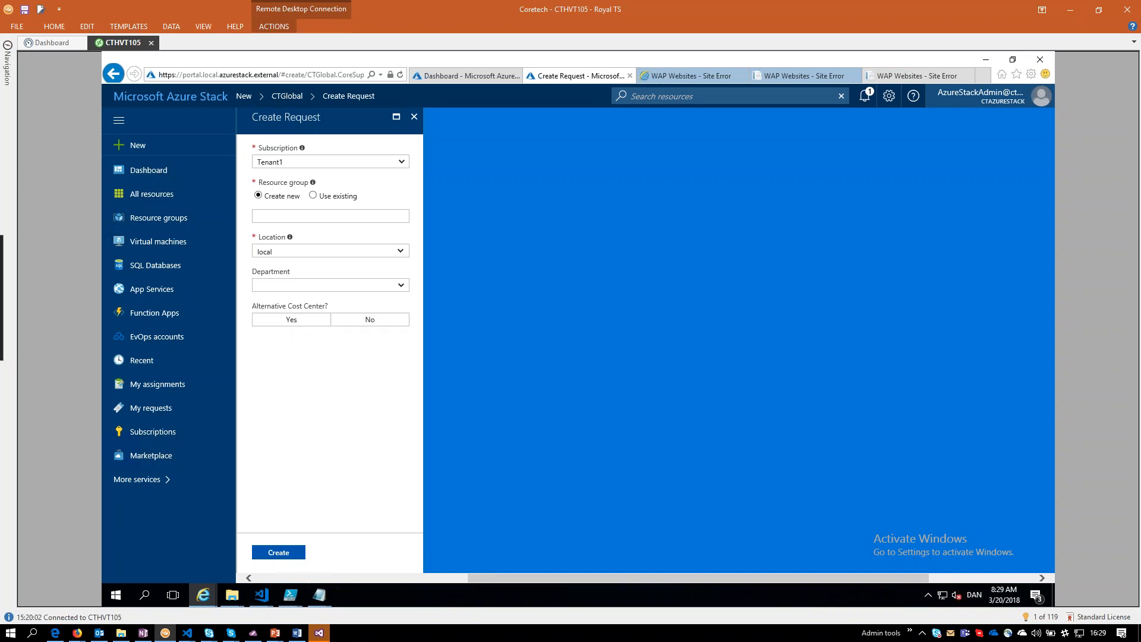
left_click(287, 322)
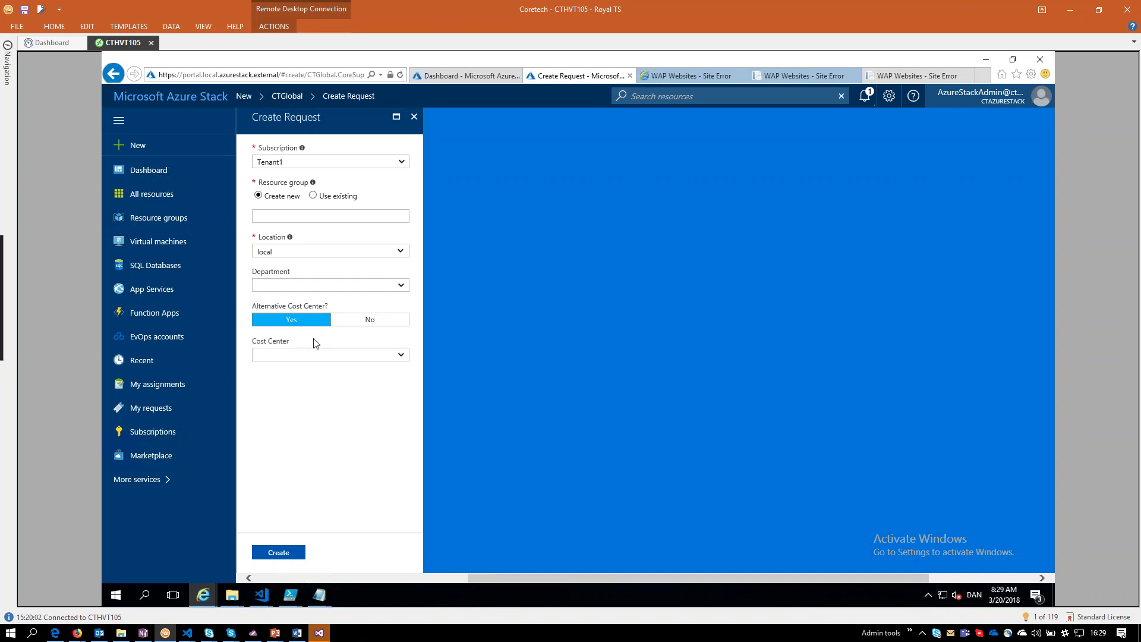
left_click(335, 359)
left_click(414, 116)
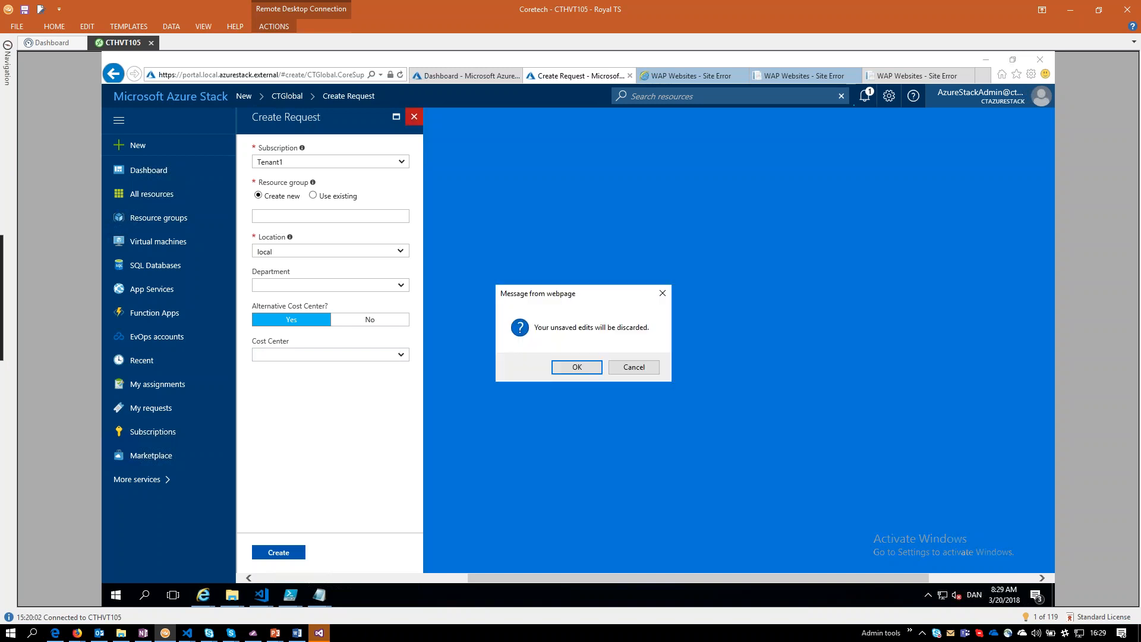
left_click(577, 368)
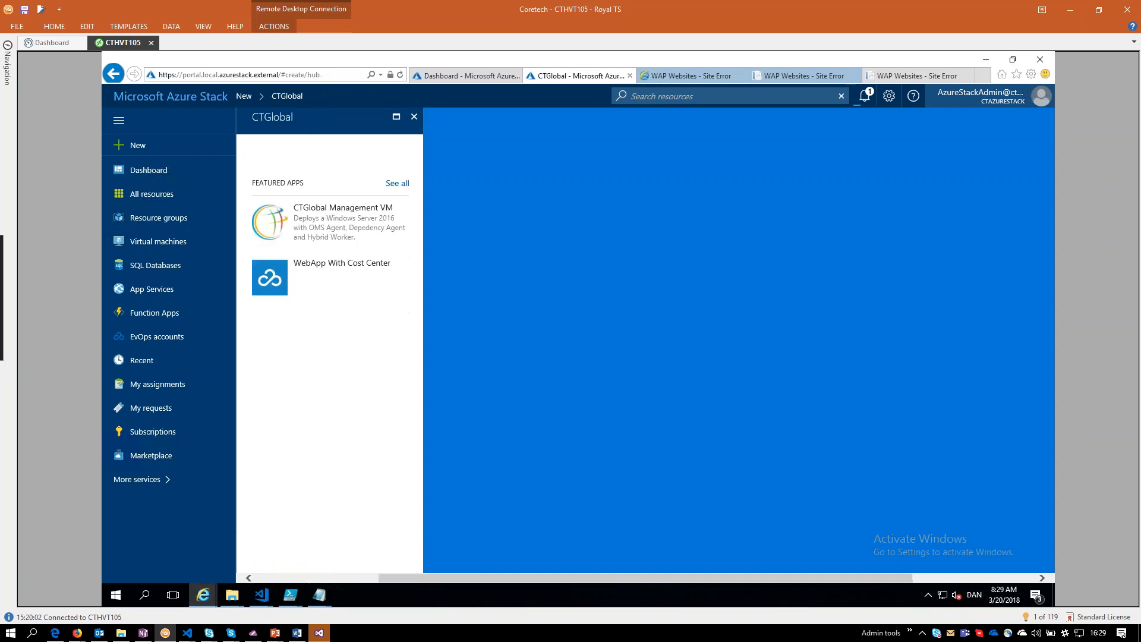
left_click(415, 116)
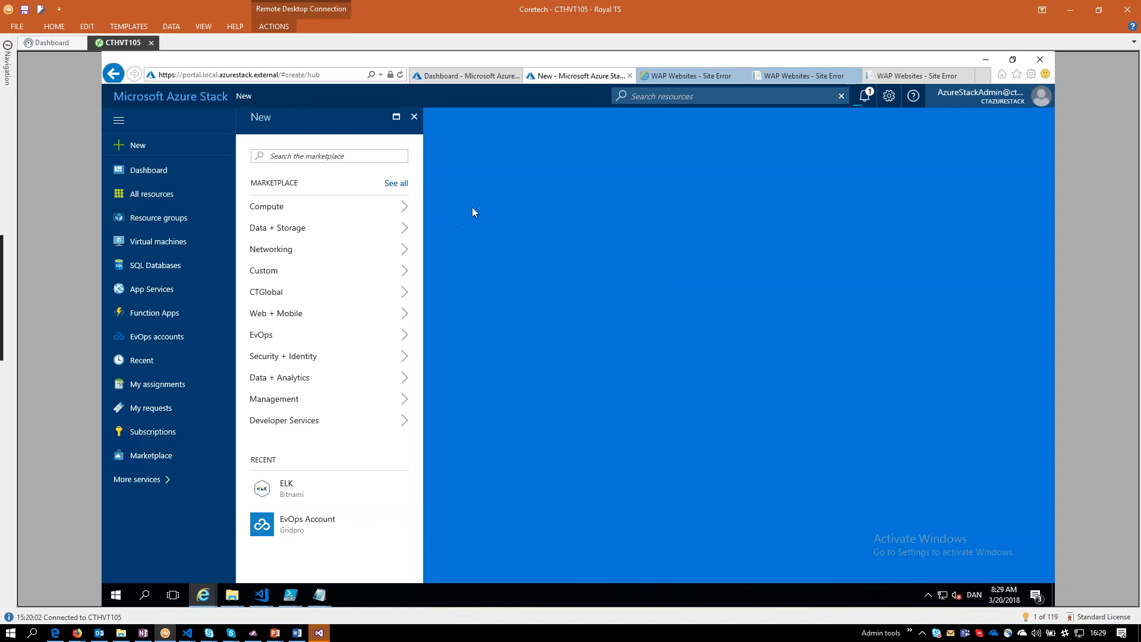
Open the workflow of the VM with approval request template in the CoreSupport EvOps account.
left_click(154, 337)
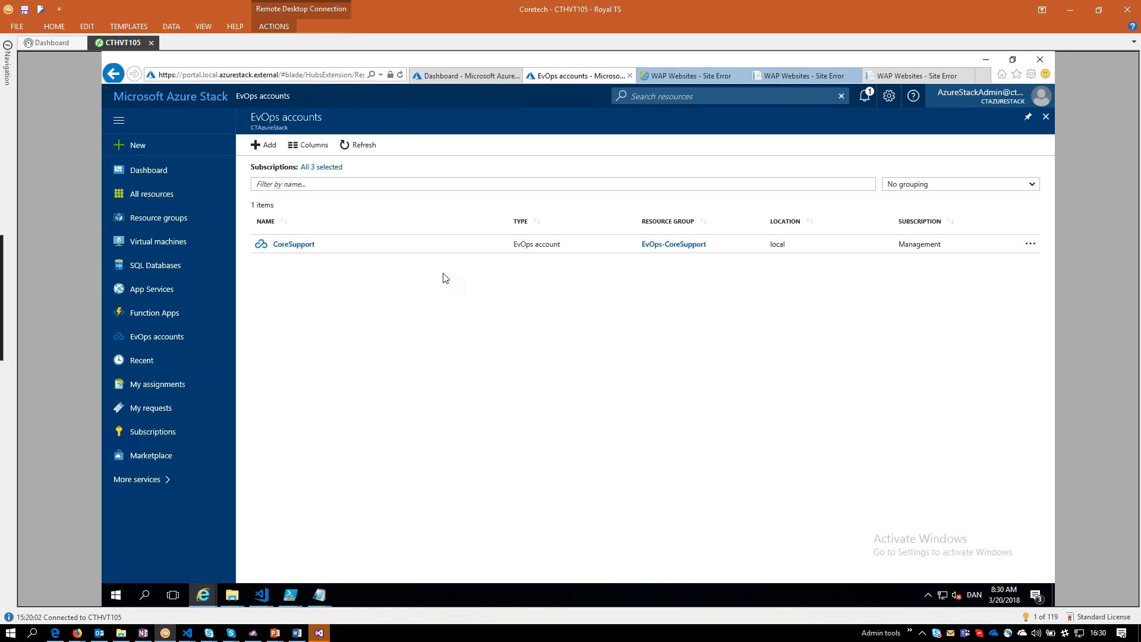
left_click(284, 246)
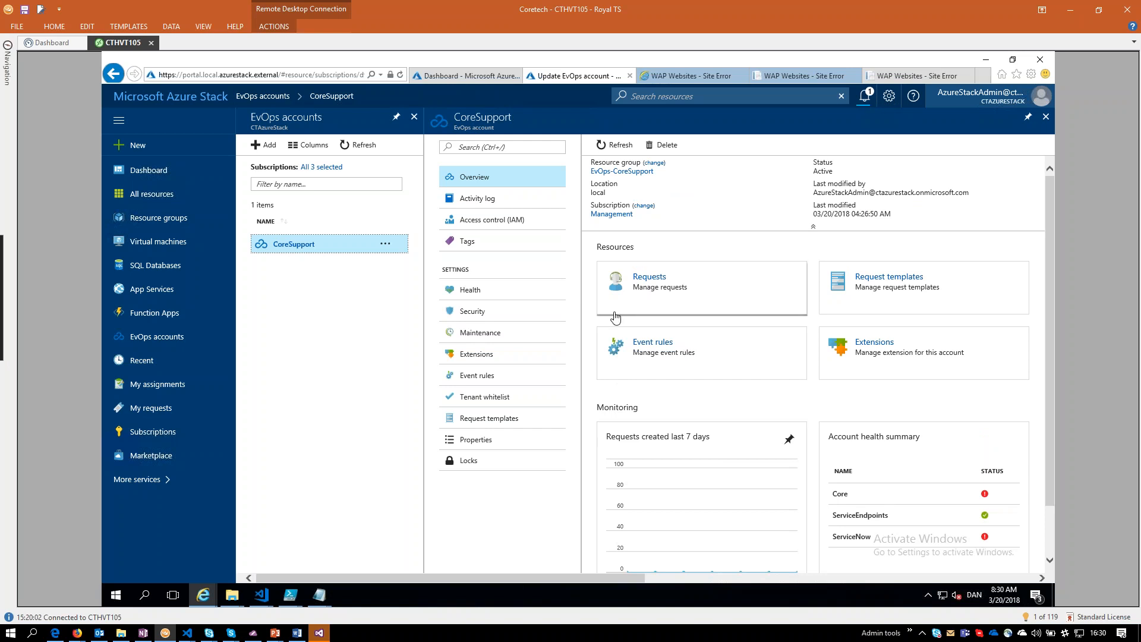
left_click(835, 288)
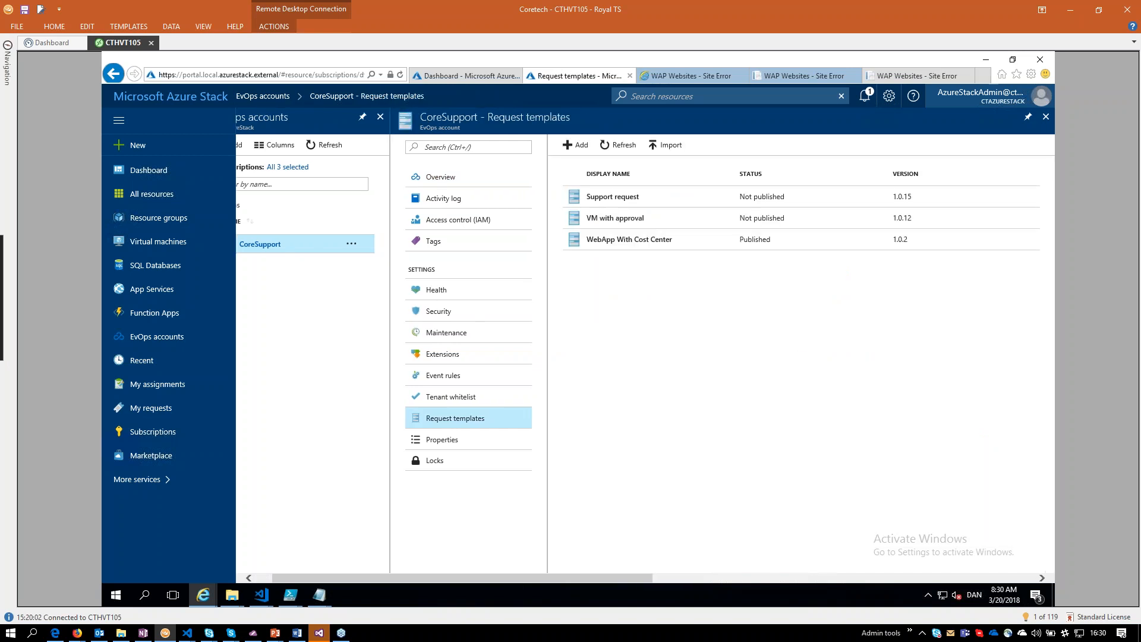
left_click(602, 224)
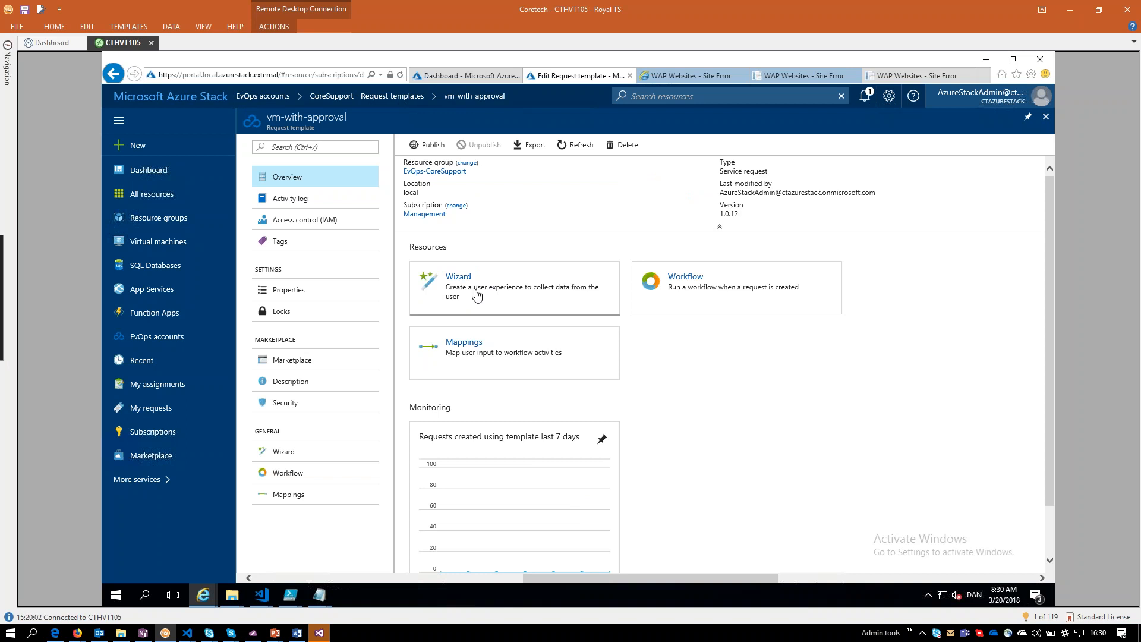
left_click(666, 288)
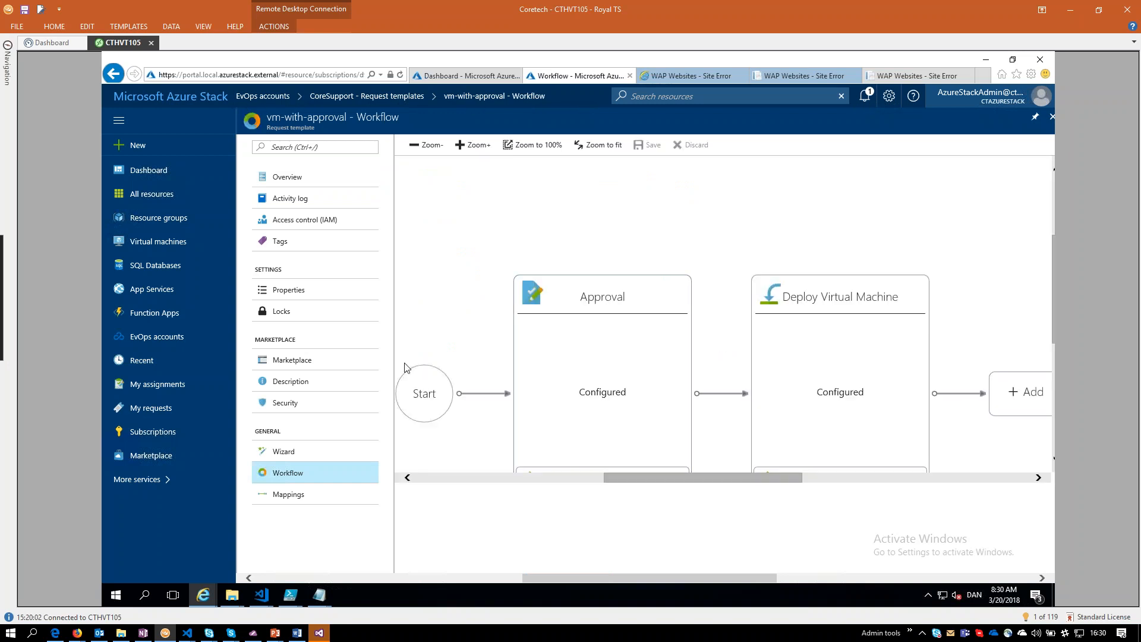
Look over the approval and virtual machine deployment activities of the workflow, and return to the CoreSupport account overview.
left_click_drag(674, 477, 630, 476)
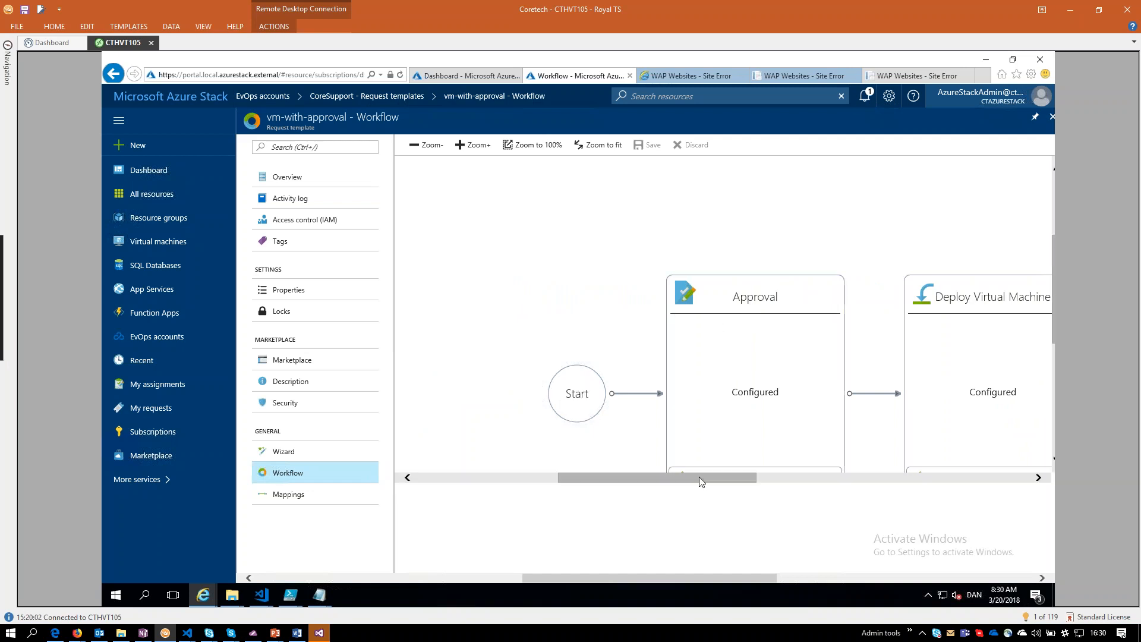
left_click_drag(699, 477, 726, 477)
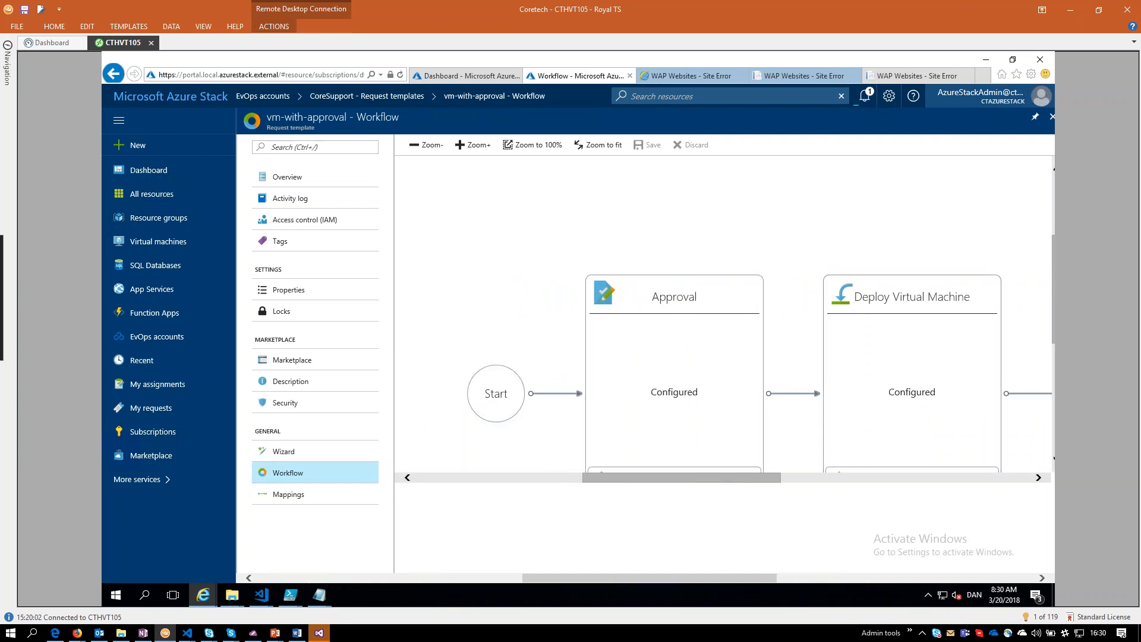
left_click_drag(1054, 328, 1050, 353)
left_click_drag(698, 477, 768, 483)
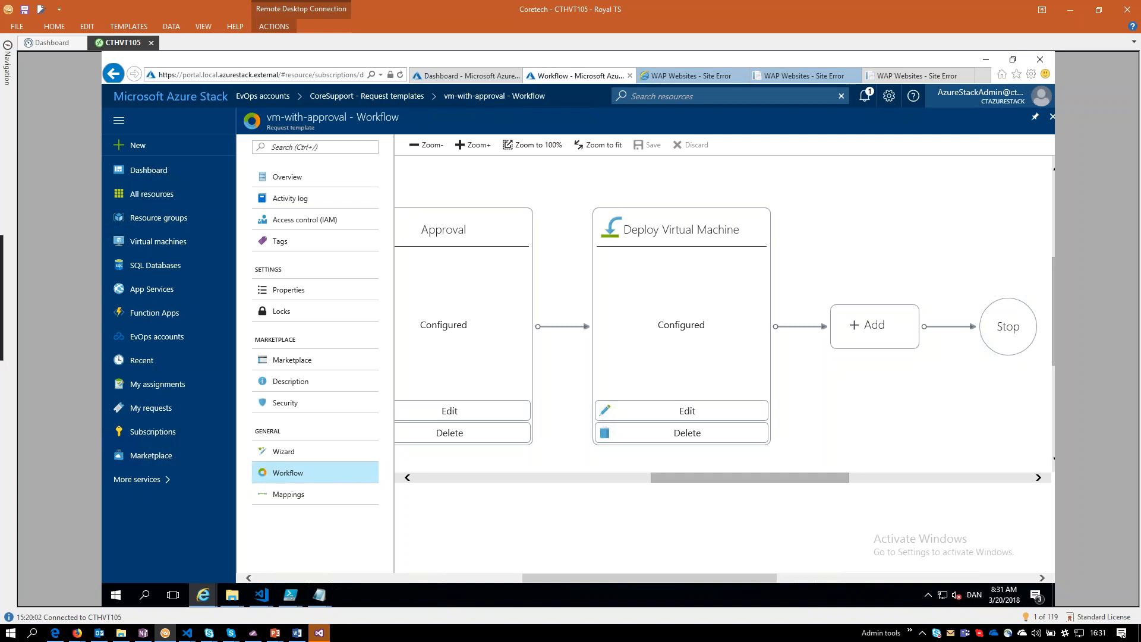
left_click_drag(803, 476, 901, 489)
left_click(1053, 117)
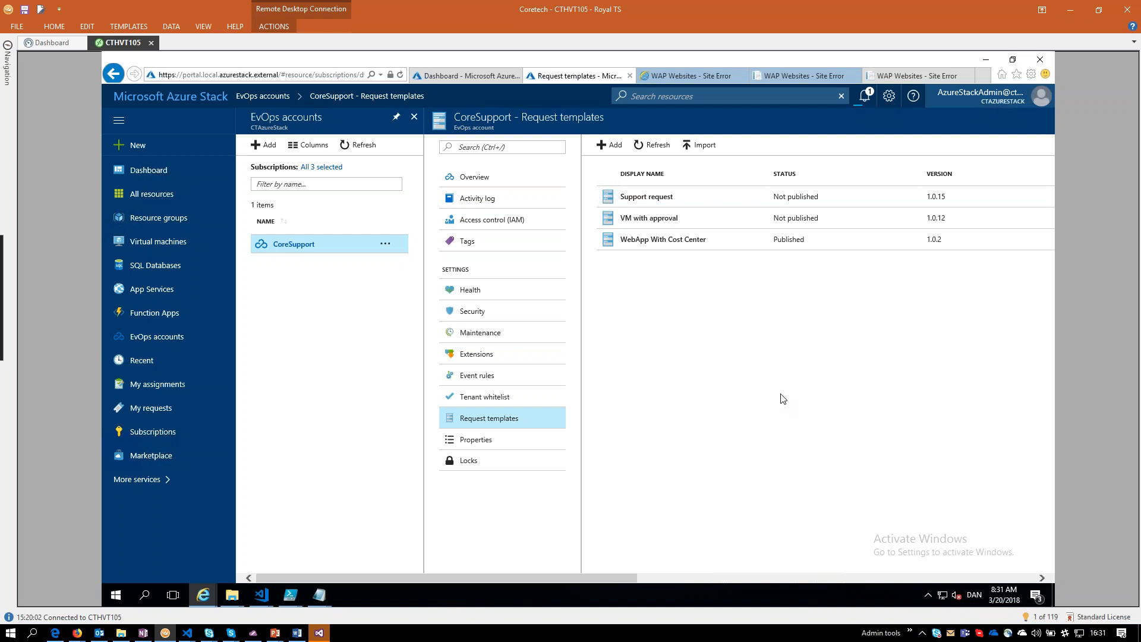
left_click(484, 180)
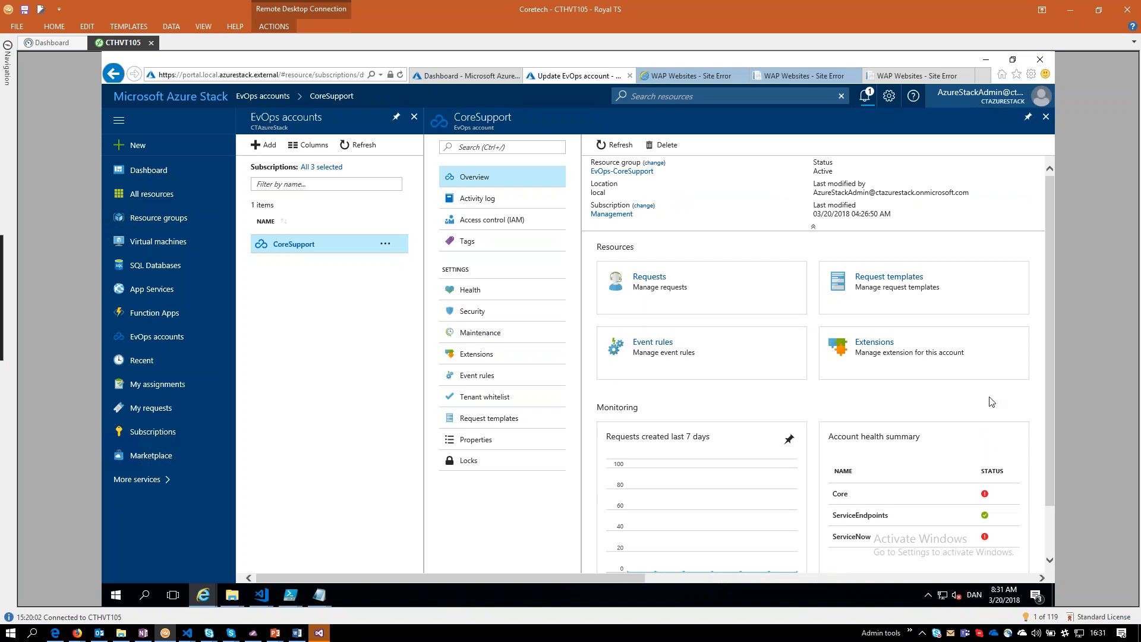
Look over the CoreSupport account's monitoring section, return to the portal dashboard and list the resource groups.
scroll(991, 400, "down", 1)
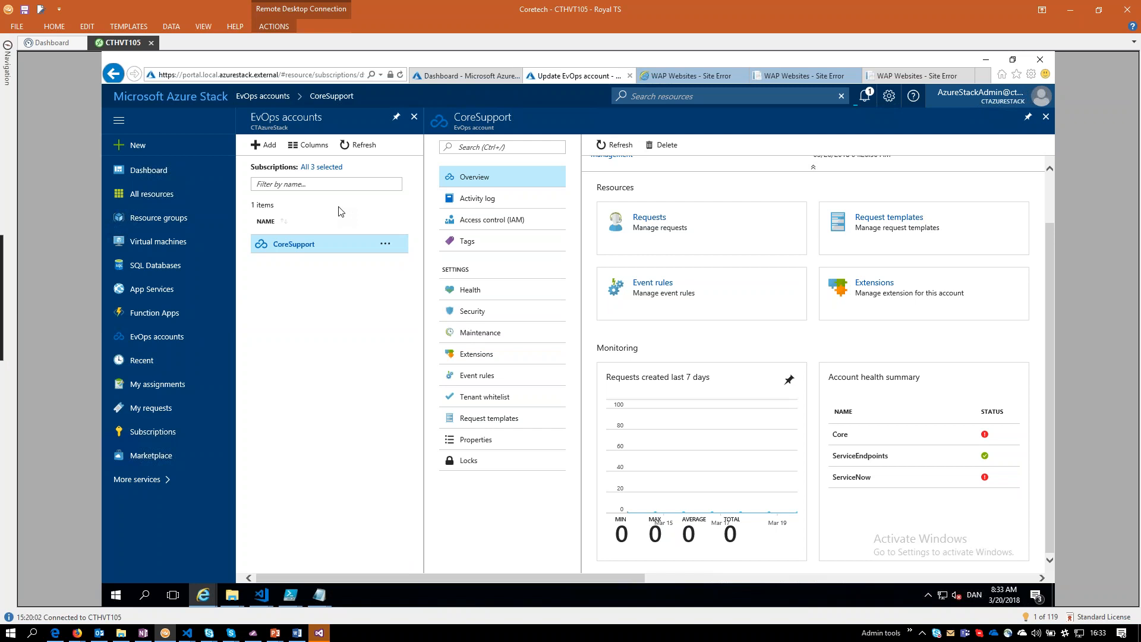
left_click(171, 96)
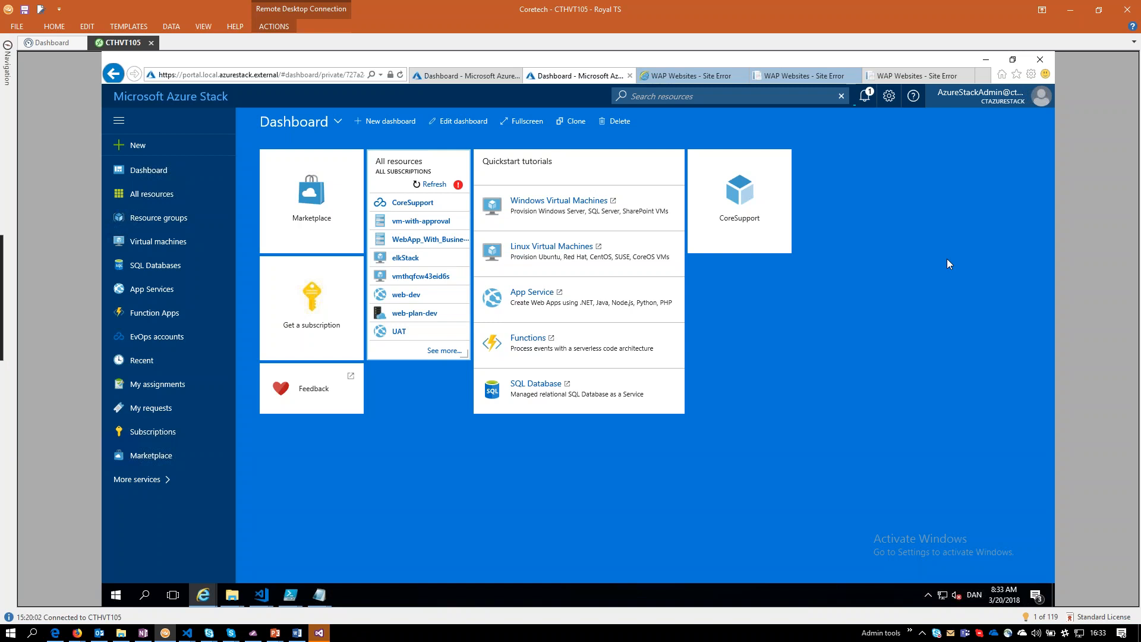
mouse_move(700, 189)
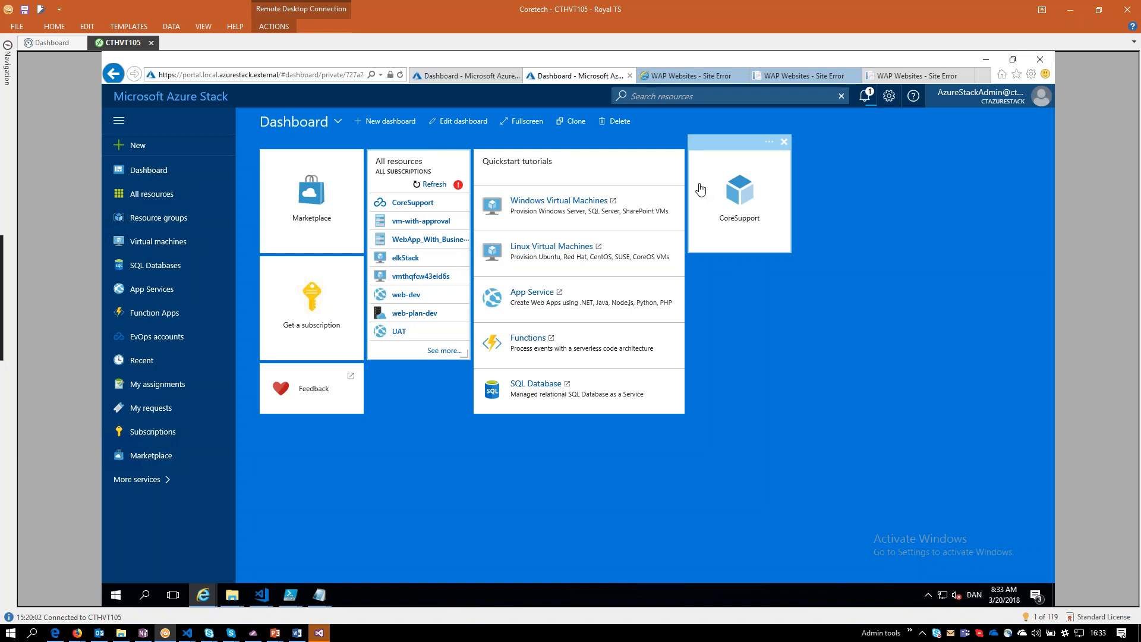
left_click(144, 217)
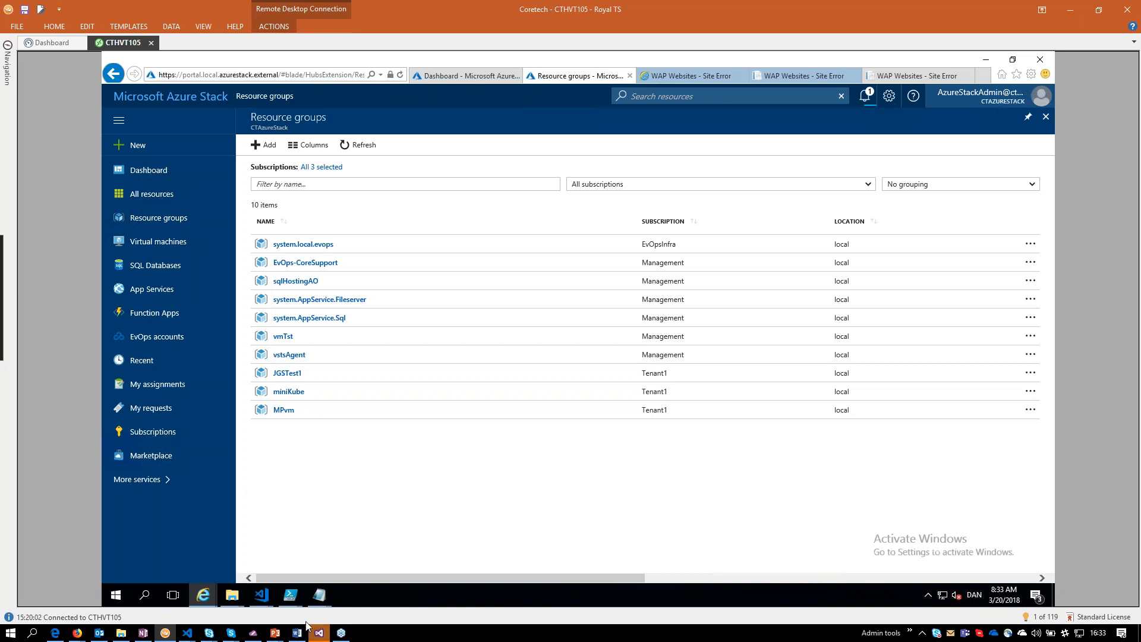
Switch to the Visual Studio Team Services dashboard in Firefox and open the Stack_Task - DotNetAppSqlDb_Template - CD release definition for editing.
mouse_move(88, 635)
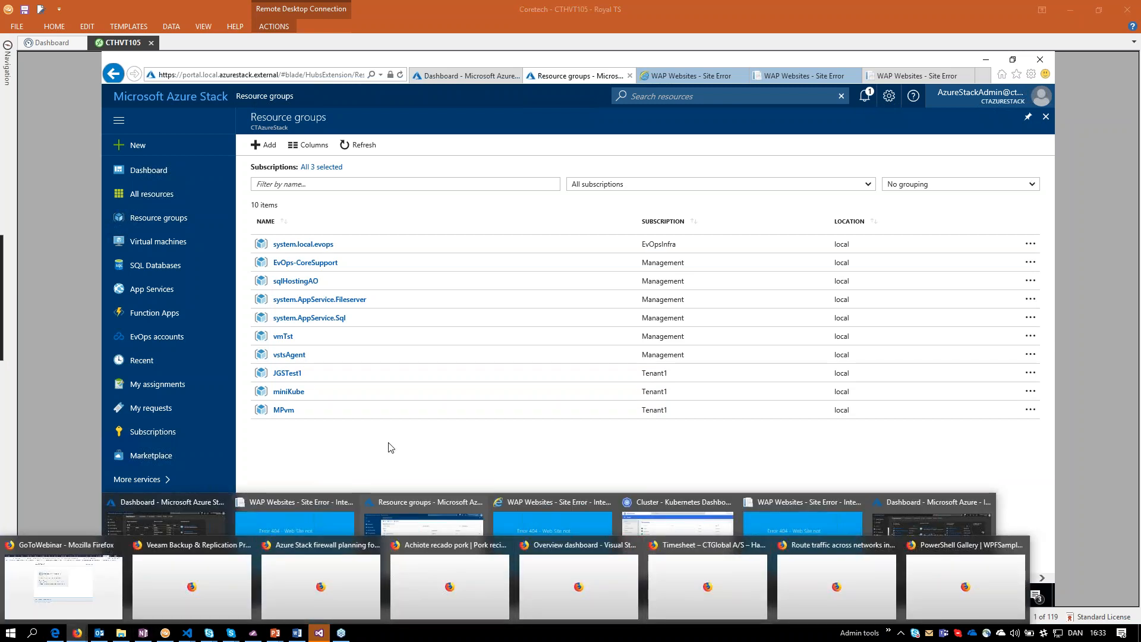
left_click(562, 562)
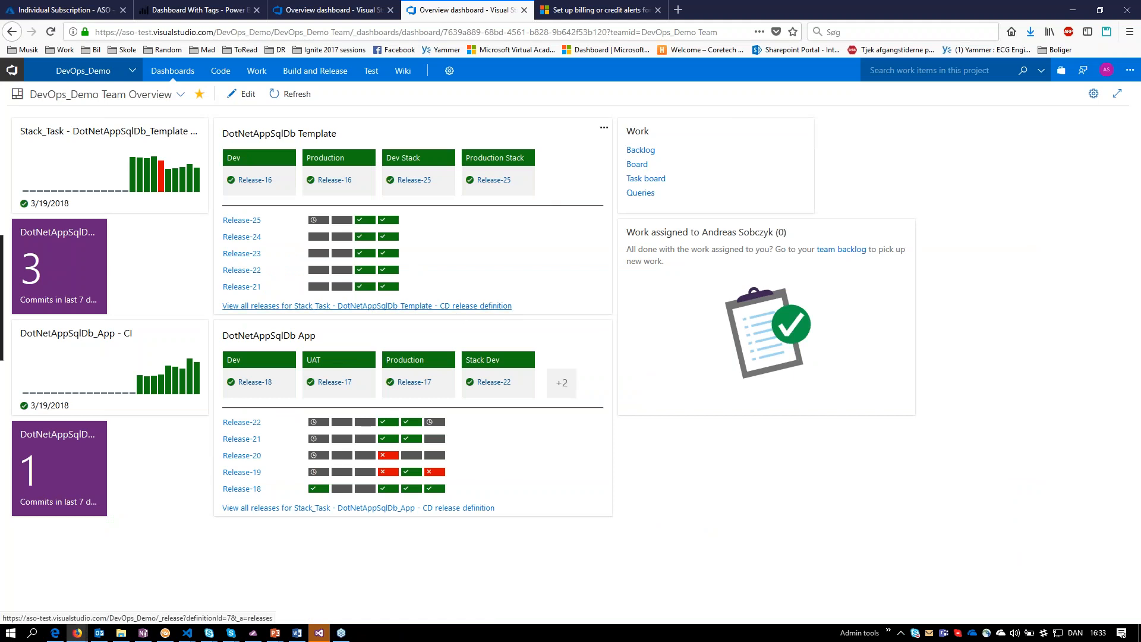
left_click(416, 305)
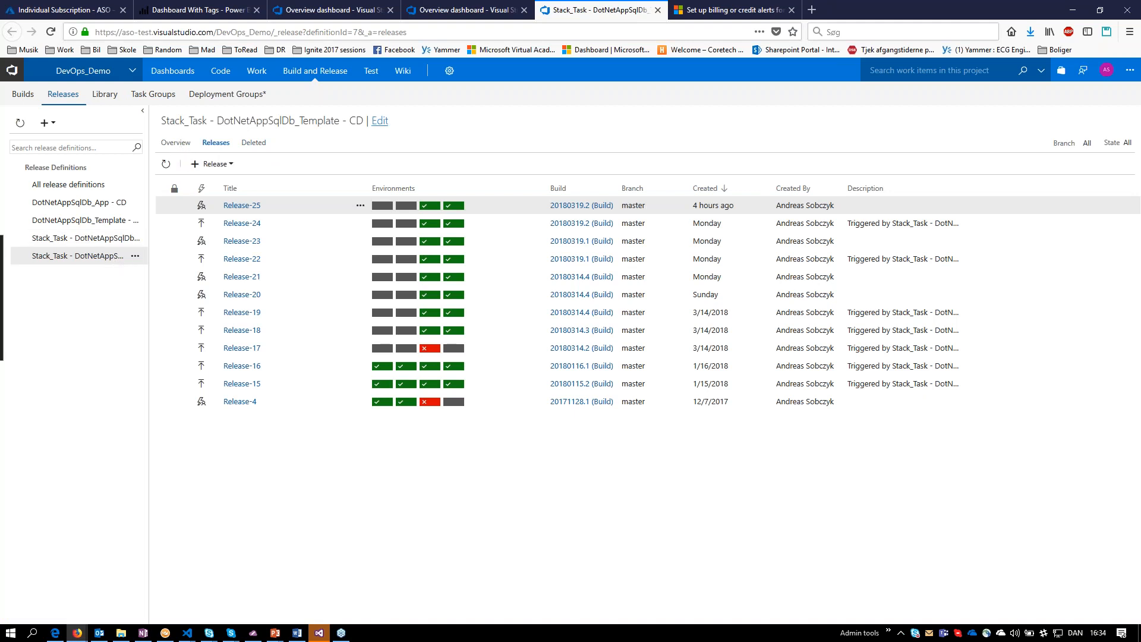
left_click(379, 121)
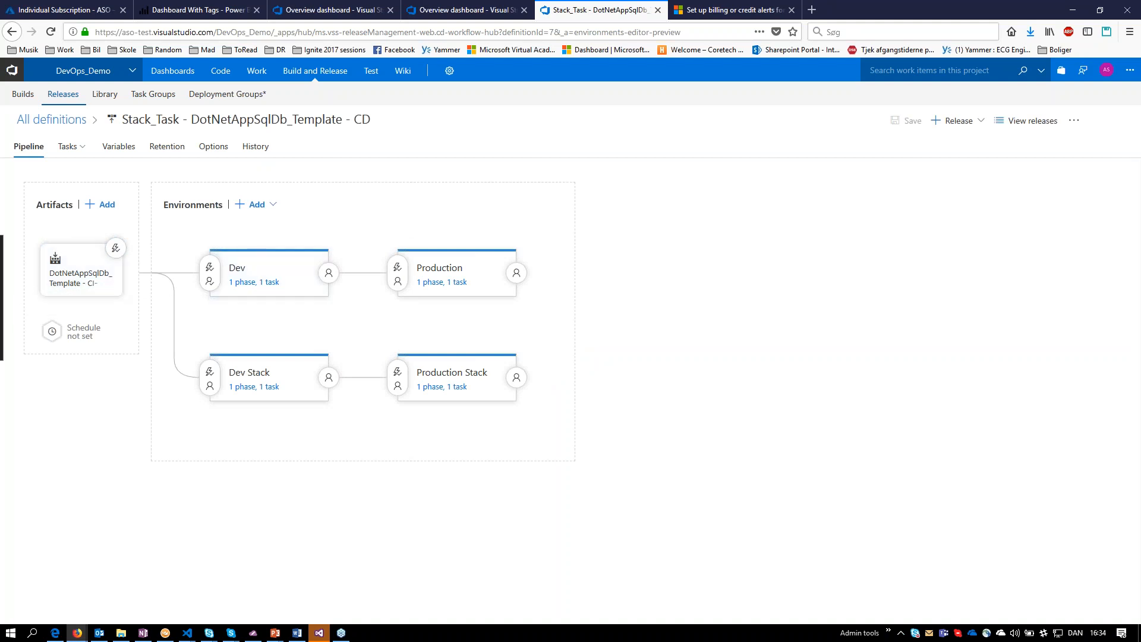
Examine the Azure Resource Group Deployment task of the Dev environment in the release pipeline.
left_click(299, 275)
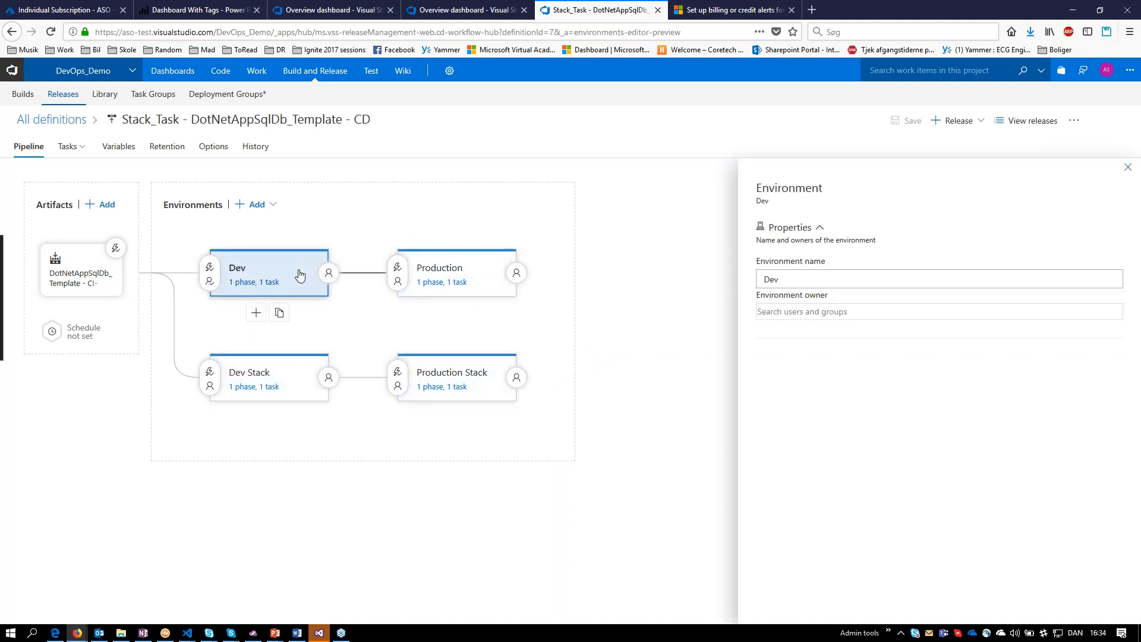
left_click(263, 283)
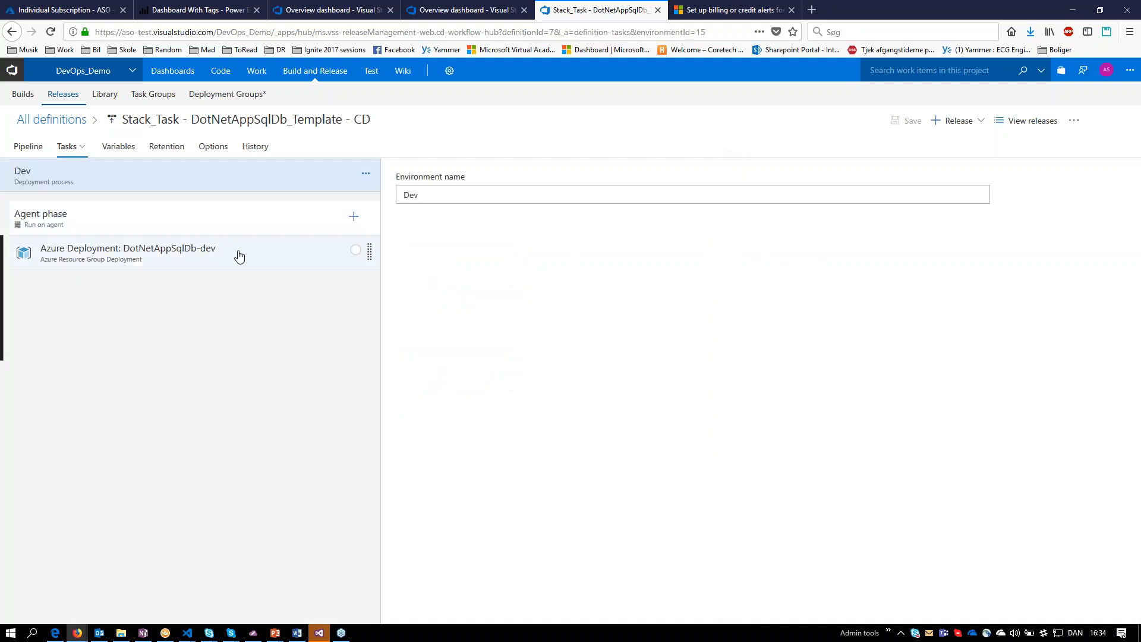
left_click(237, 254)
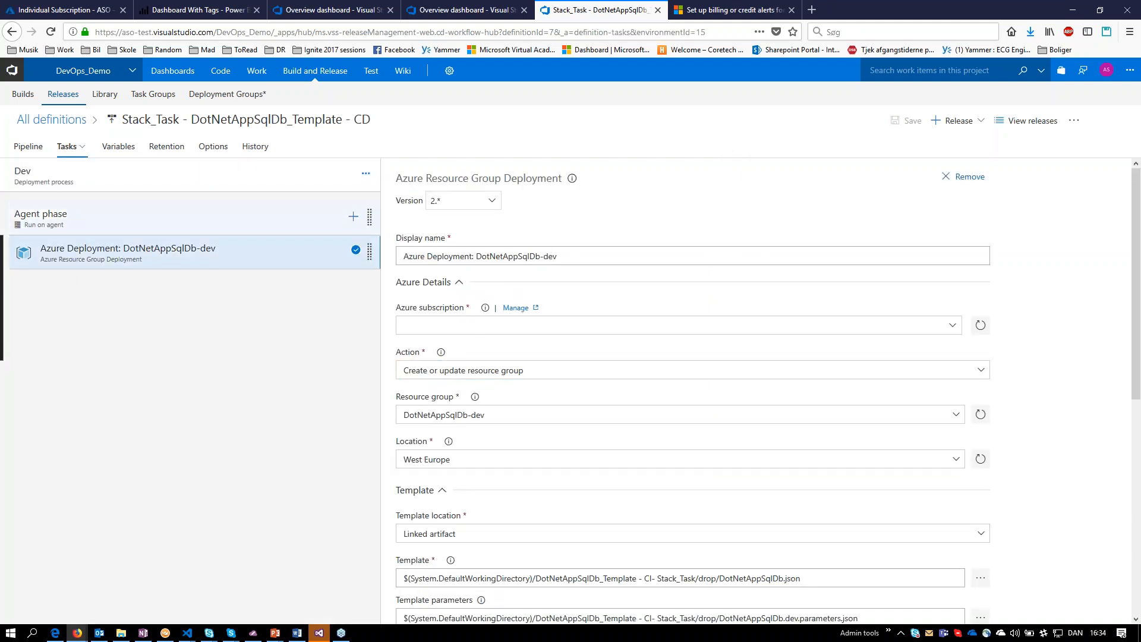
Examine the Dev Stack environment's Azure deployment task, pointing out its location and Azure subscription values.
left_click(79, 153)
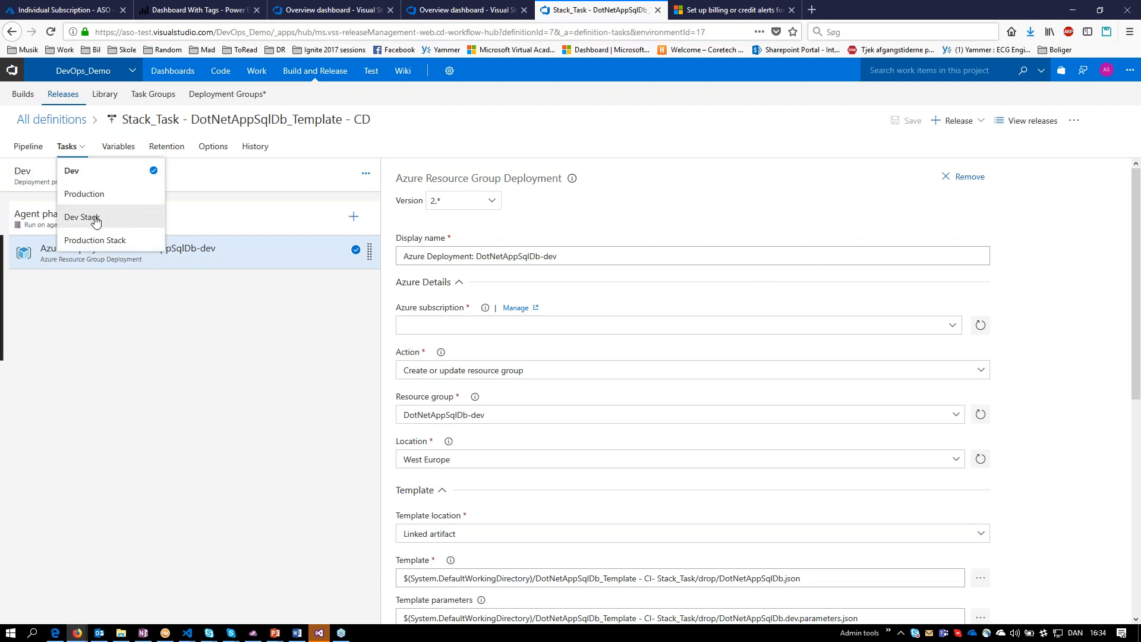
left_click(89, 219)
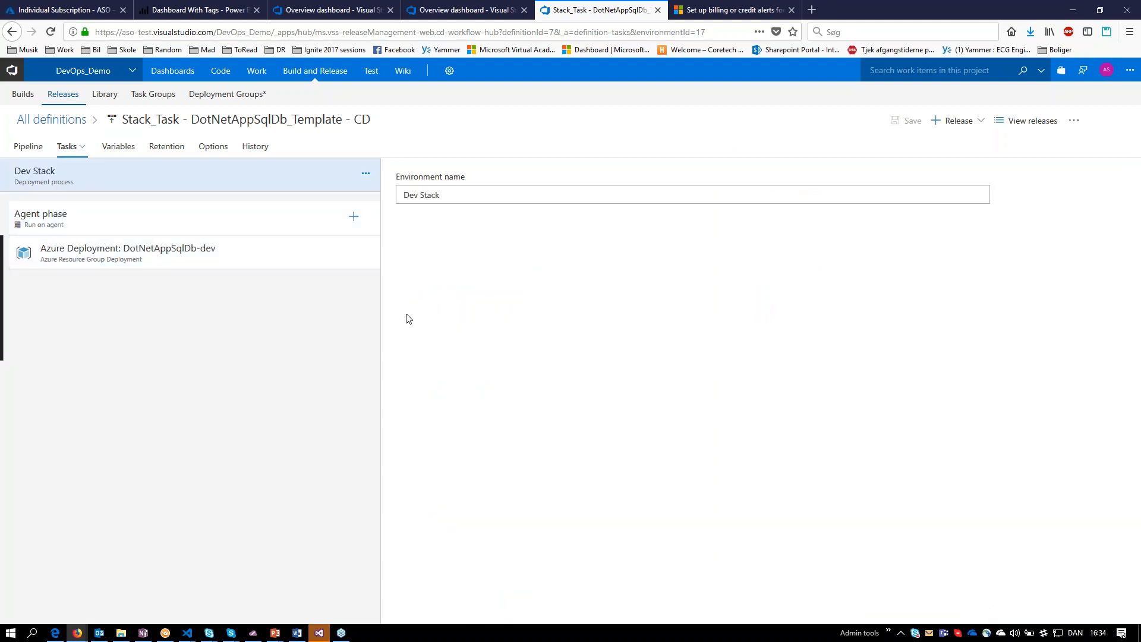
left_click(178, 252)
double_click(406, 459)
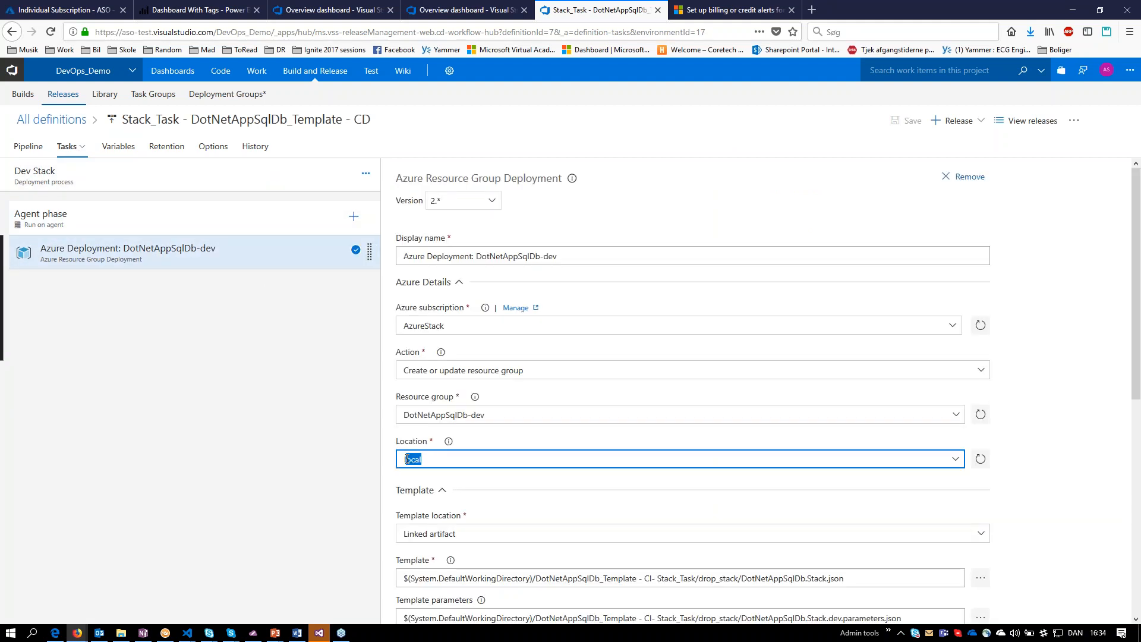
double_click(407, 327)
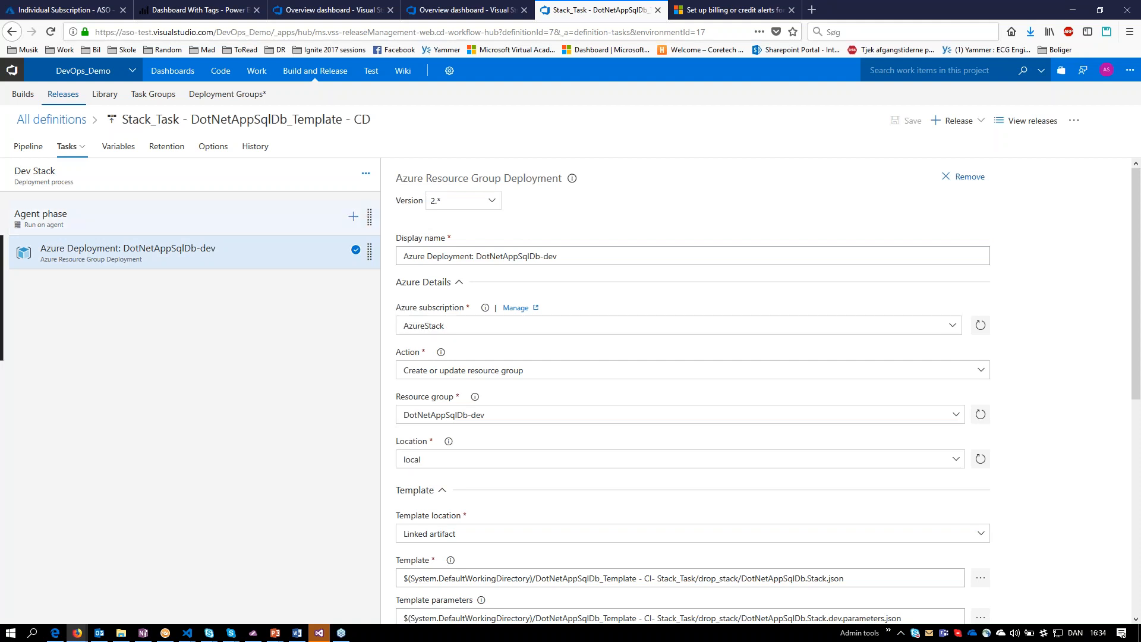
Create a new release from the Stack_Task - DotNetAppSqlDb_Template - CD definition with the default options.
left_click(957, 120)
left_click(923, 148)
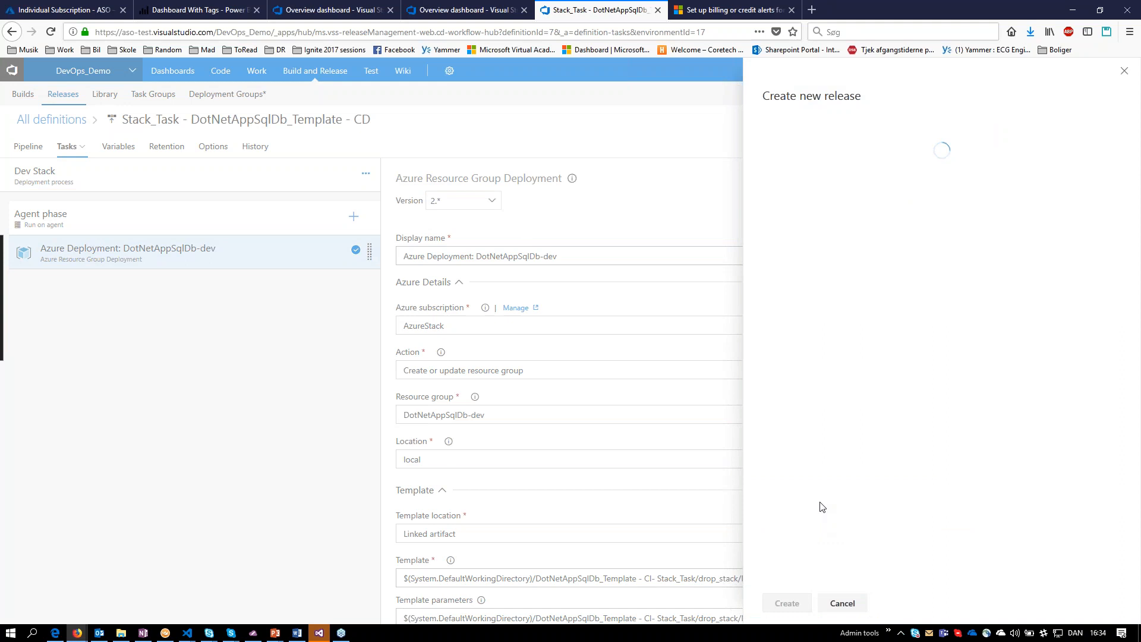
left_click(787, 602)
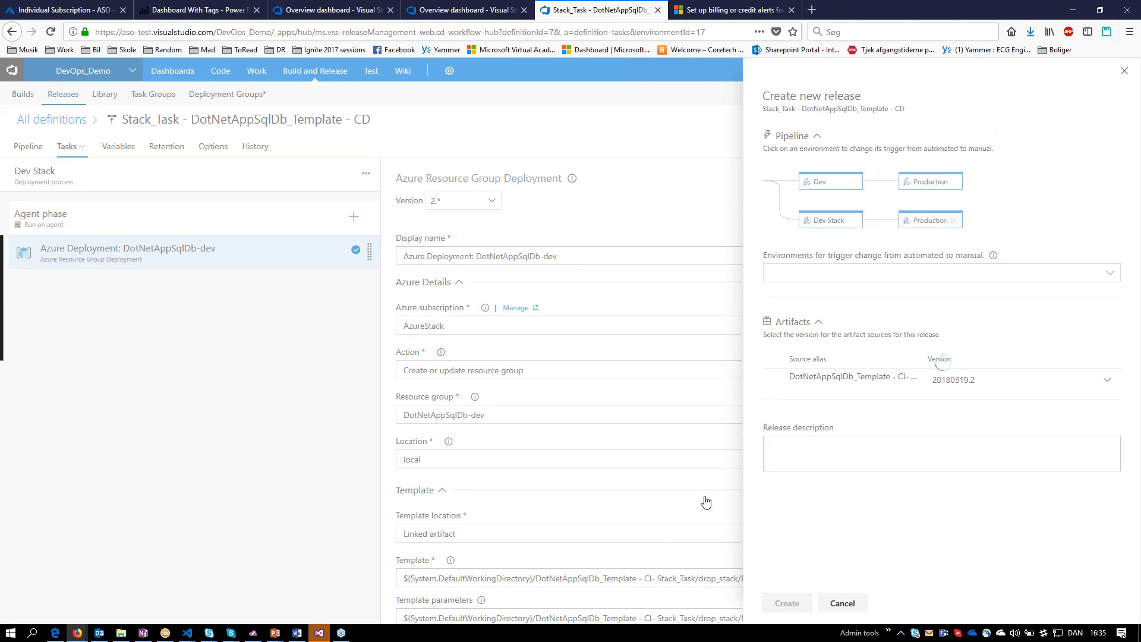
Switch to Visual Studio and open DotNetAppSqlDb.Stack.json from the webapp-sqldatabase-Scaling.Stack project, enlarging the code text.
left_click(319, 633)
left_click(58, 236)
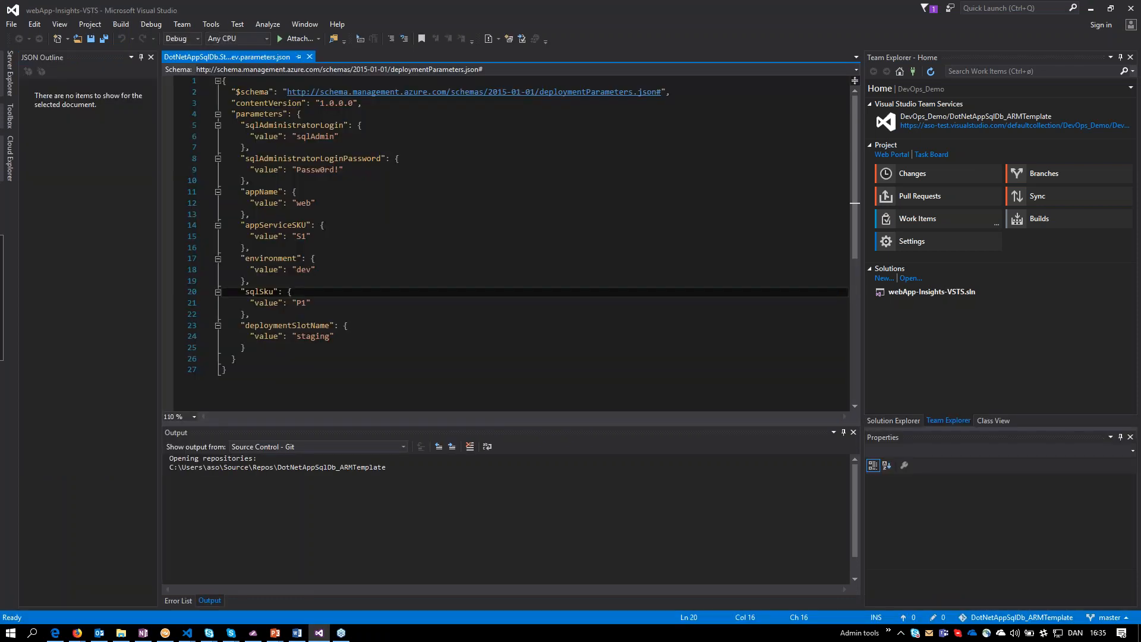
left_click(896, 419)
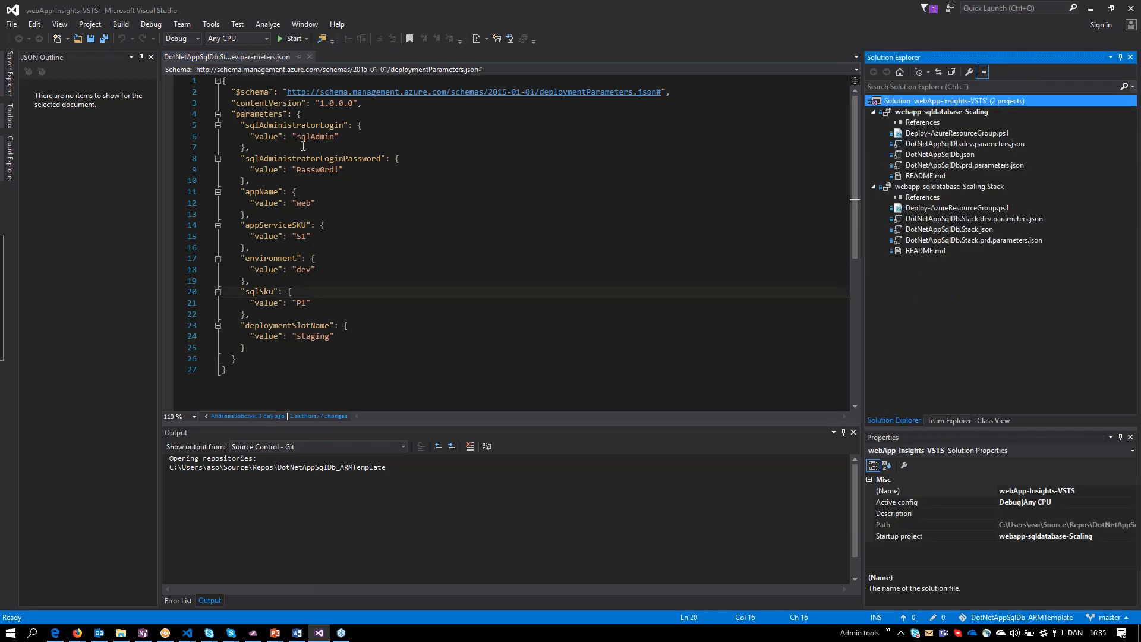
scroll(293, 196, "up", 2)
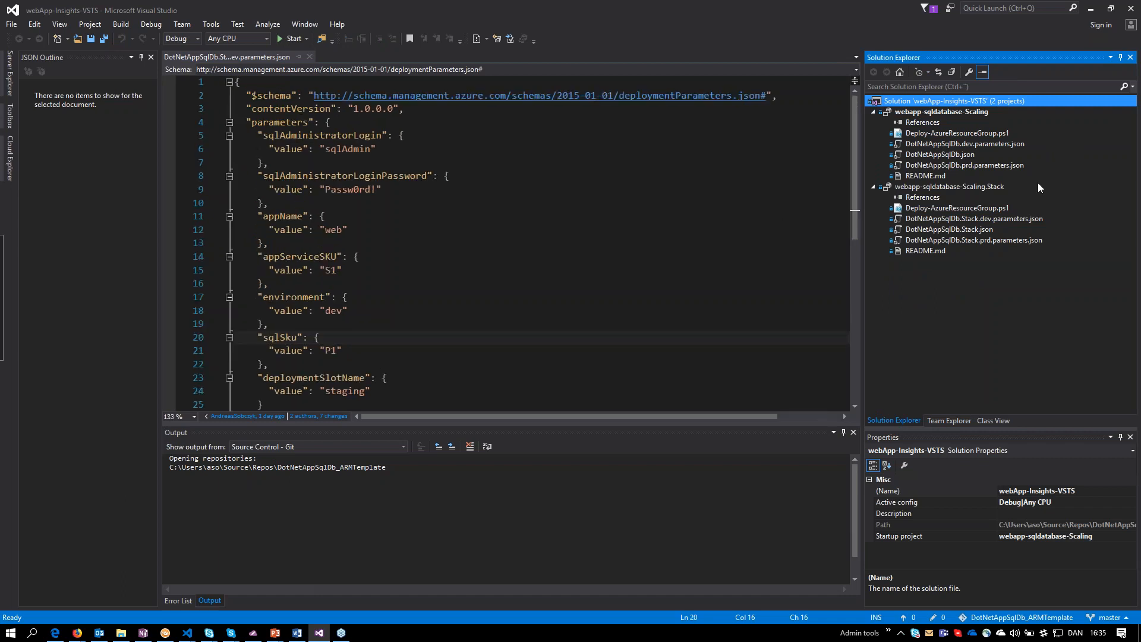
double_click(951, 230)
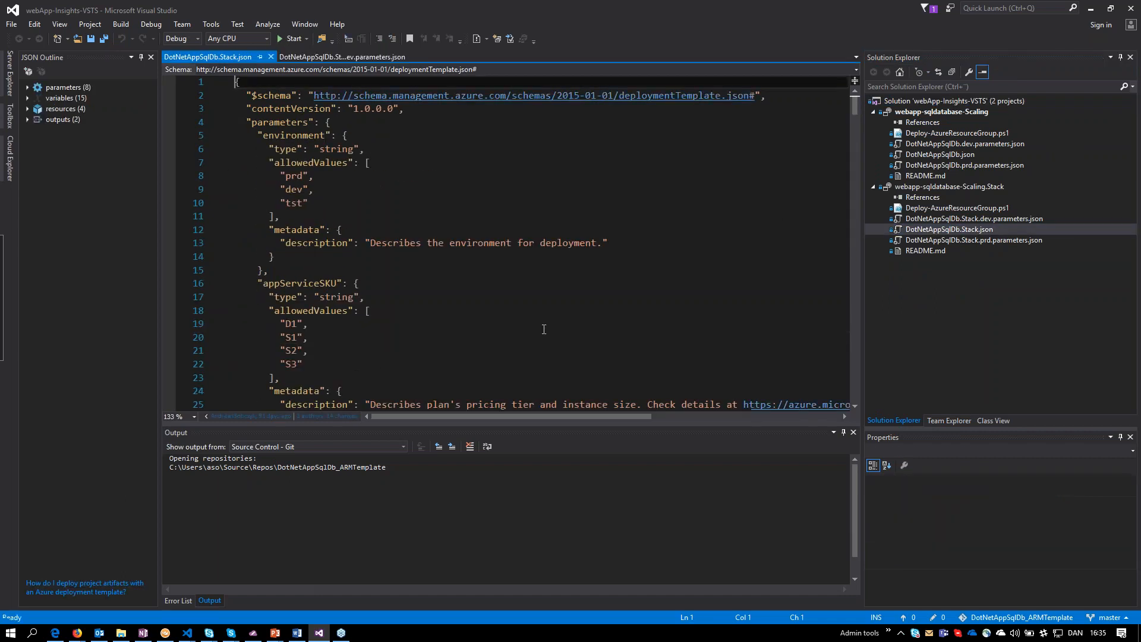
Expand the Stack template's outline to survey its parameters, variables, resources and outputs, including the website's child resources.
left_click(28, 119)
left_click(27, 109)
left_click(27, 98)
left_click(27, 88)
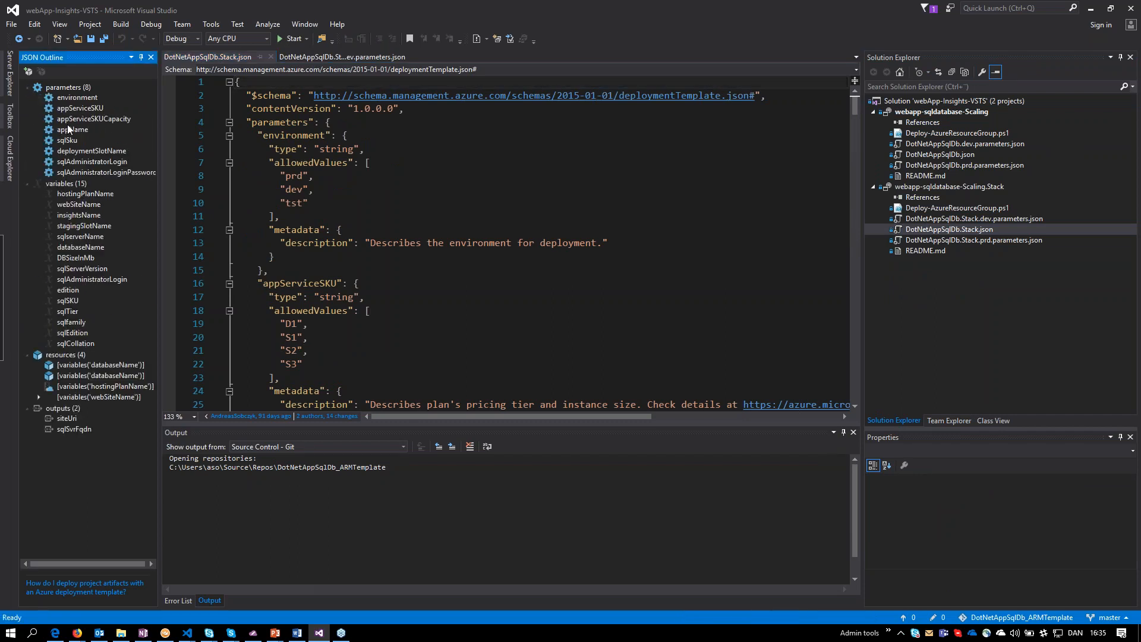
double_click(37, 181)
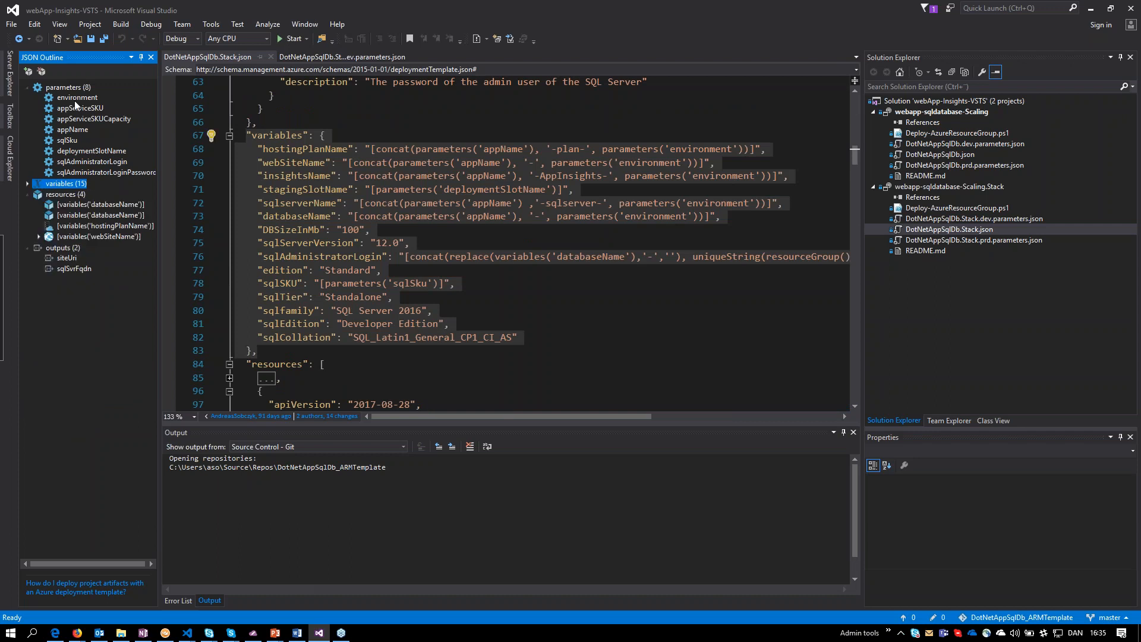
left_click(500, 287)
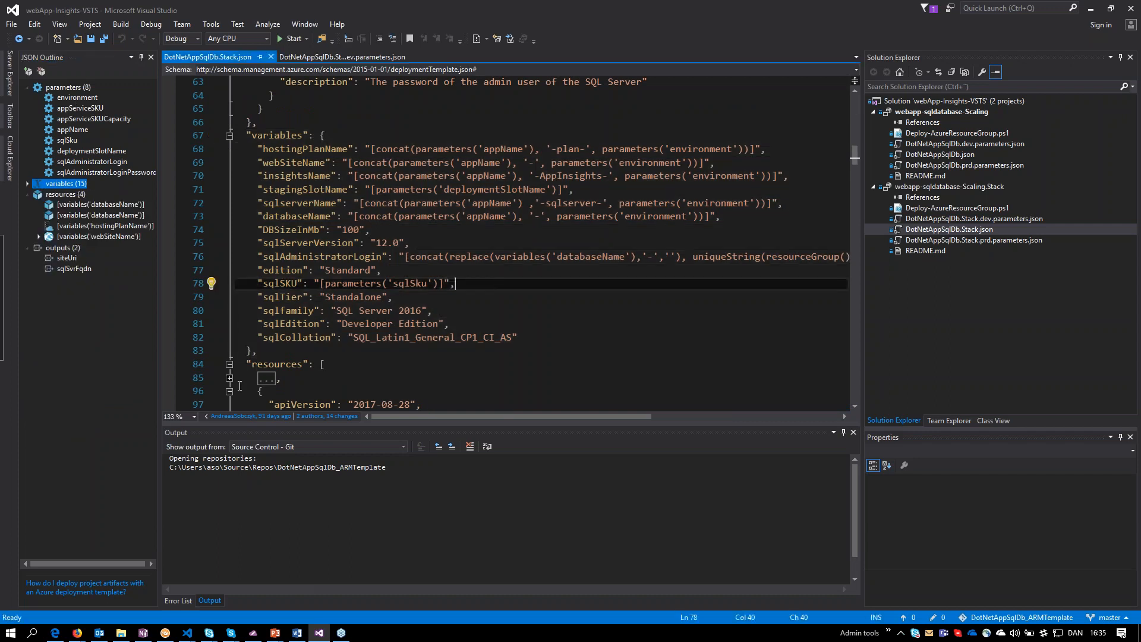
left_click(230, 379)
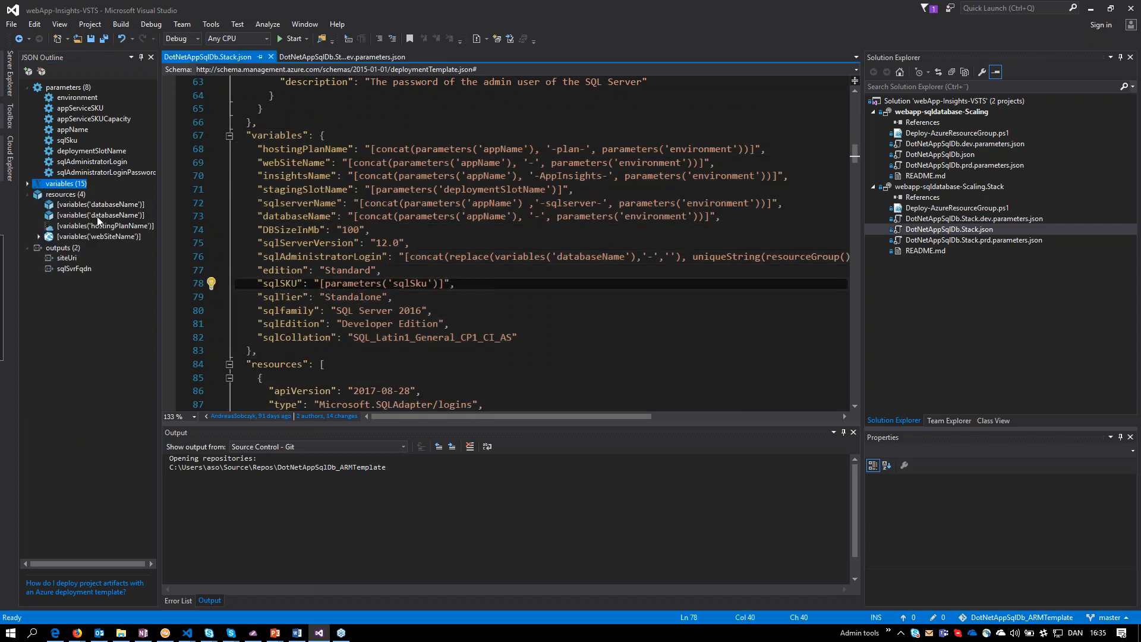
left_click(38, 238)
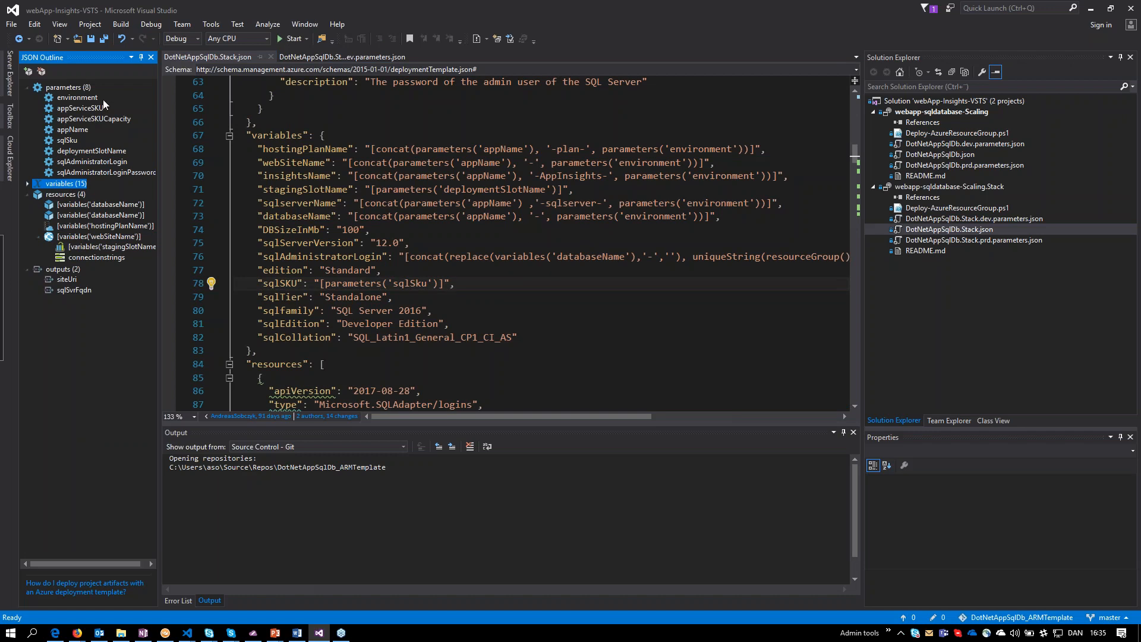
Examine the parameters and variables sections of the Stack template, collapsing each in the outline.
left_click(65, 88)
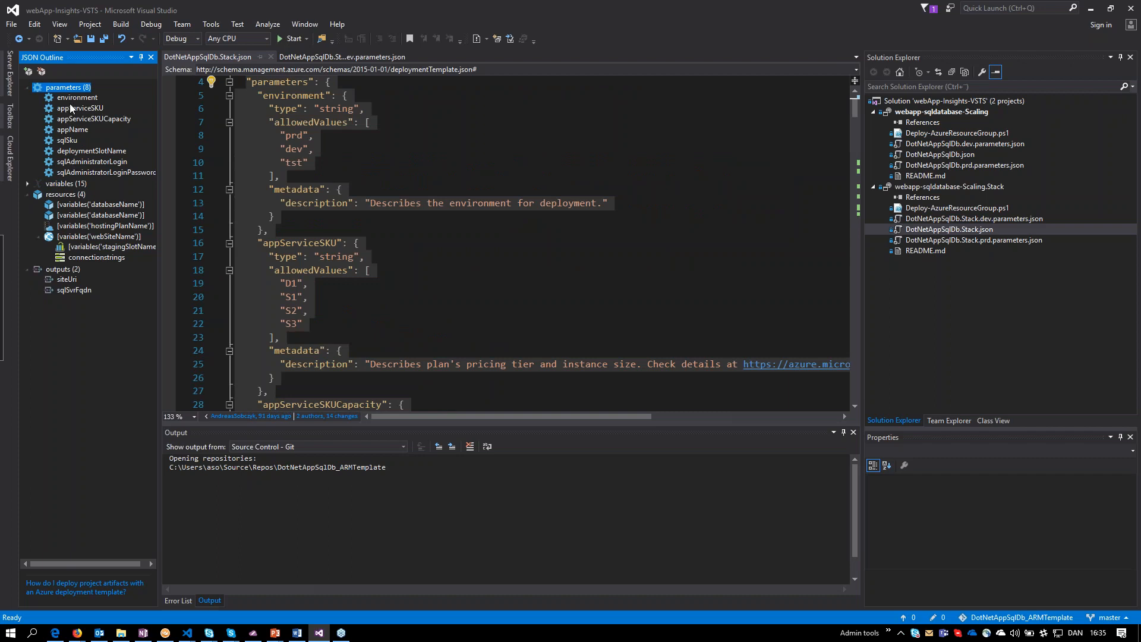
left_click(27, 88)
left_click(28, 98)
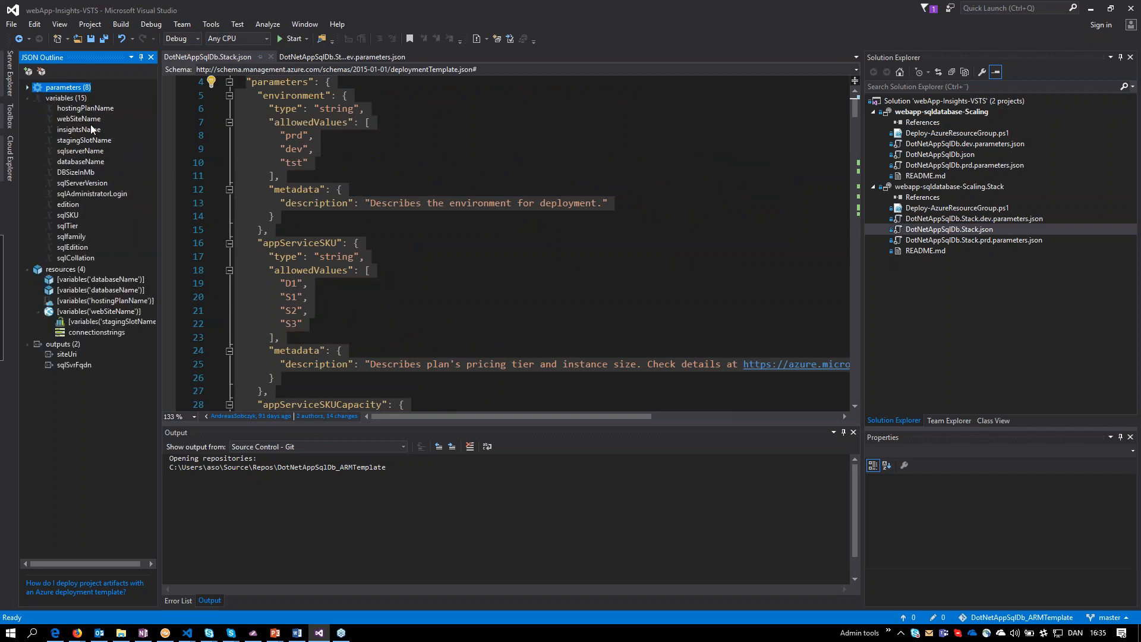
left_click(70, 98)
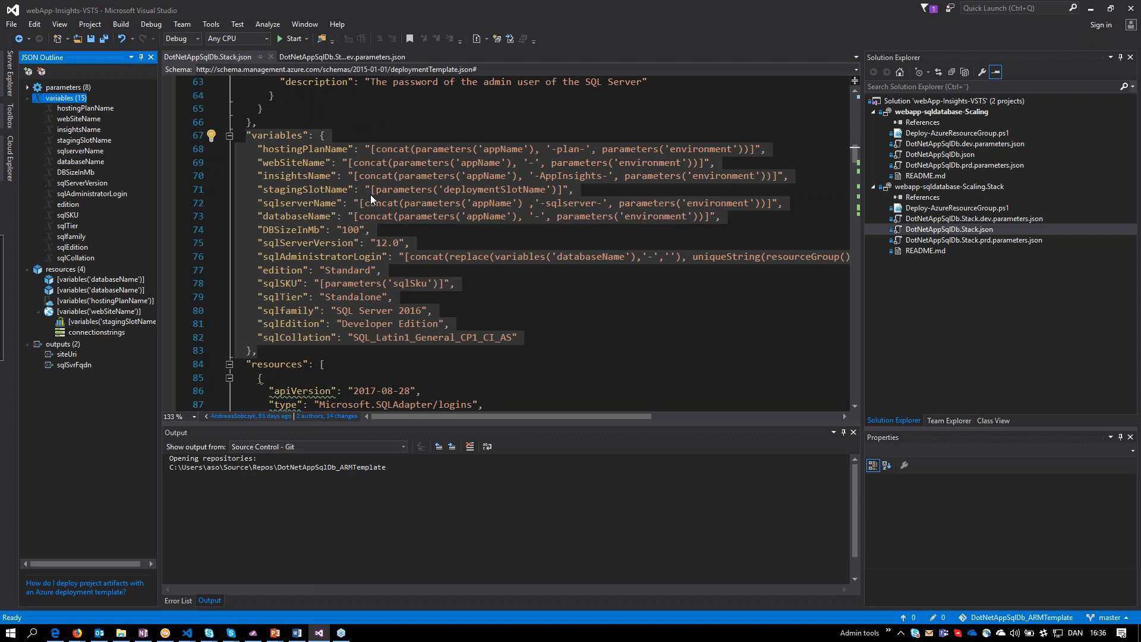
left_click(28, 98)
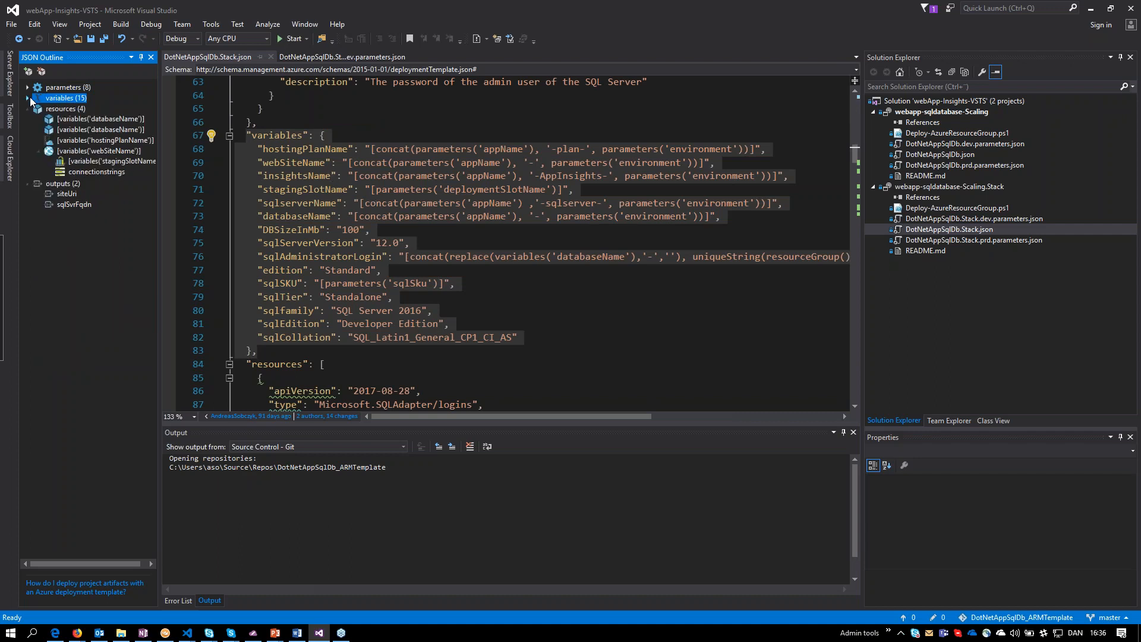
Examine the Microsoft.SQLAdapter/logins resource in the template, highlighting its type, user name, password and SKU references.
left_click(55, 111)
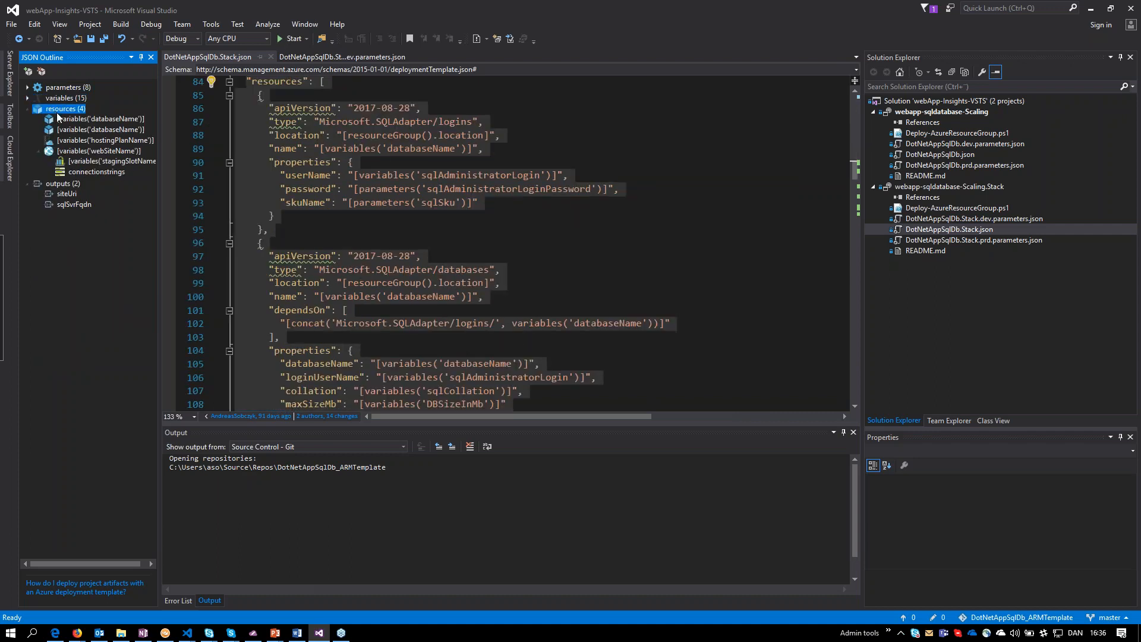
left_click(356, 162)
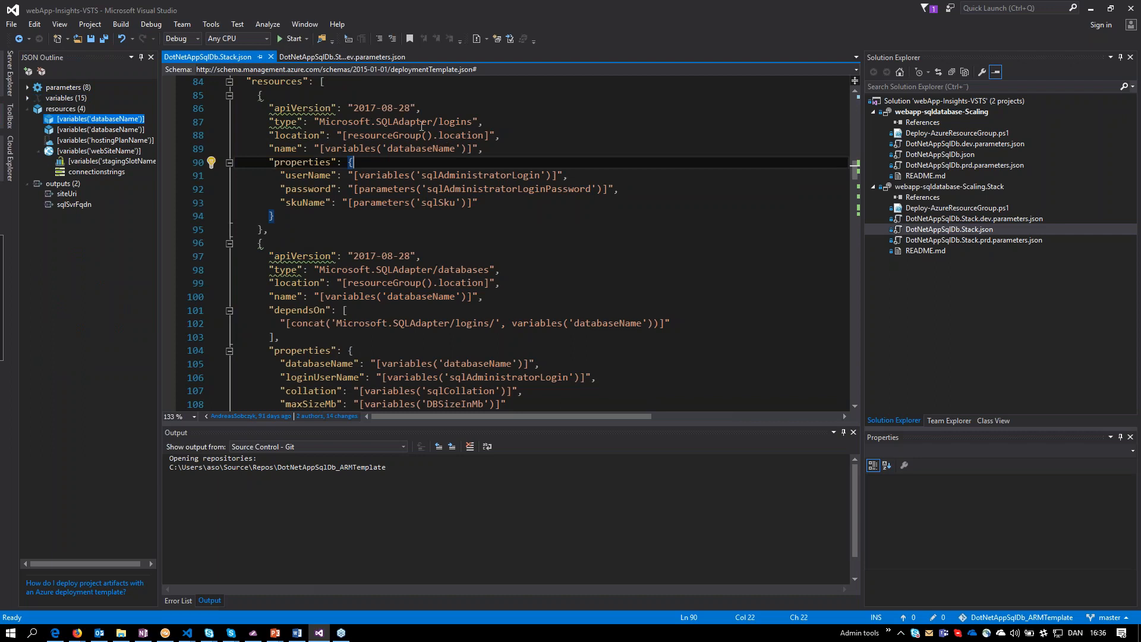
left_click_drag(319, 121, 473, 119)
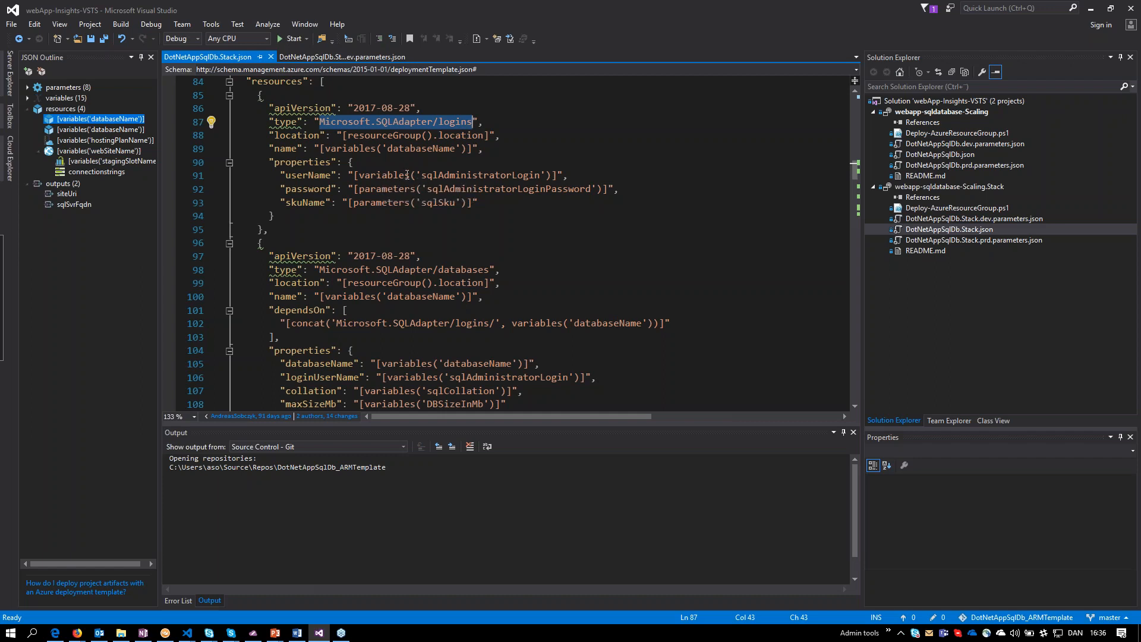
left_click_drag(405, 176, 535, 180)
left_click_drag(416, 189, 552, 189)
left_click_drag(455, 202, 410, 202)
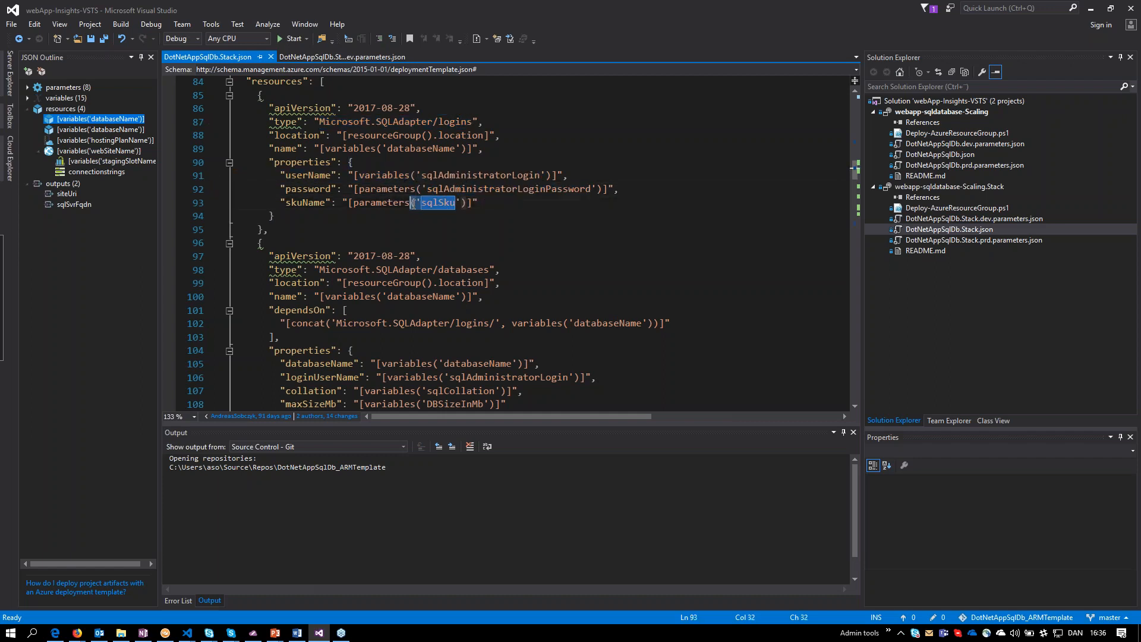
Collapse the logins resource and examine the Microsoft.SQLAdapter/databases resource, highlighting its type, database name, login, maximum size and SKU, then collapse it too.
scroll(281, 151, "down", 2)
scroll(282, 151, "up", 2)
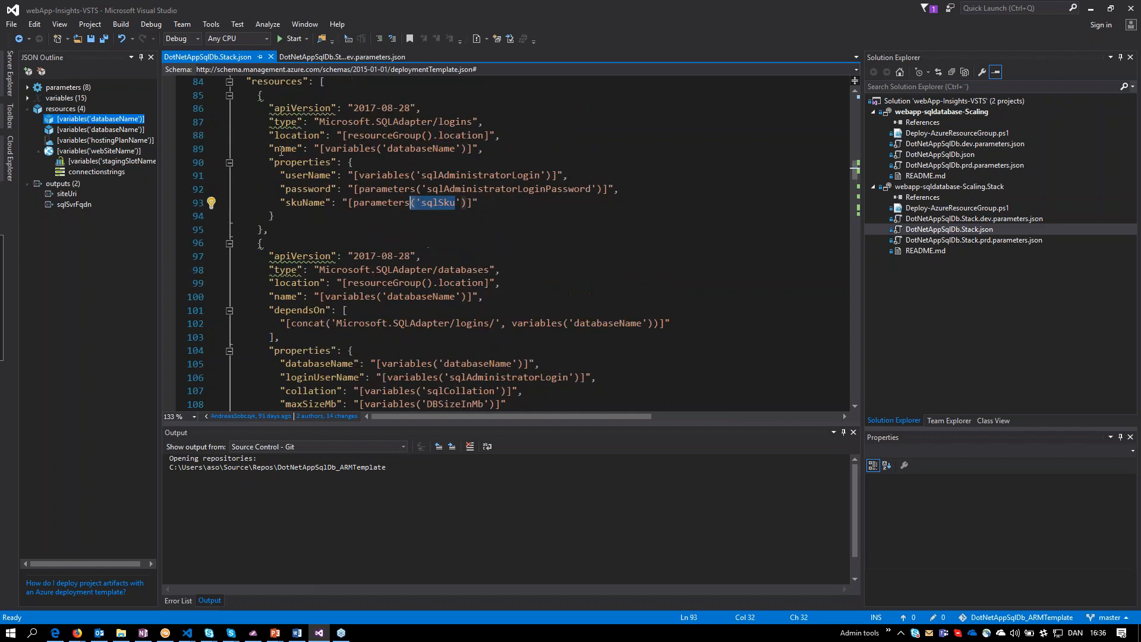
left_click(229, 96)
left_click_drag(371, 121, 446, 132)
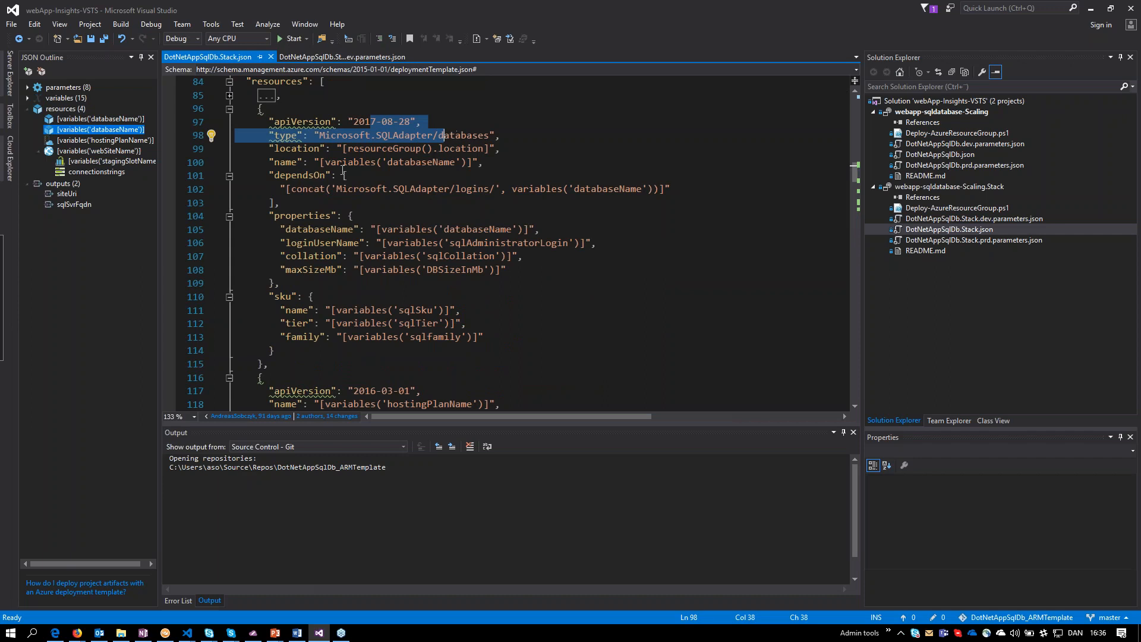
left_click_drag(342, 230, 517, 244)
left_click(427, 270)
left_click_drag(427, 270, 464, 270)
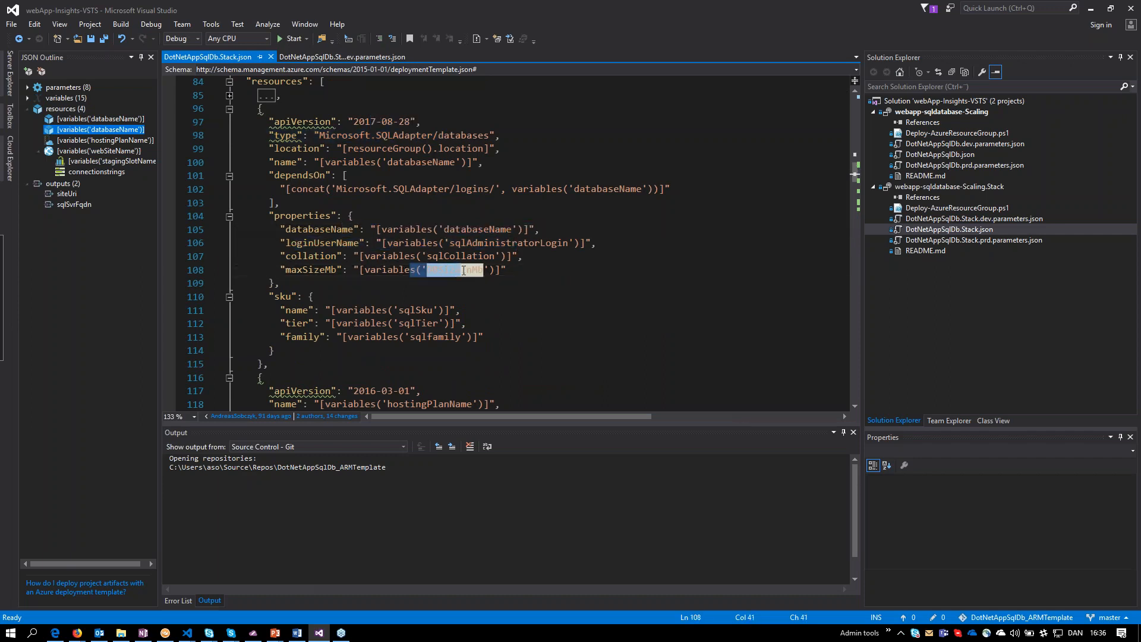
scroll(463, 271, "down", 1)
left_click_drag(387, 271, 456, 296)
scroll(454, 296, "down", 1)
scroll(454, 296, "up", 2)
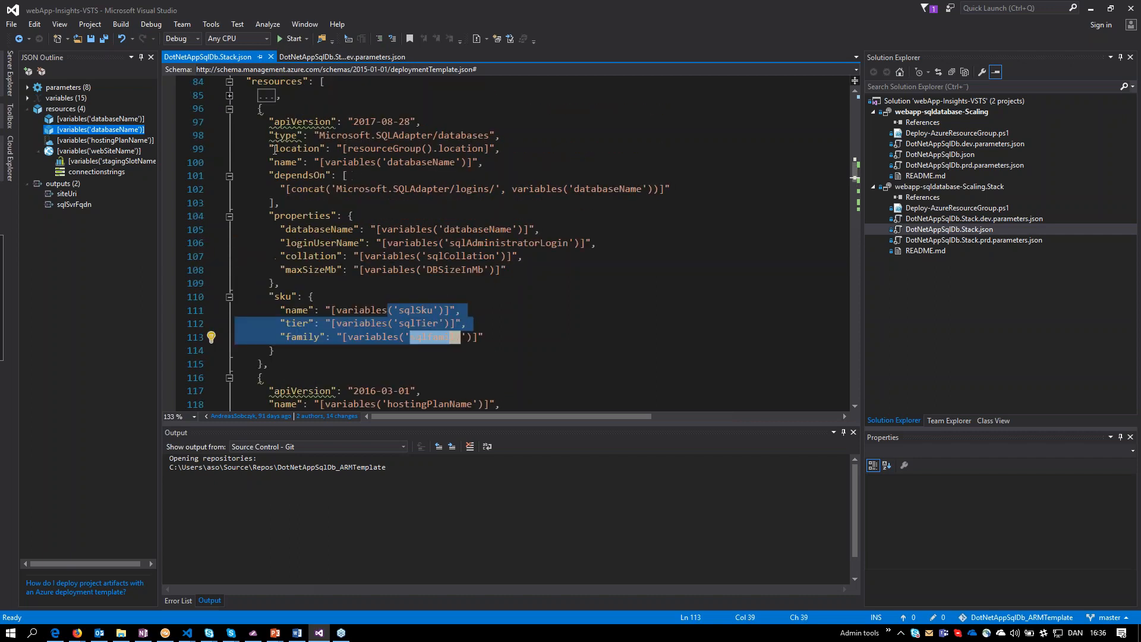
left_click(230, 110)
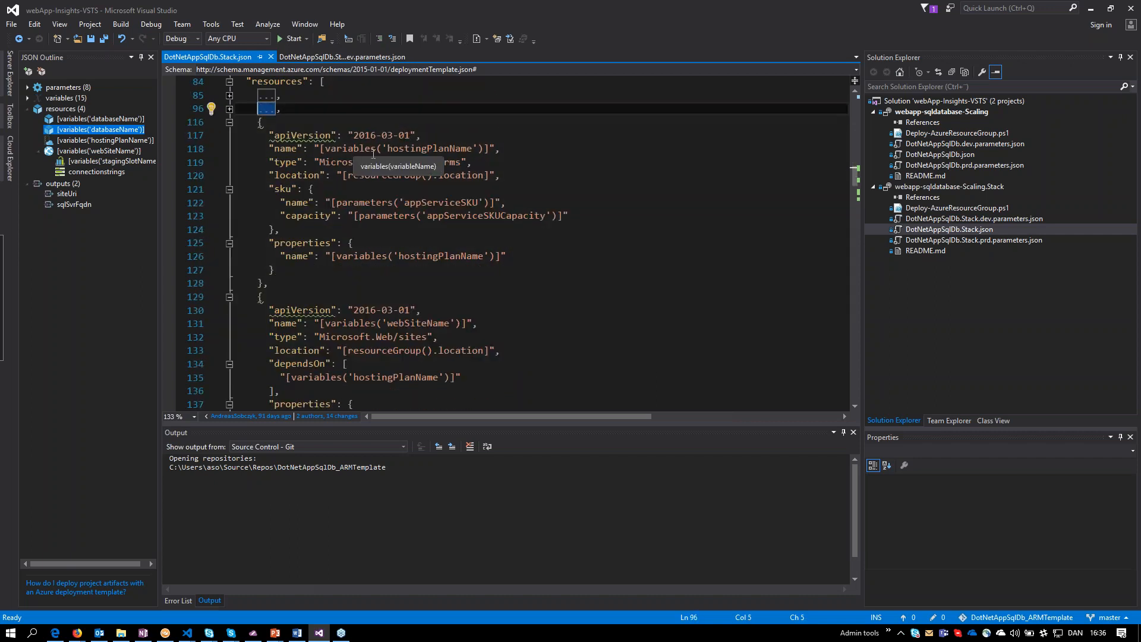
Examine the hosting plan and website resources of the Stack template, highlighting the website's Microsoft.Web/sites type.
left_click(127, 141)
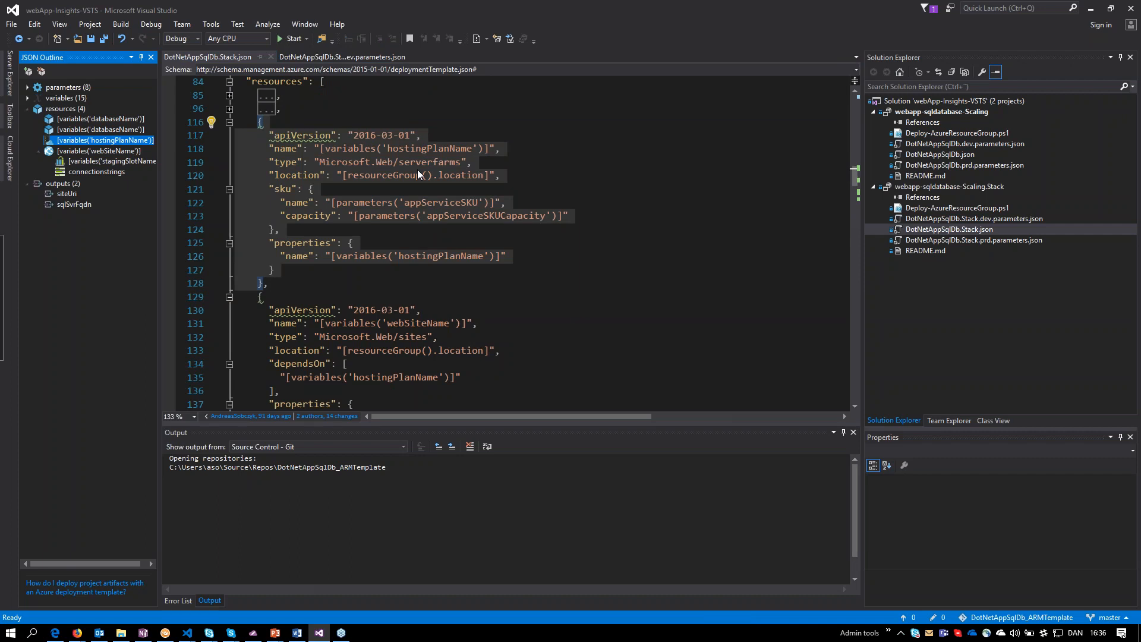
left_click(81, 150)
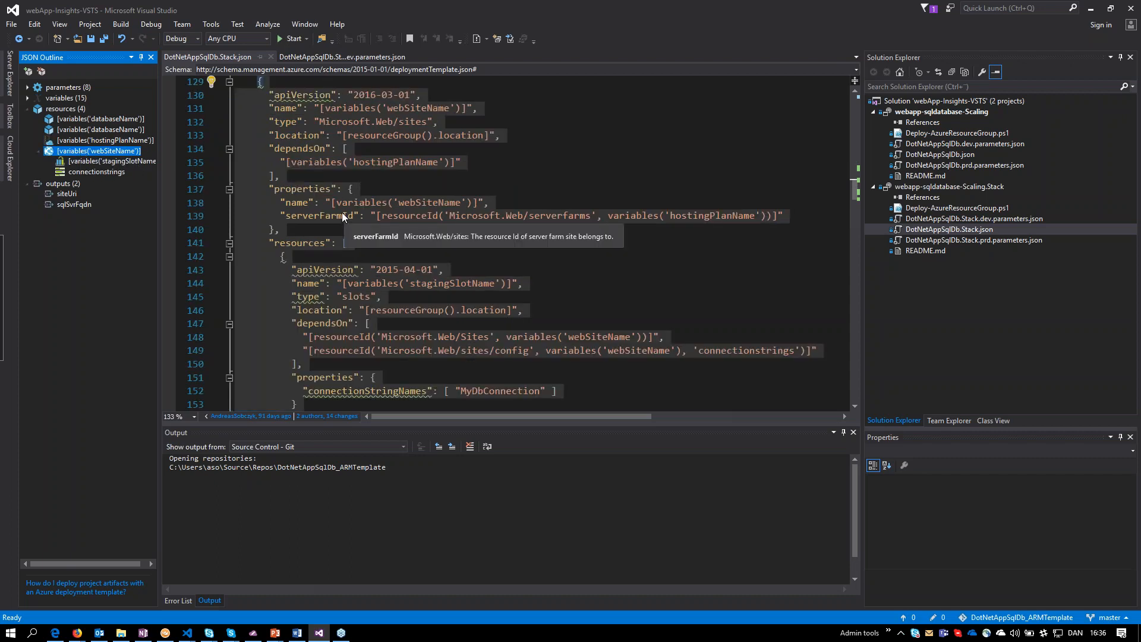
left_click(376, 135)
left_click(429, 121)
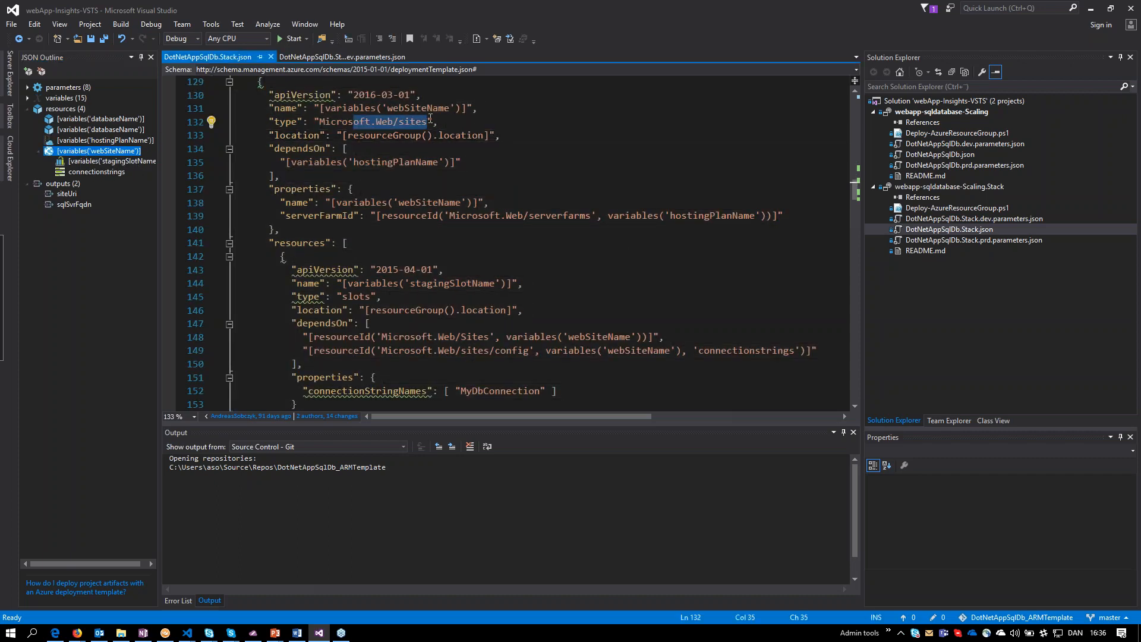
left_click_drag(428, 121, 395, 122)
Examine the website's connectionstrings resource, highlighting its Microsoft.SQLAdapter/databases reference, and its staging slot resource.
left_click(101, 172)
left_click(546, 276)
left_click_drag(644, 276, 715, 276)
left_click_drag(762, 276, 780, 277)
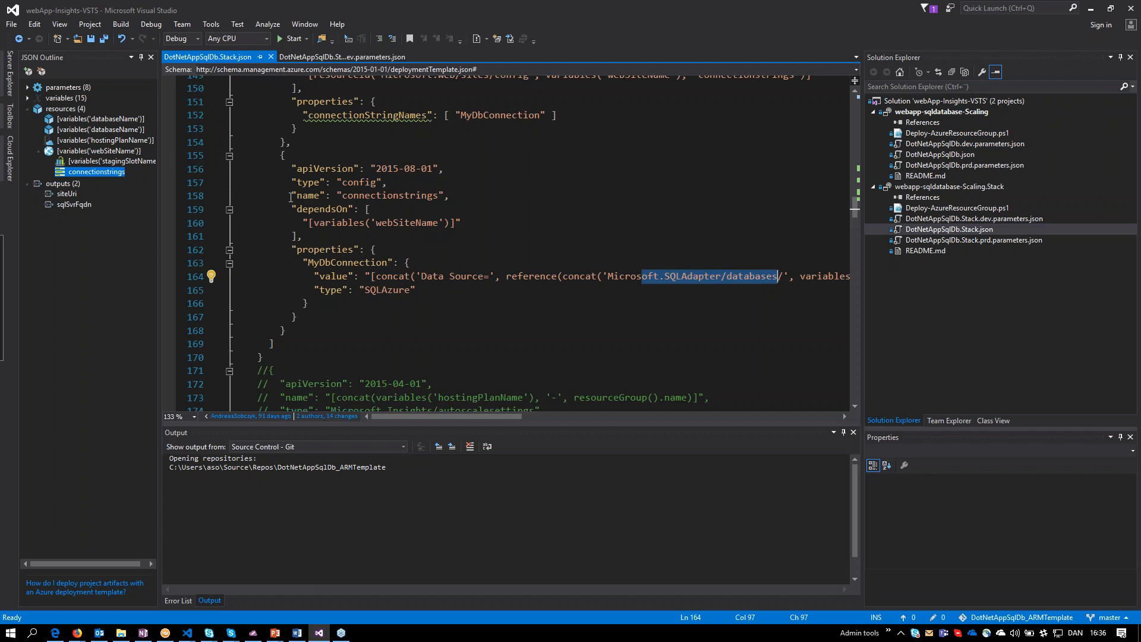
left_click(113, 161)
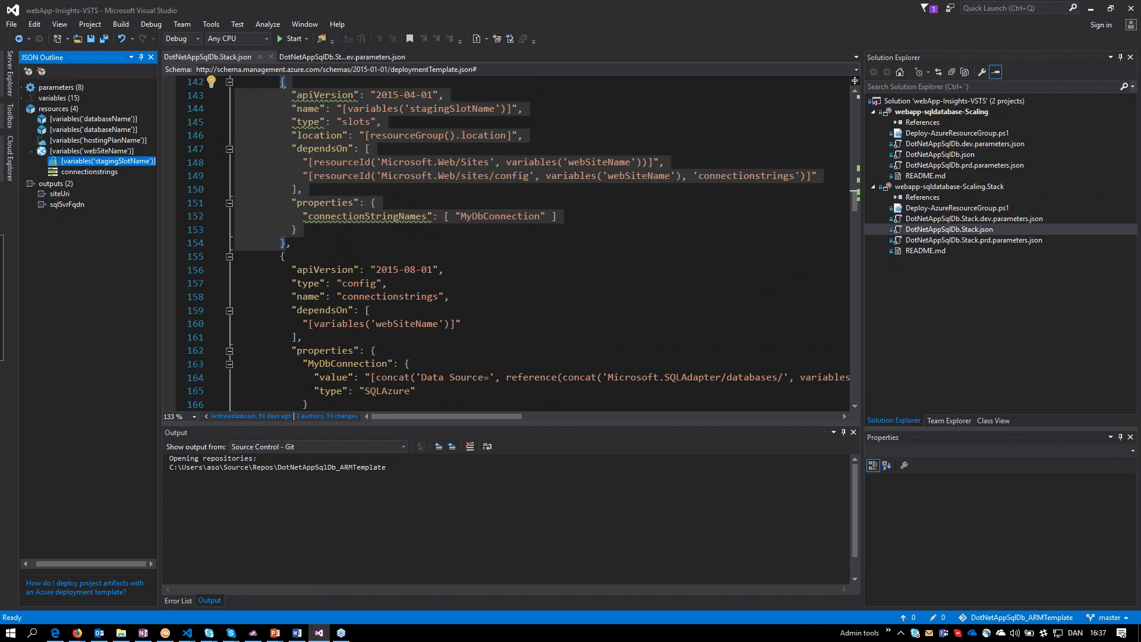
Switch to Firefox and show the releases of the Stack_Task - DotNetAppSqlDb_Template - CD definition.
left_click(166, 632)
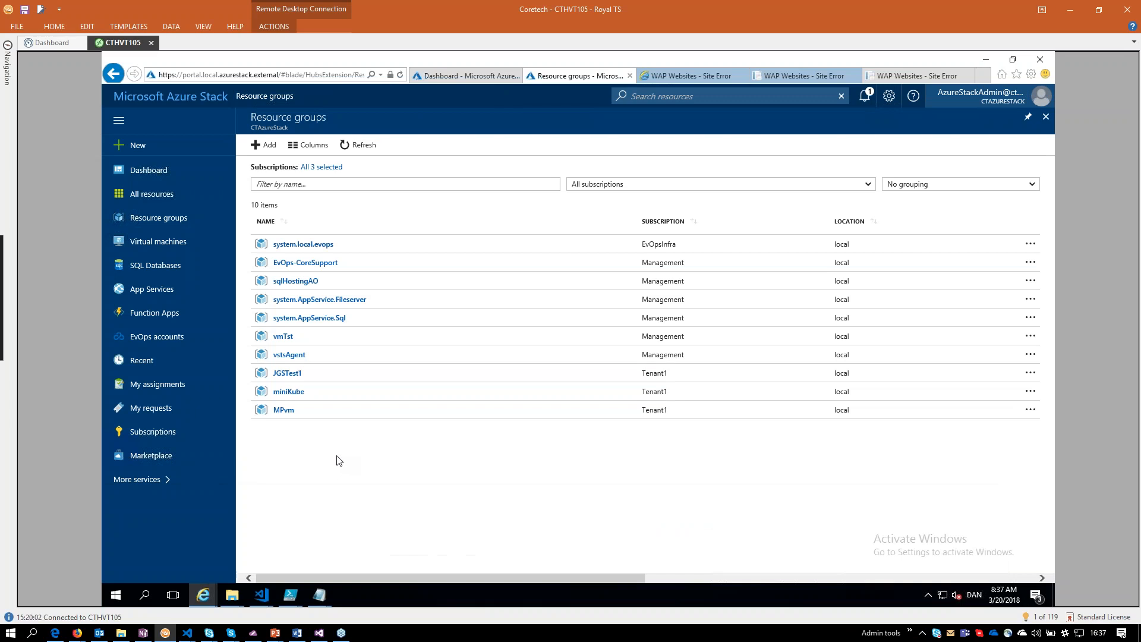
left_click(77, 632)
left_click(594, 574)
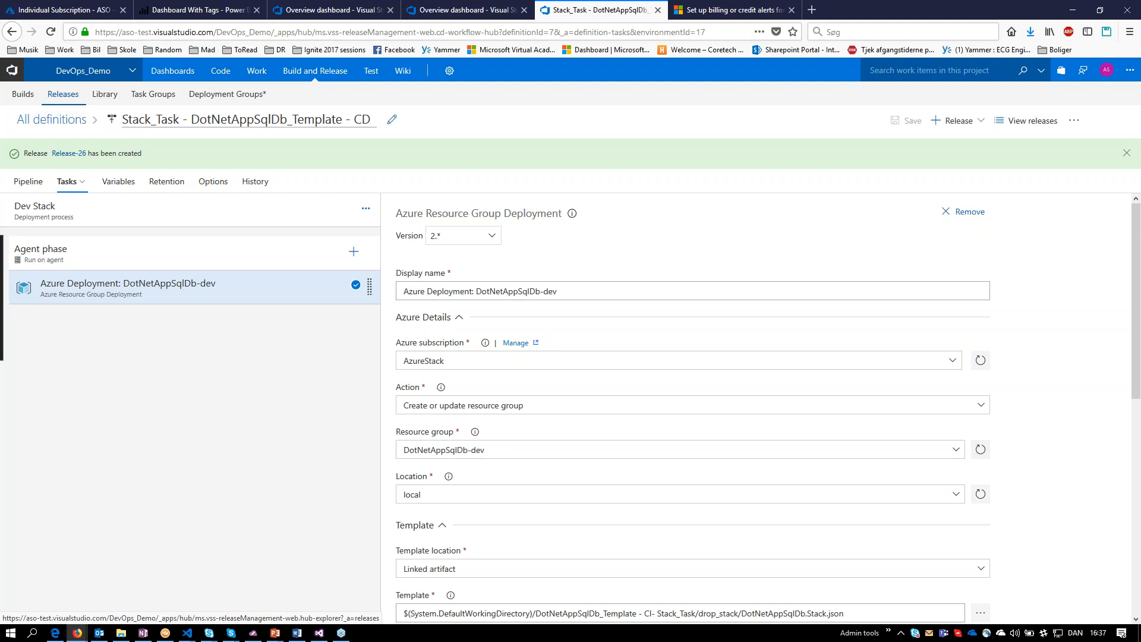
left_click(82, 101)
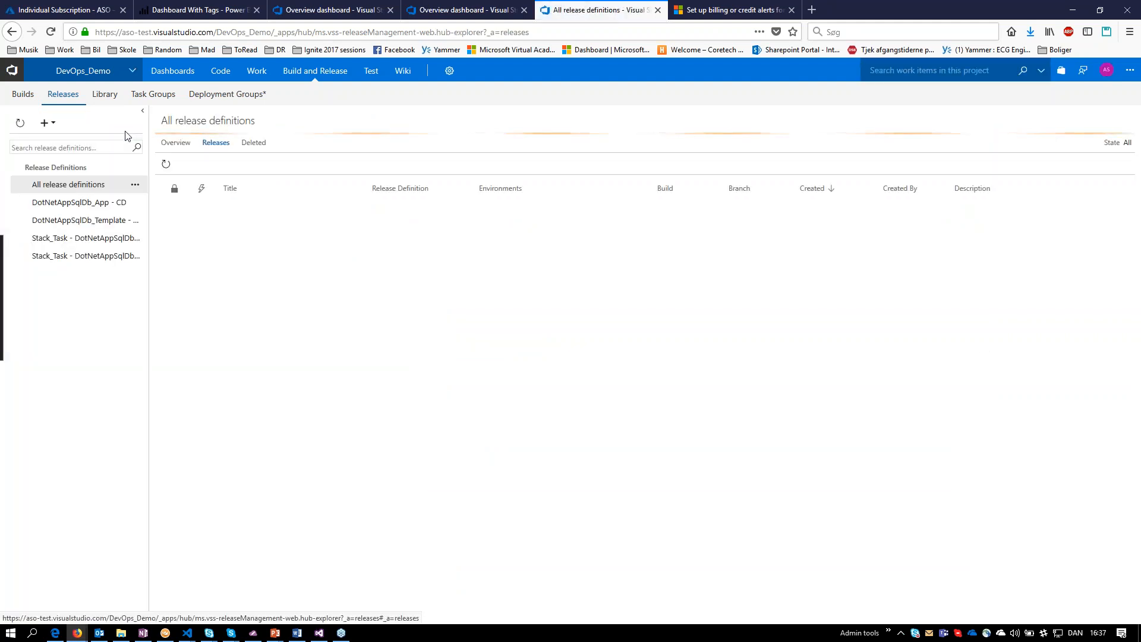
left_click(89, 256)
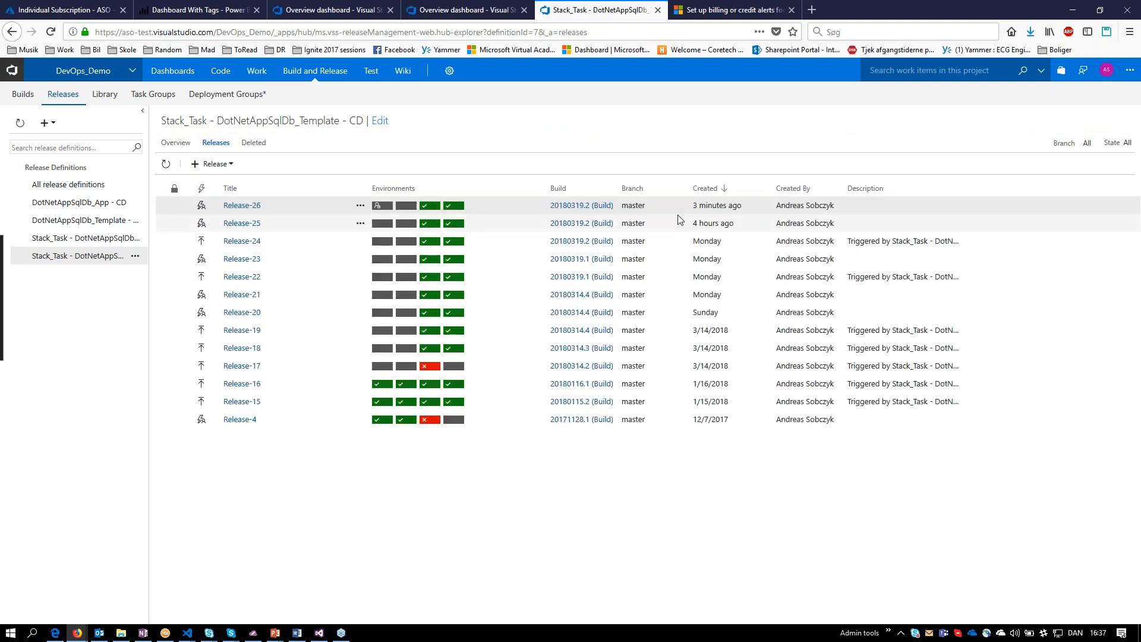
Open the pending pre-deployment approval of Release-26, enter the comment "ok" and close the approval dialog.
left_click(379, 206)
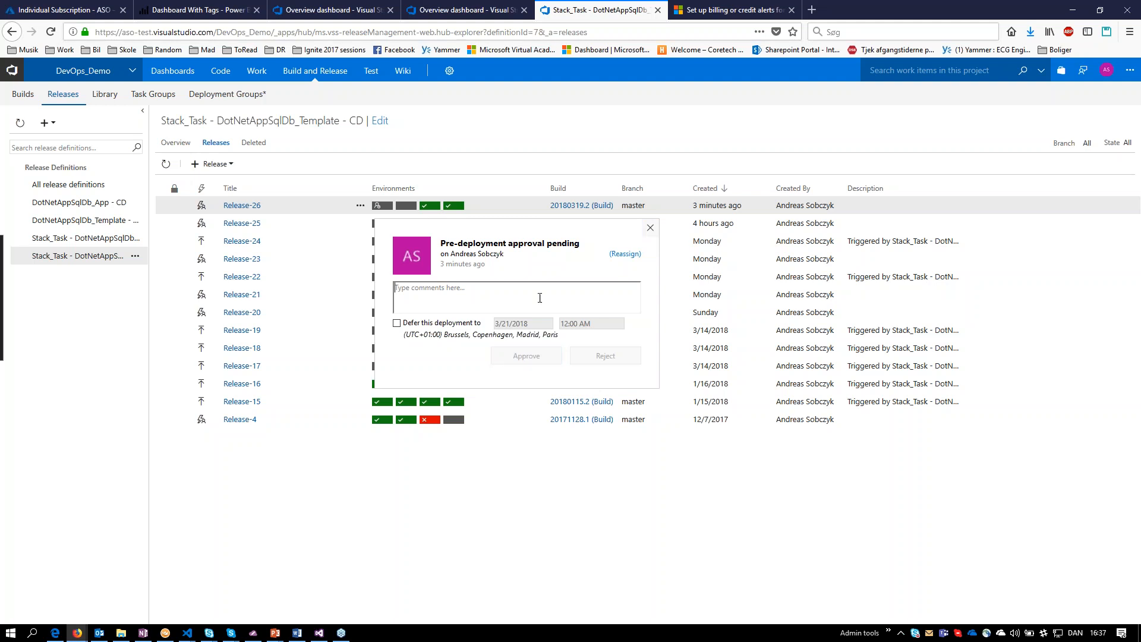
type("ok")
left_click(651, 229)
left_click(650, 227)
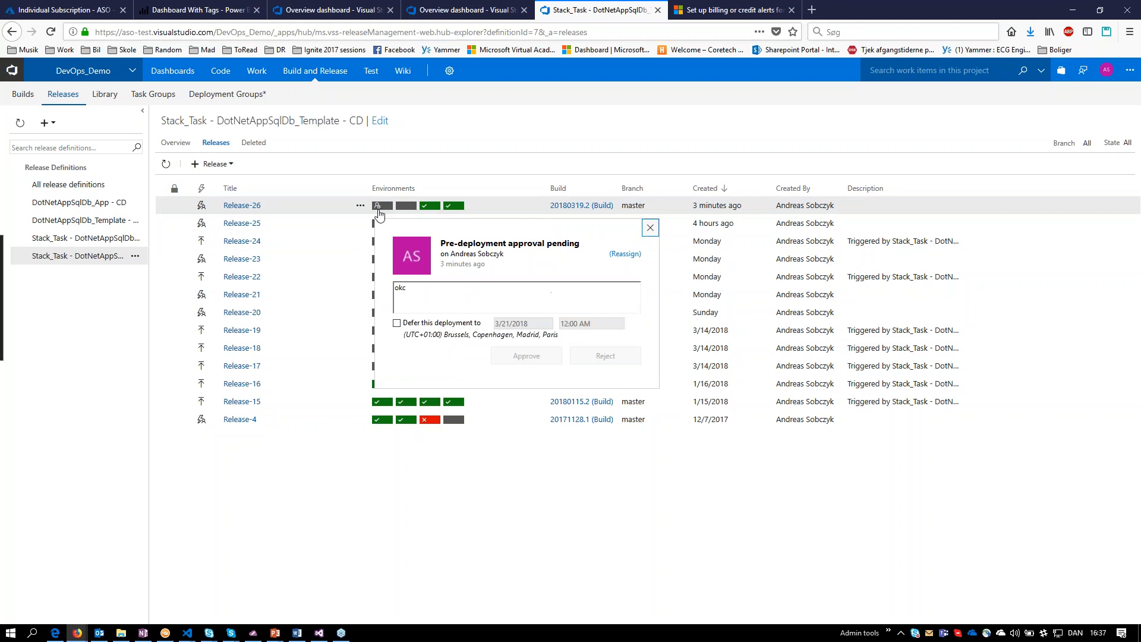
left_click(651, 227)
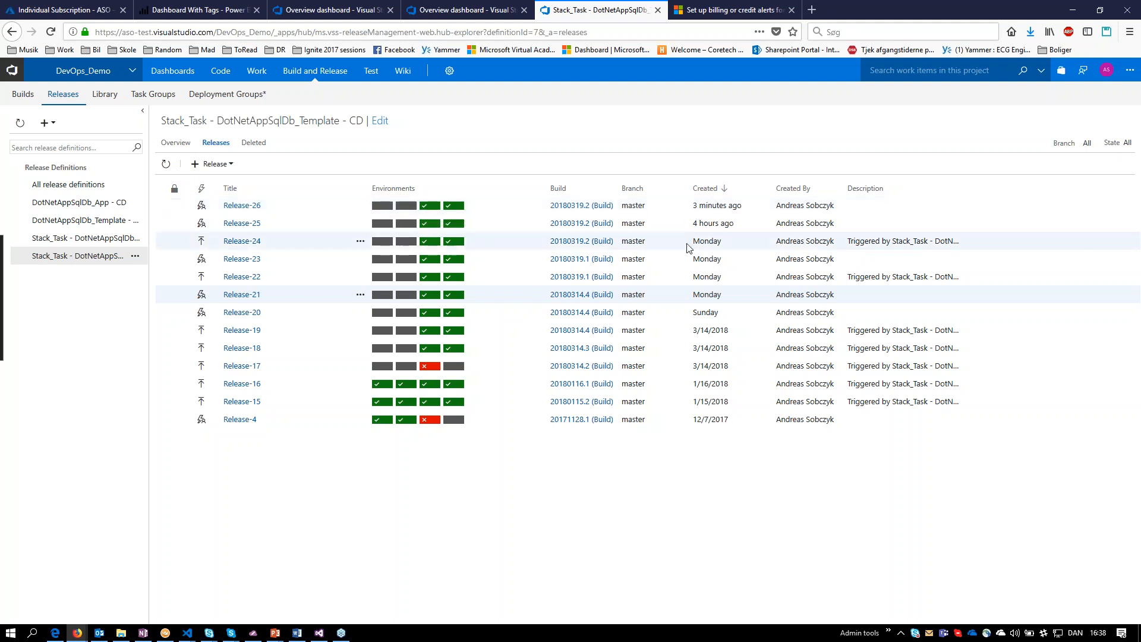
Switch to the Azure Stack portal in Royal TS, refresh the resource groups and inspect the web-dev App Service in DotNetAppSqlDb-dev.
mouse_move(170, 640)
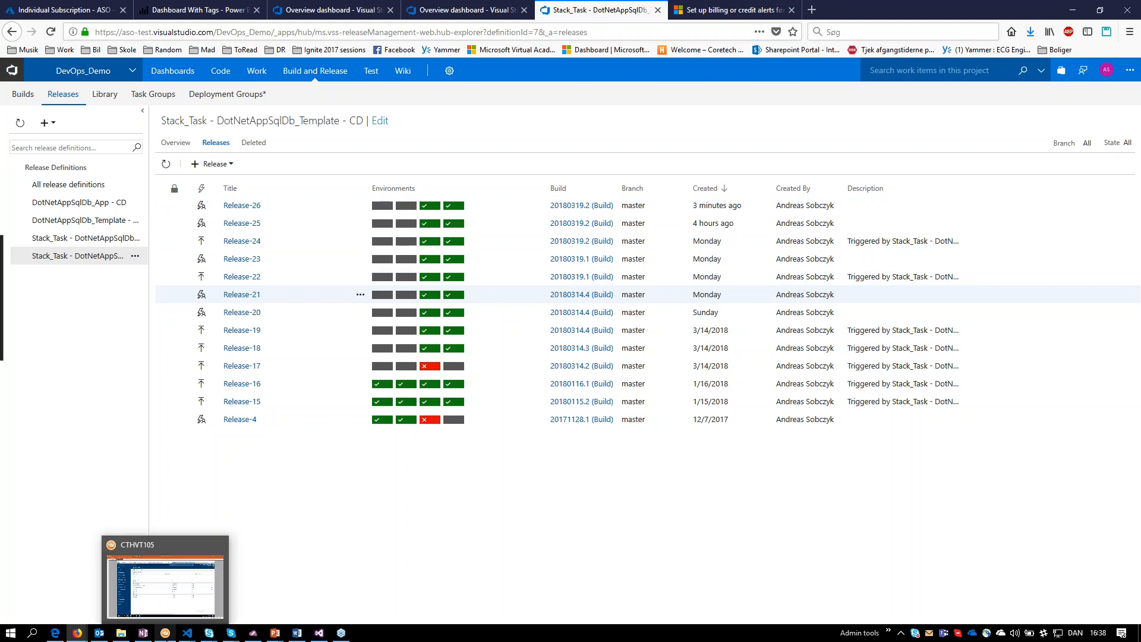
left_click(165, 585)
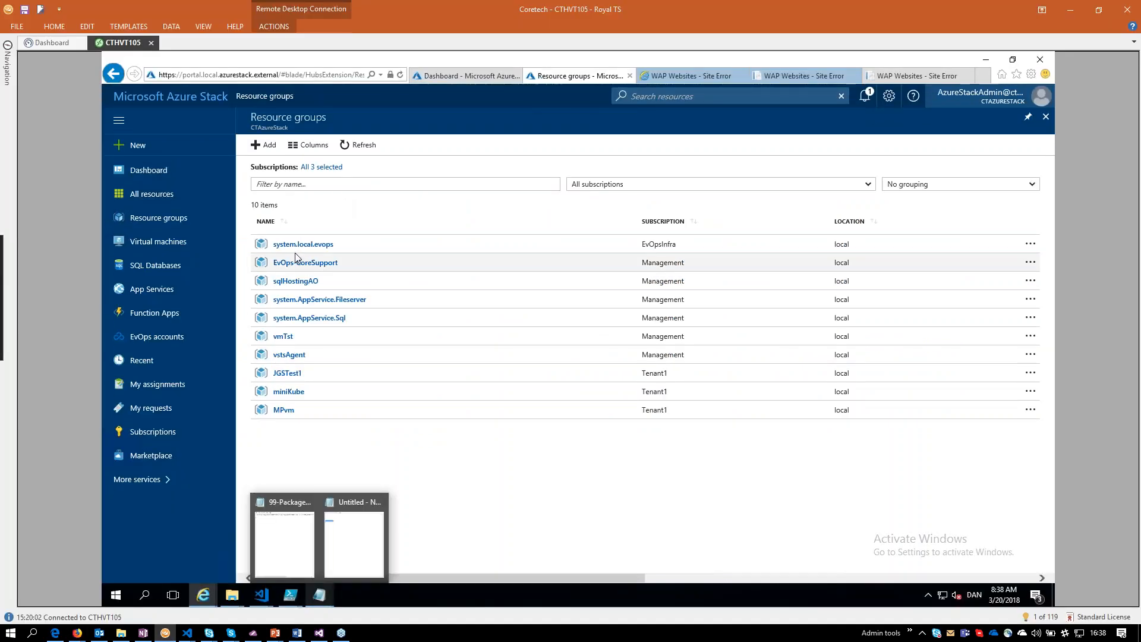
left_click(350, 145)
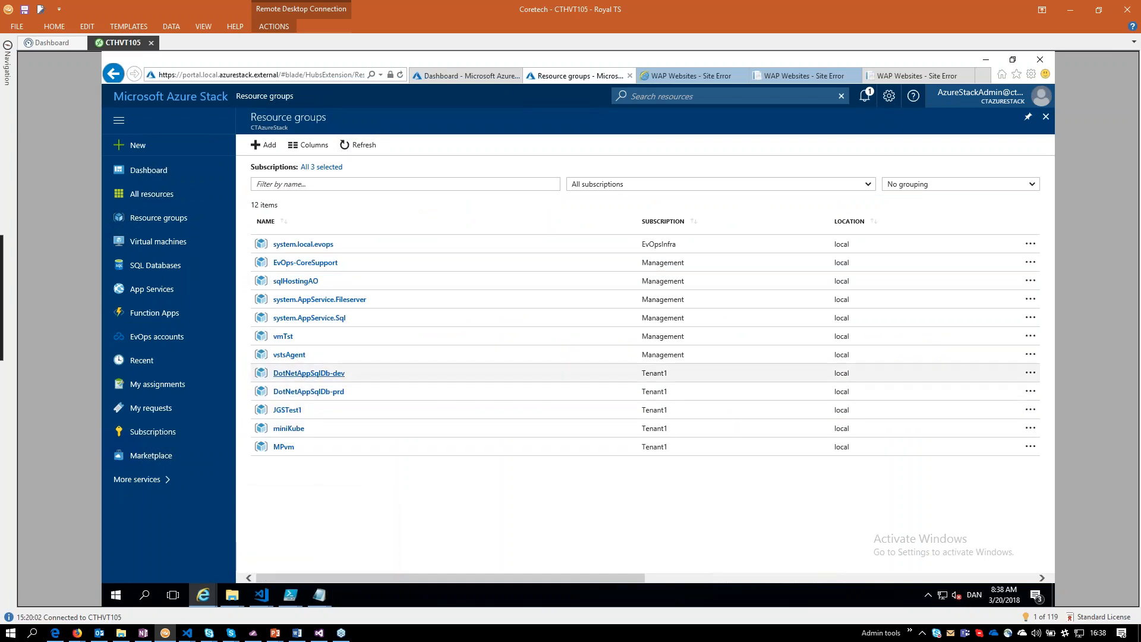
left_click(309, 373)
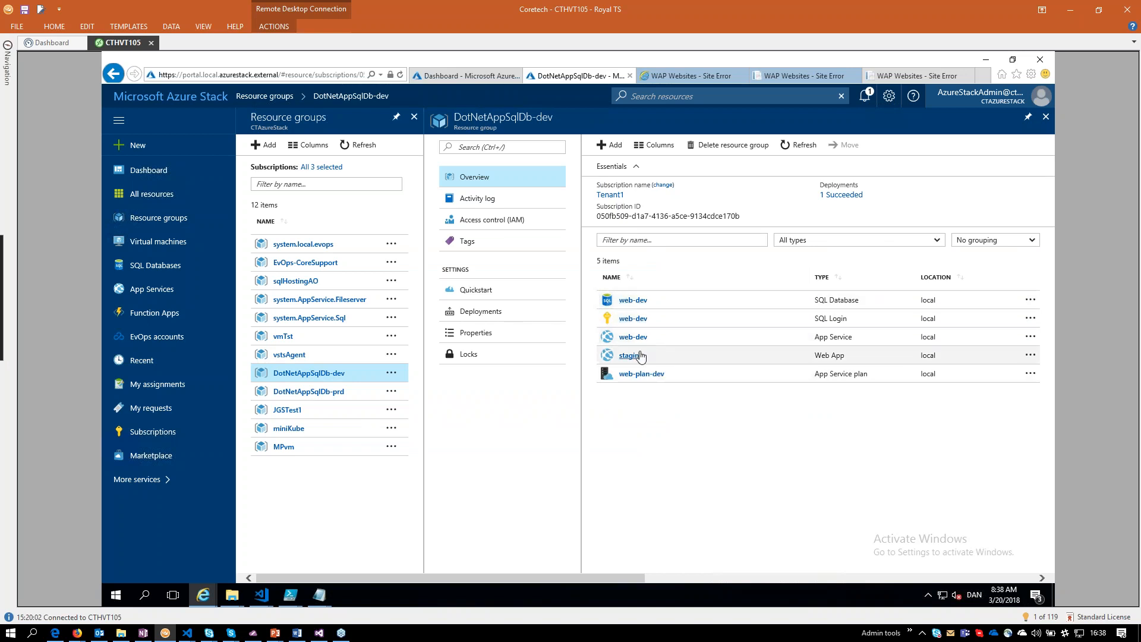
left_click_drag(647, 336, 634, 338)
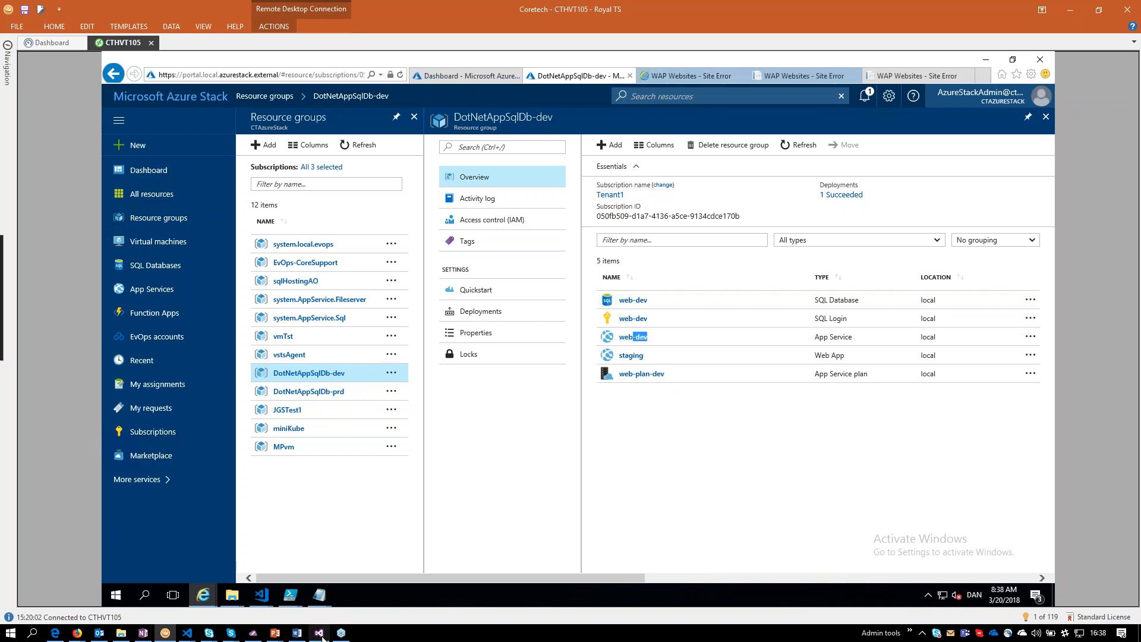
Switch to Visual Studio and examine DotNetAppSqlDb.Stack.dev.parameters.json in an enlarged editor, highlighting the environment and appServiceSKU values.
left_click(319, 638)
left_click(320, 638)
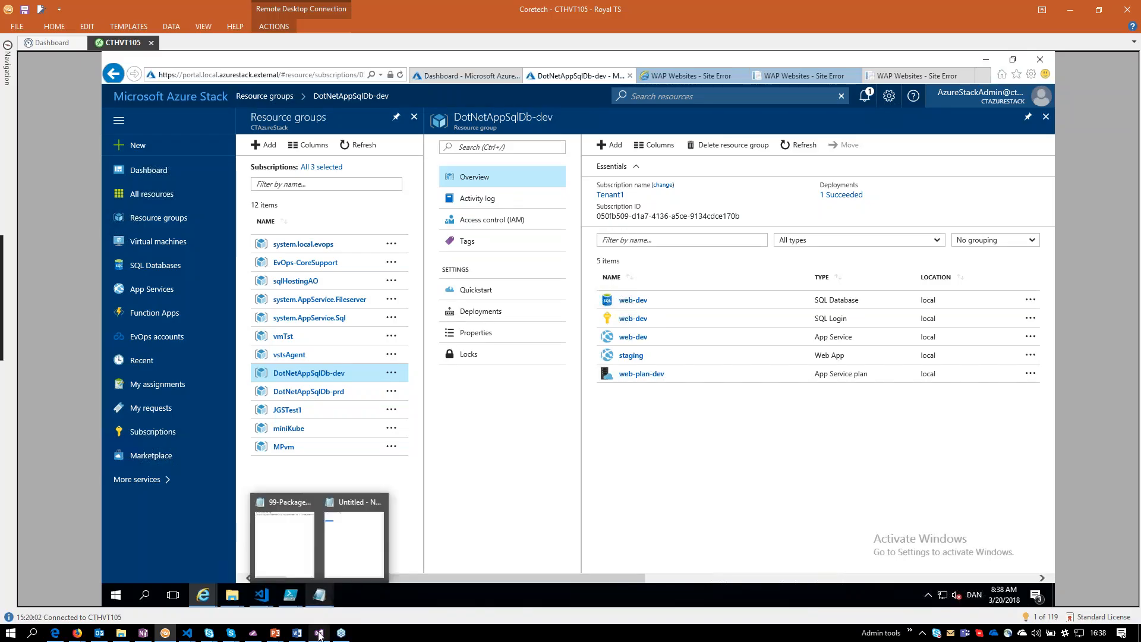
left_click(319, 635)
double_click(1000, 220)
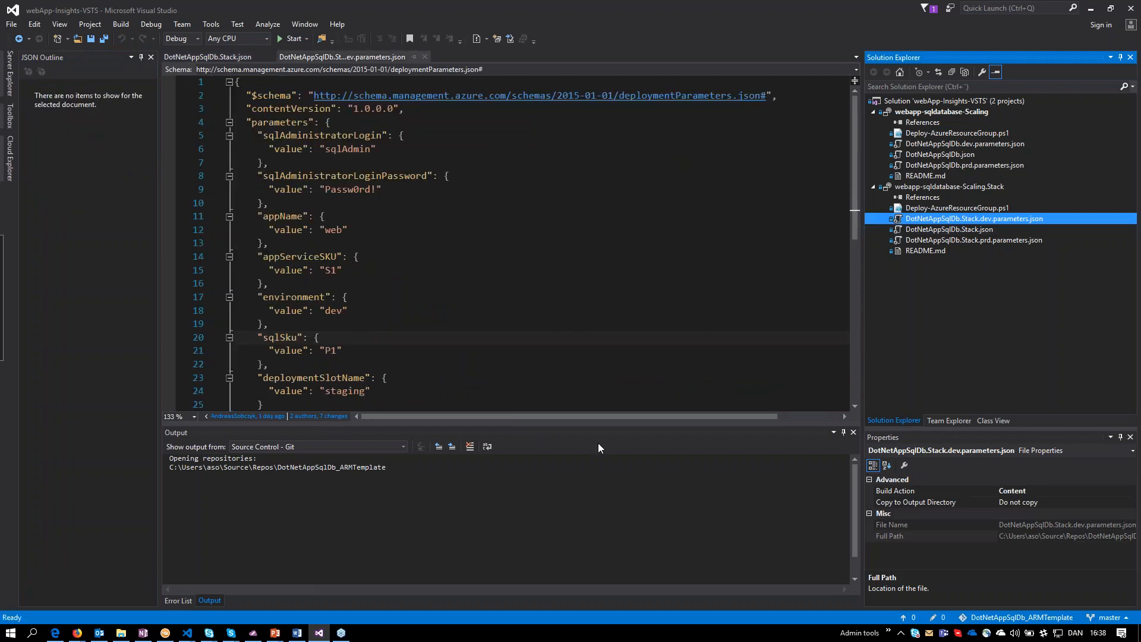
left_click_drag(601, 427, 601, 525)
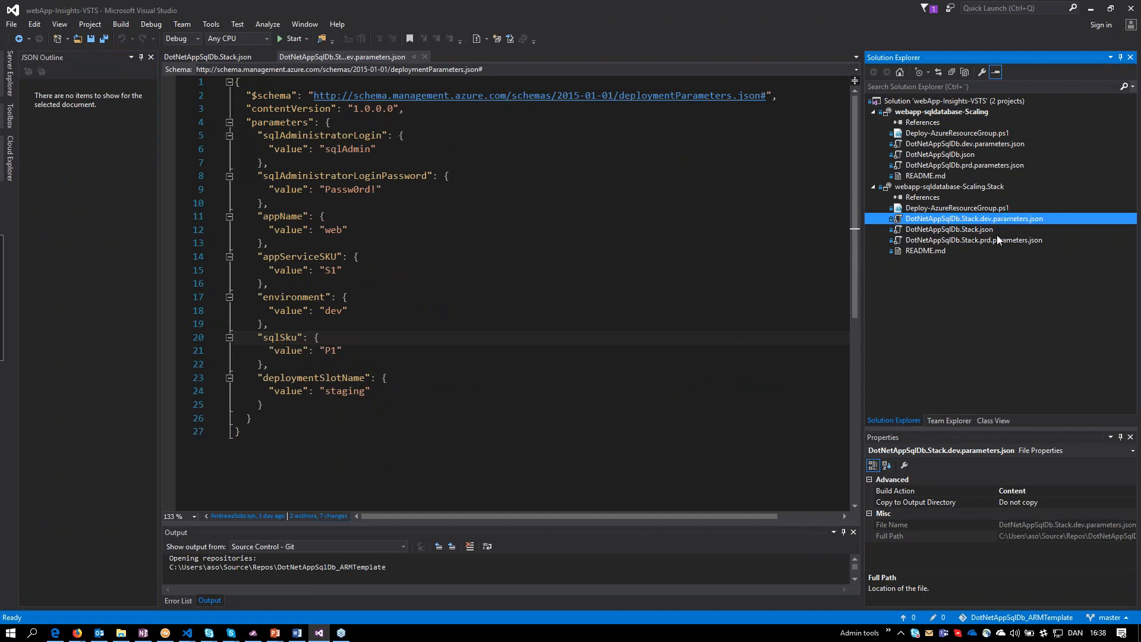
left_click(984, 220)
double_click(334, 311)
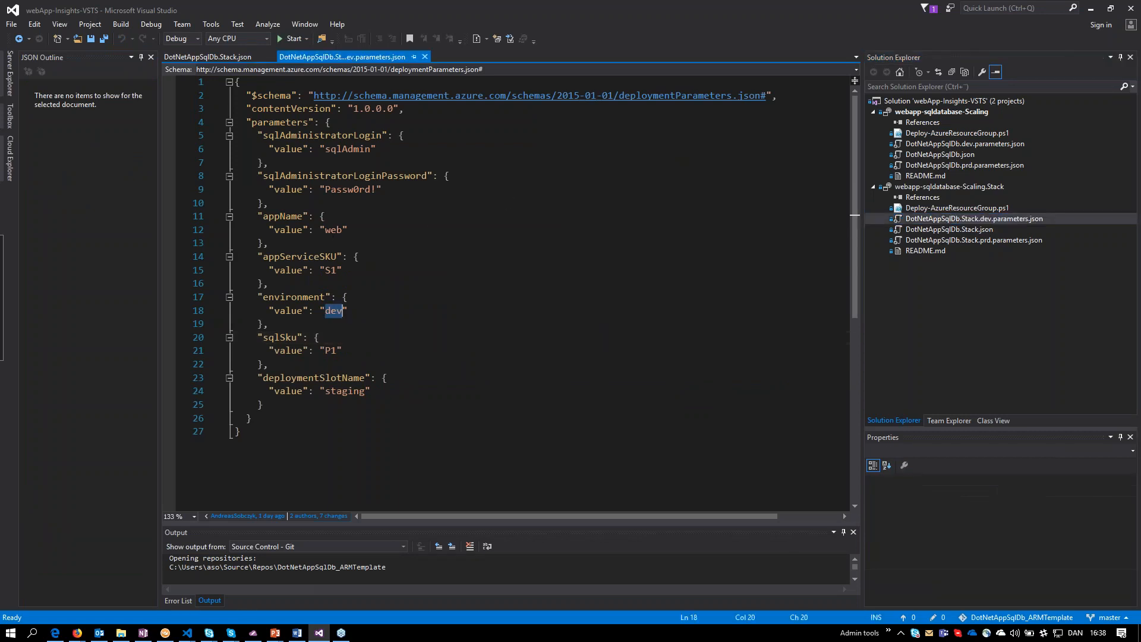
double_click(333, 271)
Open DotNetAppSqlDb.Stack.prd.parameters.json and highlight its environment and appServiceSKU values.
left_click(983, 241)
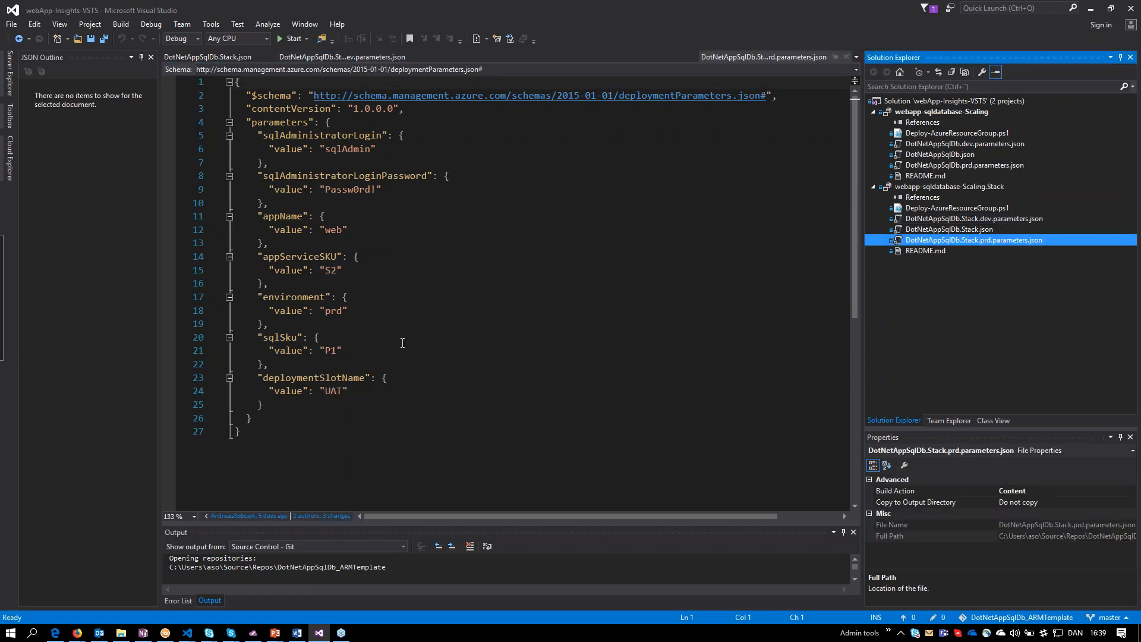
double_click(337, 311)
double_click(332, 271)
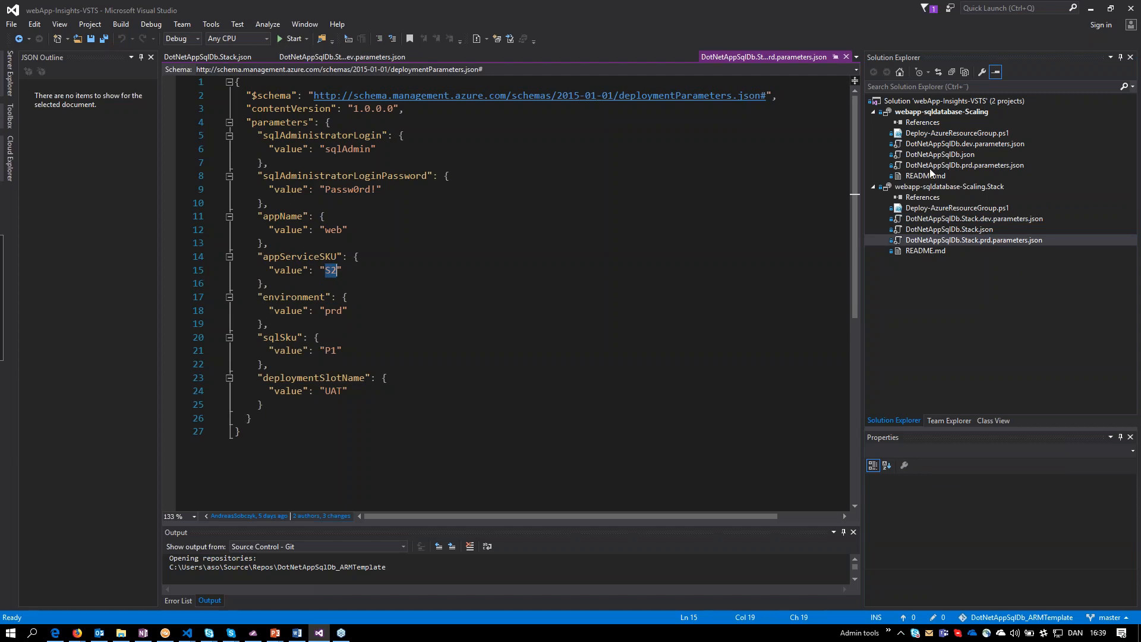
Open DotNetAppSqlDb.json from the webapp-sqldatabase-Scaling project and highlight the default and allowed values of its appServiceSKU parameter.
left_click(945, 156)
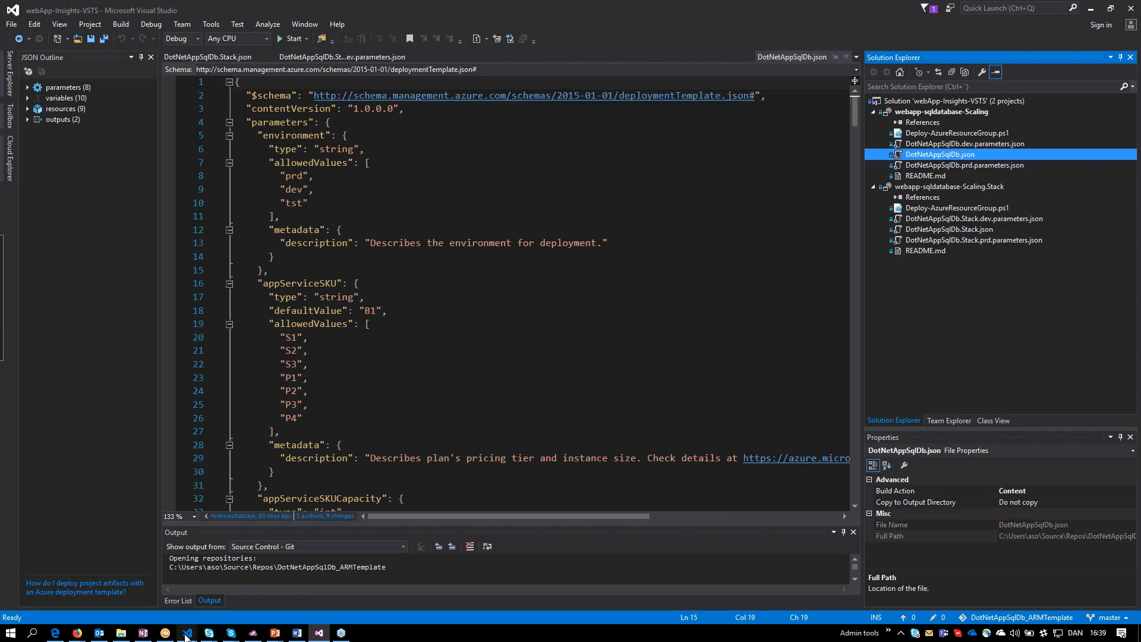
left_click(165, 633)
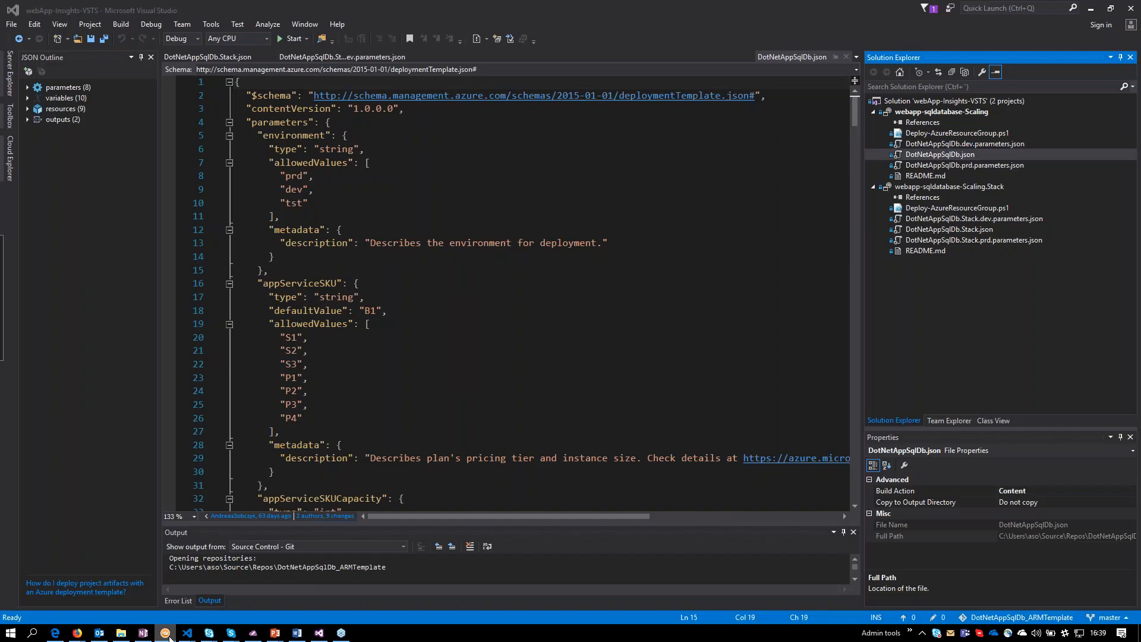
left_click(166, 633)
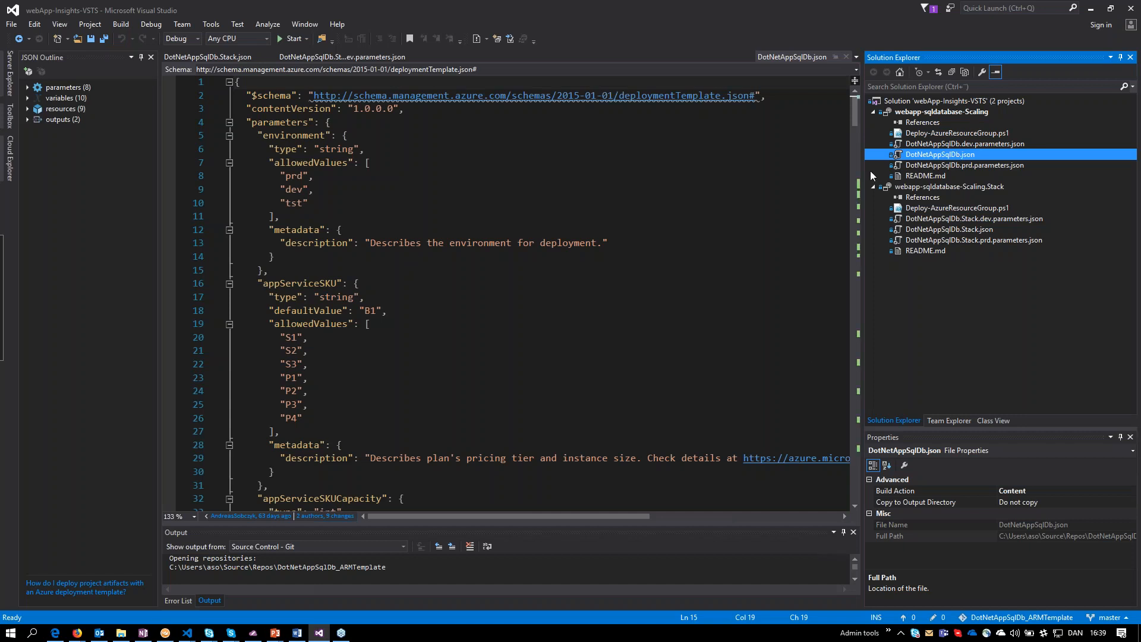
left_click_drag(286, 310, 356, 415)
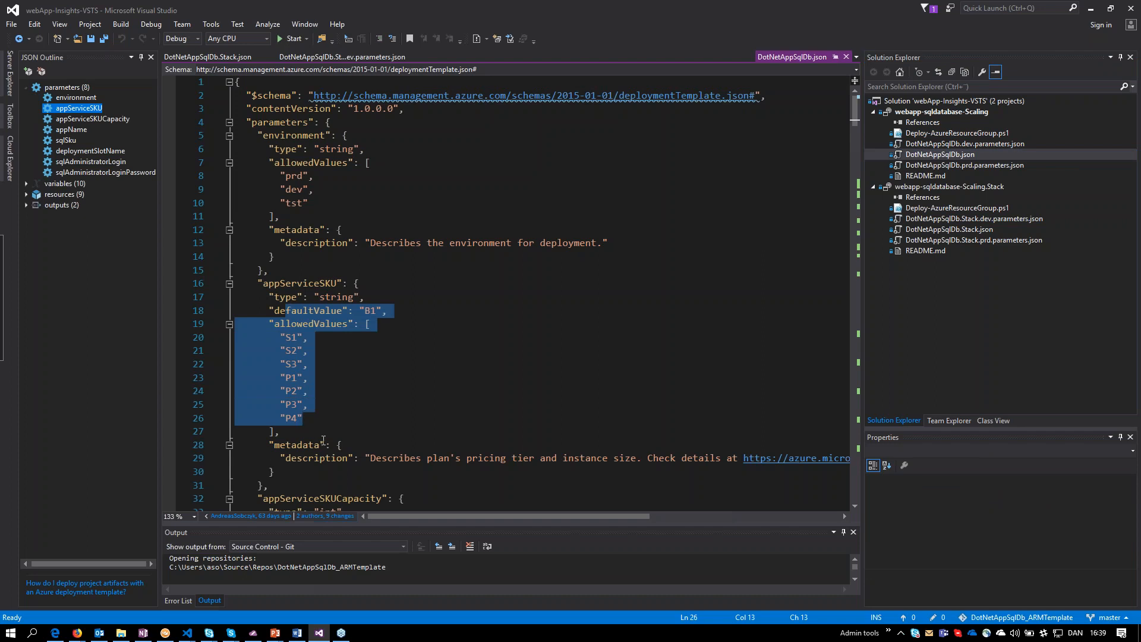
Switch back to the CTHVT105 remote session in Royal TS and show the web-dev.appservice.local.azurestack.external site.
mouse_move(170, 633)
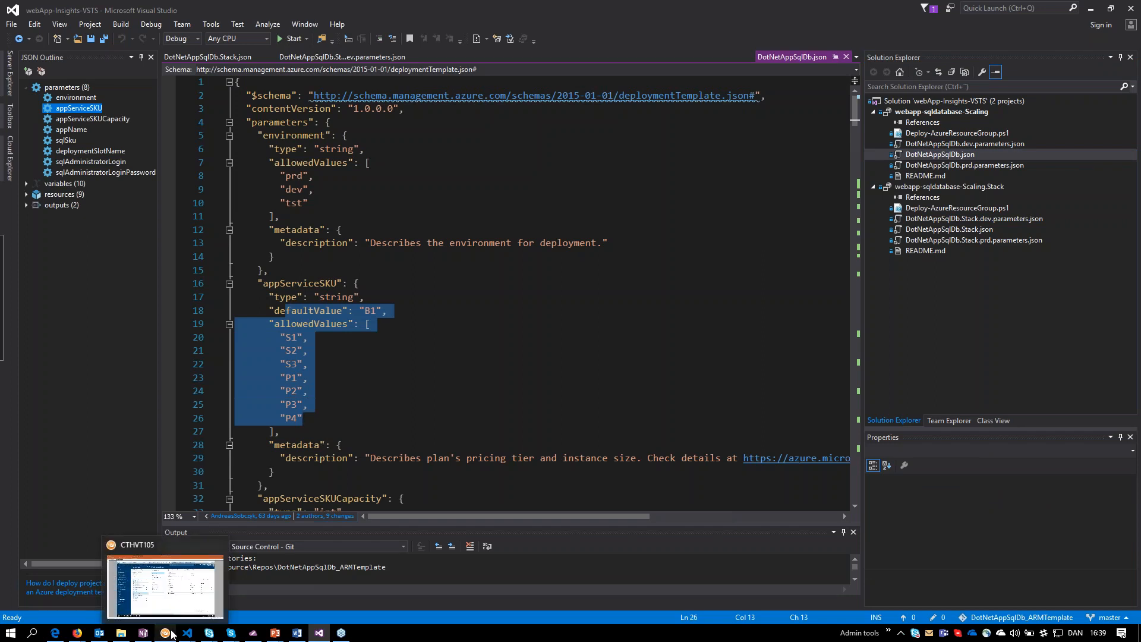
left_click(170, 634)
left_click(168, 636)
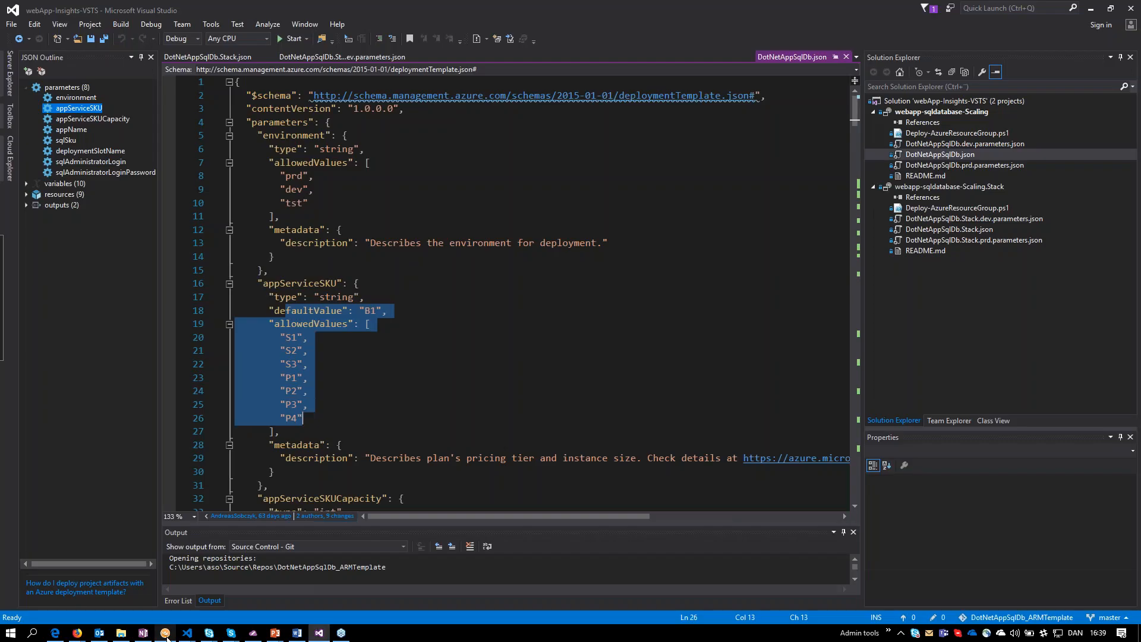
left_click(167, 634)
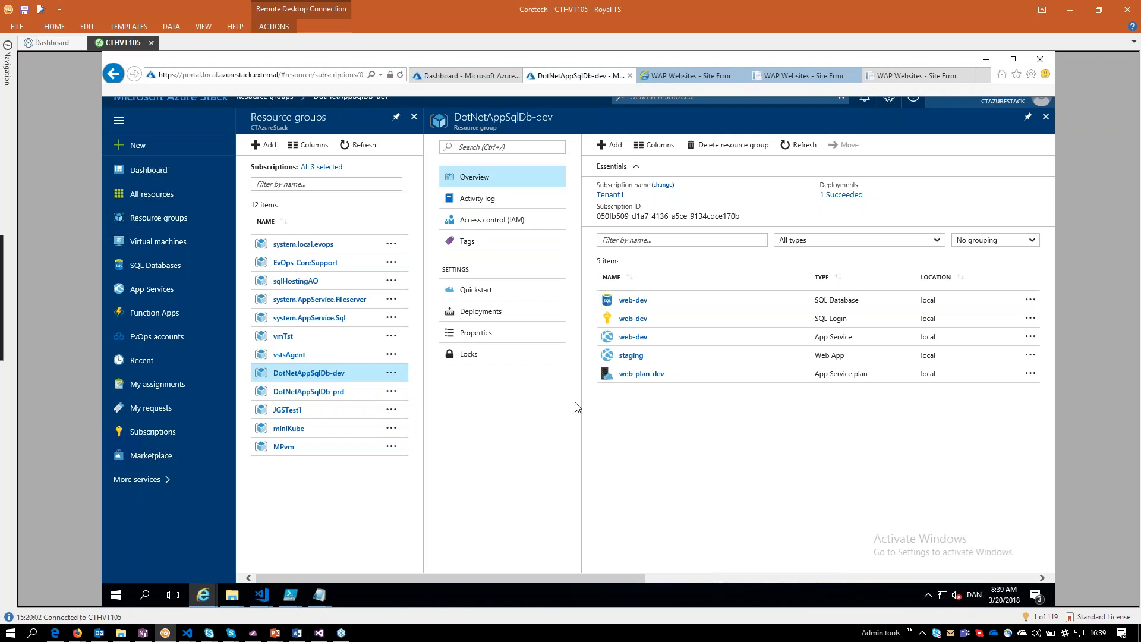
left_click(709, 74)
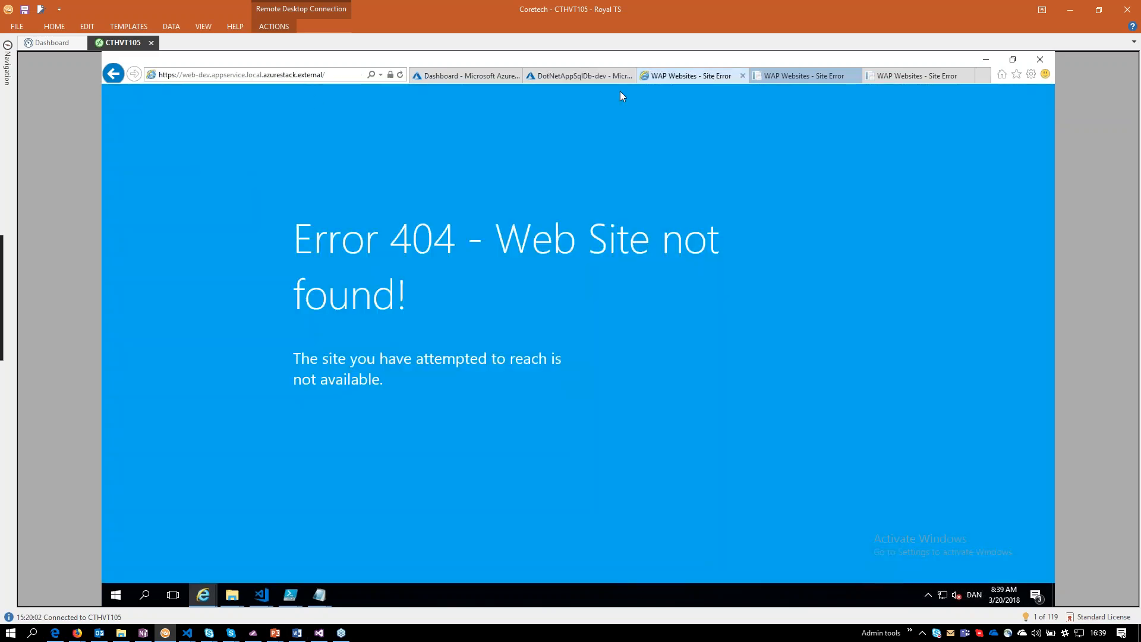
Reload the web-dev site, the site beside it and the web-prd site on appservice.local.azurestack.external.
left_click(240, 74)
key("Return")
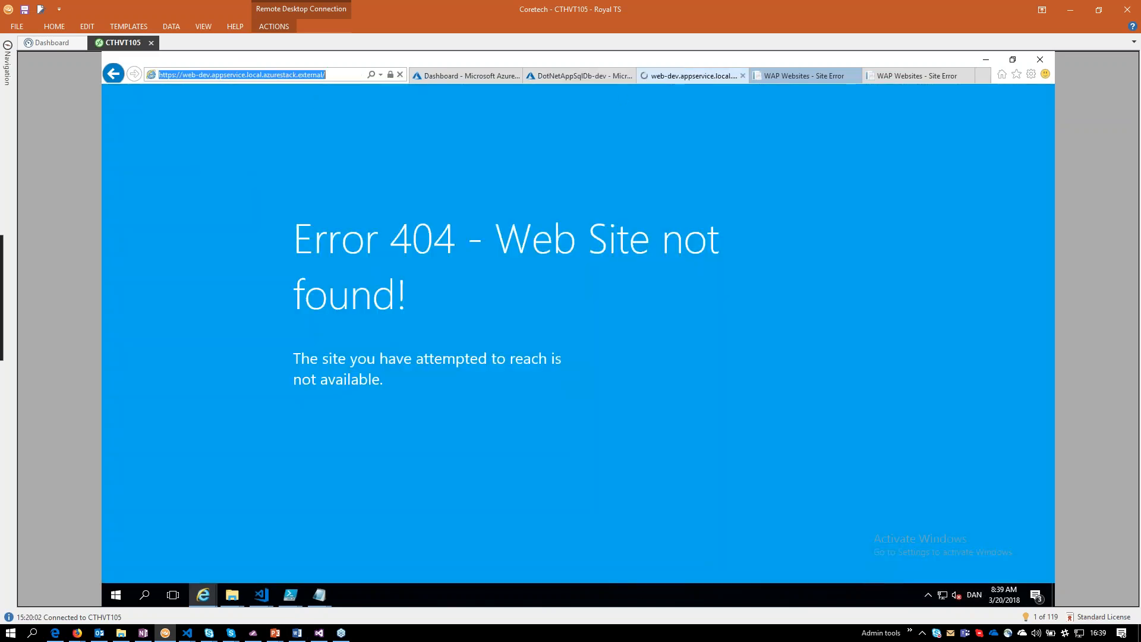
left_click(791, 70)
key("F5")
left_click(899, 70)
key("F5")
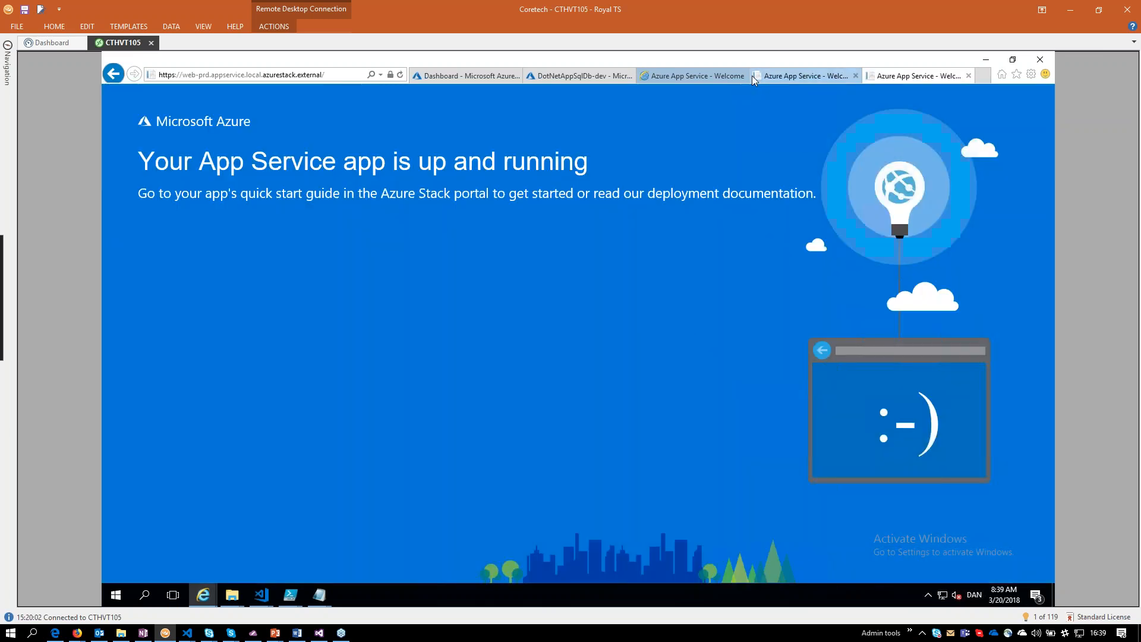
Check the three reloaded App Service pages and the administration dashboard, and bring up the DotNetAppSqlDb-dev resource group.
left_click(722, 76)
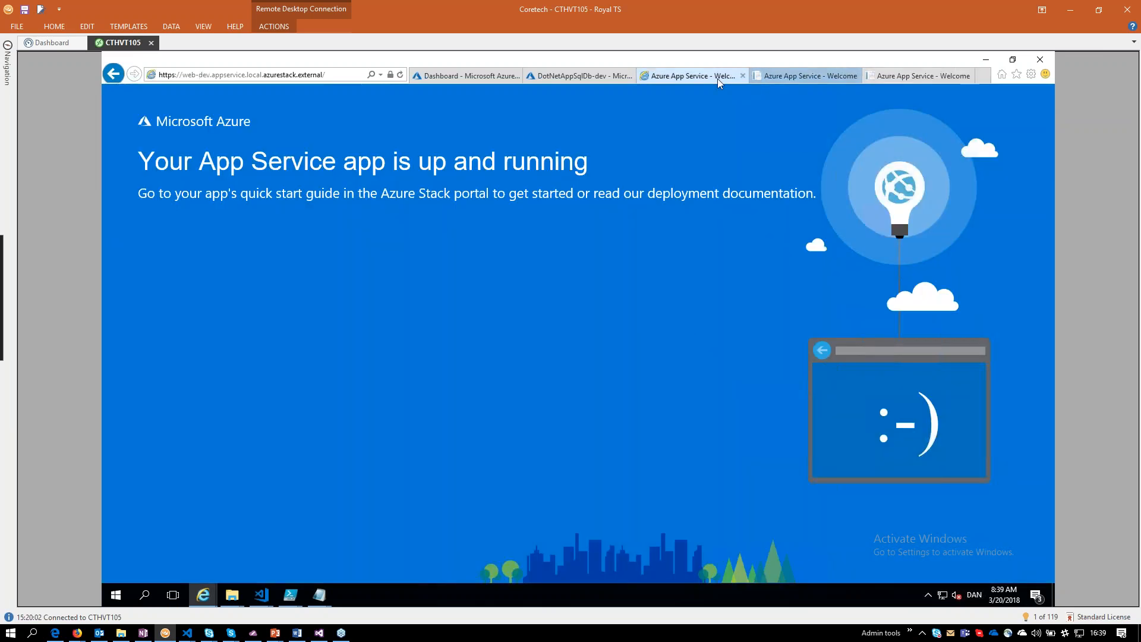
left_click(786, 77)
left_click(924, 75)
left_click(827, 78)
left_click(713, 77)
left_click(466, 75)
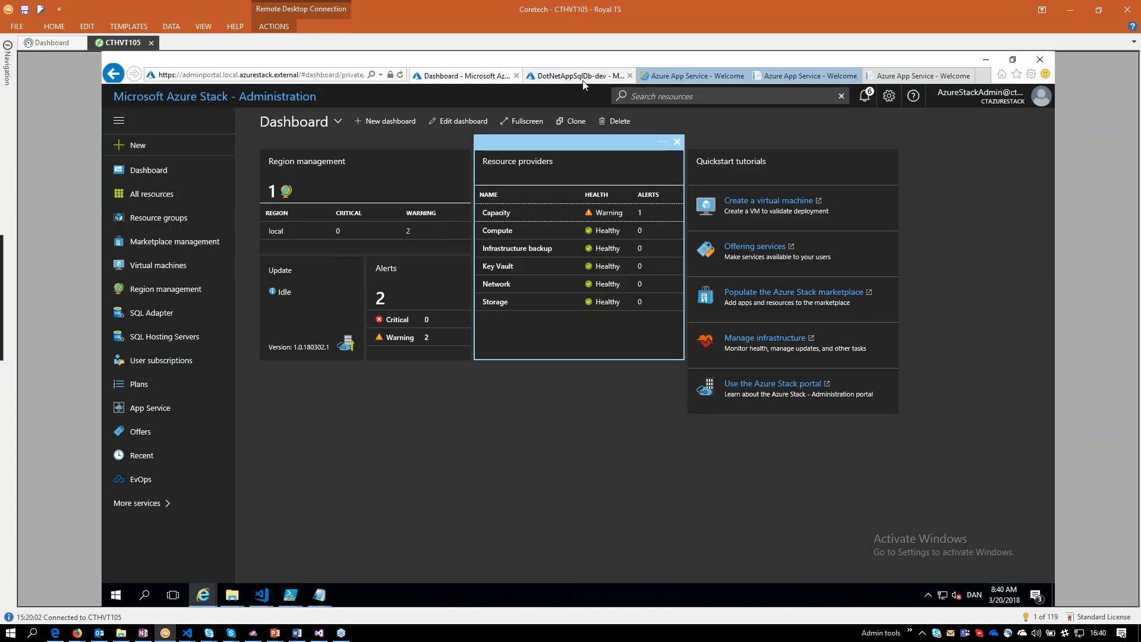
left_click(580, 76)
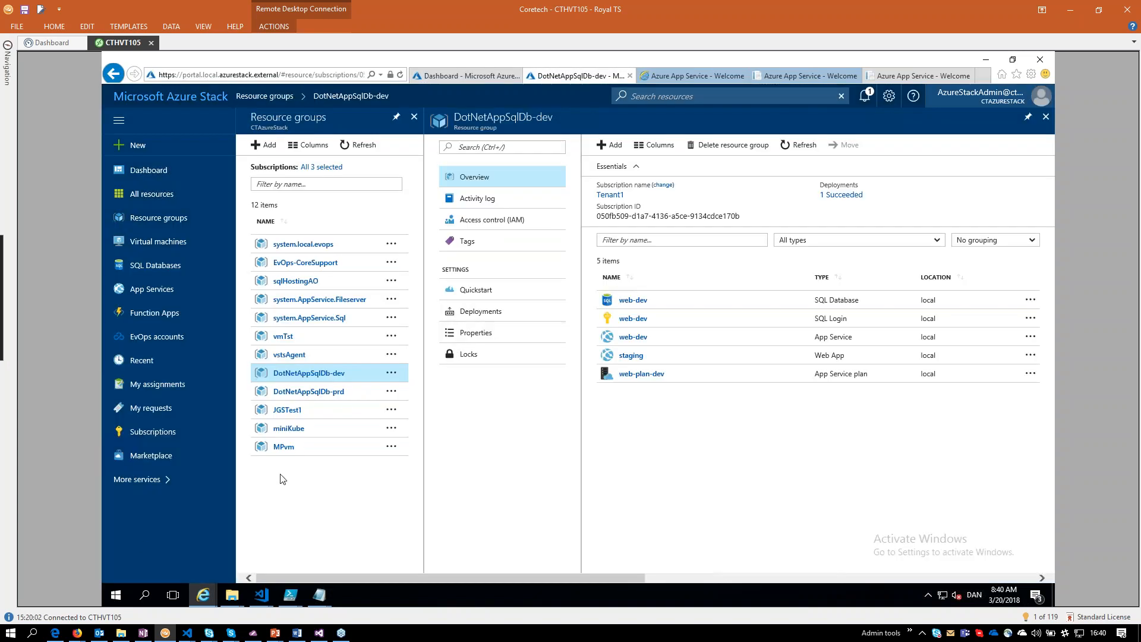
Switch to the Visual Studio Team Services page in Firefox and open the Stack_Task - DotNetAppSqlDb_App - CD release definition for editing.
left_click(77, 633)
left_click(592, 574)
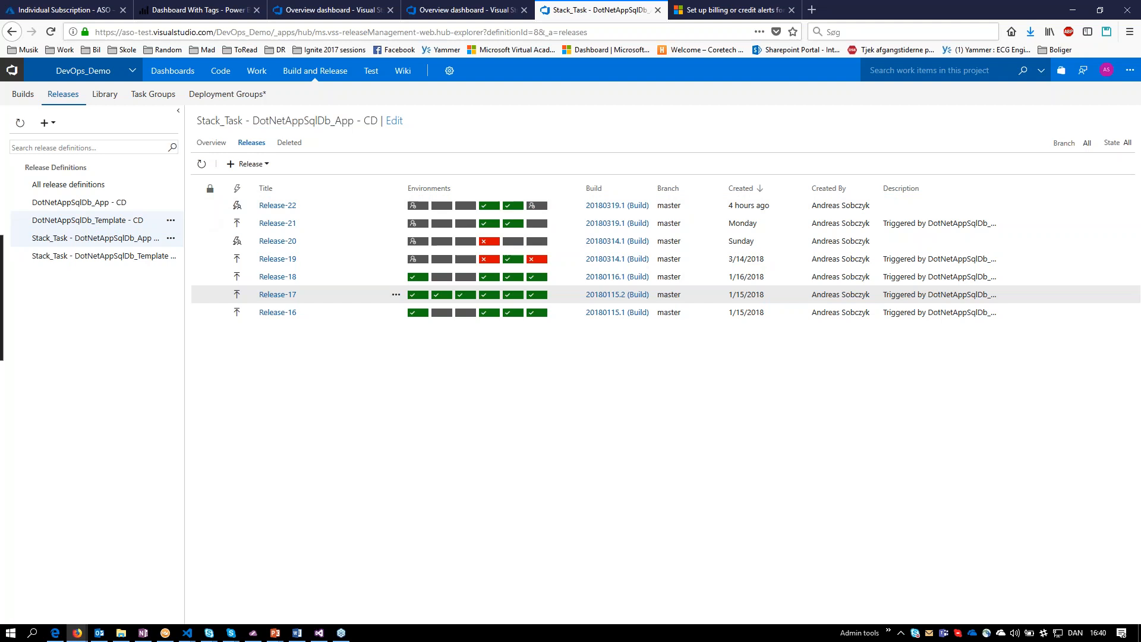
left_click(171, 238)
left_click(193, 304)
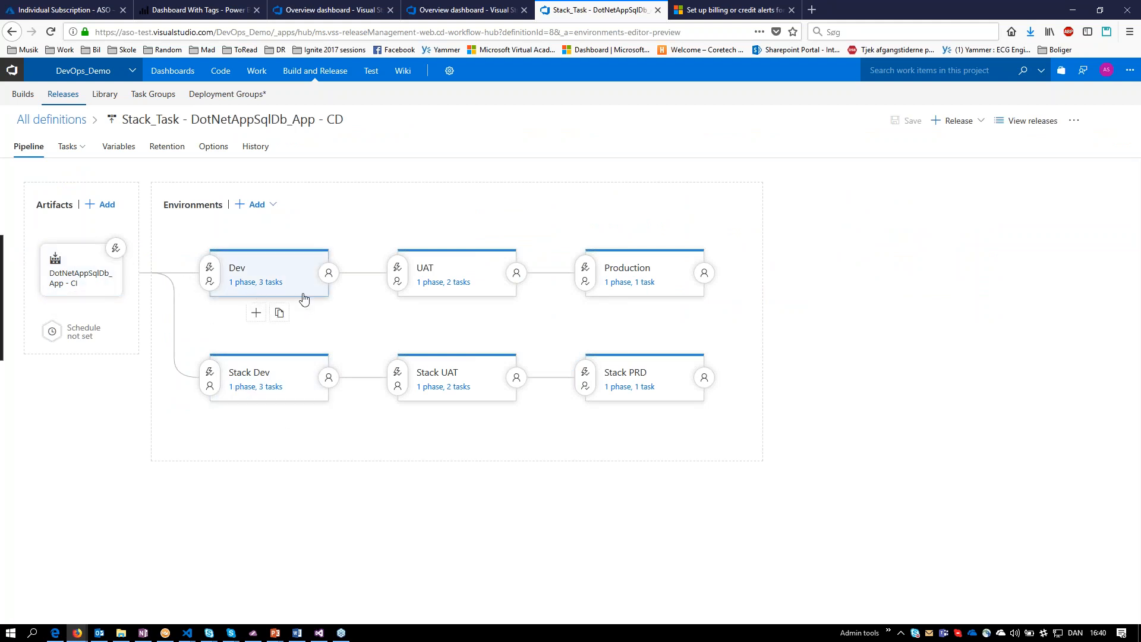
Open the Stack Dev tasks and highlight the App Service name and slot of the Deploy Azure App Service task.
left_click(251, 390)
left_click(152, 262)
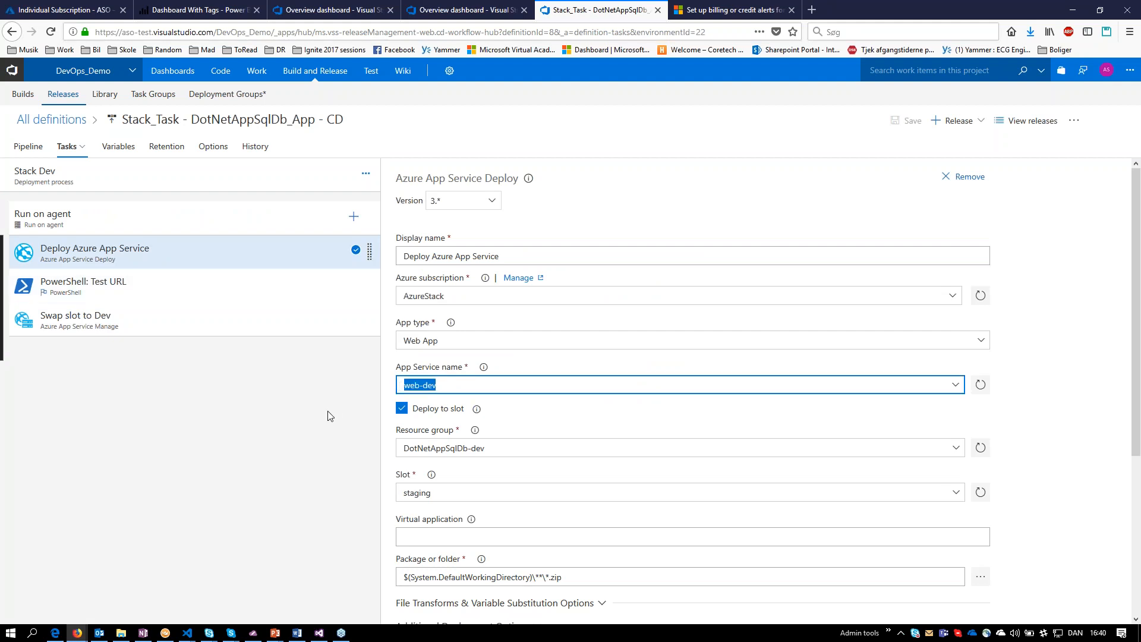
left_click_drag(433, 493, 401, 492)
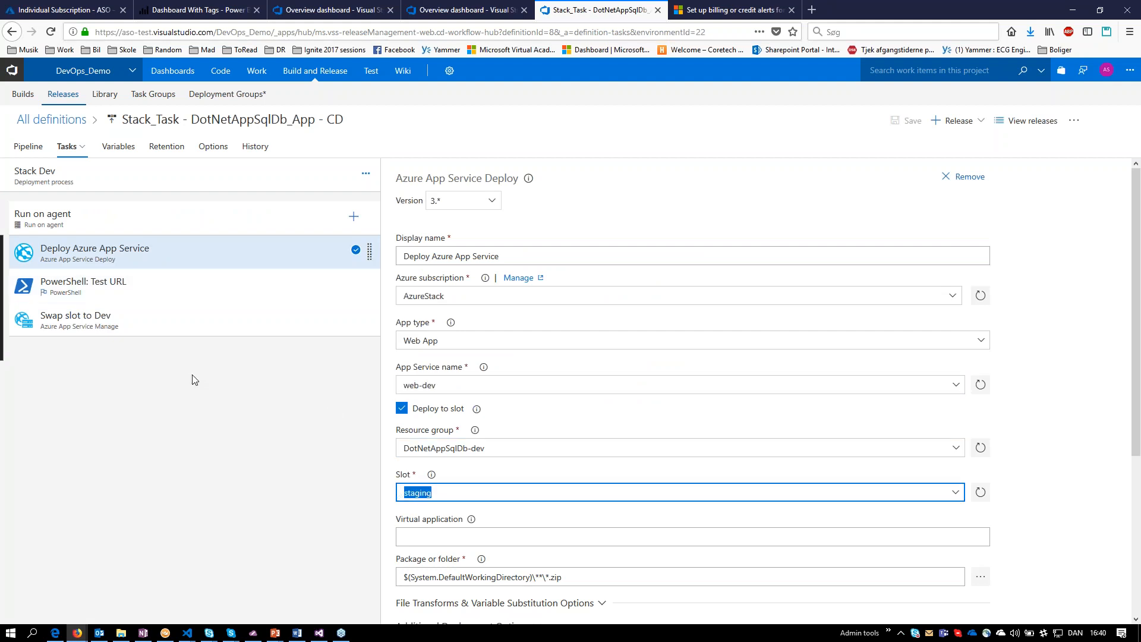
Review the PowerShell: Test URL script and highlight the source slot and App Service name of the Swap slot to Dev task.
left_click(149, 294)
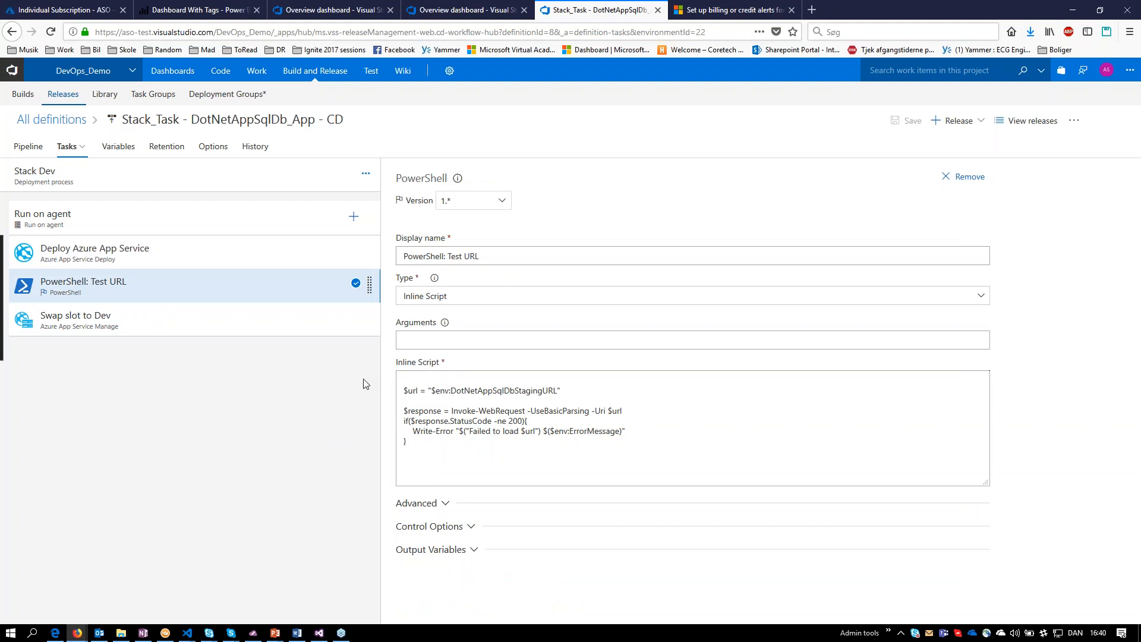
left_click(173, 327)
left_click(408, 474)
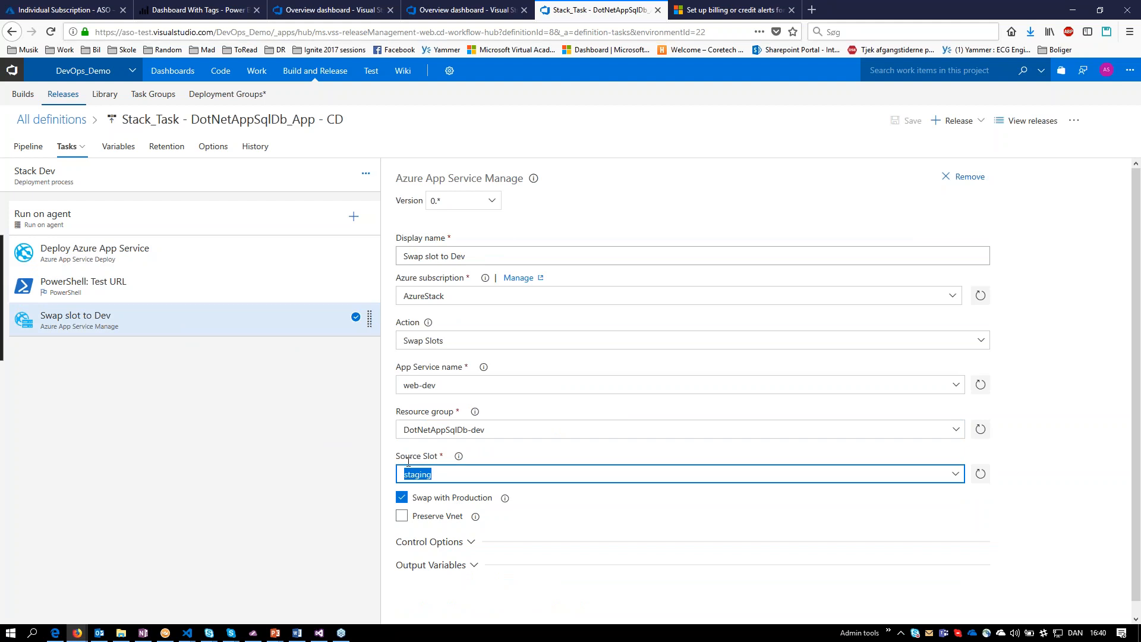
double_click(430, 385)
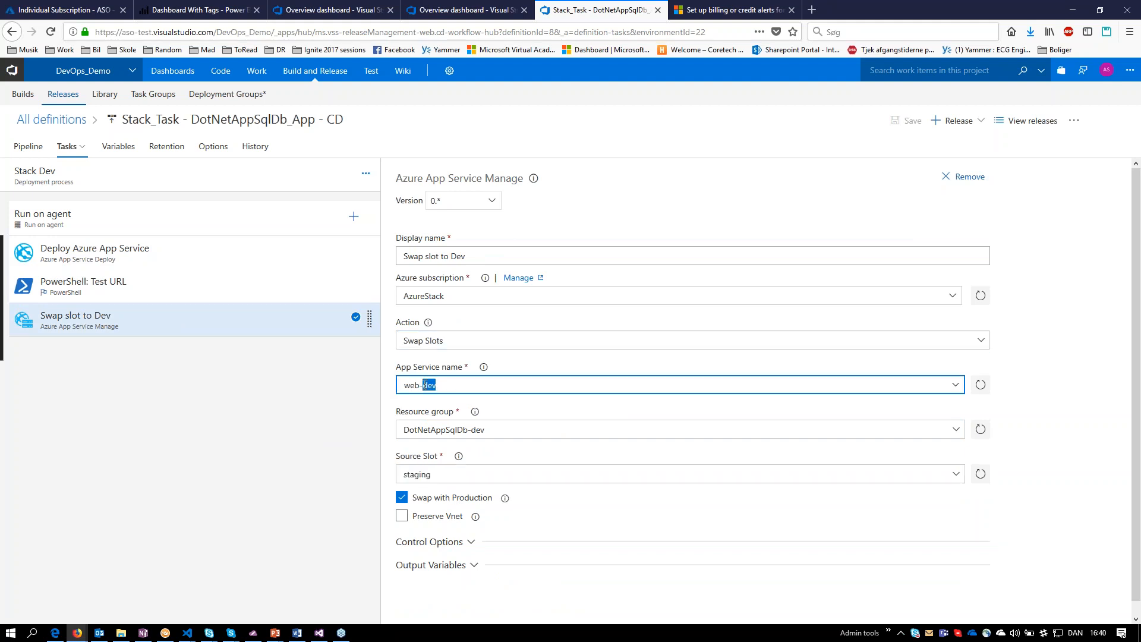
Show the Stack UAT environment's tasks and highlight the slot of its Deploy Azure App Service task.
left_click(78, 143)
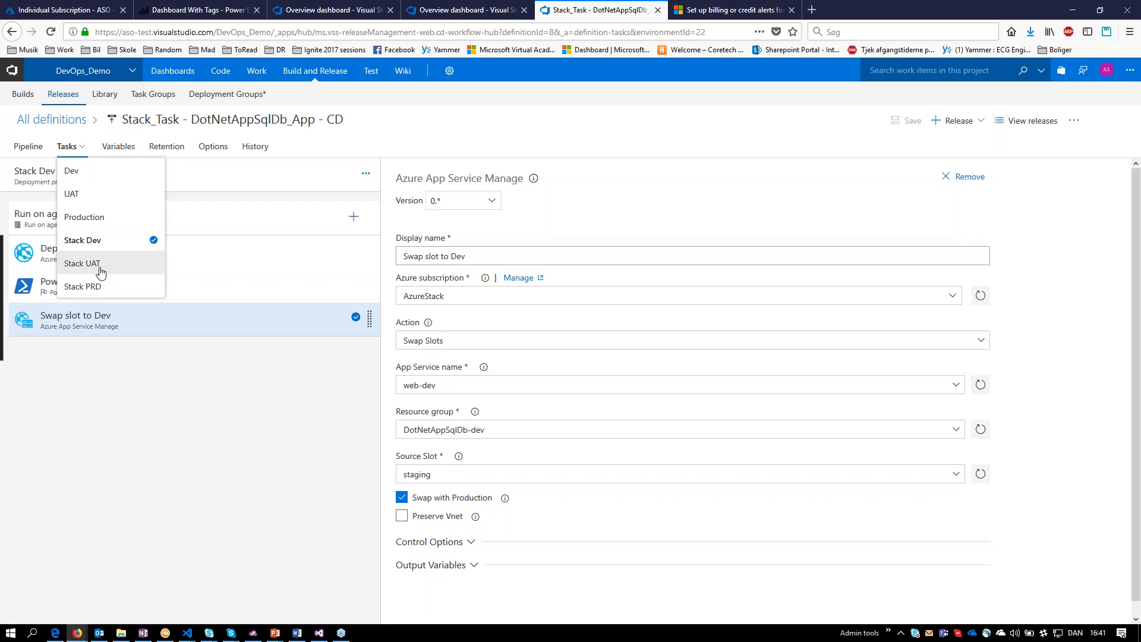
left_click(100, 264)
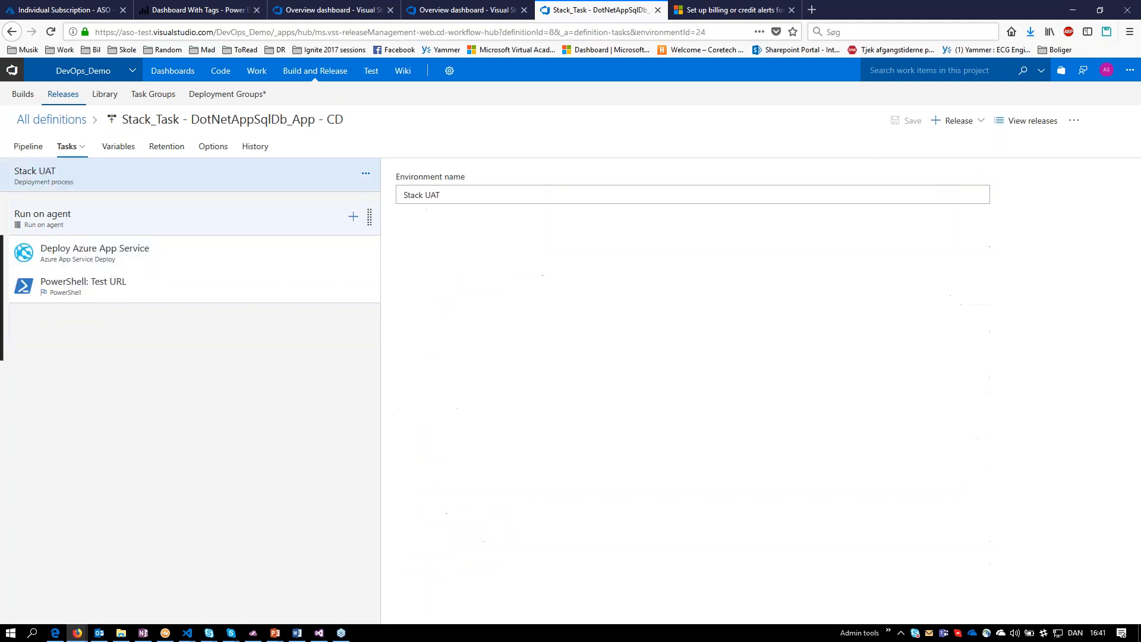
left_click(185, 266)
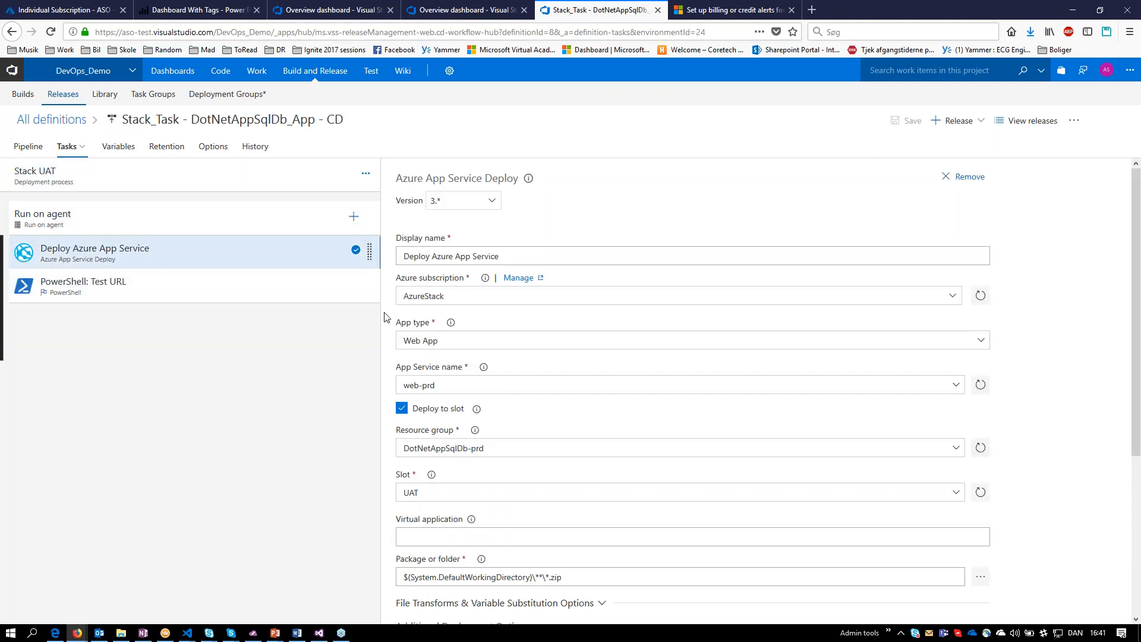
left_click_drag(420, 494, 402, 493)
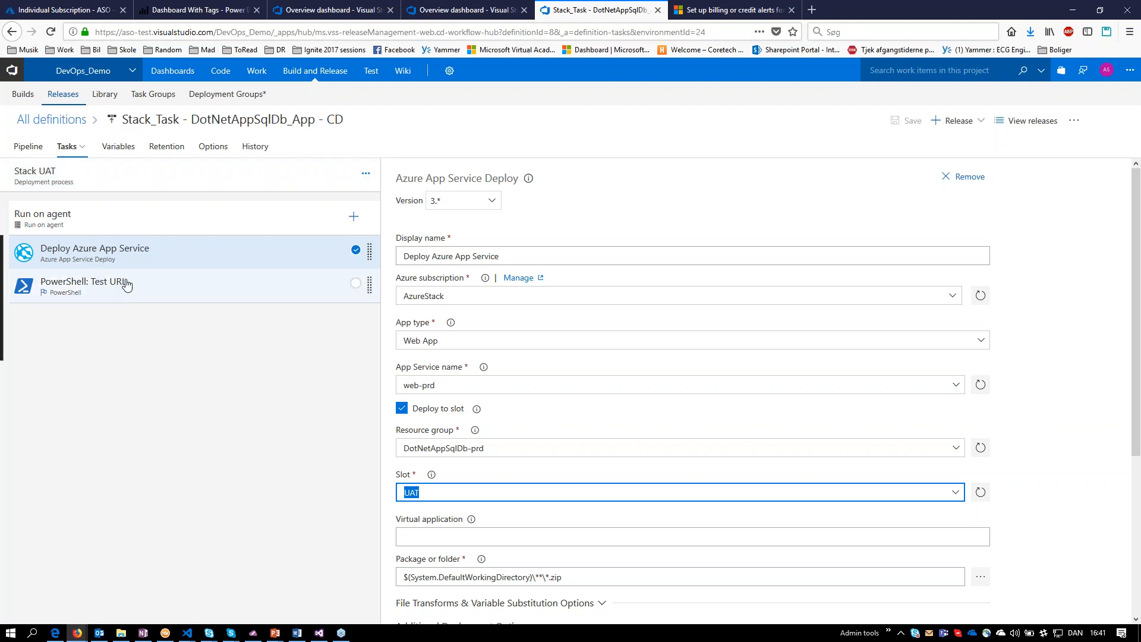
Return to the pipeline overview and create a new release from DotNetAppSqlDb_App - CI artifact version 20180319.1.
left_click(65, 151)
left_click(37, 150)
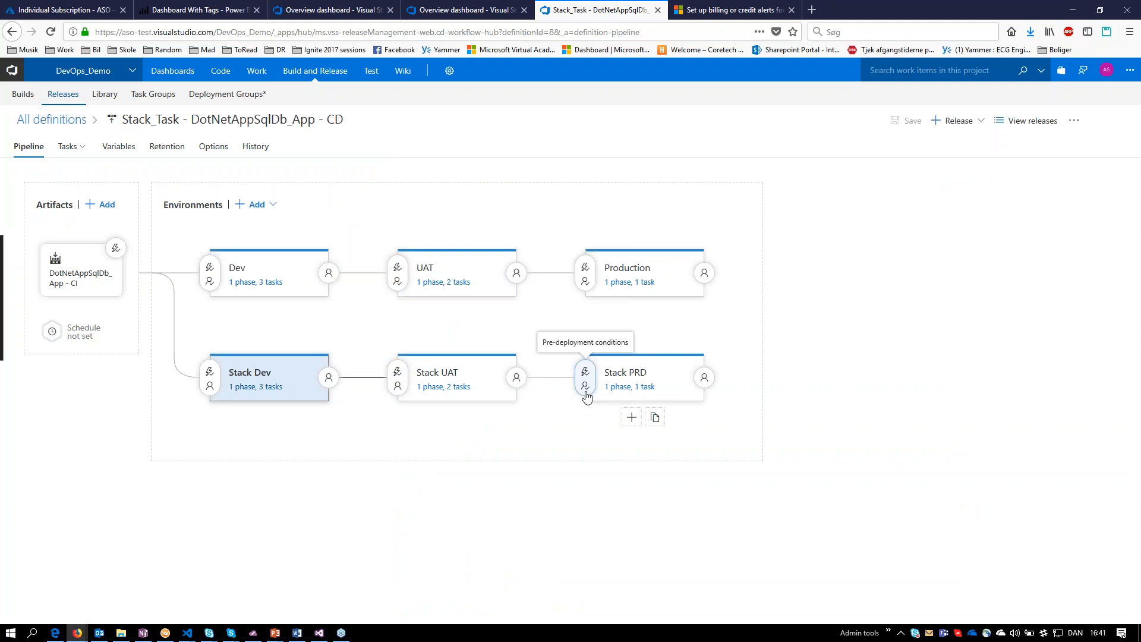
left_click(949, 124)
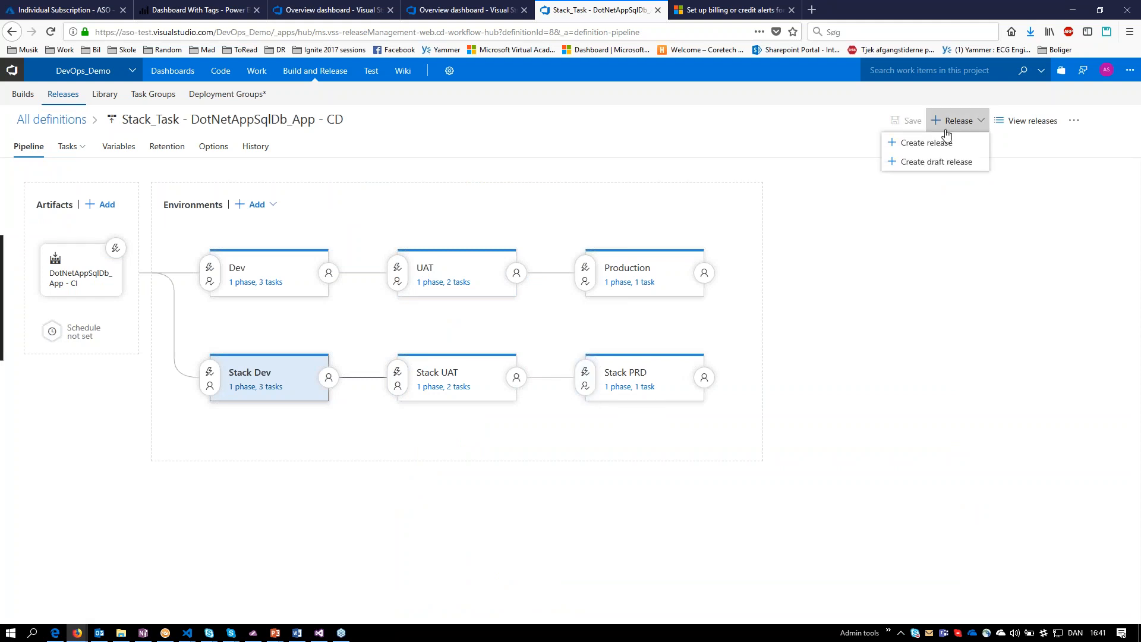
left_click(938, 143)
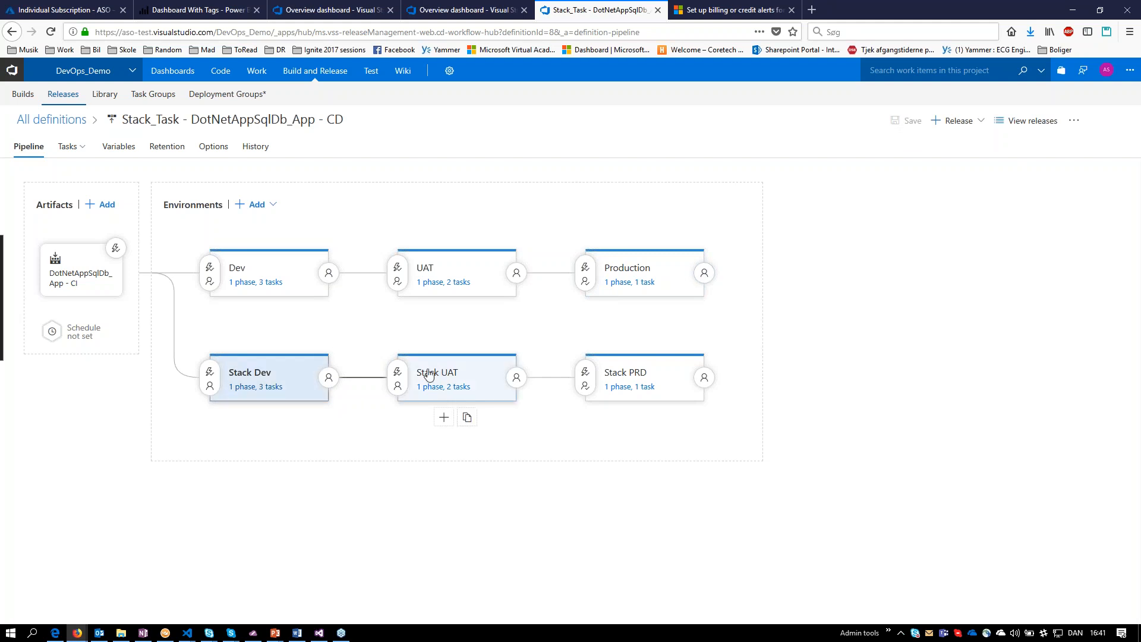
left_click(959, 121)
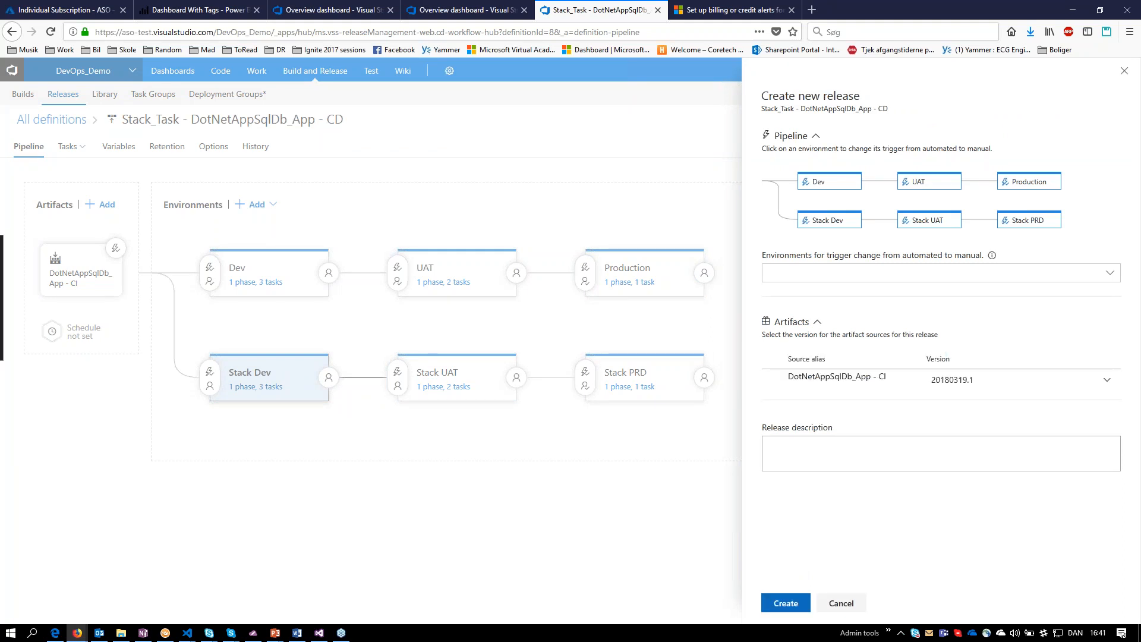
left_click(797, 605)
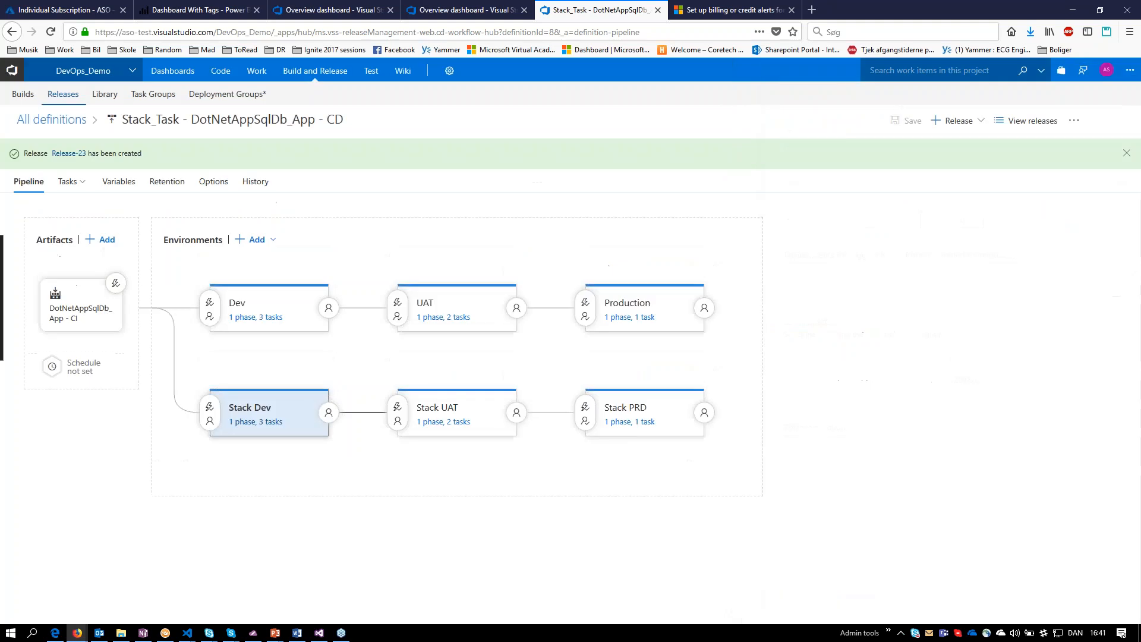
Switch back to the CTHVT105 session in Royal TS and open the web-dev App Service from the DotNetAppSqlDb-dev resource group.
left_click(165, 633)
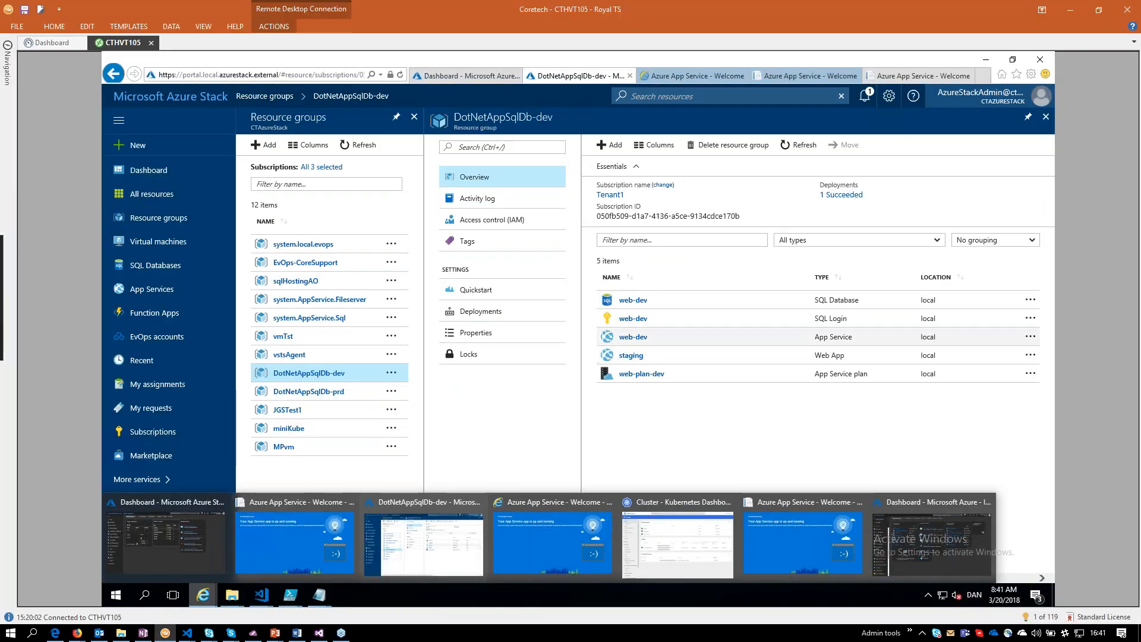
left_click(633, 337)
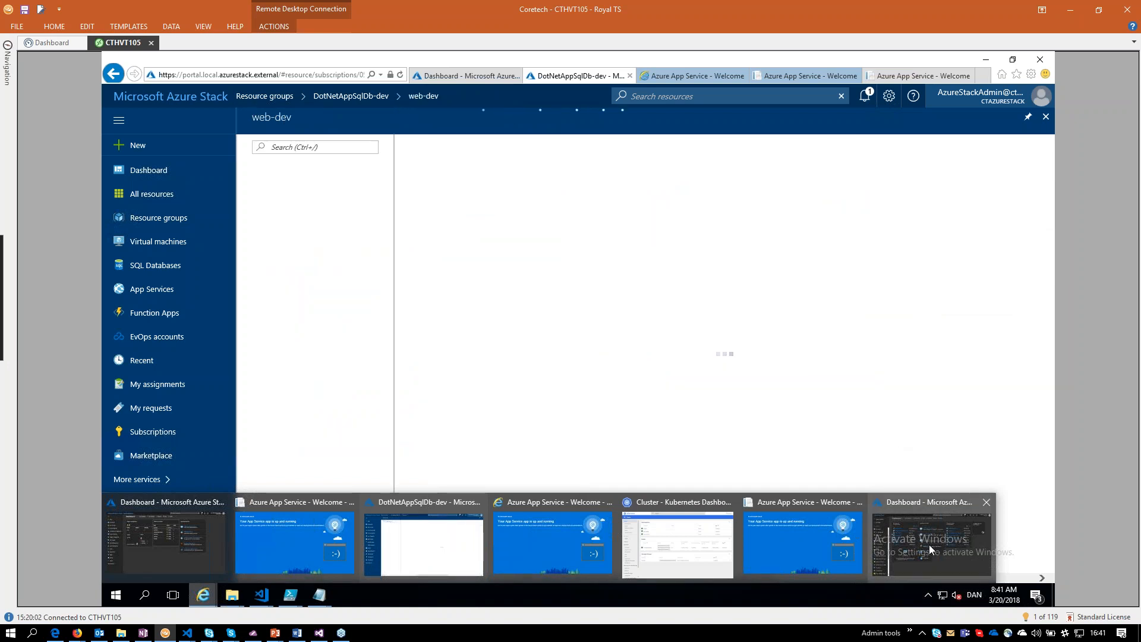
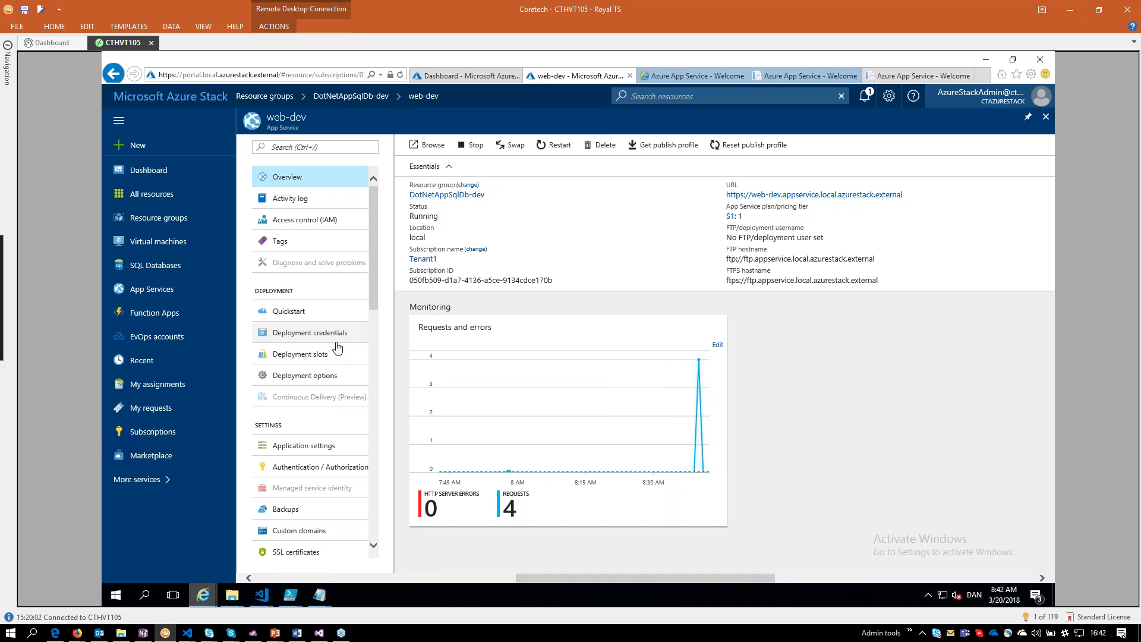
Review web-dev's deployment slots and reveal the MyDbConnection entry under the connection strings in its application settings.
left_click(328, 357)
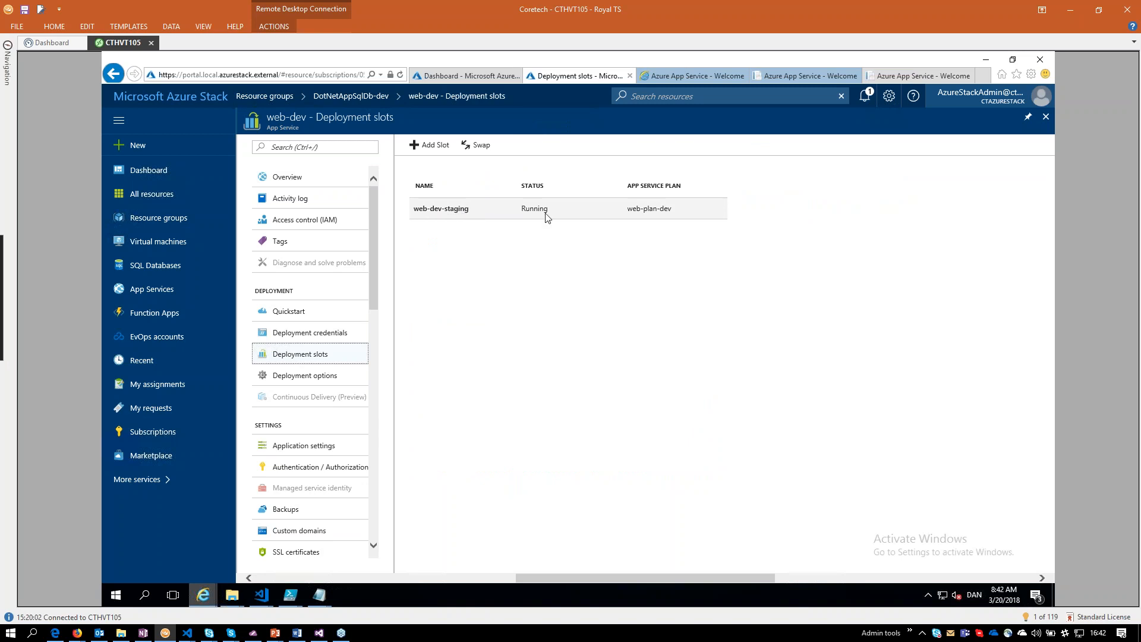
scroll(357, 262, "down", 3)
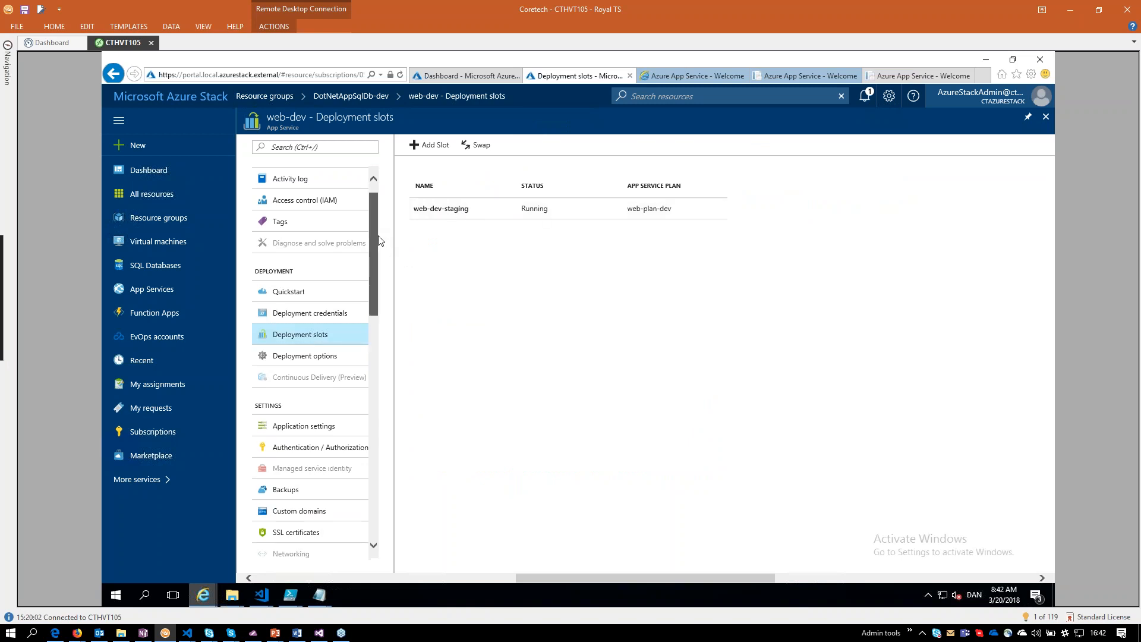
left_click(309, 298)
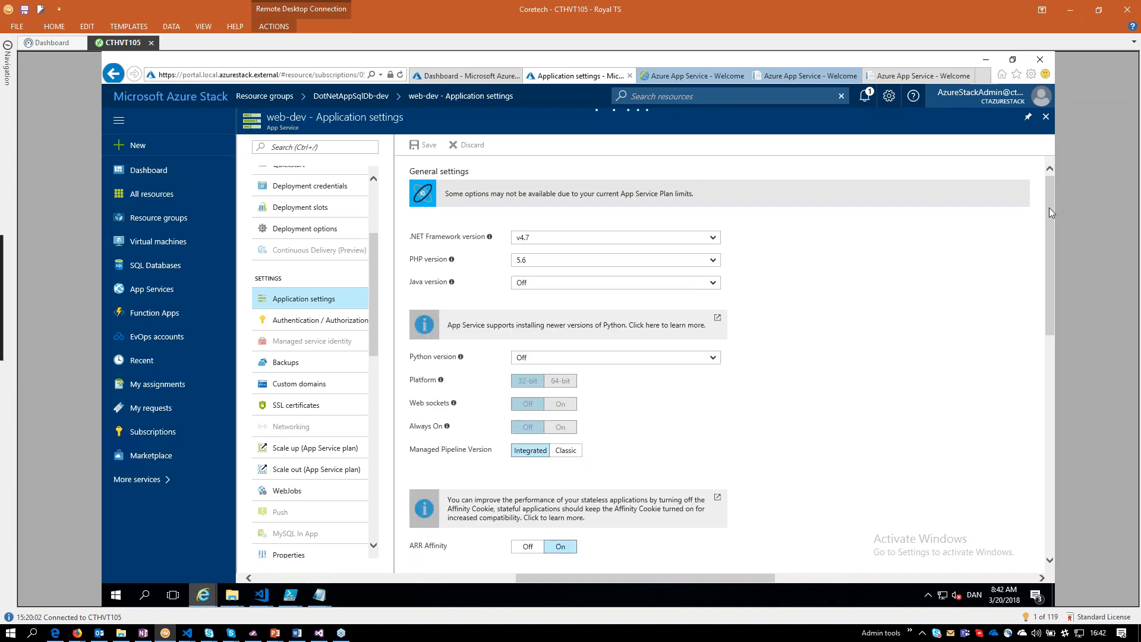
left_click_drag(1050, 222, 1053, 322)
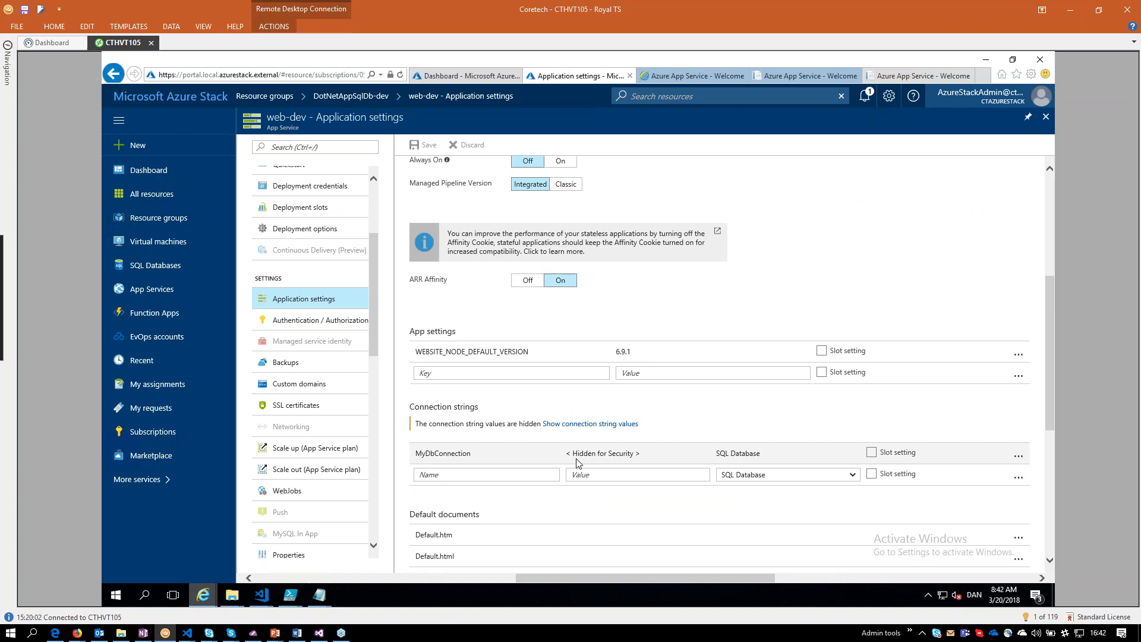
left_click(433, 455)
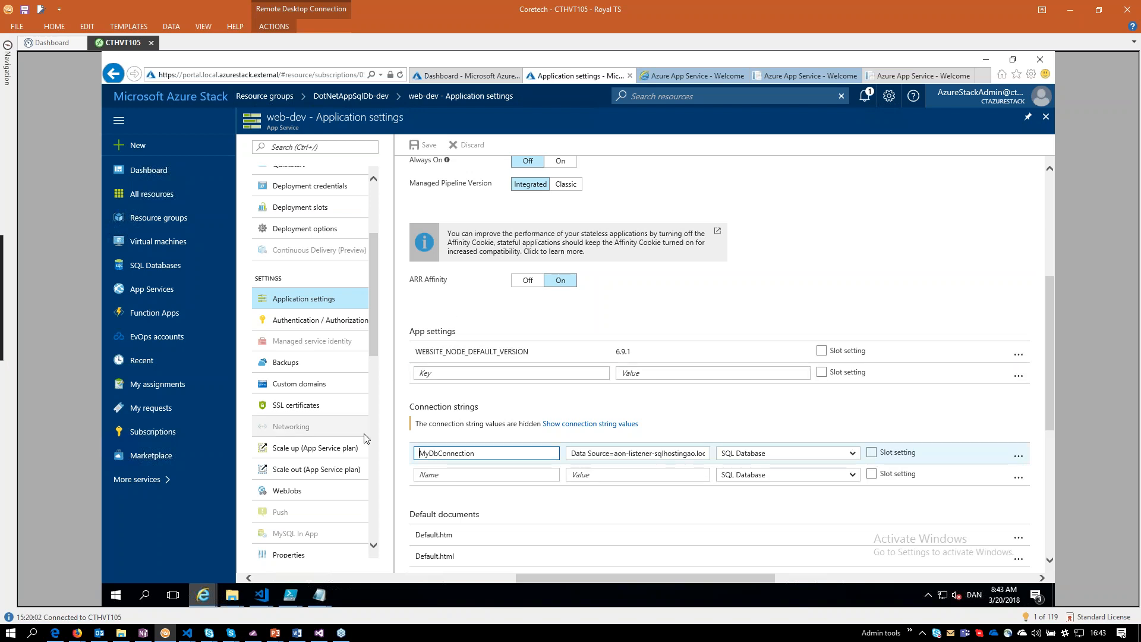
Examine the pricing tiers offered for scaling up the web-dev App Service plan, including the unavailable S2 and S3 Standard tiers.
scroll(330, 345, "down", 3)
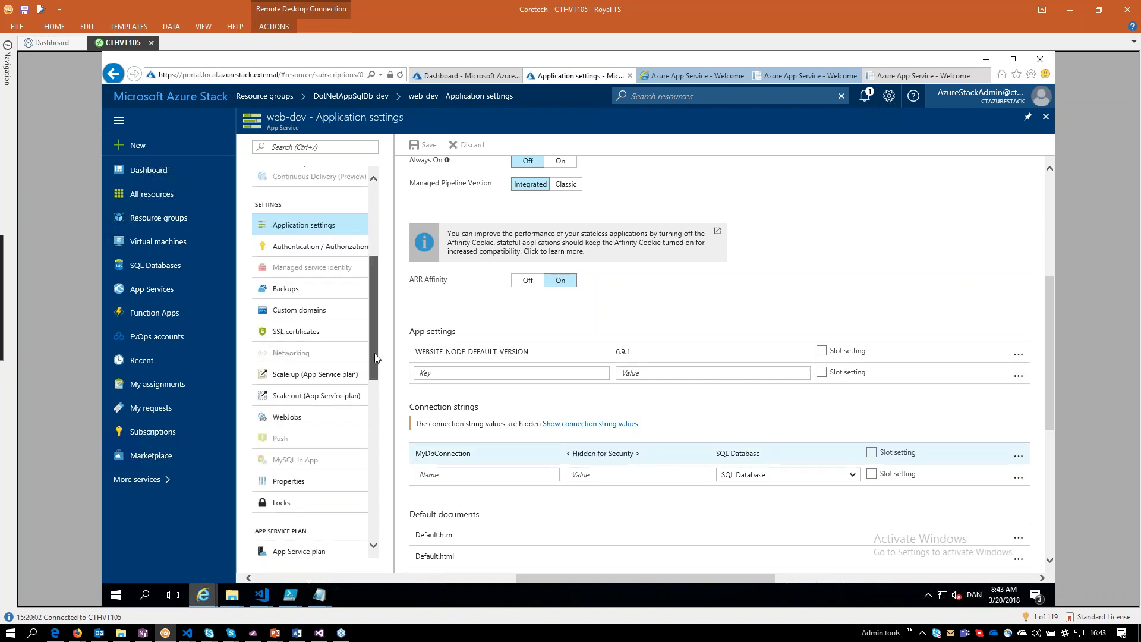
left_click(330, 340)
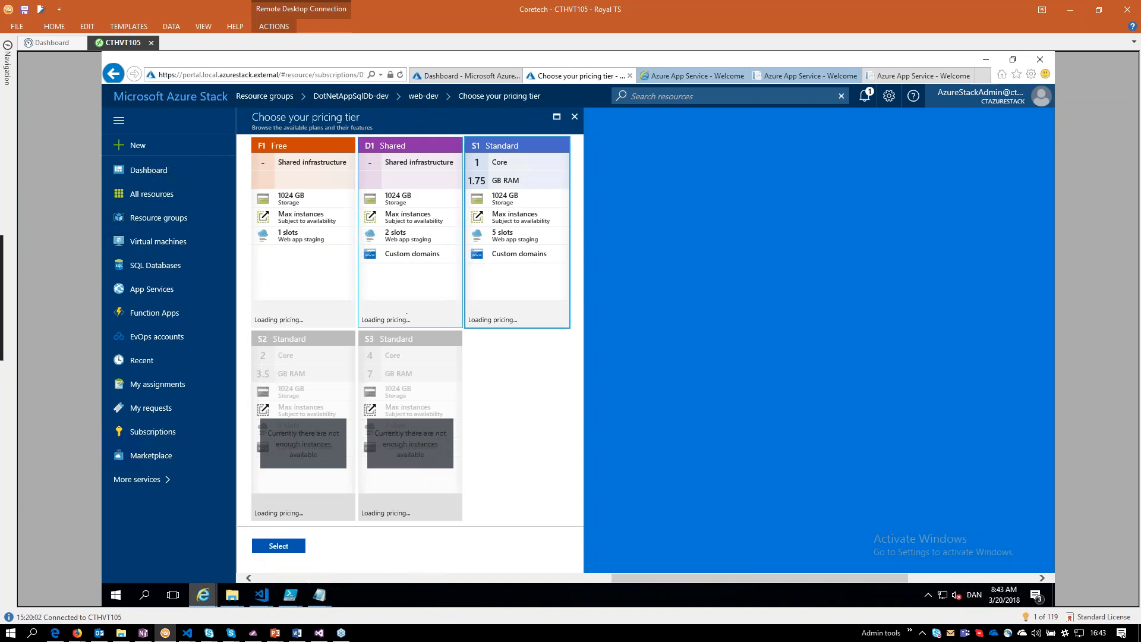
left_click(574, 117)
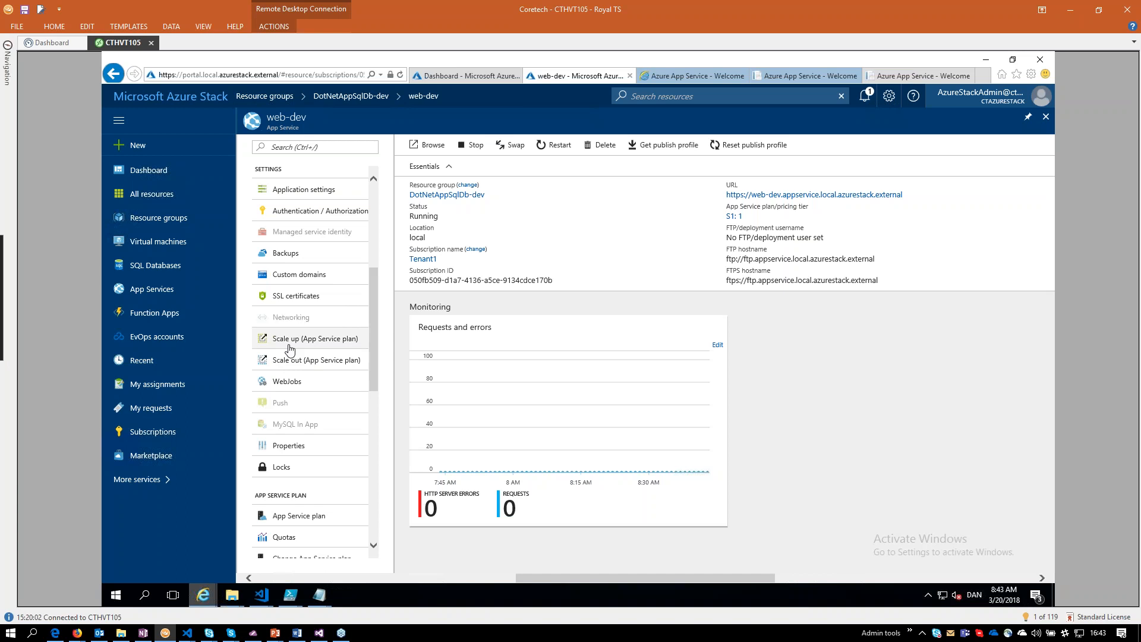
left_click(288, 345)
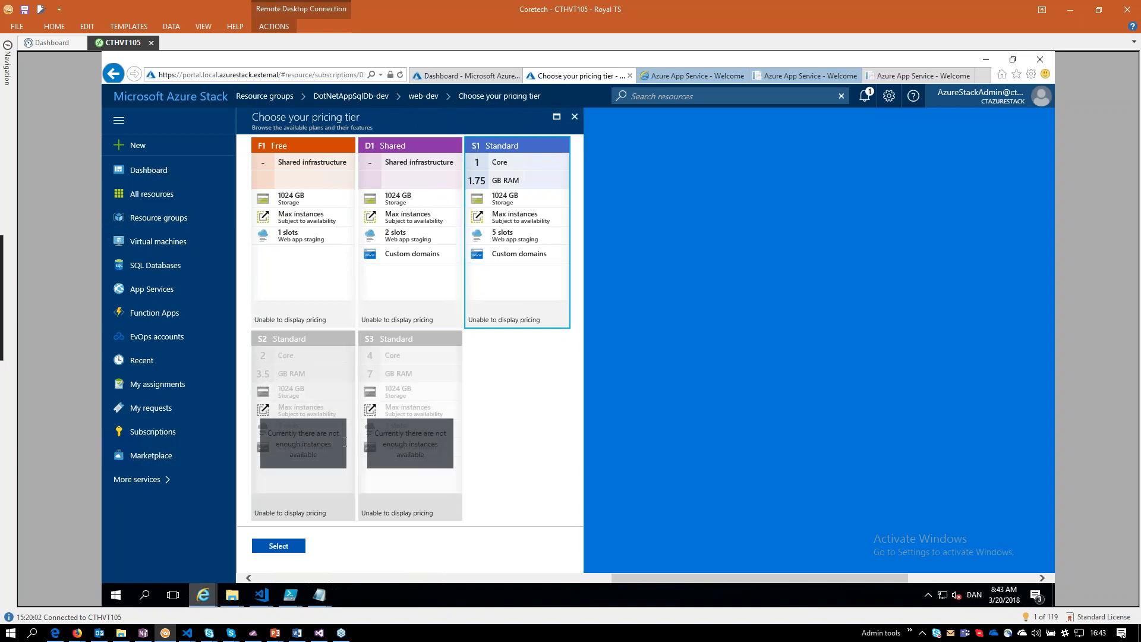
left_click_drag(318, 456, 267, 434)
left_click(527, 428)
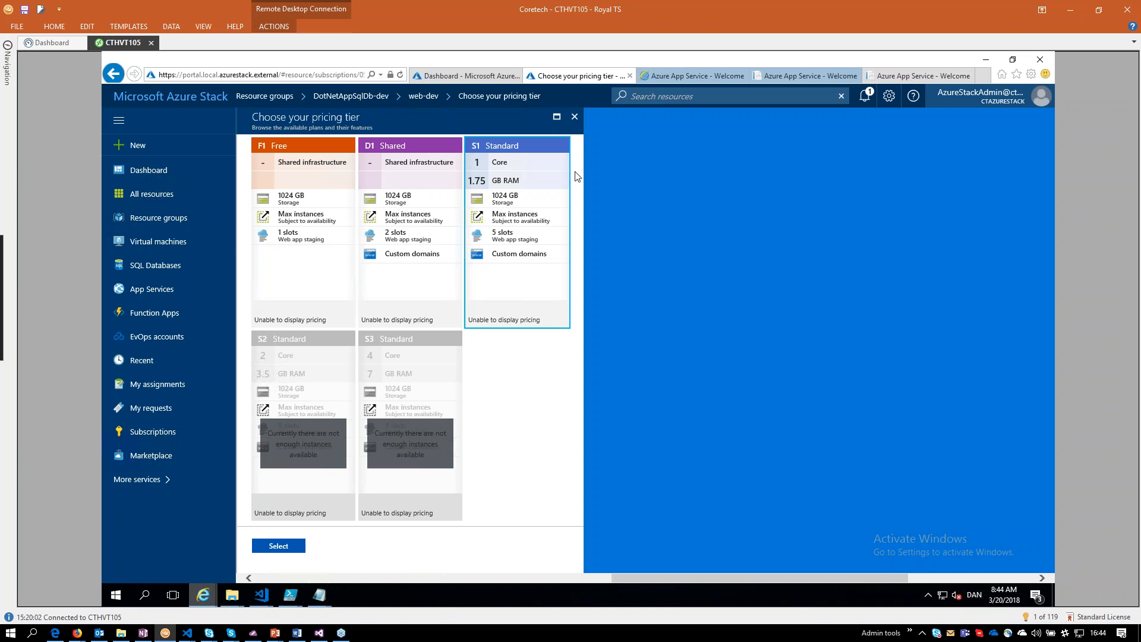
left_click(574, 117)
Show the instances setting for scaling out the web-dev App Service plan.
left_click(331, 359)
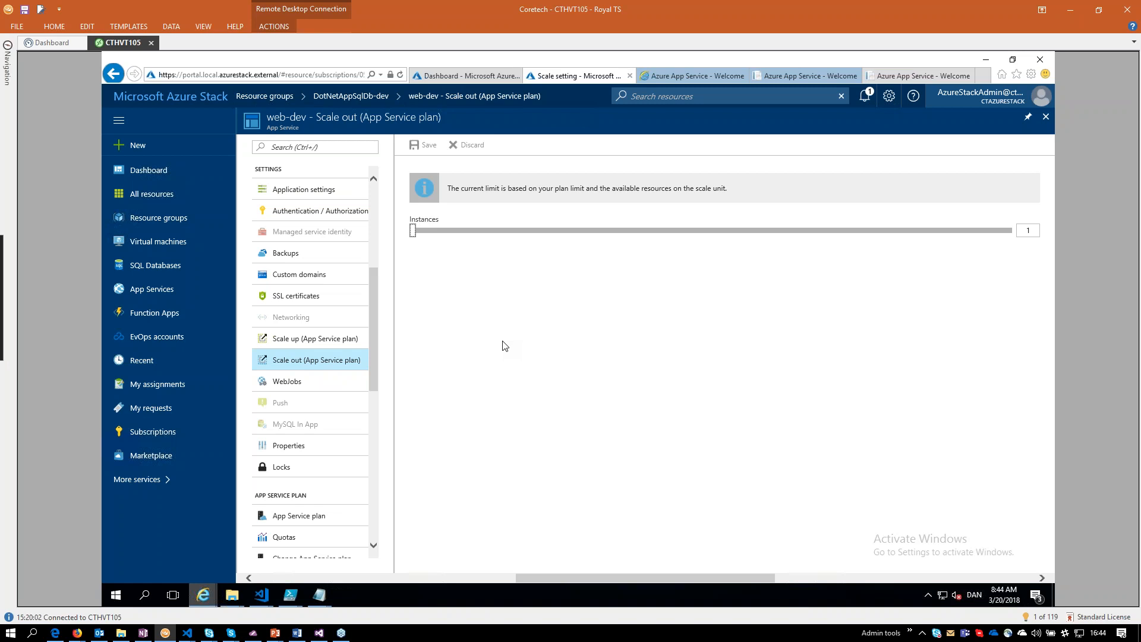
mouse_move(374, 327)
left_mouse_down()
mouse_move(387, 487)
mouse_move(373, 437)
mouse_move(382, 222)
left_mouse_up()
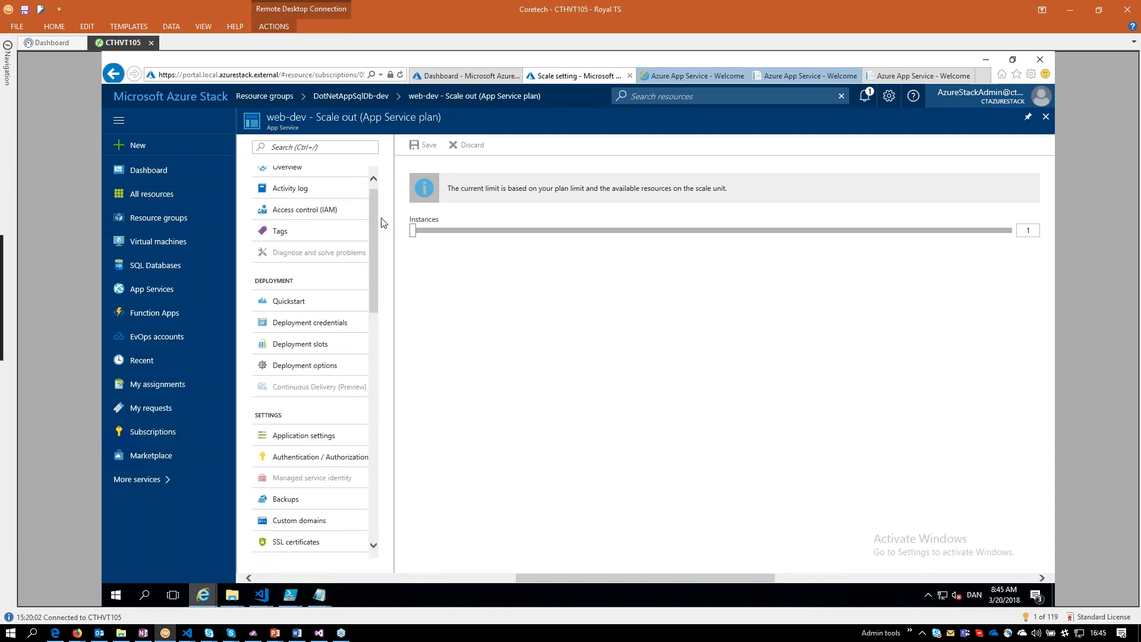
scroll(282, 476, "up", 1)
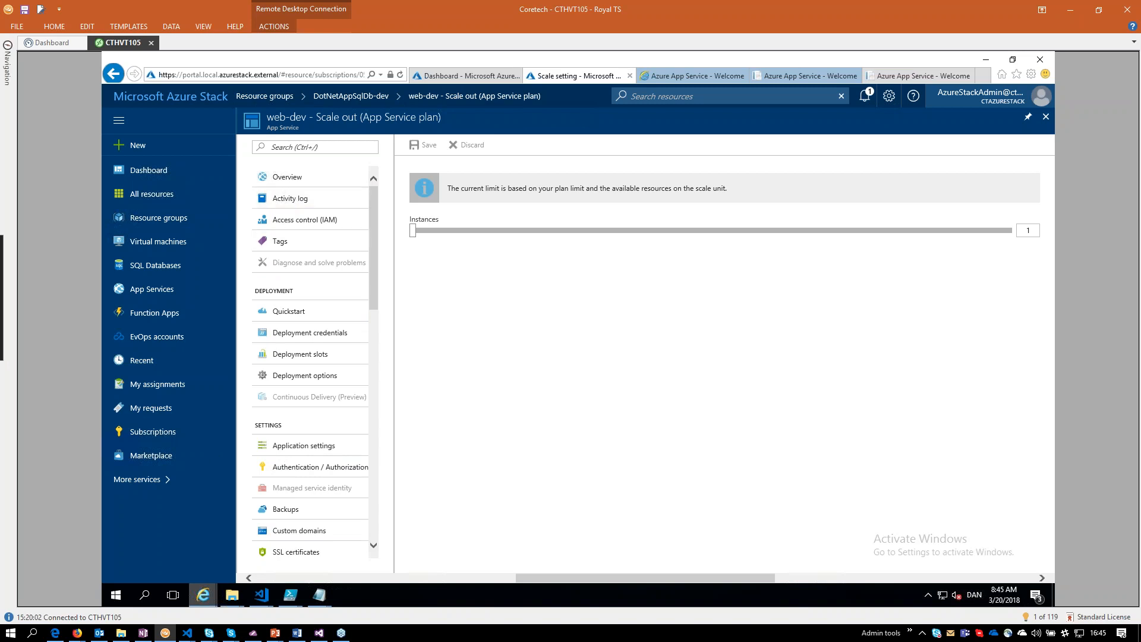
Switch to the Stack_Task release window in Firefox and open the DevOps_Demo Team Overview dashboard.
mouse_move(77, 634)
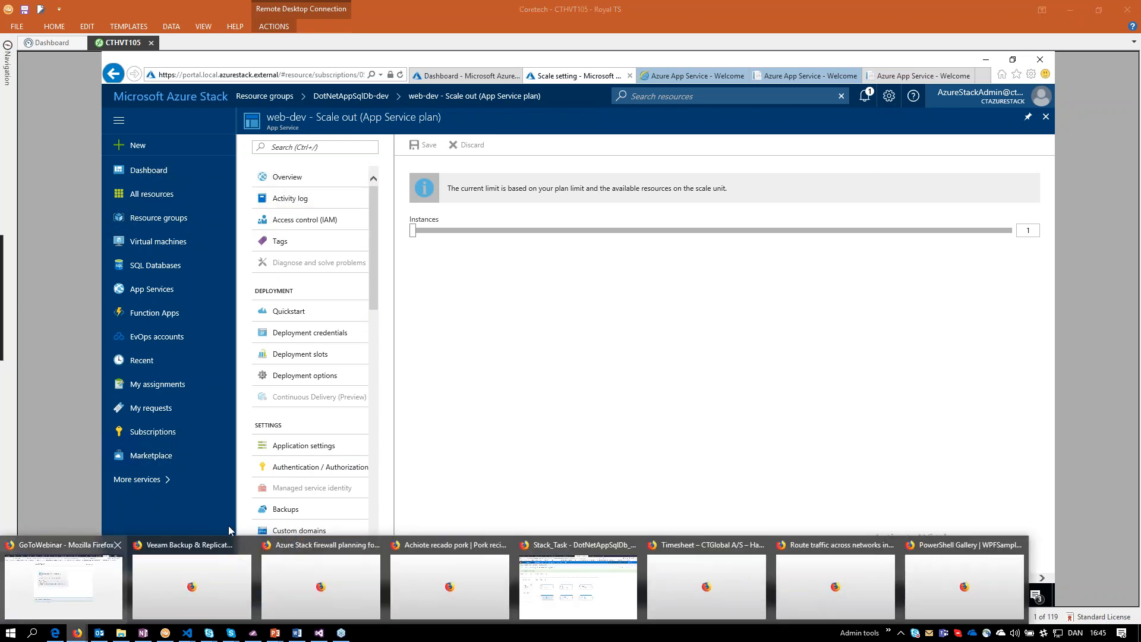
left_click(595, 564)
left_click(176, 72)
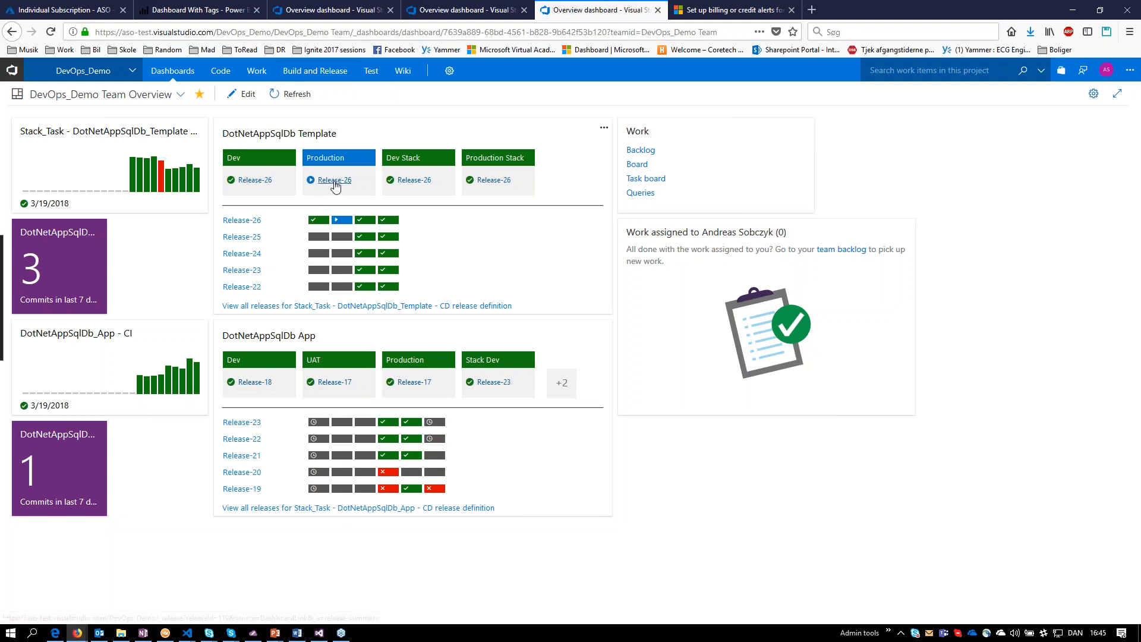
Switch to the public Azure portal in the CTHVT105 session and open the DotNetAppSqlDb-dev App Service from its resource group.
left_click(165, 632)
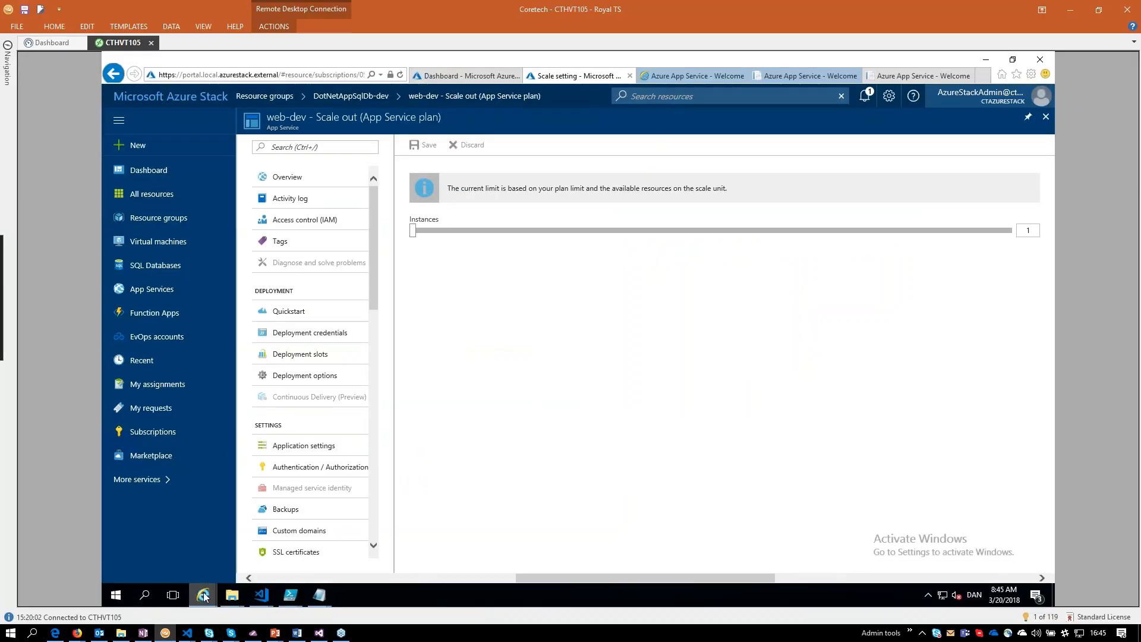
mouse_move(203, 594)
left_click(871, 537)
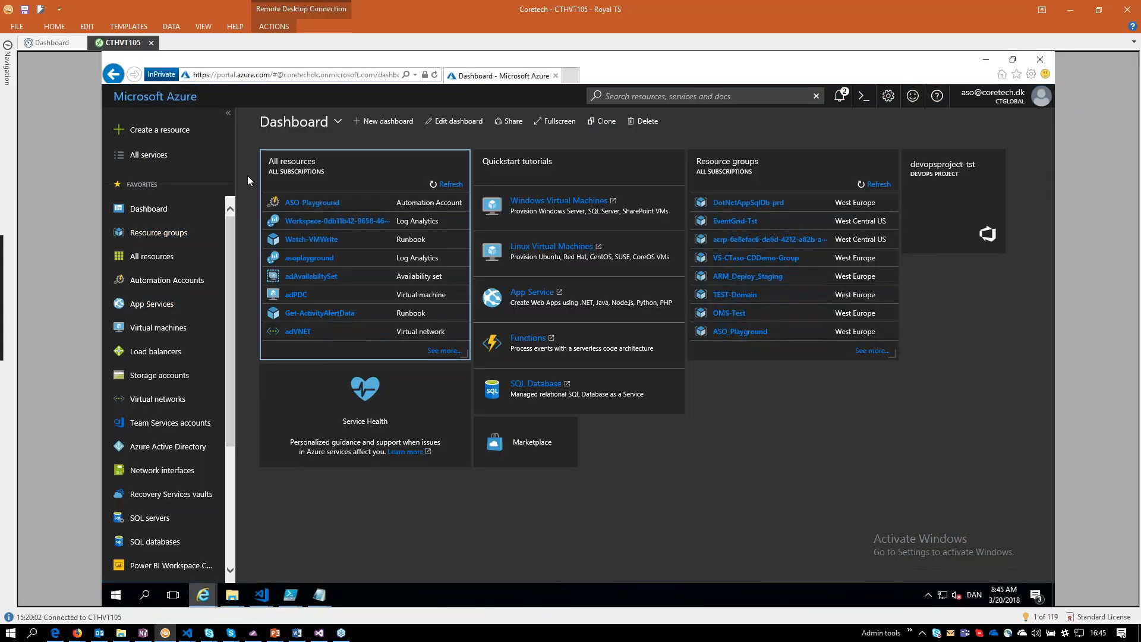
left_click(153, 233)
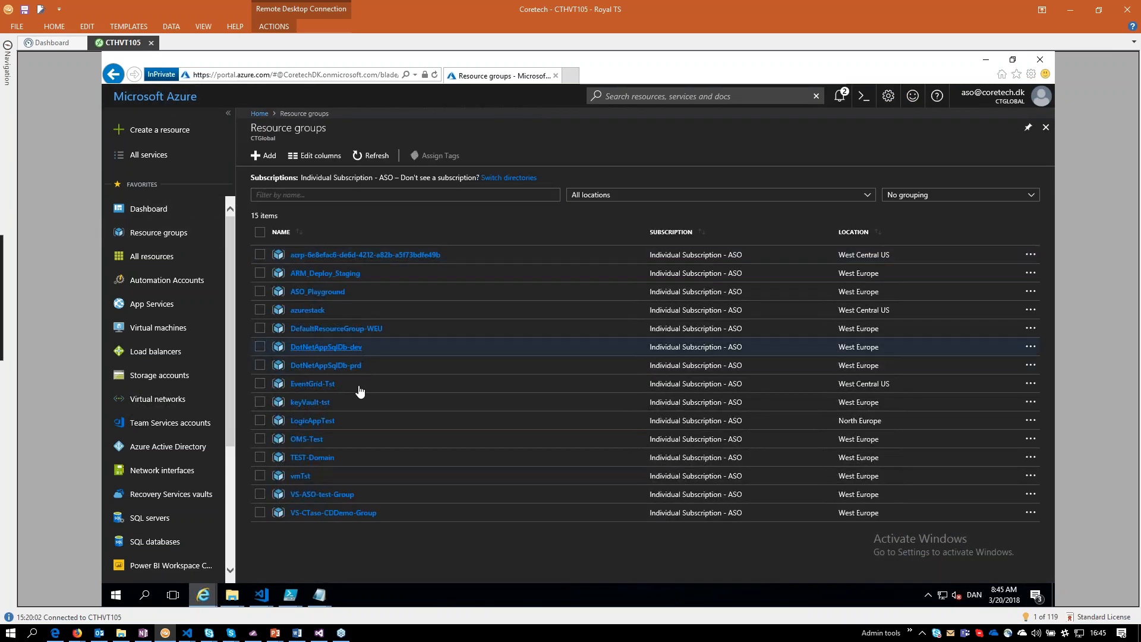
left_click(360, 351)
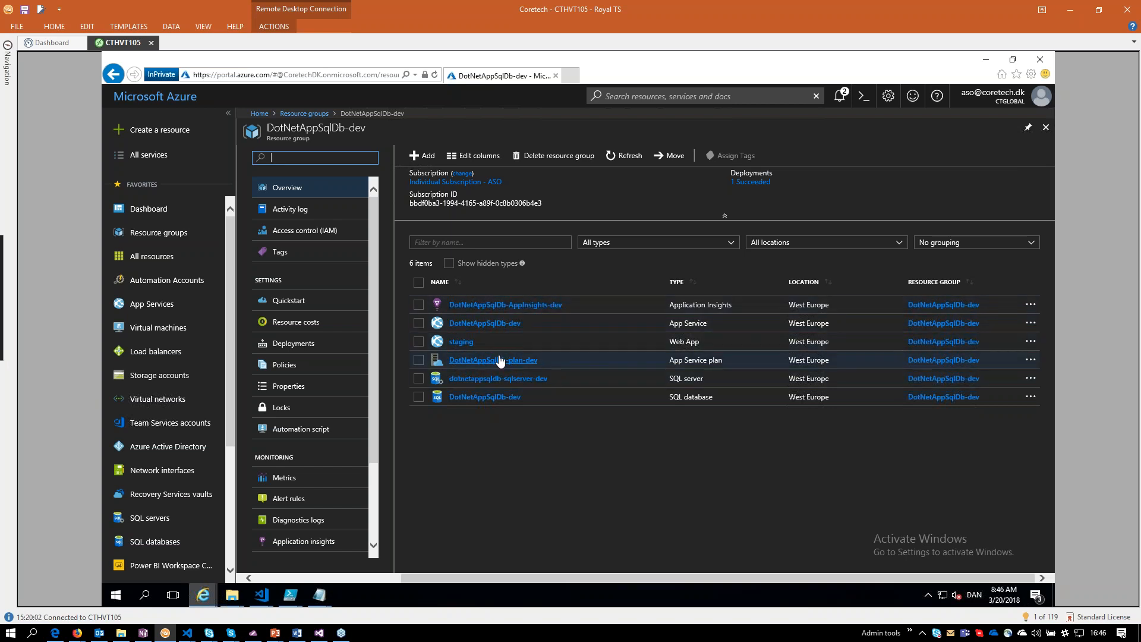
left_click(485, 323)
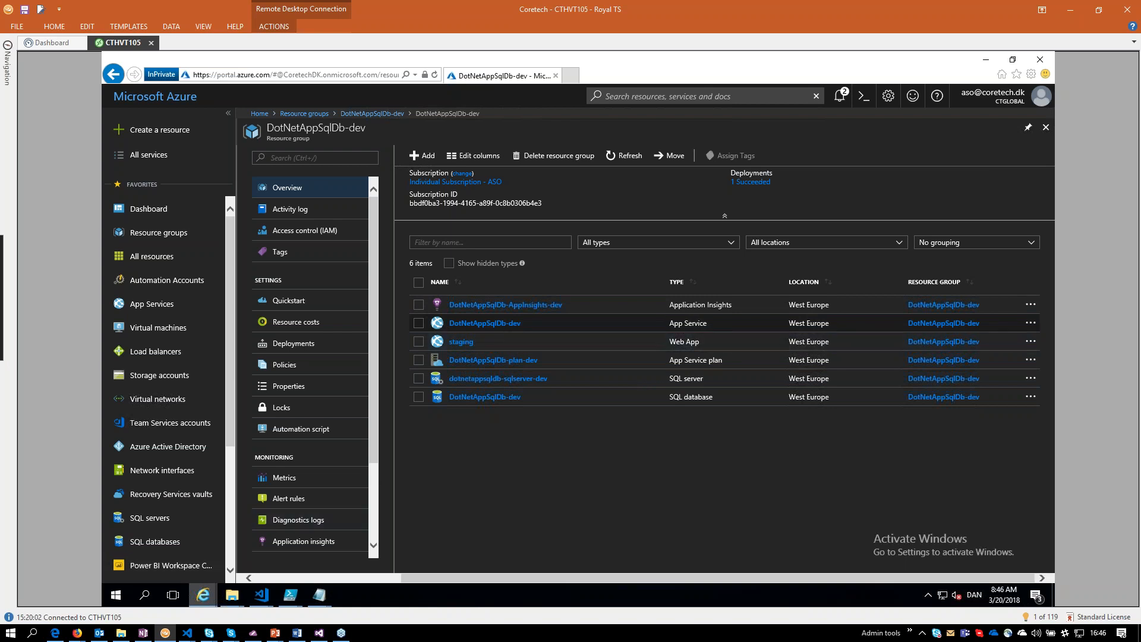
Return to the DevOps_Demo dashboard in Firefox and check the Release-23 environment status of DotNetAppSqlDb App.
mouse_move(164, 638)
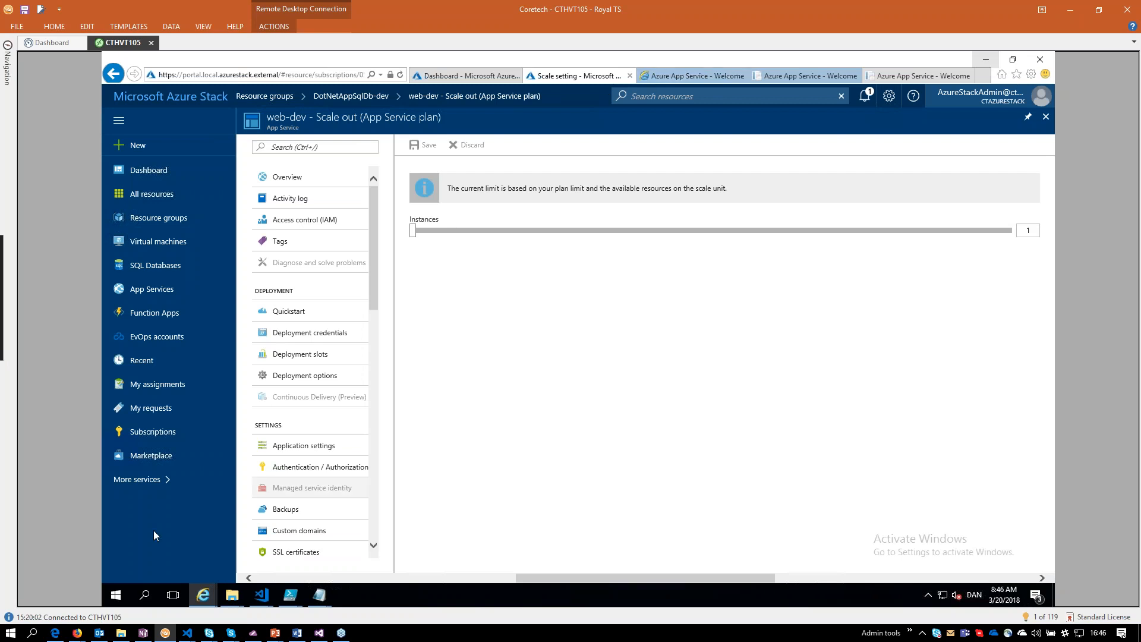
left_click(76, 632)
left_click(599, 588)
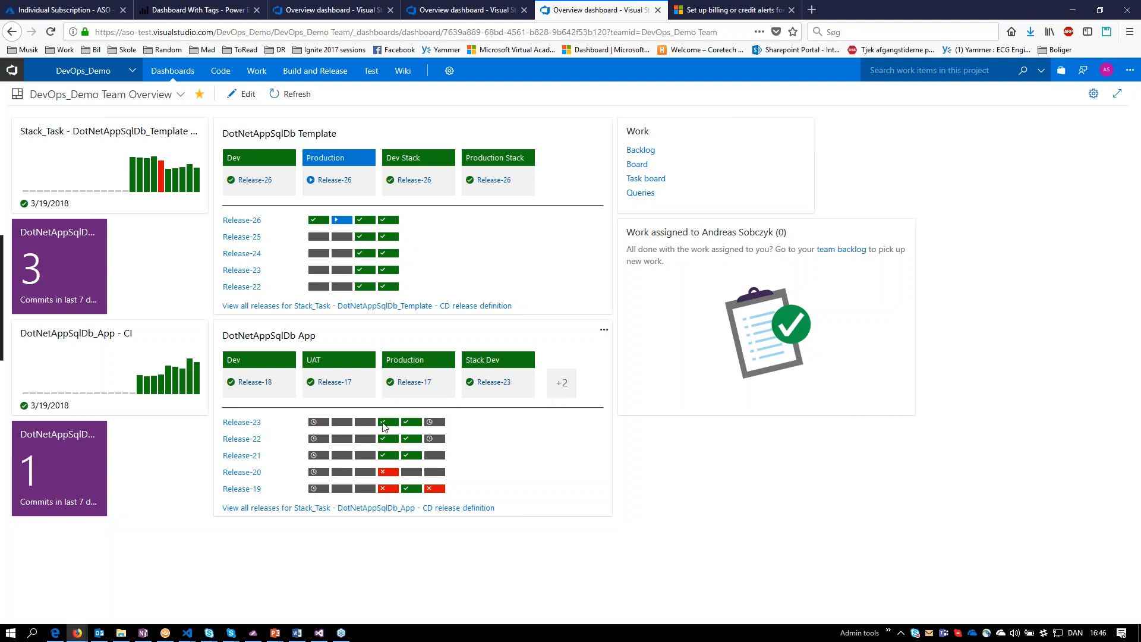
mouse_move(384, 426)
Switch back to the CTHVT105 session in Royal TS and reload the web-dev site to show the deployed application.
left_click(165, 632)
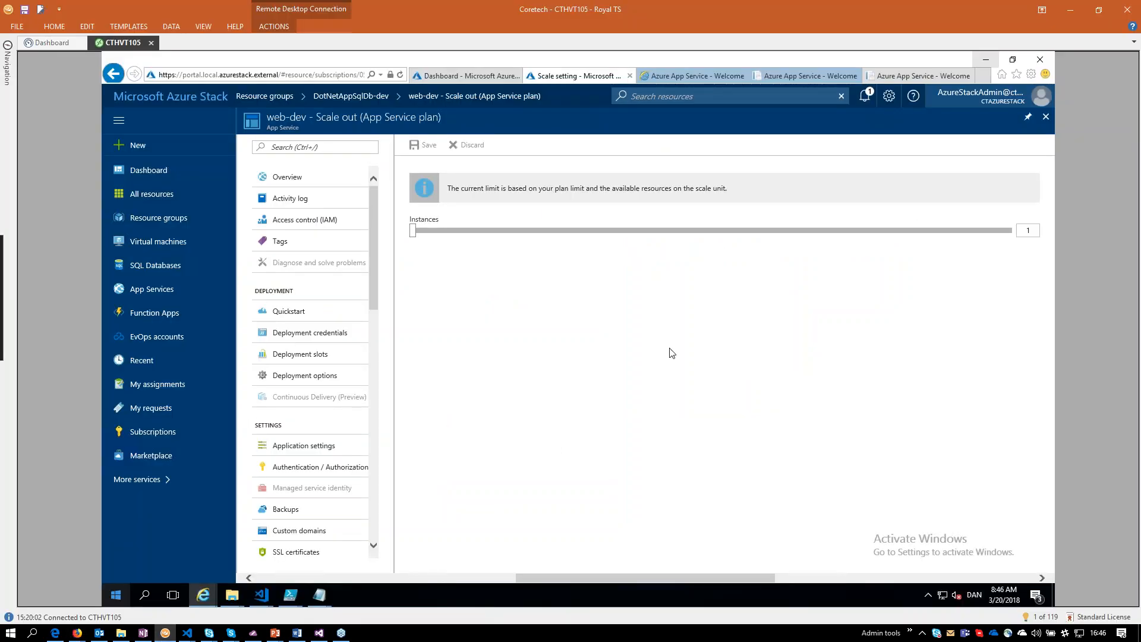
left_click(697, 75)
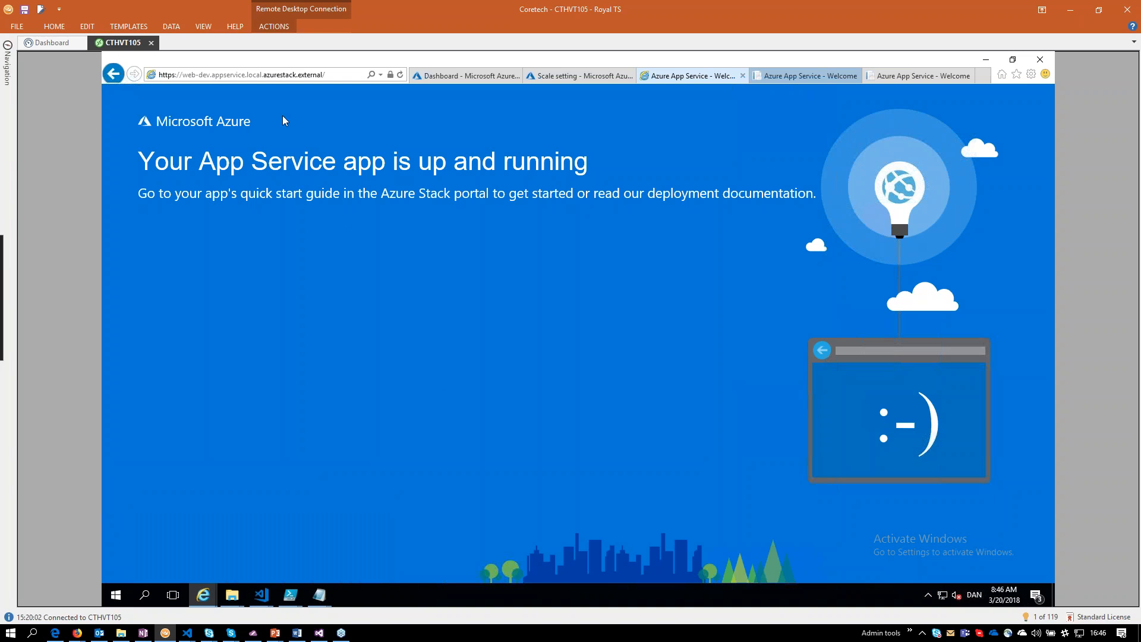
left_click(290, 75)
key("Return")
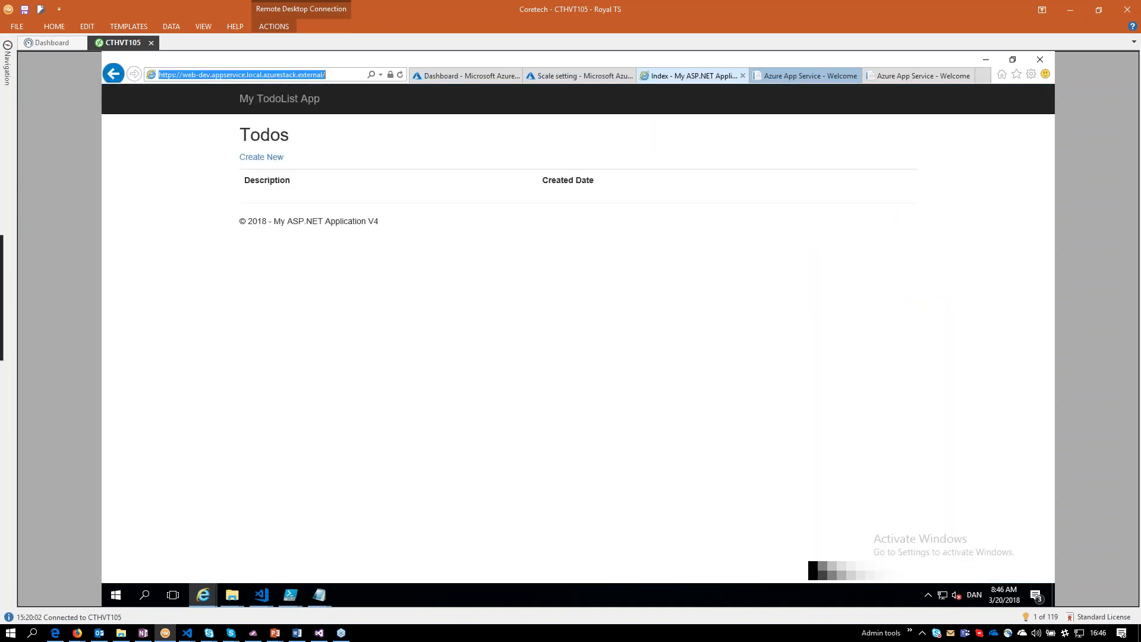
Create a todo item with the description "test todo" in My TodoList App.
left_click(275, 158)
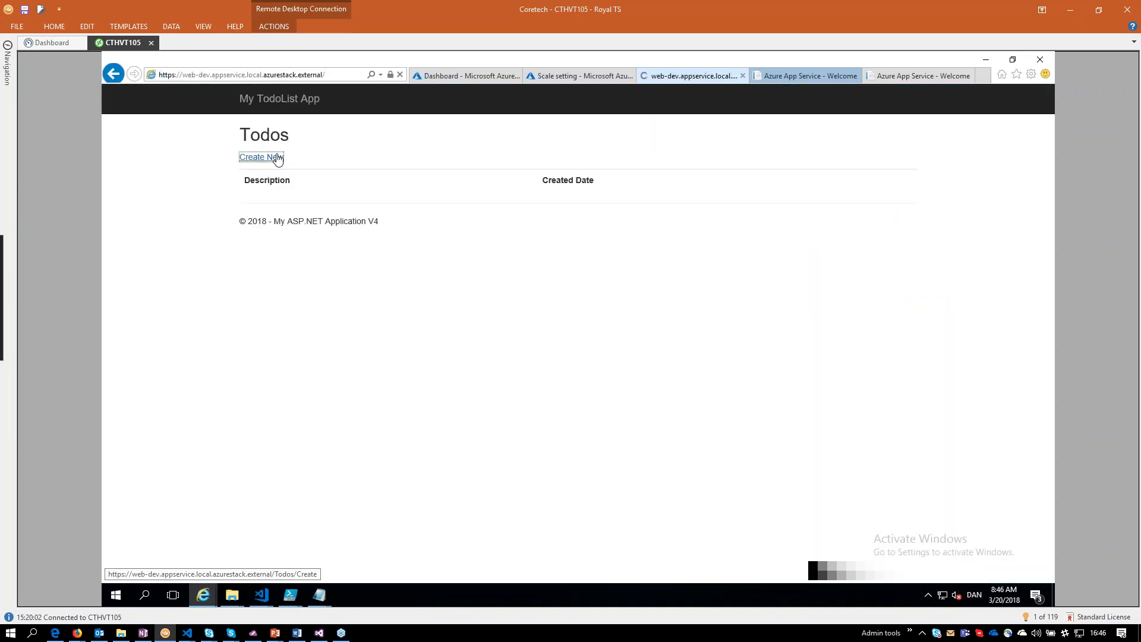
left_click(375, 197)
type("test ")
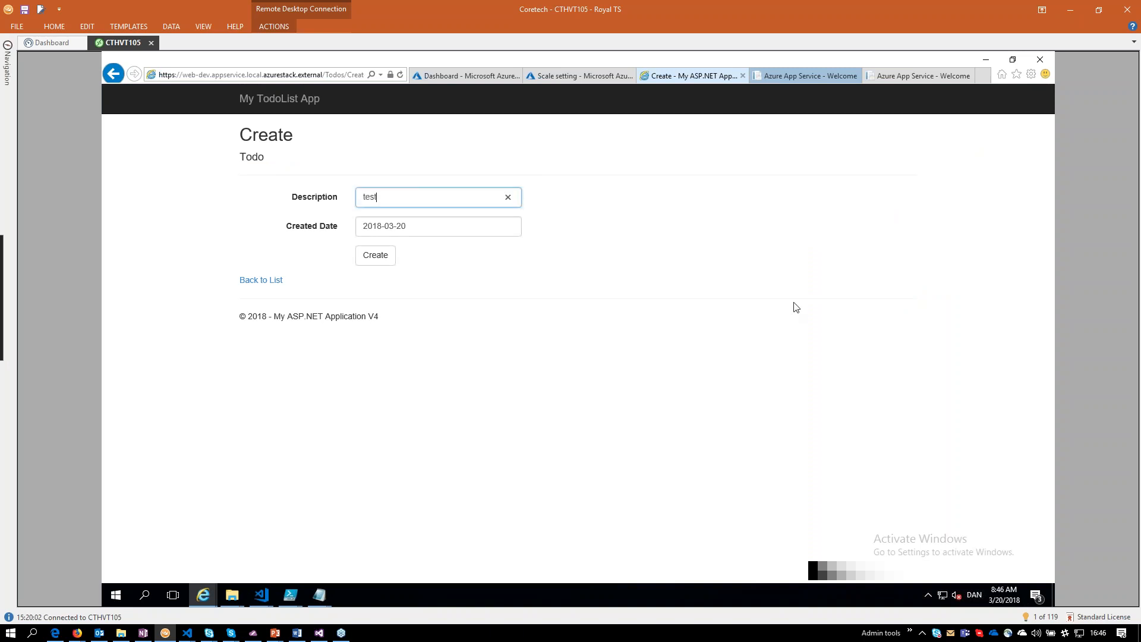
type("todo")
left_click(366, 259)
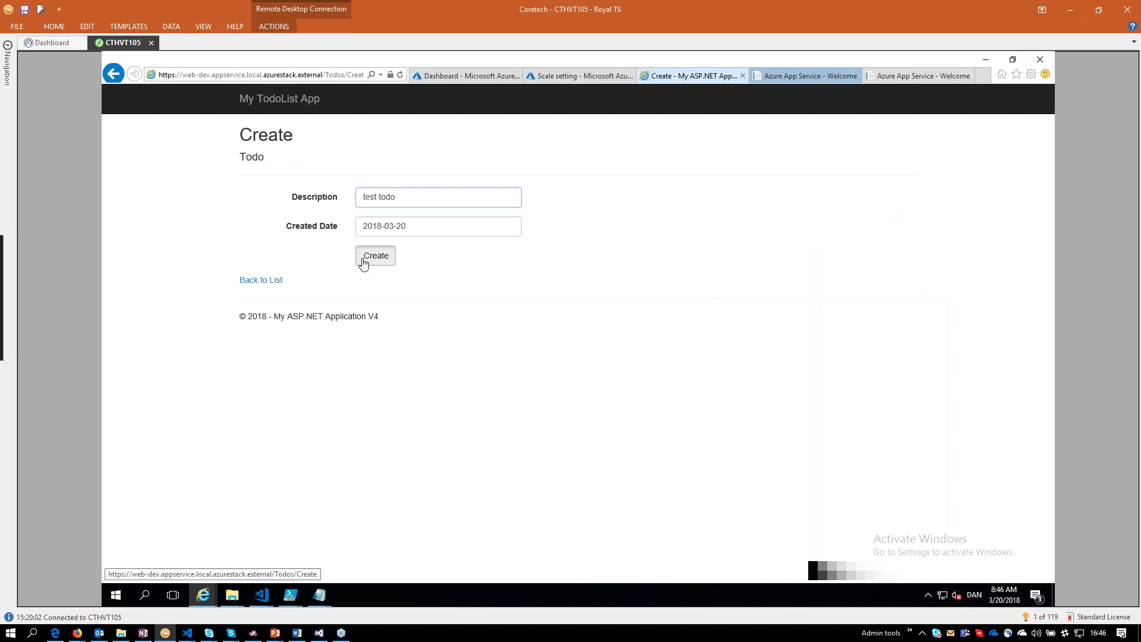
Add a second todo item with the description "wash the car".
left_click(278, 158)
left_click(413, 202)
type("wash the car")
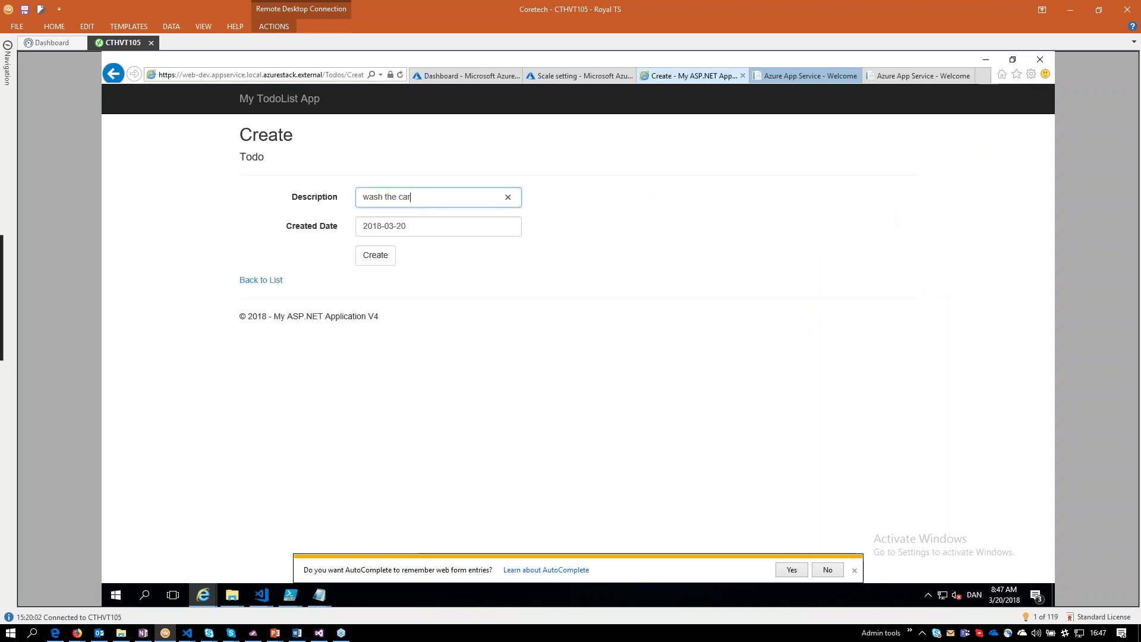
left_click(376, 256)
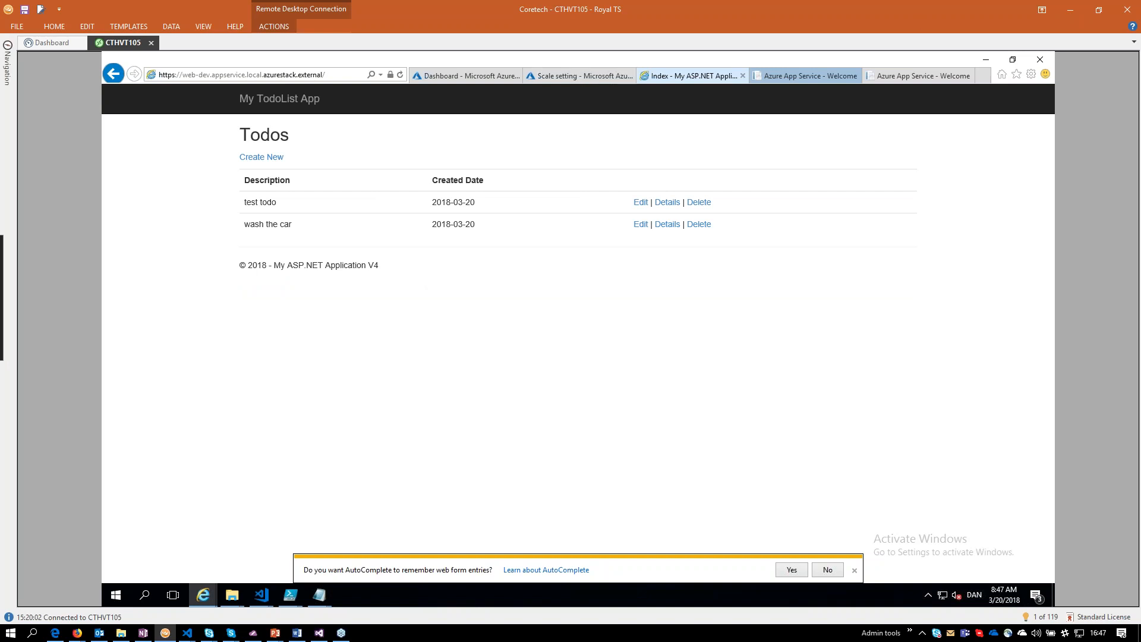
Compare the web-prd-uat welcome page with the web-dev todo list and highlight "Application V4" in the web-dev footer.
left_click(829, 76)
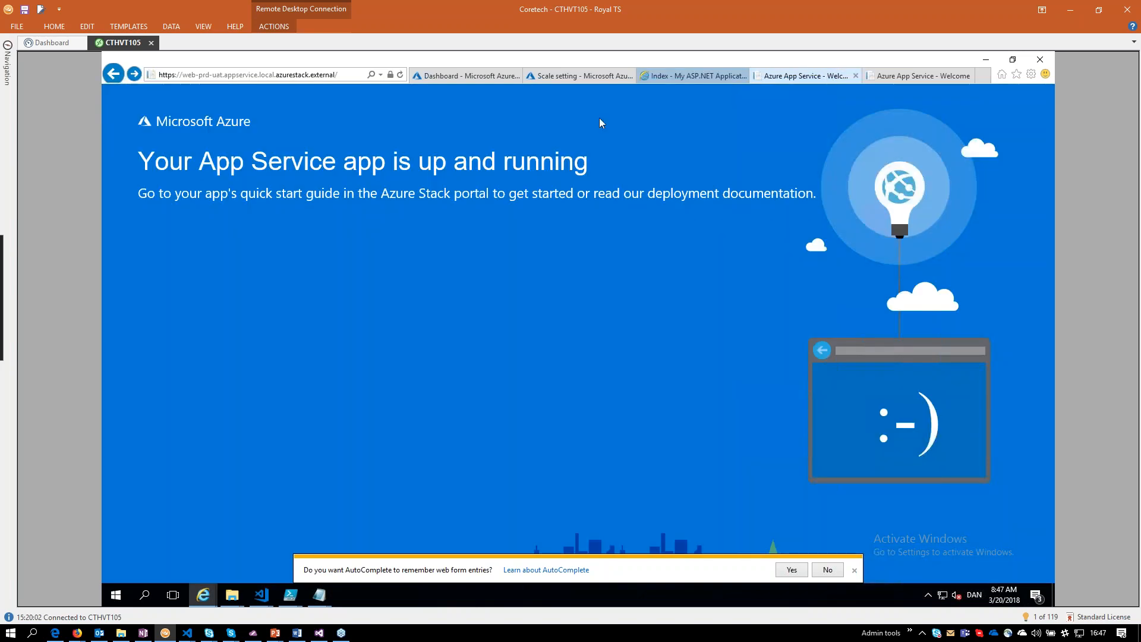
left_click(666, 80)
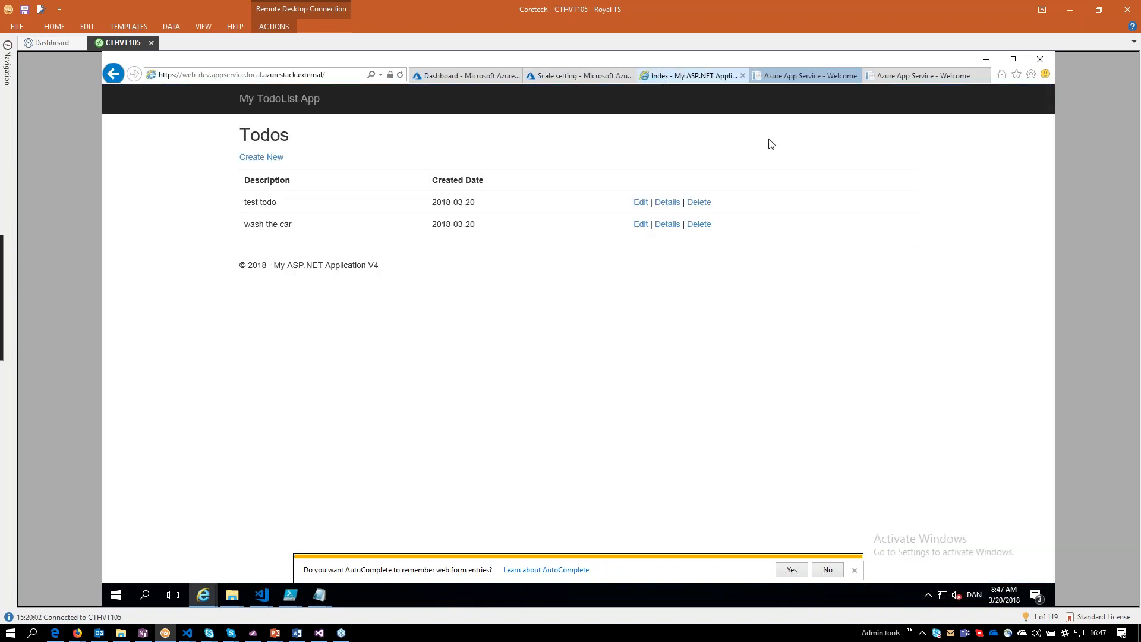
left_click(767, 80)
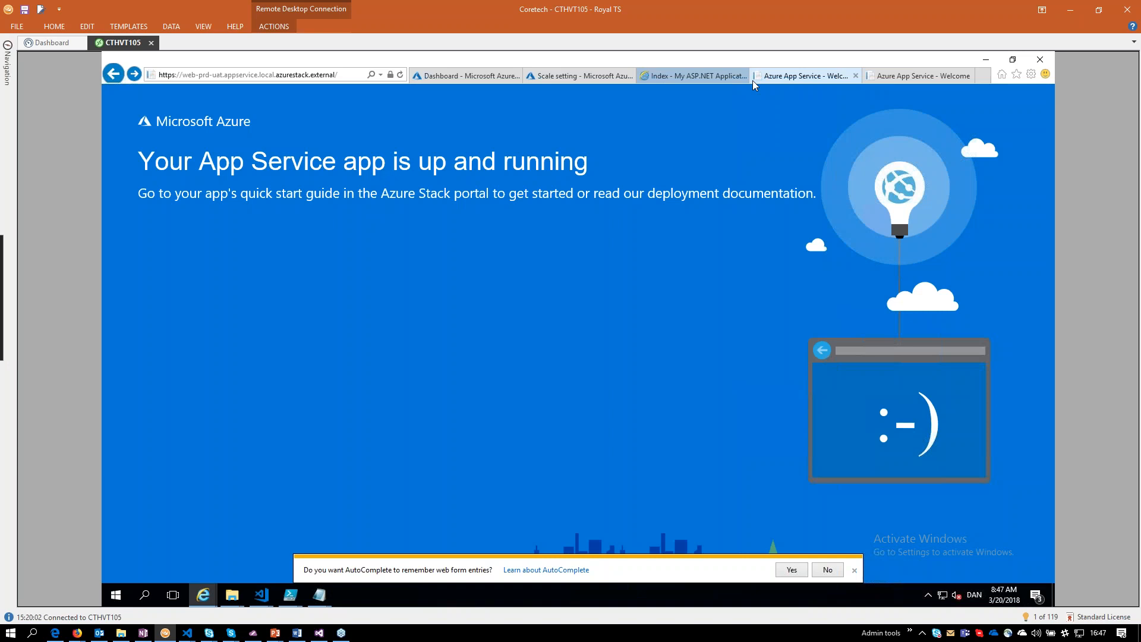
left_click(728, 82)
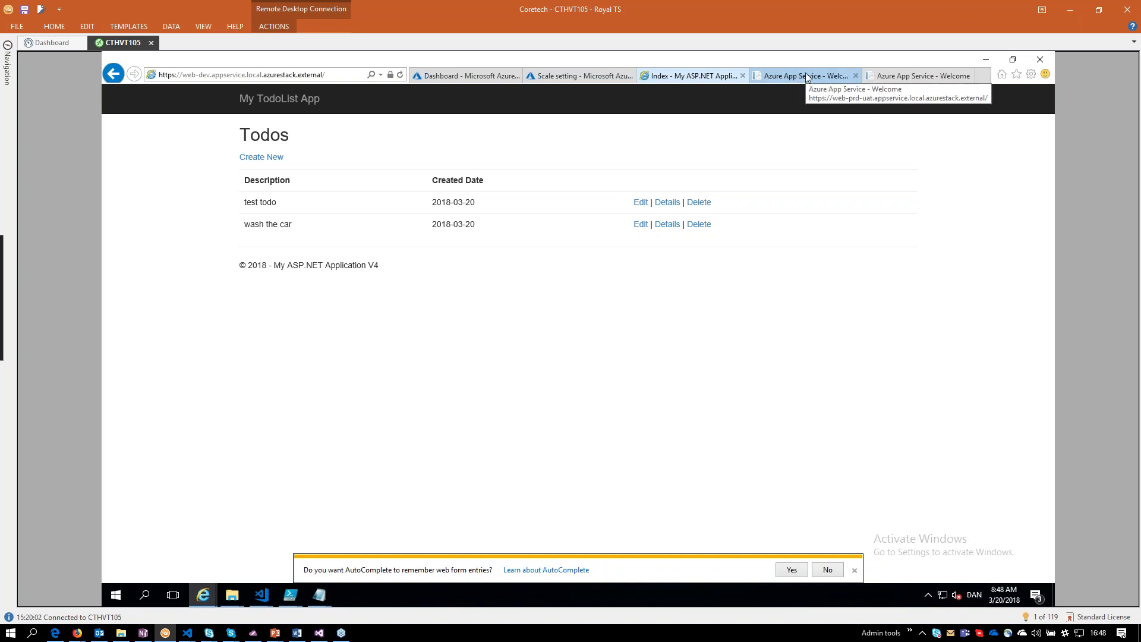
left_click_drag(390, 269, 355, 269)
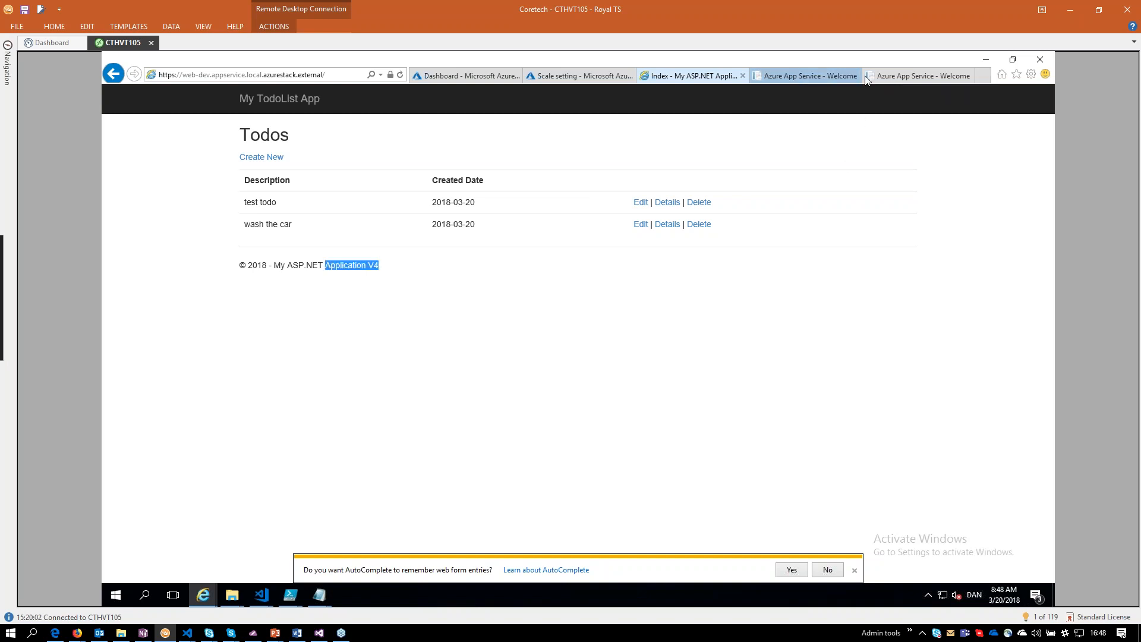
Reload the web-prd-uat site, highlight the uat part of its address, and show the web-prd site for comparison.
left_click(820, 74)
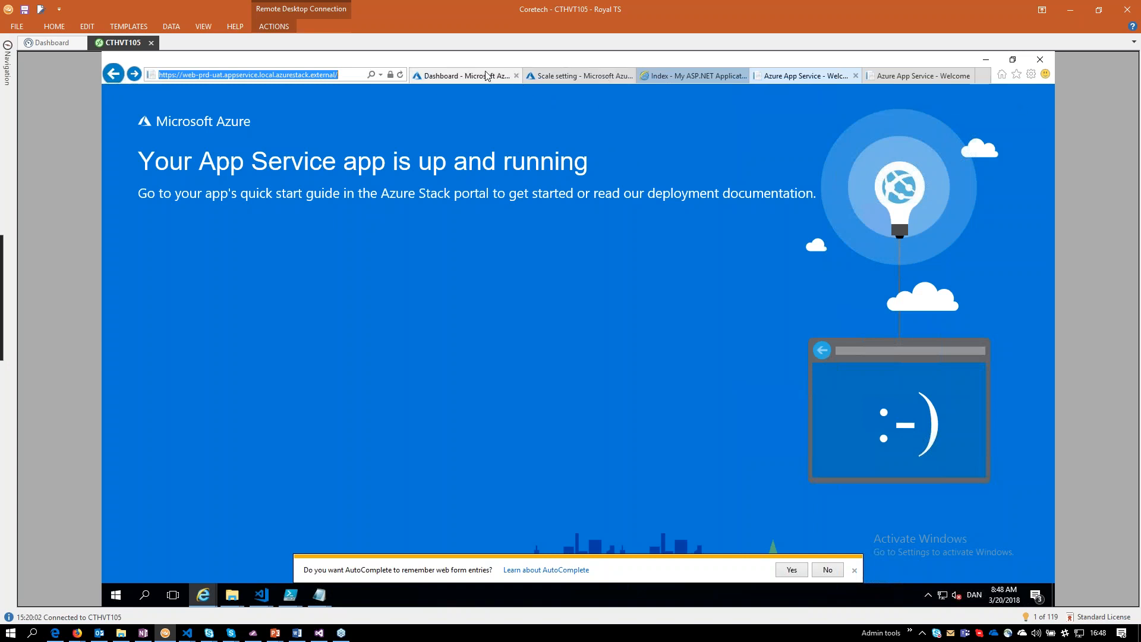
key("F5")
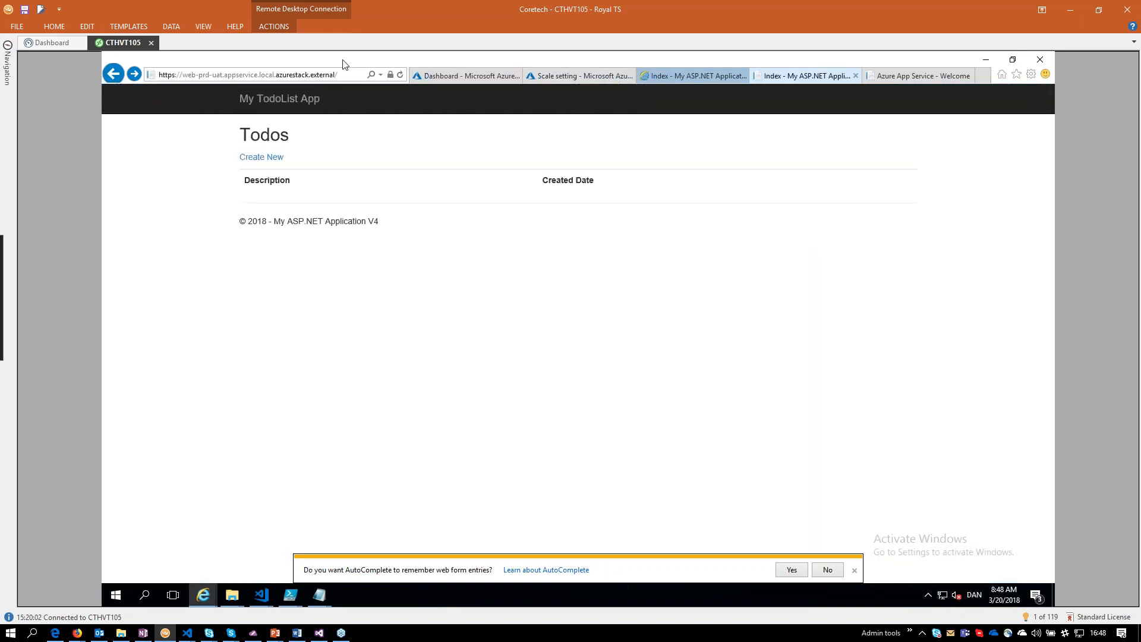
left_click(212, 77)
left_click(213, 76)
left_click_drag(212, 75, 224, 75)
left_click(943, 77)
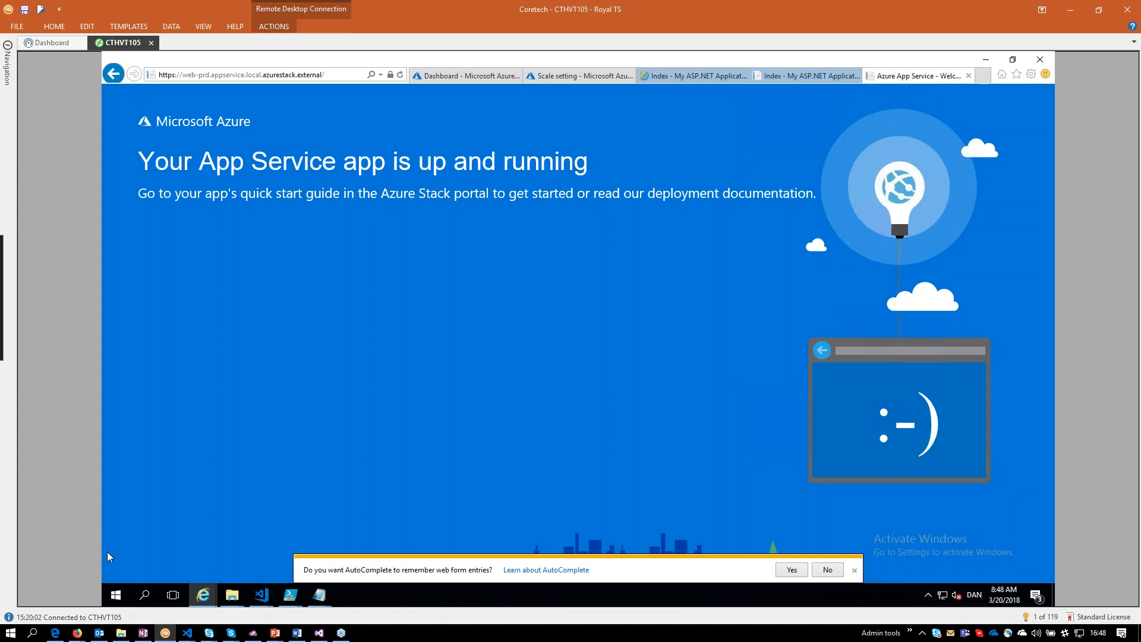
In Firefox, approve the pending pre-deployment of Release-23's last environment in Stack_Task - DotNetAppSqlDb_App - CD with the comment "ok".
left_click(80, 634)
left_click(578, 589)
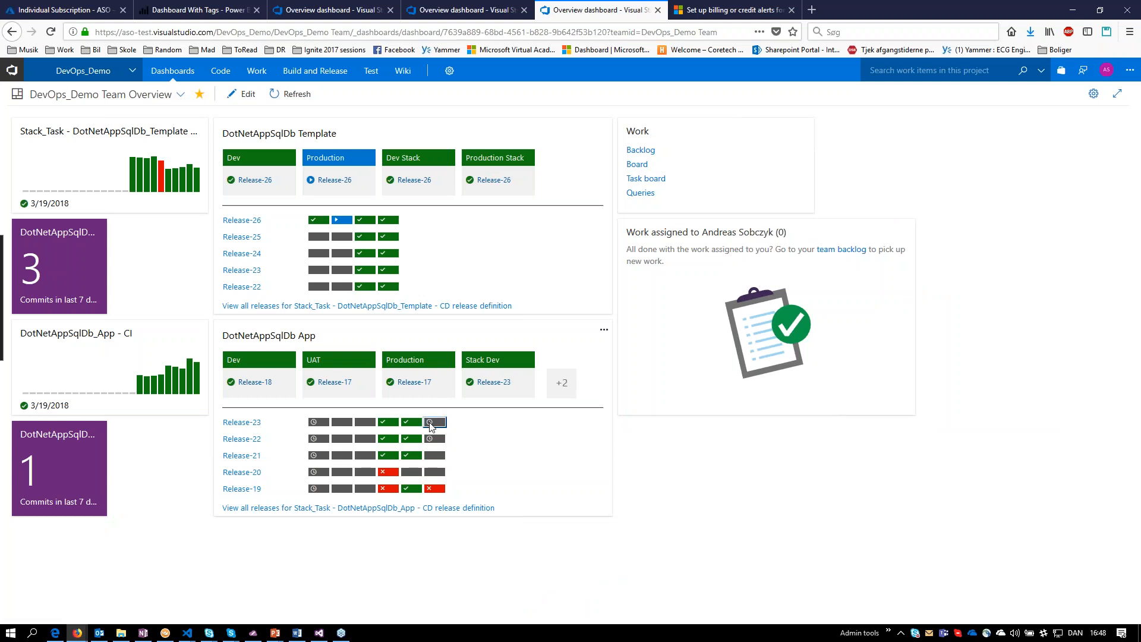
left_click(522, 382)
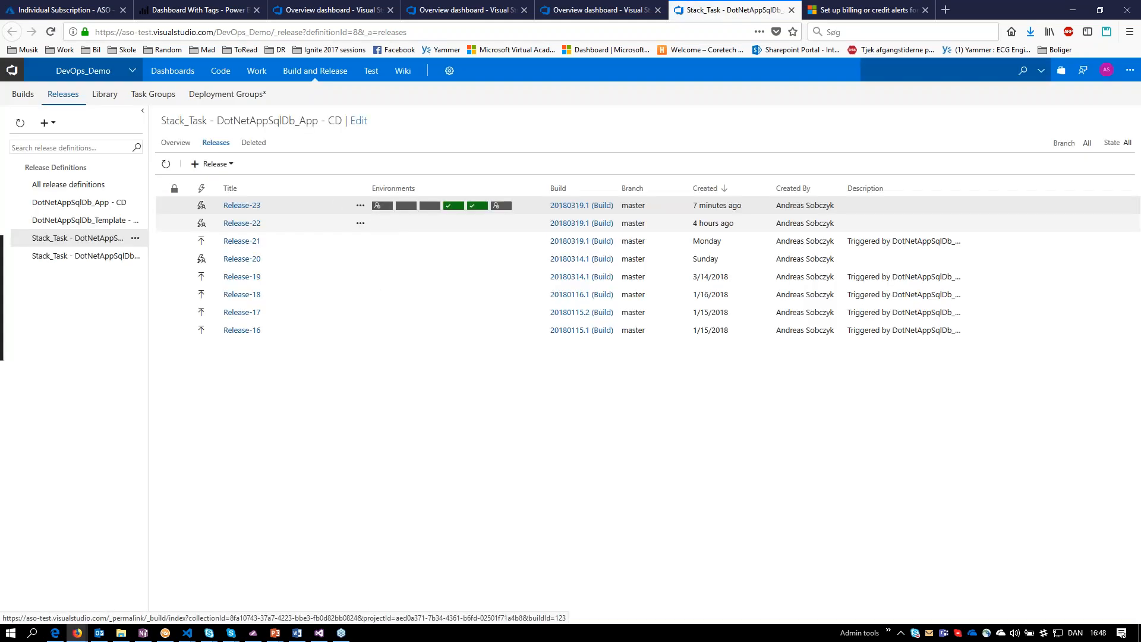
left_click(504, 206)
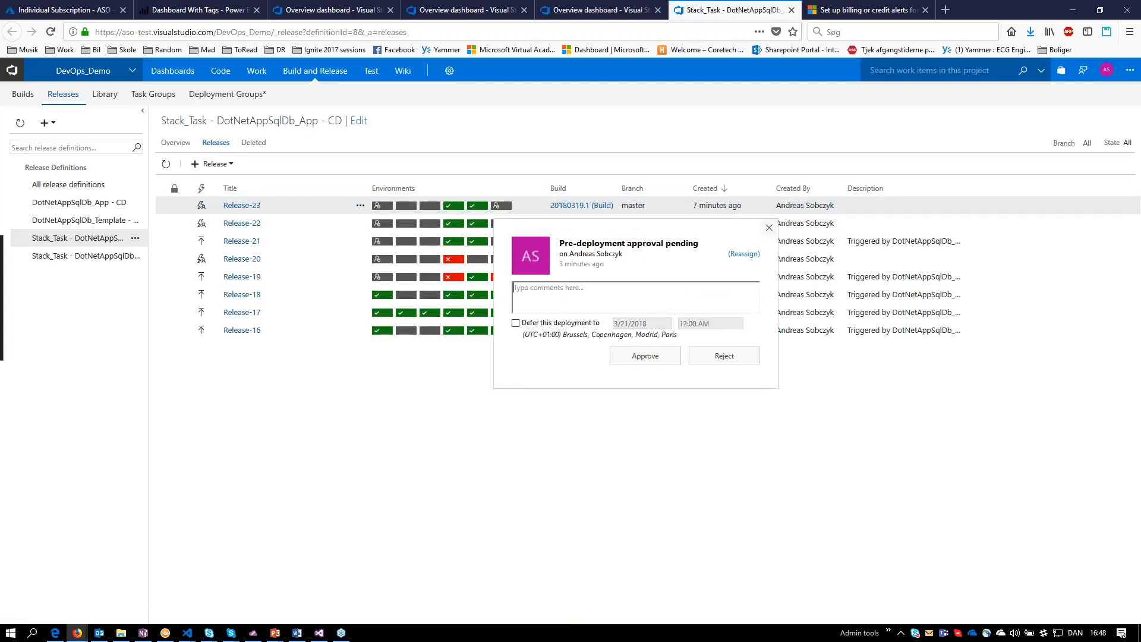
type("ok")
left_click(645, 355)
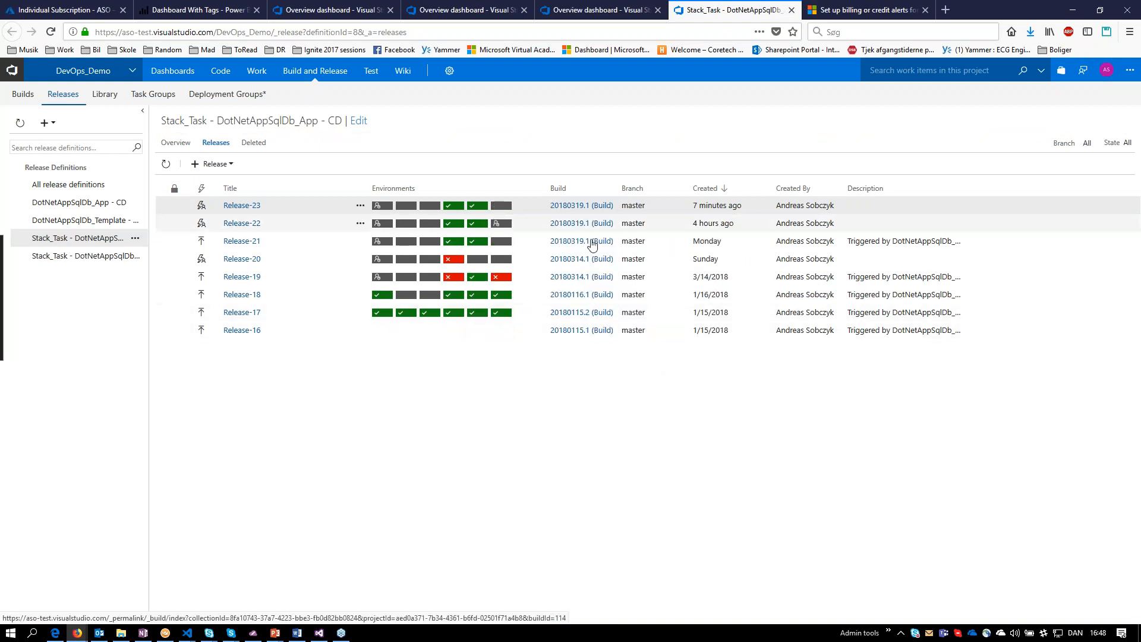
Return to the Azure Stack portal in Royal TS and open the web-prd App Service in the DotNetAppSqlDb-prd resource group.
left_click(1073, 10)
left_click(580, 75)
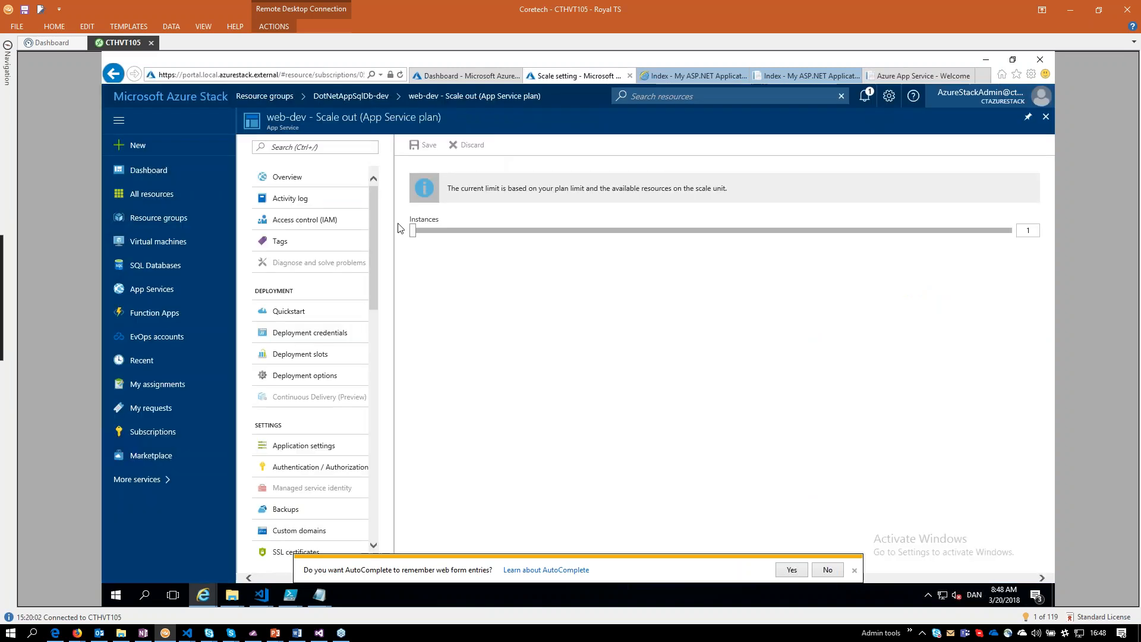
left_click(265, 96)
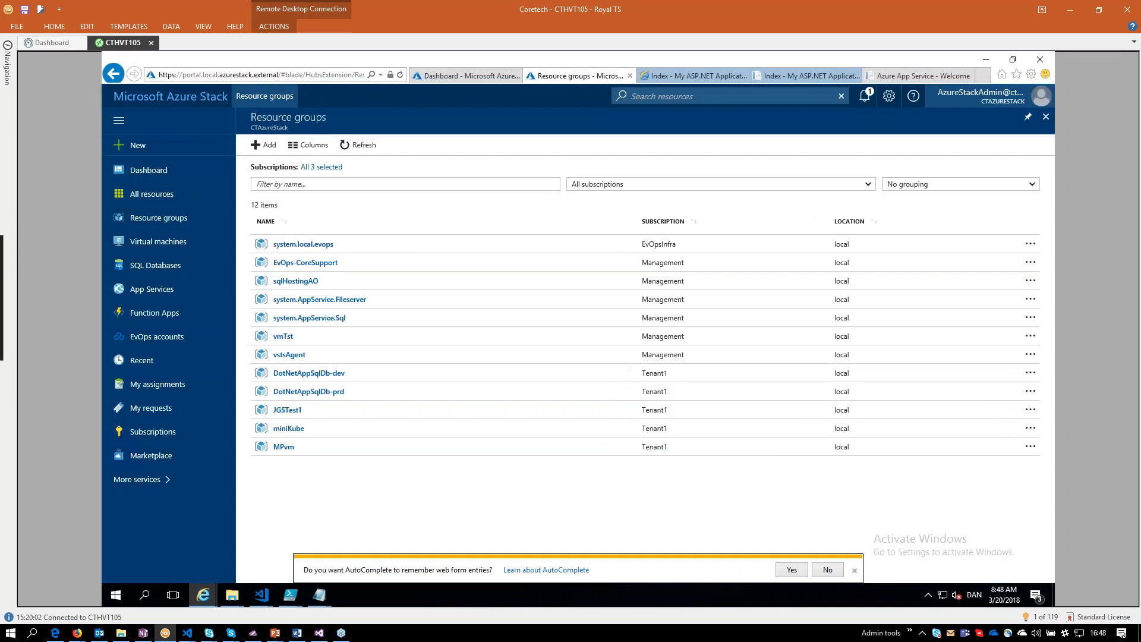
left_click(331, 392)
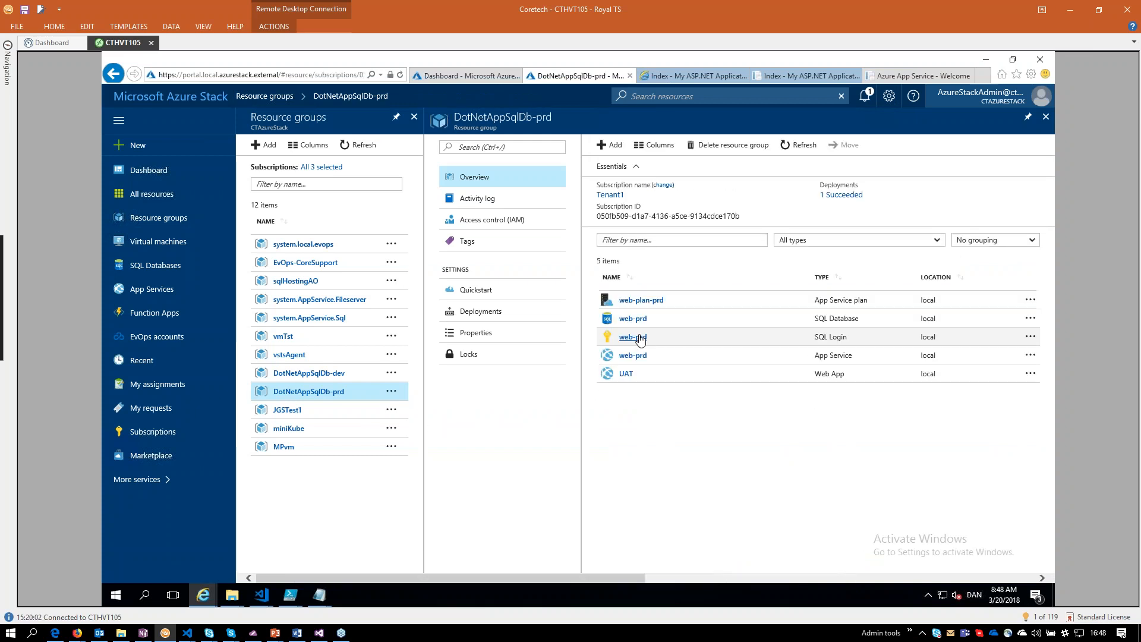
left_click(633, 355)
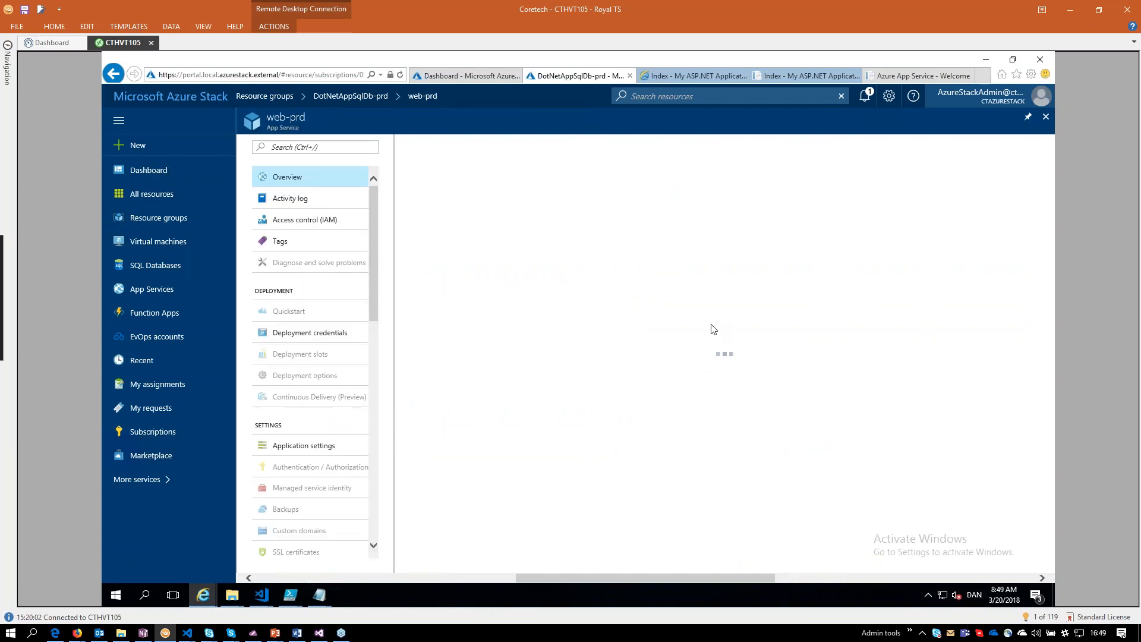
In the Firefox release list, demonstrate deferring Release-22's pending approval to 3/21/2018 12:00 AM, and dismiss it without approving.
left_click(319, 634)
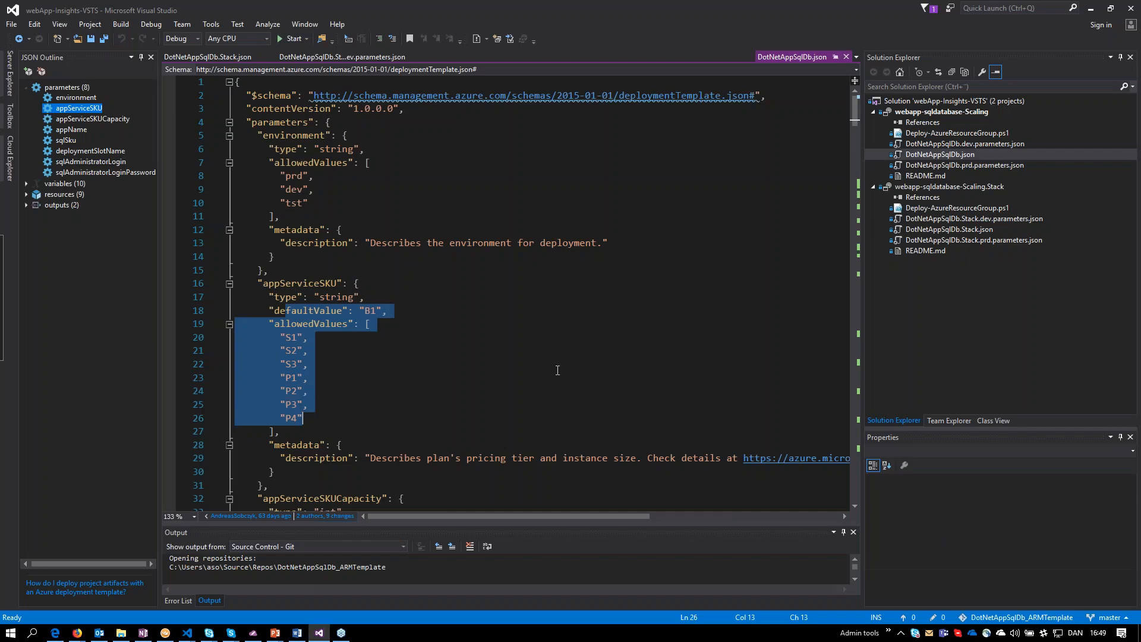
left_click(166, 633)
left_click(78, 633)
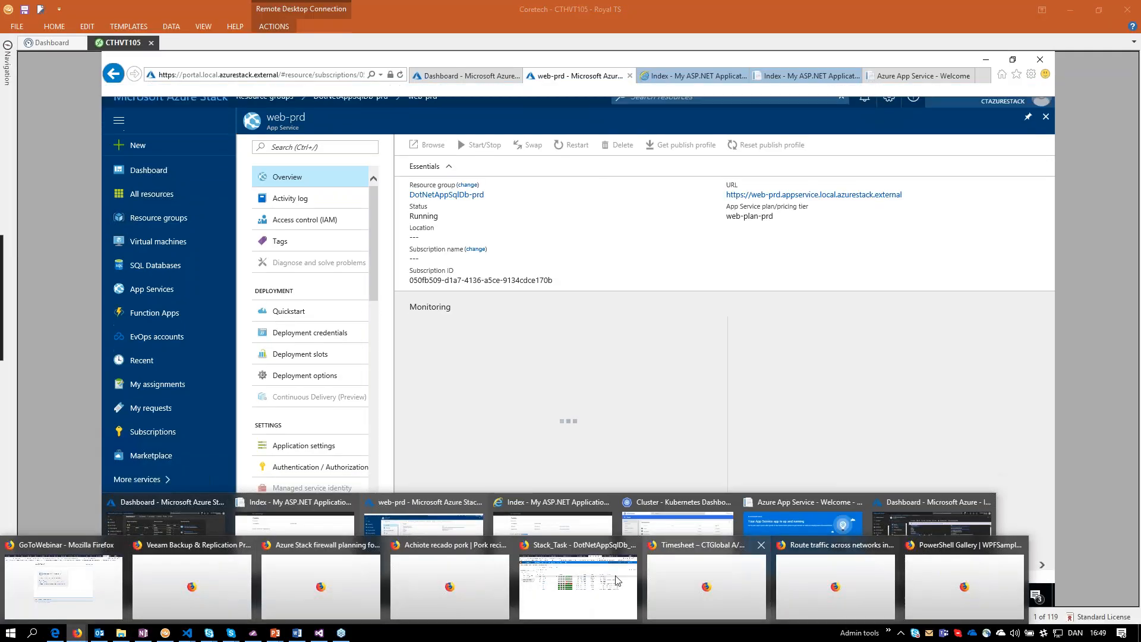
left_click(617, 581)
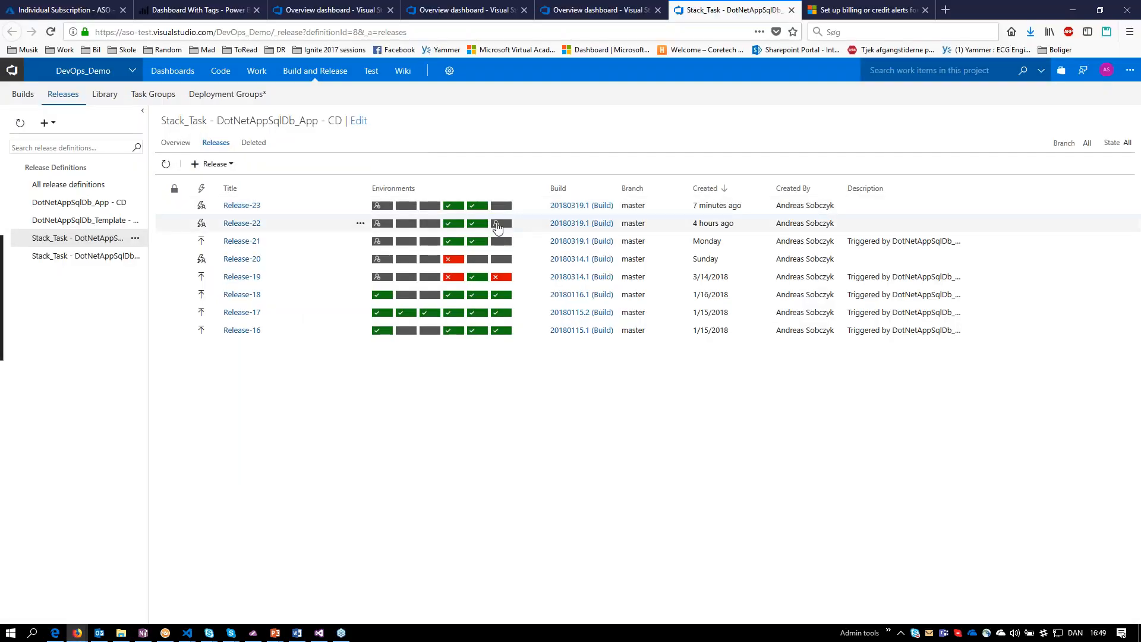
left_click(498, 224)
left_click(516, 341)
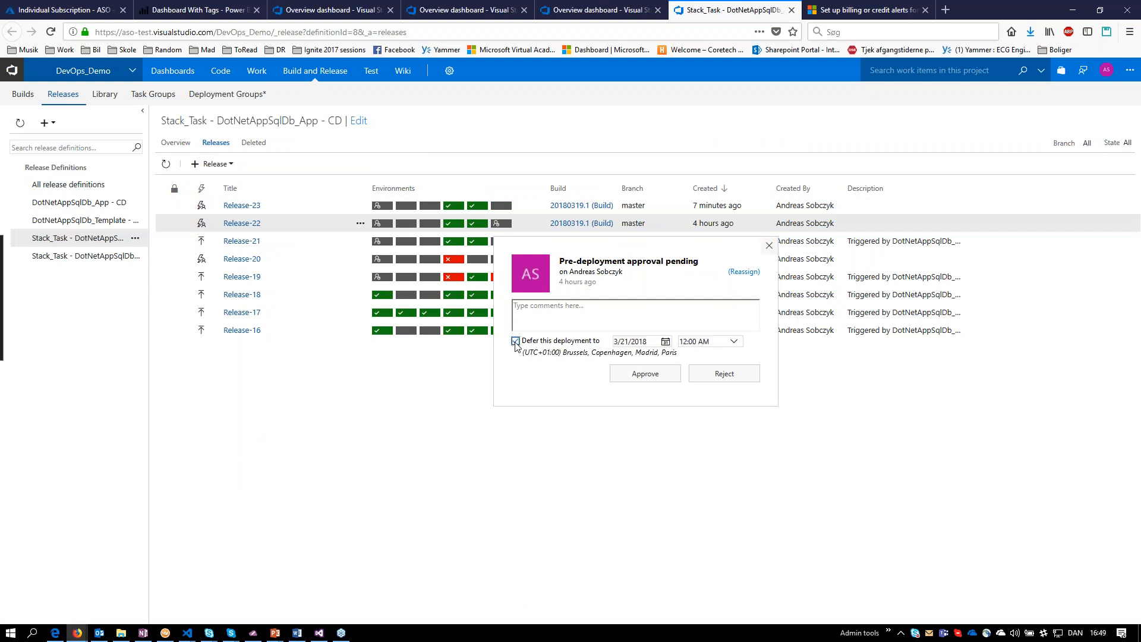
left_click_drag(523, 341, 600, 341)
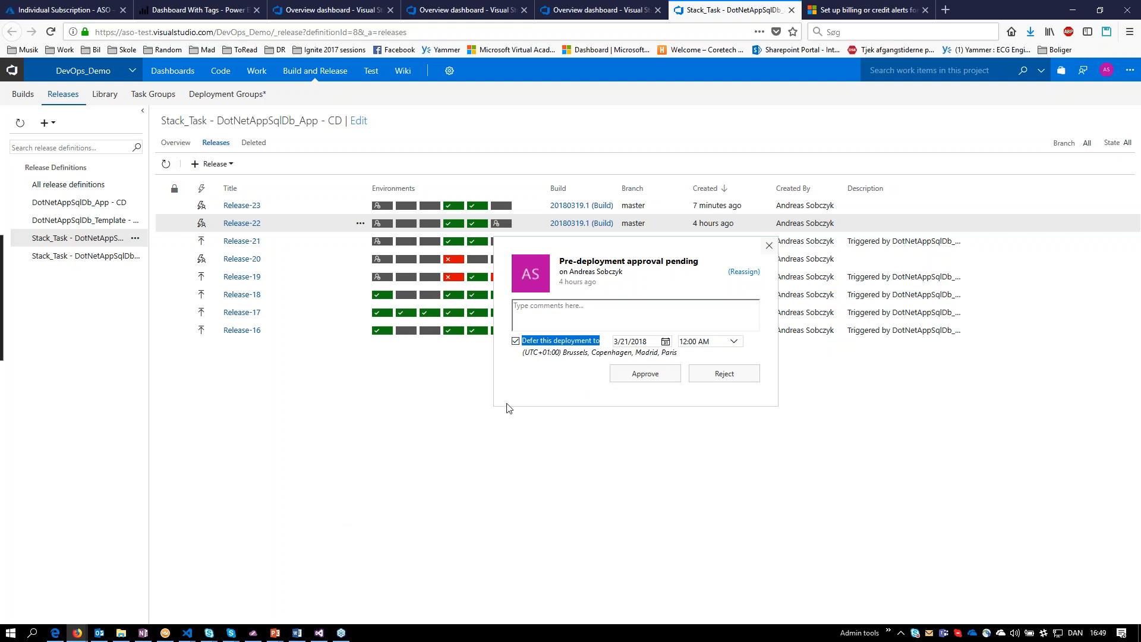
left_click(382, 489)
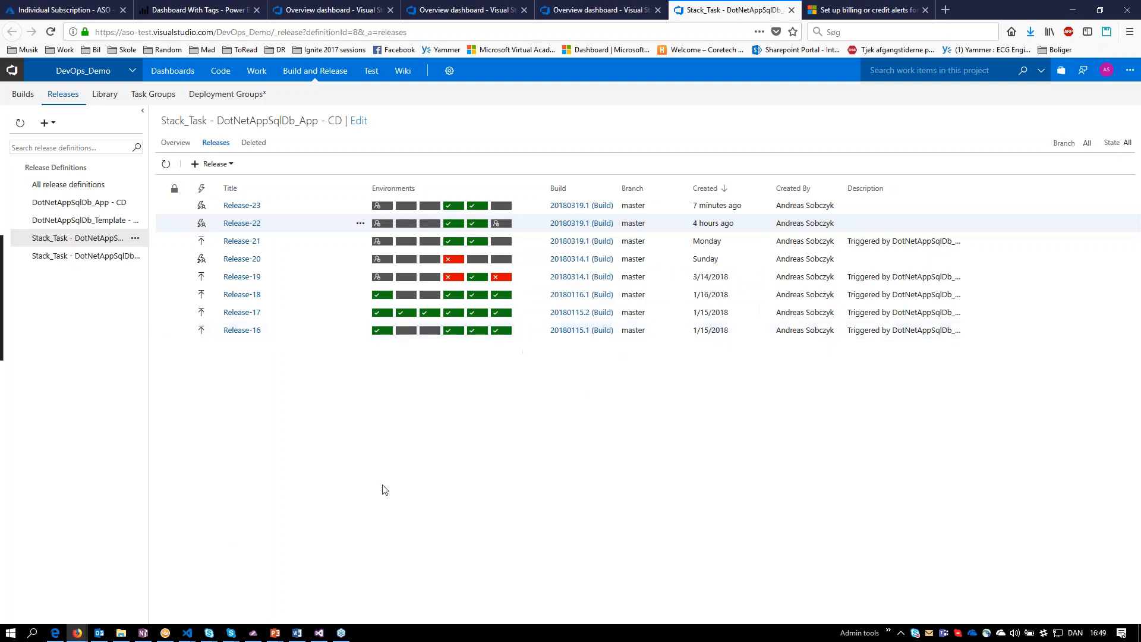
Switch back to the CTHVT105 session, compare the web-prd-uat and web-prd sites, and show the Azure Stack administration dashboard.
left_click(166, 633)
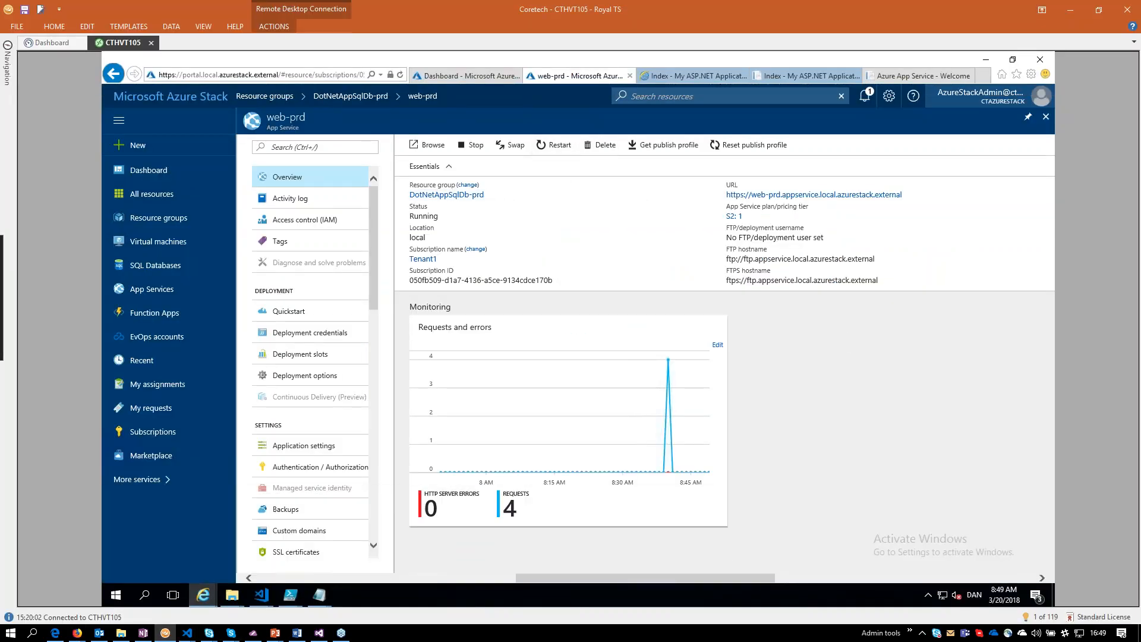
left_click(810, 78)
left_click(927, 79)
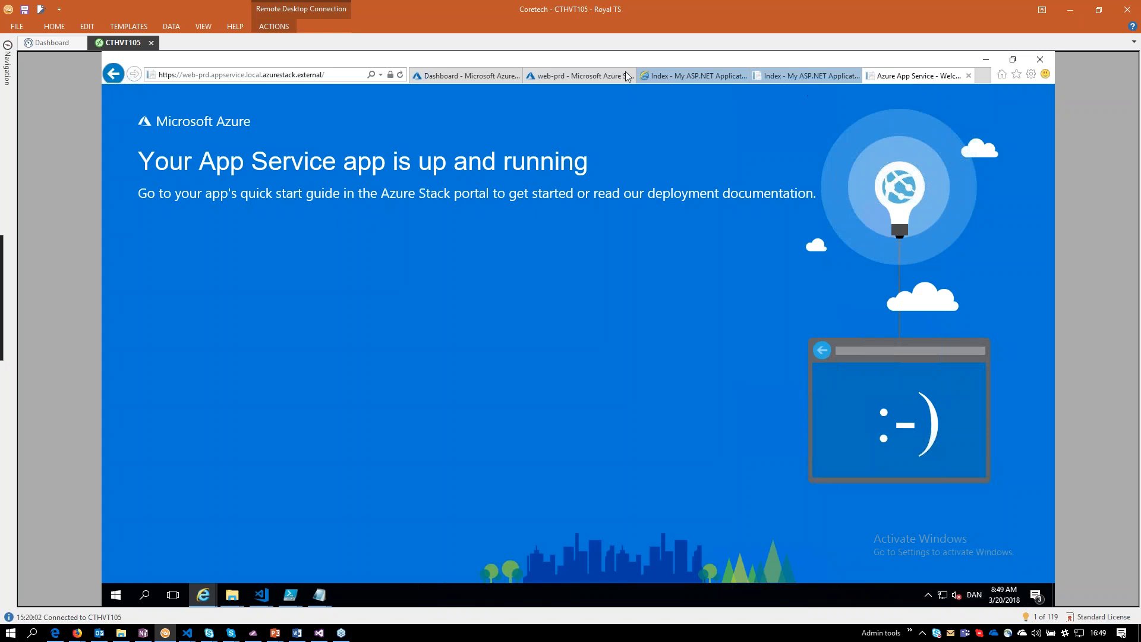
left_click(786, 76)
left_click(886, 76)
key("ctrl+shift+Tab")
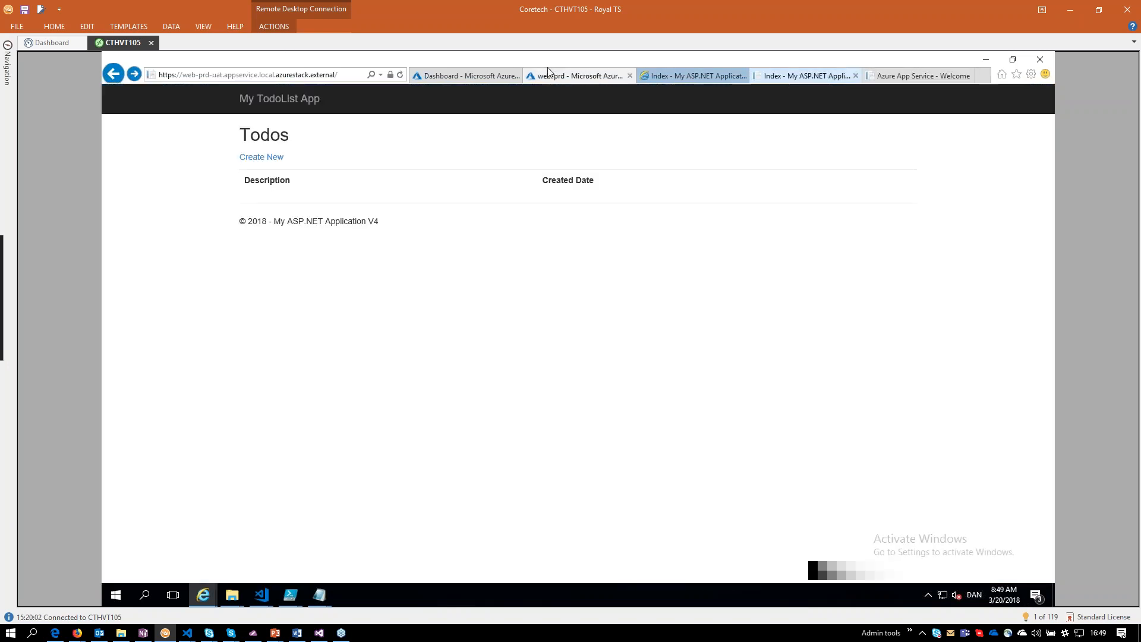
left_click(904, 75)
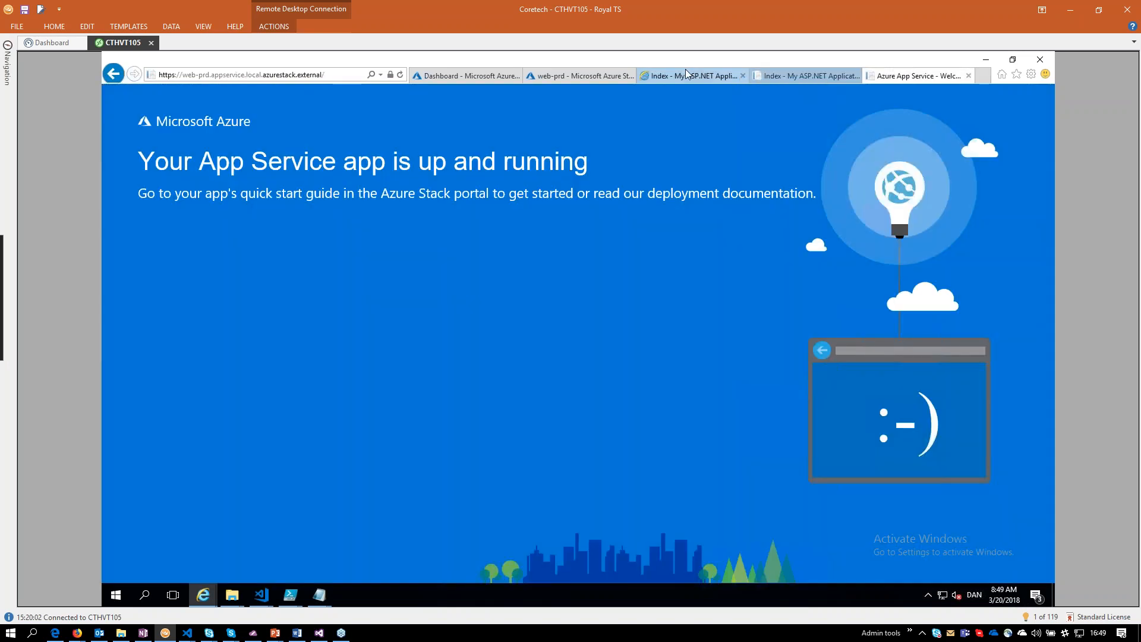
left_click(484, 77)
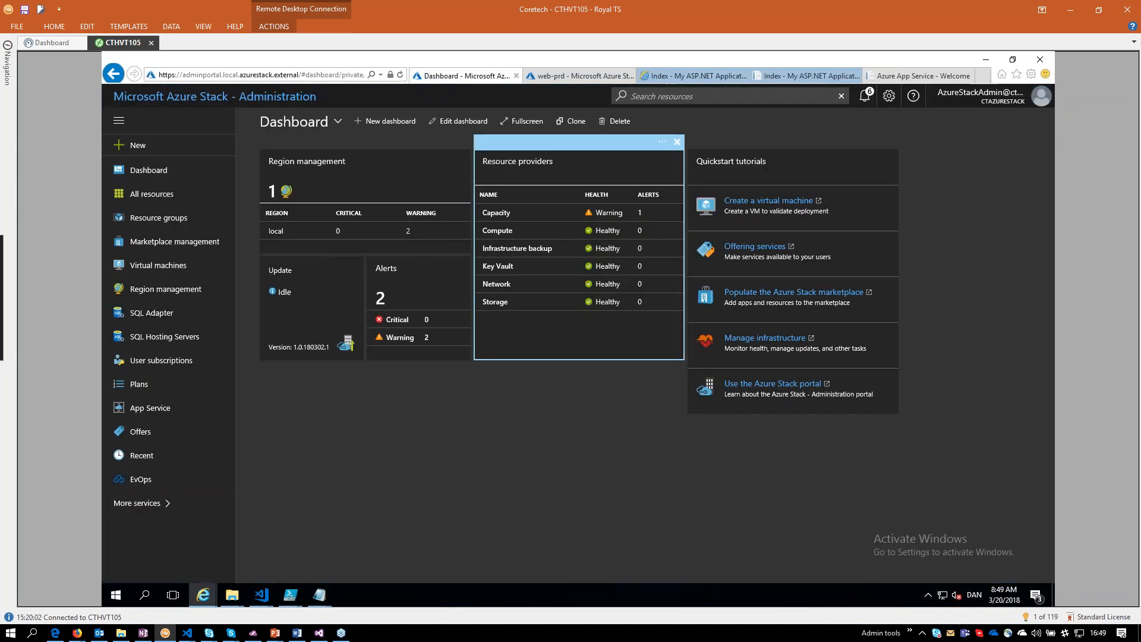
Show the web-prd overview in the portal, and reload the web-prd-uat site to compare it with web-prd.
left_click(579, 76)
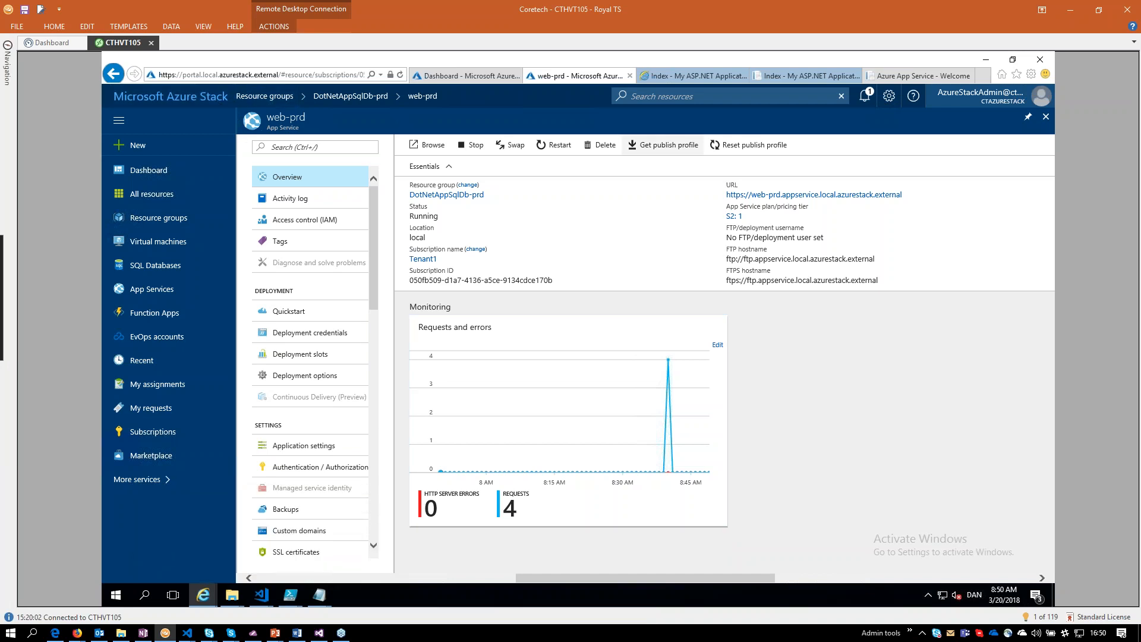
left_click(901, 75)
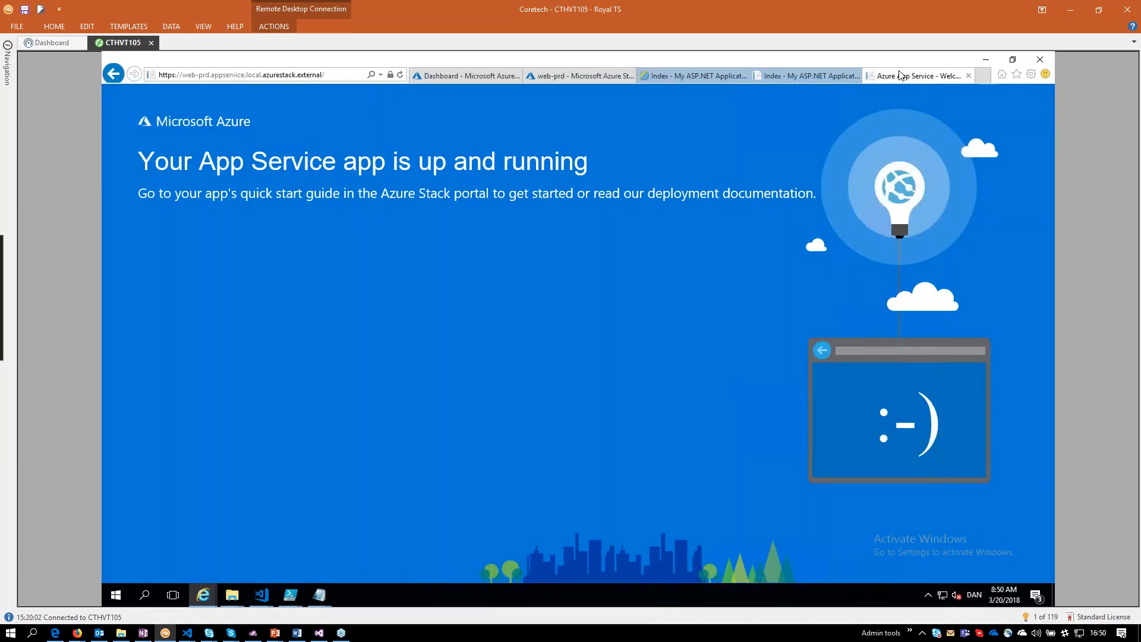
left_click(801, 76)
key("F5")
left_click(882, 82)
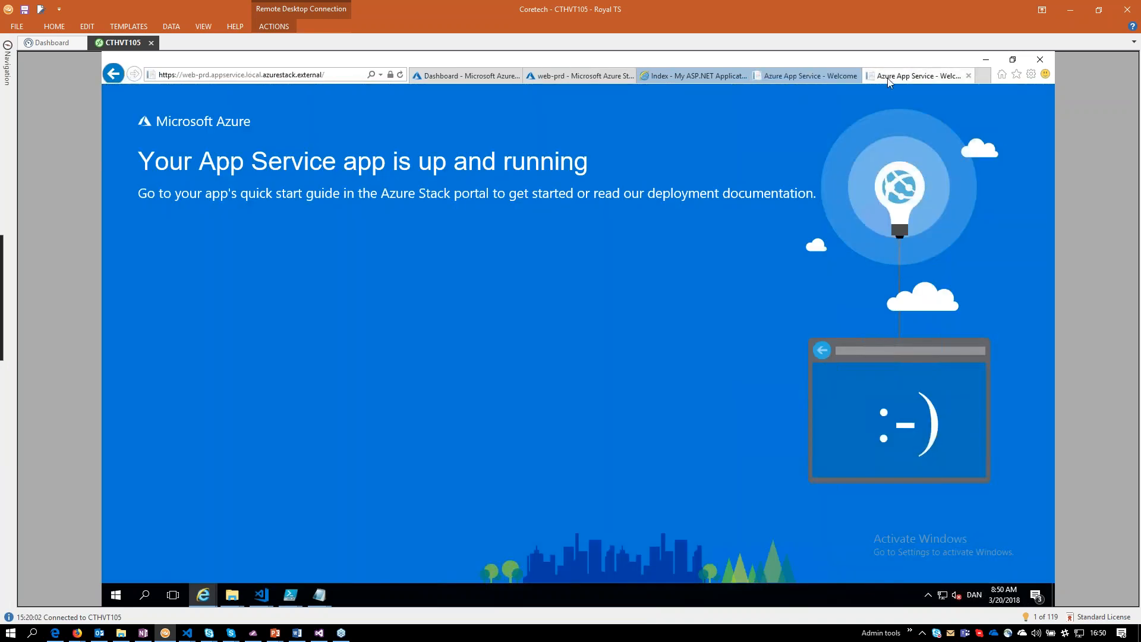
left_click(813, 81)
key("F5")
Switch to the Kubernetes dashboard window, view the default namespace overview, and minimize the window.
mouse_move(203, 595)
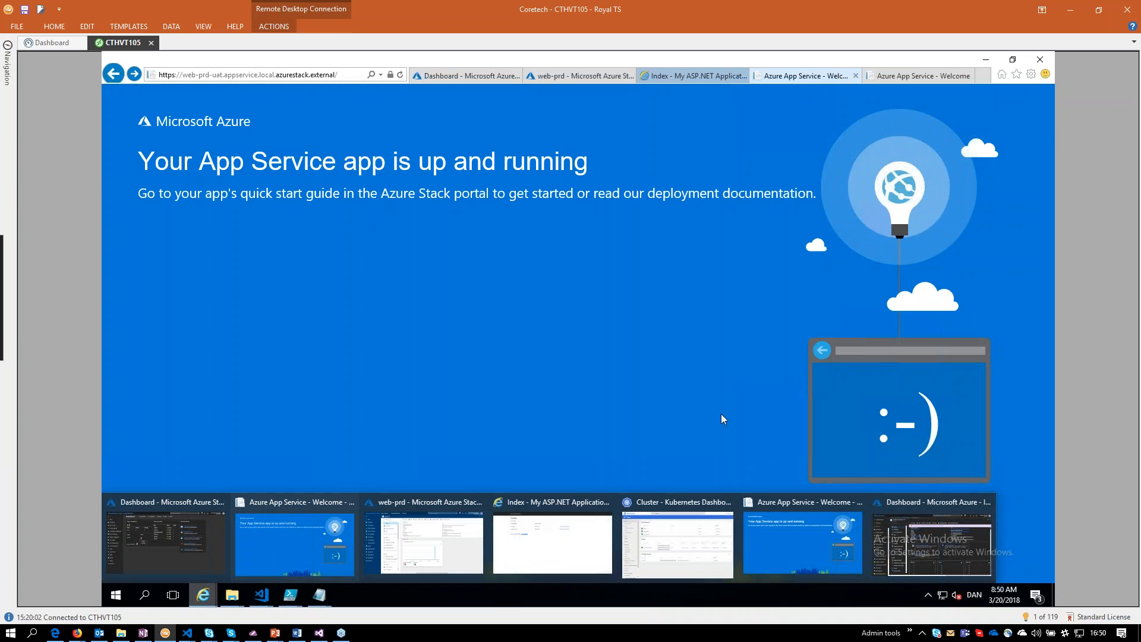
left_click(451, 79)
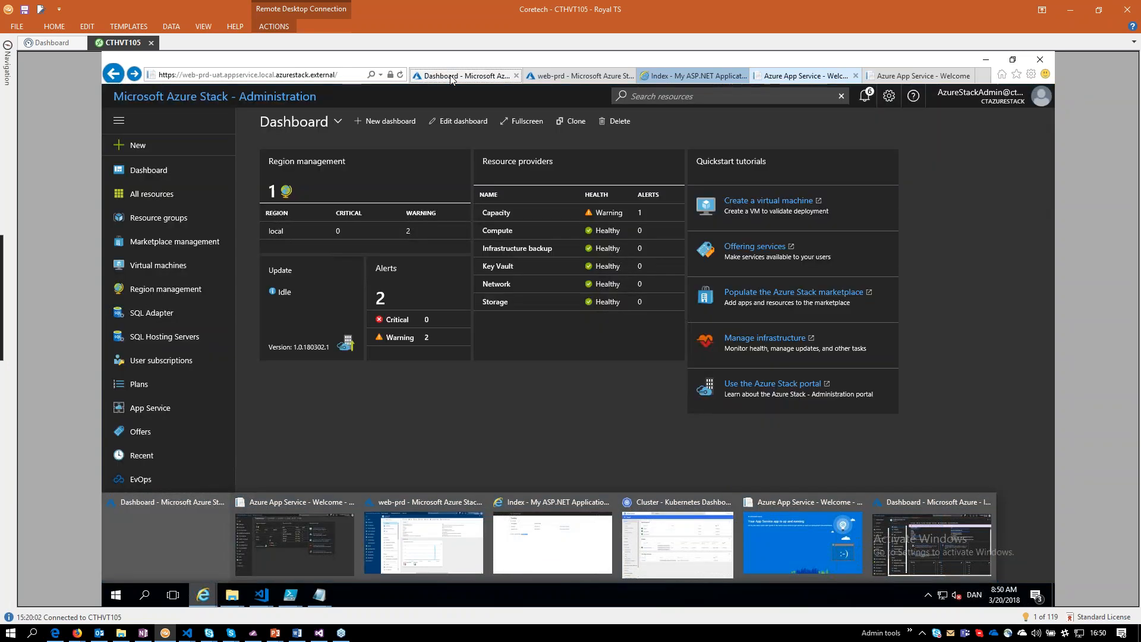
left_click(526, 79)
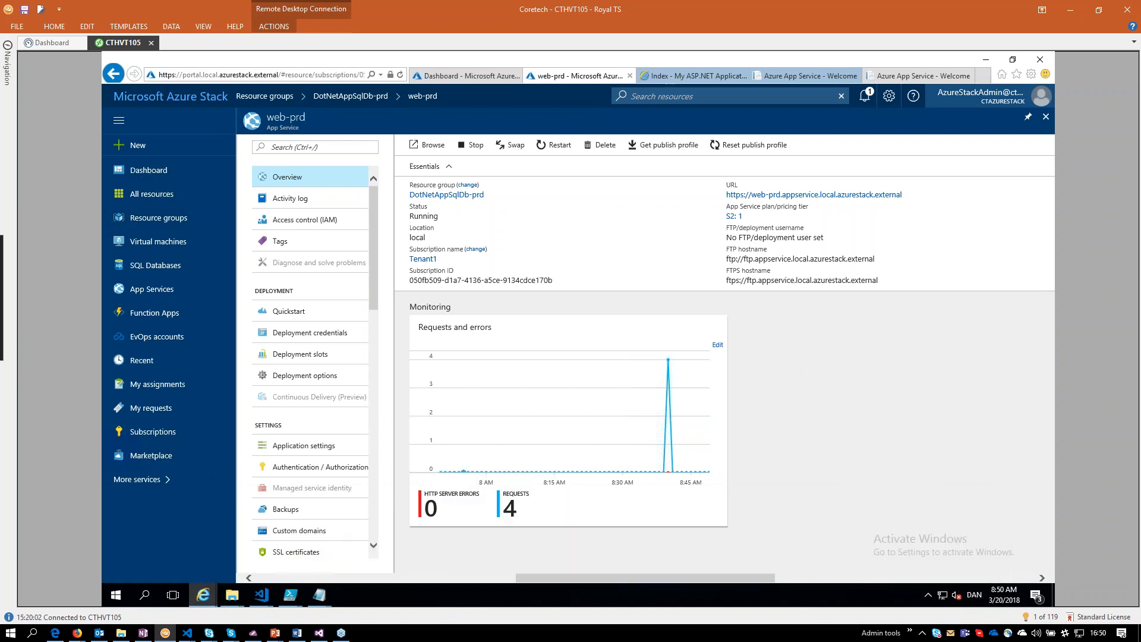
mouse_move(203, 595)
left_click(719, 552)
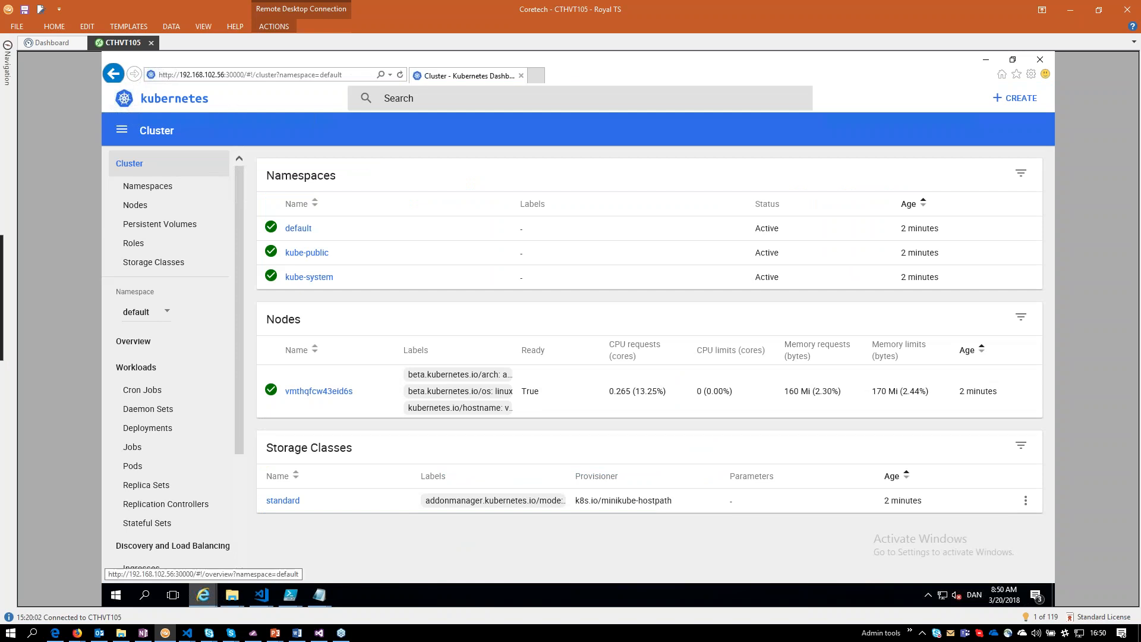
left_click(158, 100)
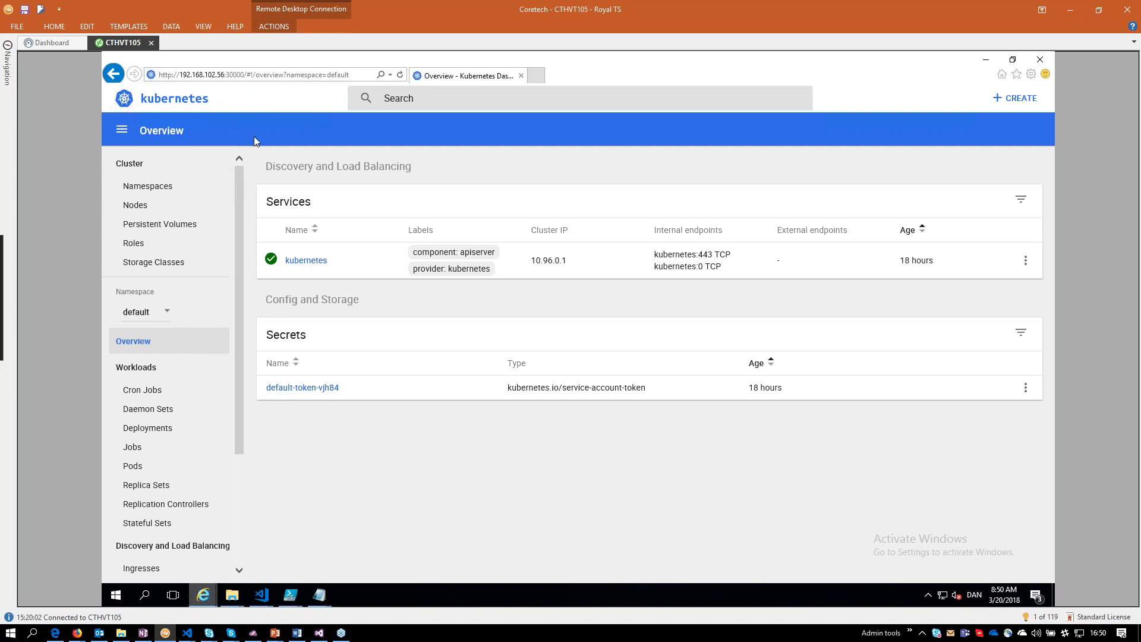
left_click(986, 61)
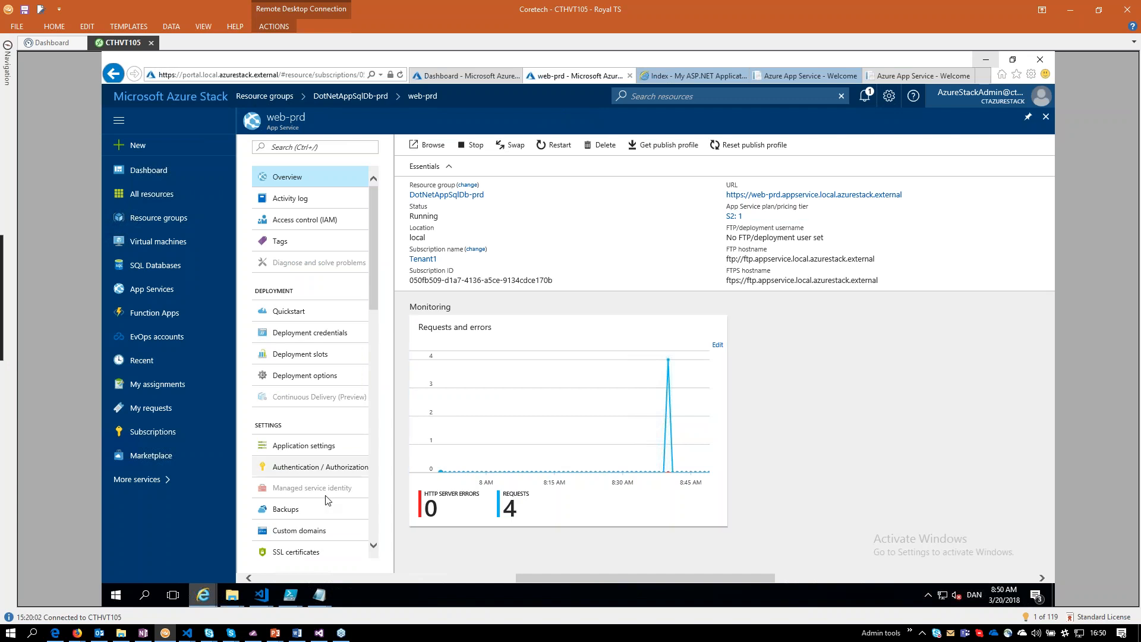
Switch to Azure Stack in Action.pptx in PowerPoint, start the slide show, and advance to the Azure Stack Licensing Model slide.
mouse_move(290, 594)
mouse_move(275, 632)
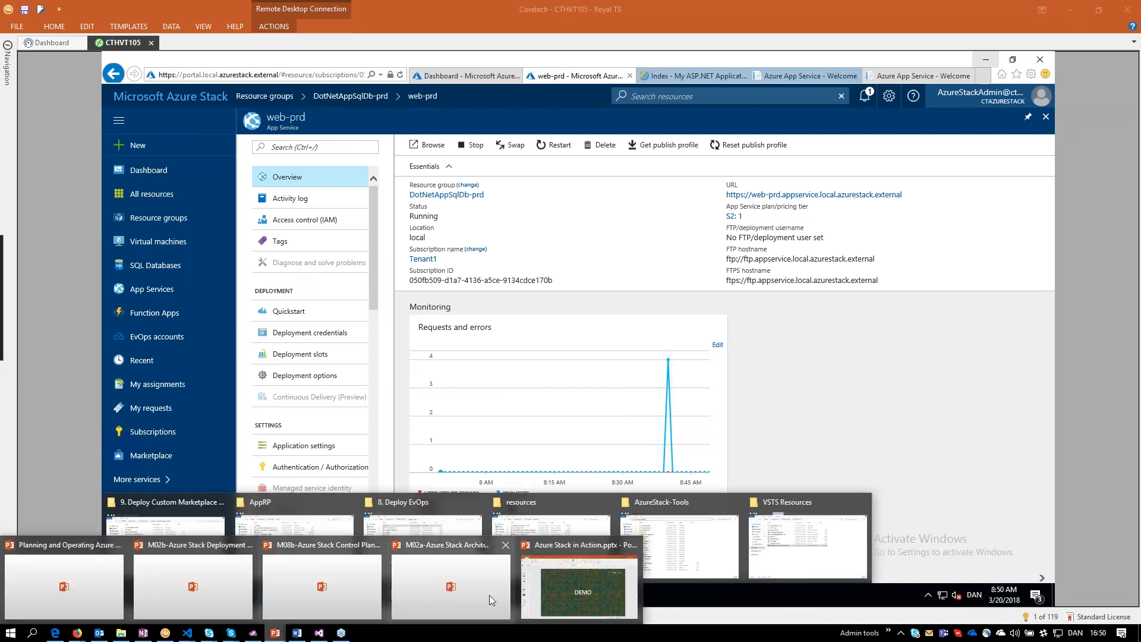
left_click(614, 598)
left_click(1004, 615)
key("Right")
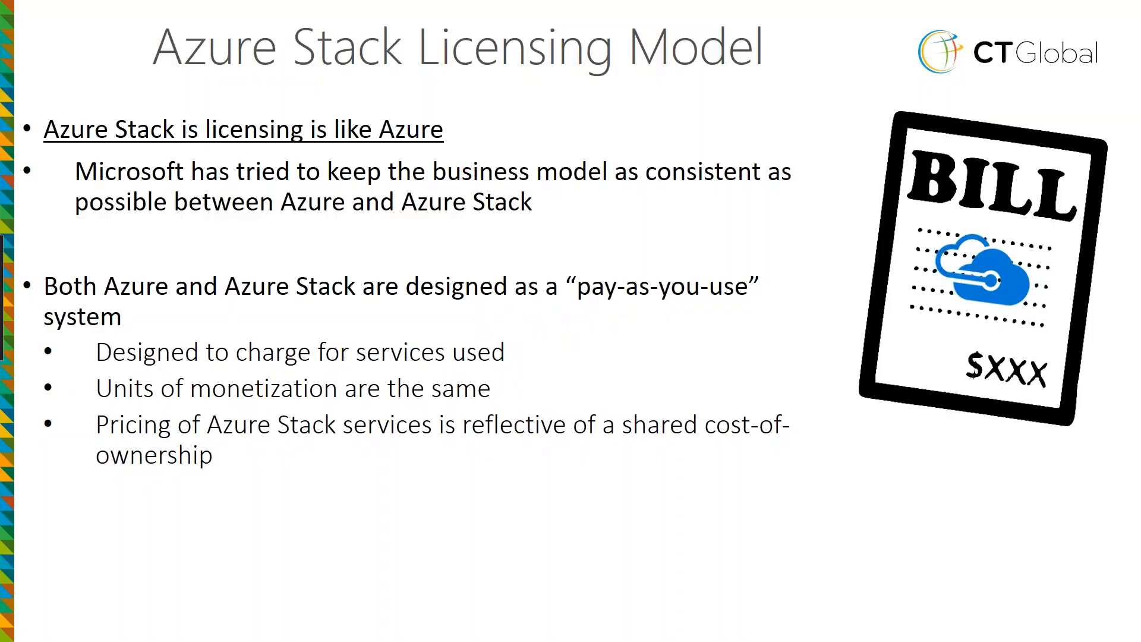
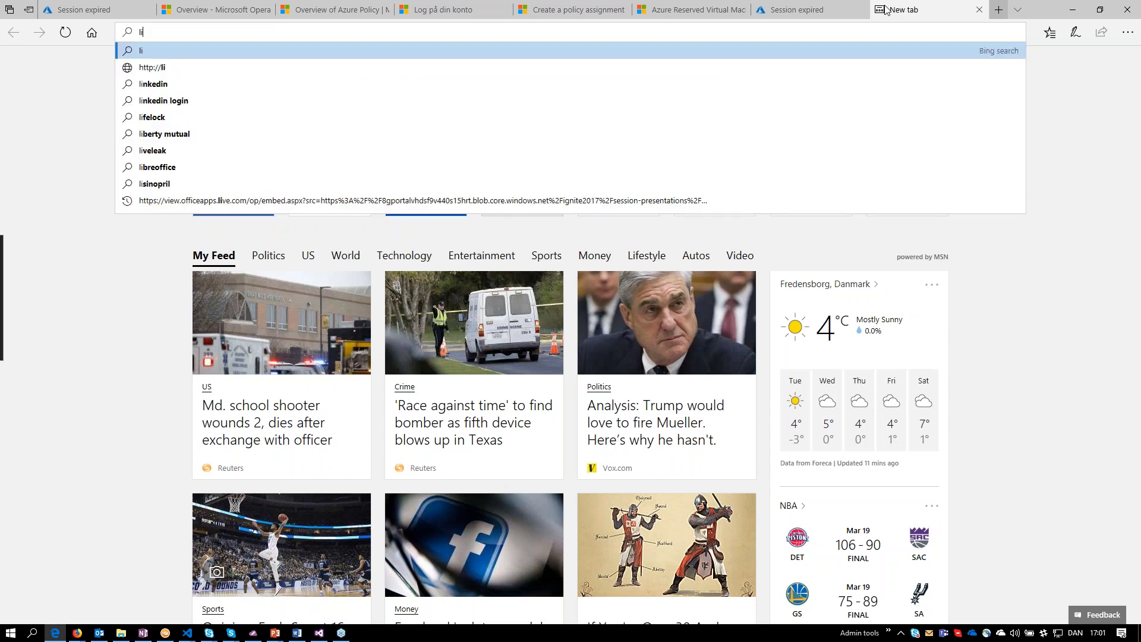
Search the web for "licensing azure stack" and open the Azure Stack – How to Buy page.
type("encing azure")
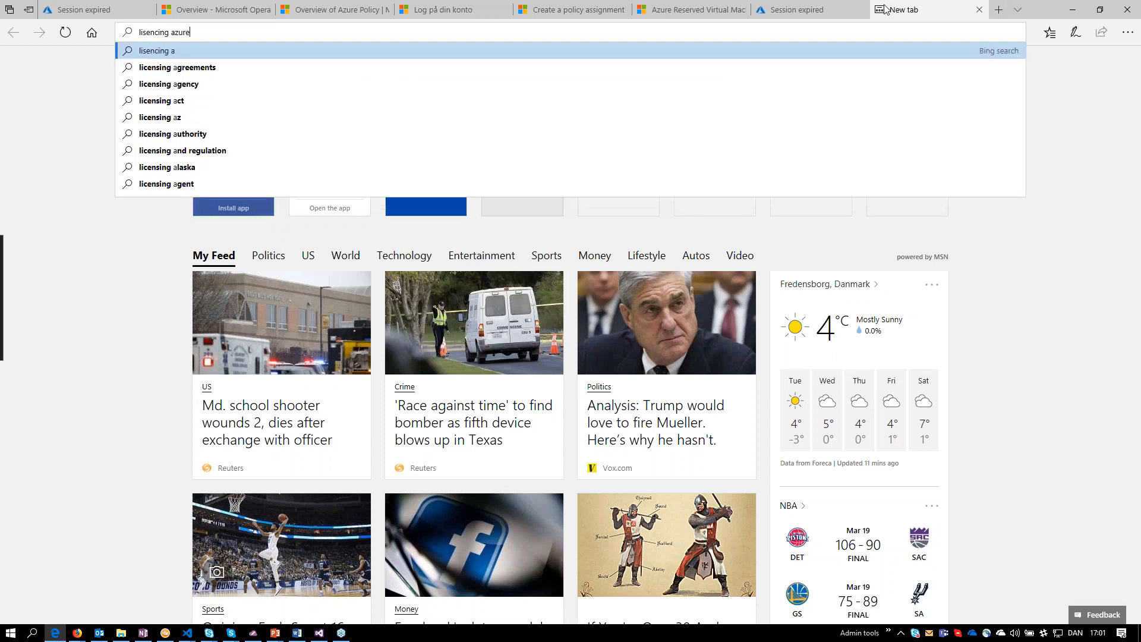
key("Return")
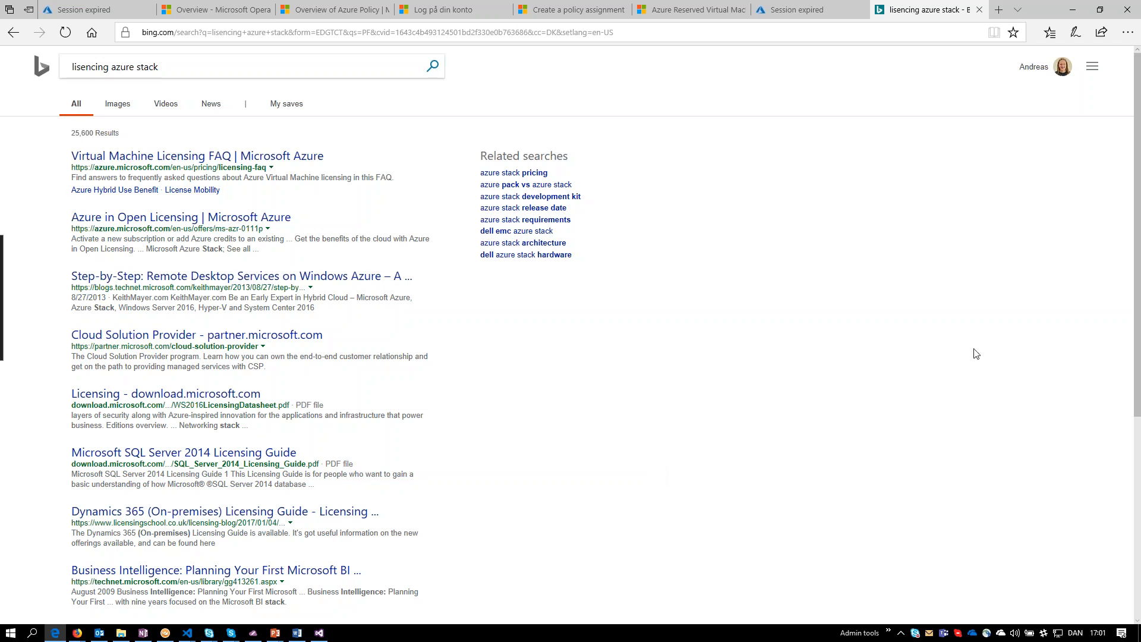
left_click(282, 60)
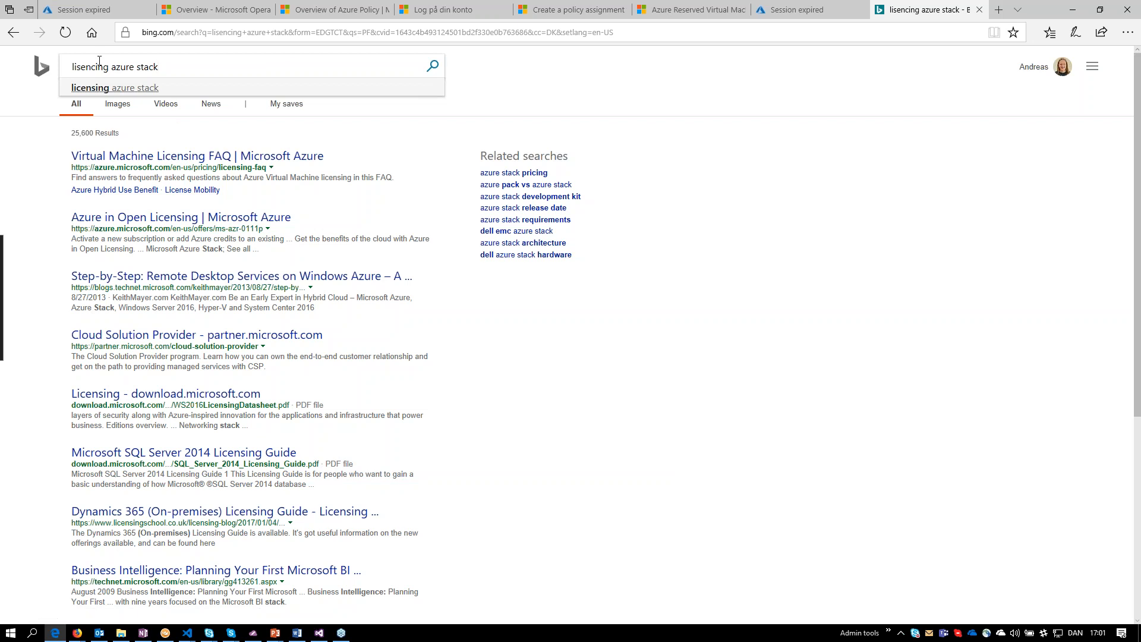
left_click(102, 89)
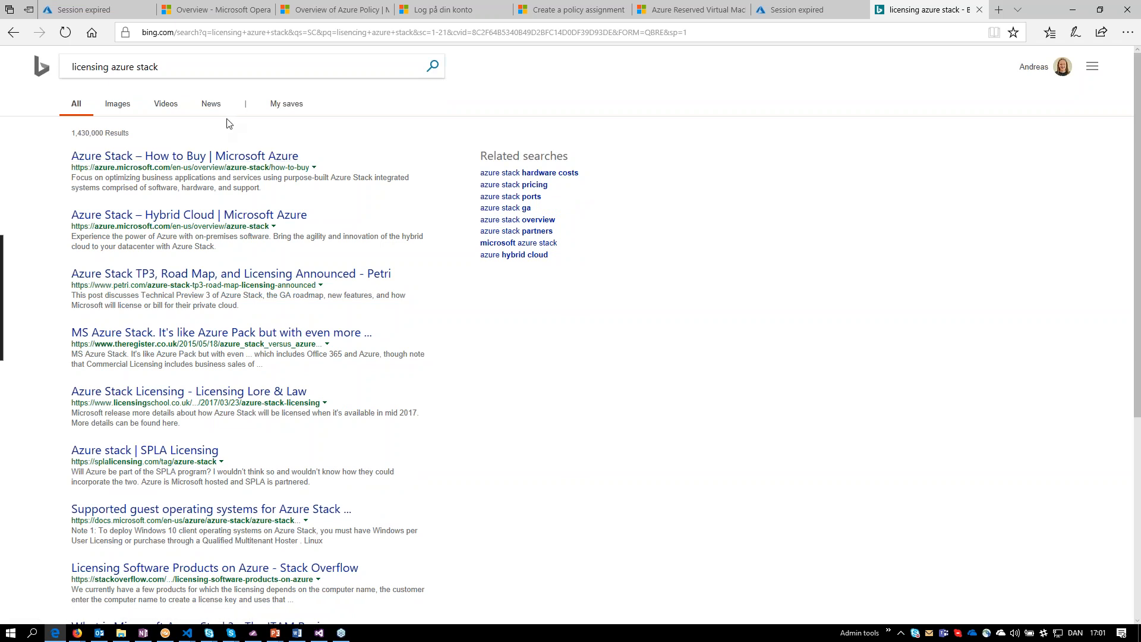
left_click(212, 158)
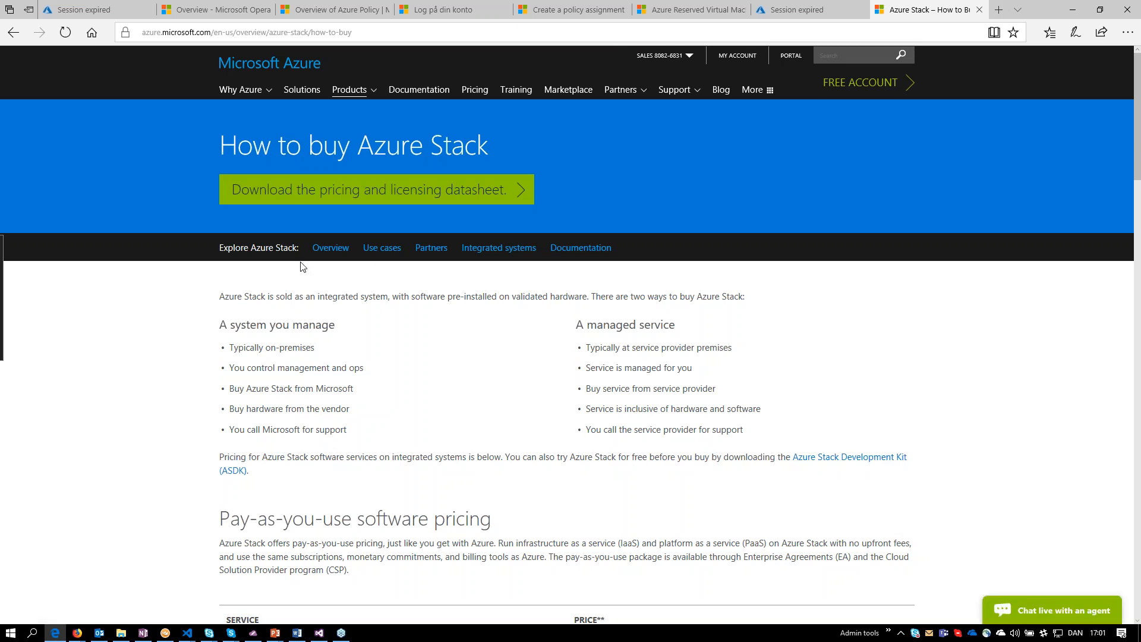
Examine the pay-as-you-use software pricing table on the How to buy Azure Stack page, pointing out the base virtual machine price.
scroll(347, 364, "down", 5)
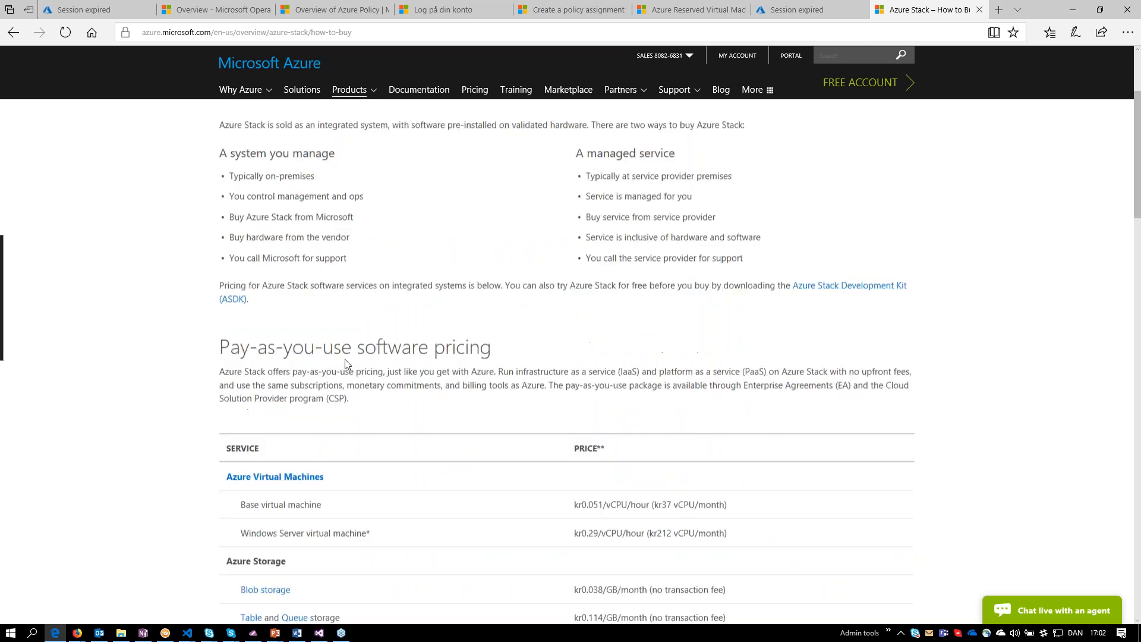
left_click_drag(214, 254, 733, 535)
left_click(649, 513)
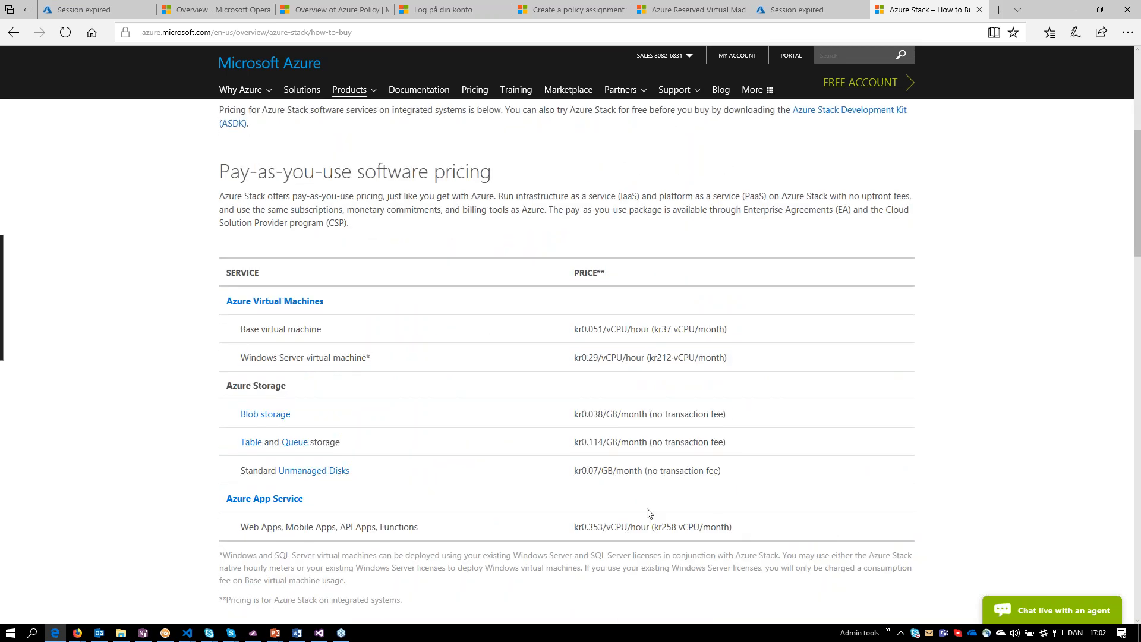
left_click_drag(672, 329, 652, 328)
left_click(693, 316)
Look through the purchasing sections of the page, covering disconnected mode, integrated system purchase and service providers, and return to the pricing table.
scroll(692, 316, "down", 3)
scroll(584, 328, "down", 4)
scroll(584, 328, "up", 9)
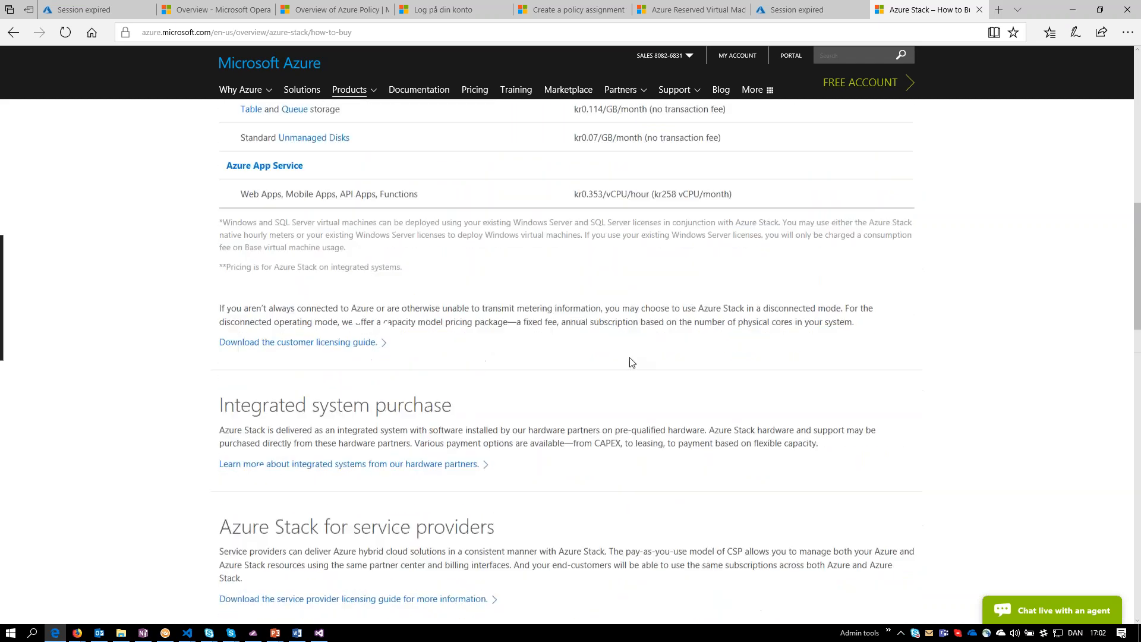
scroll(585, 329, "up", 3)
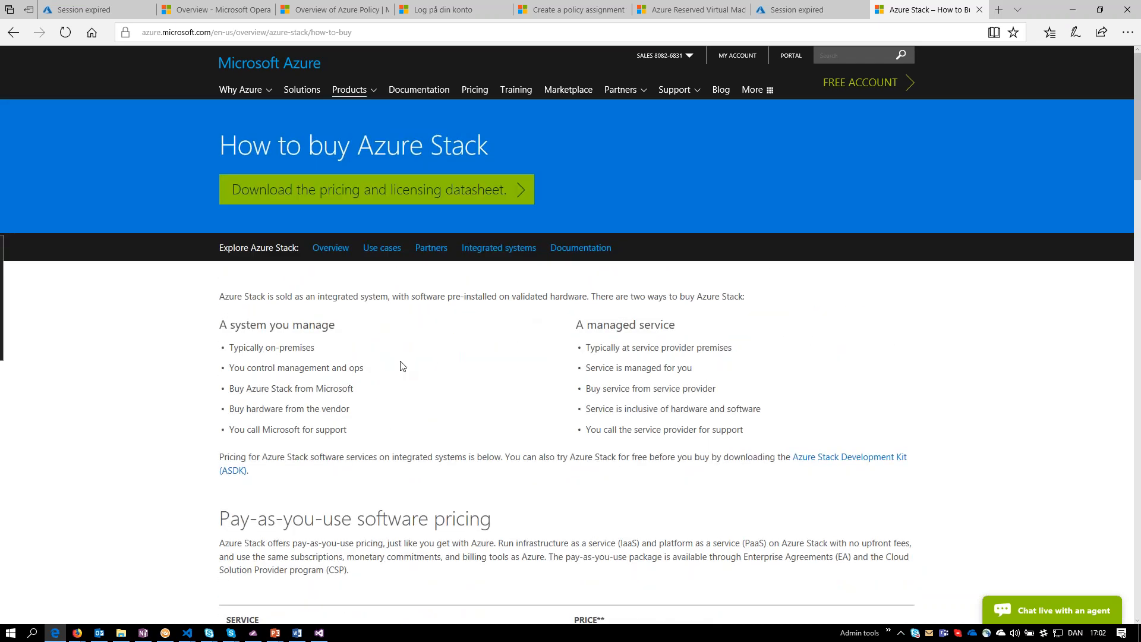
scroll(479, 373, "down", 6)
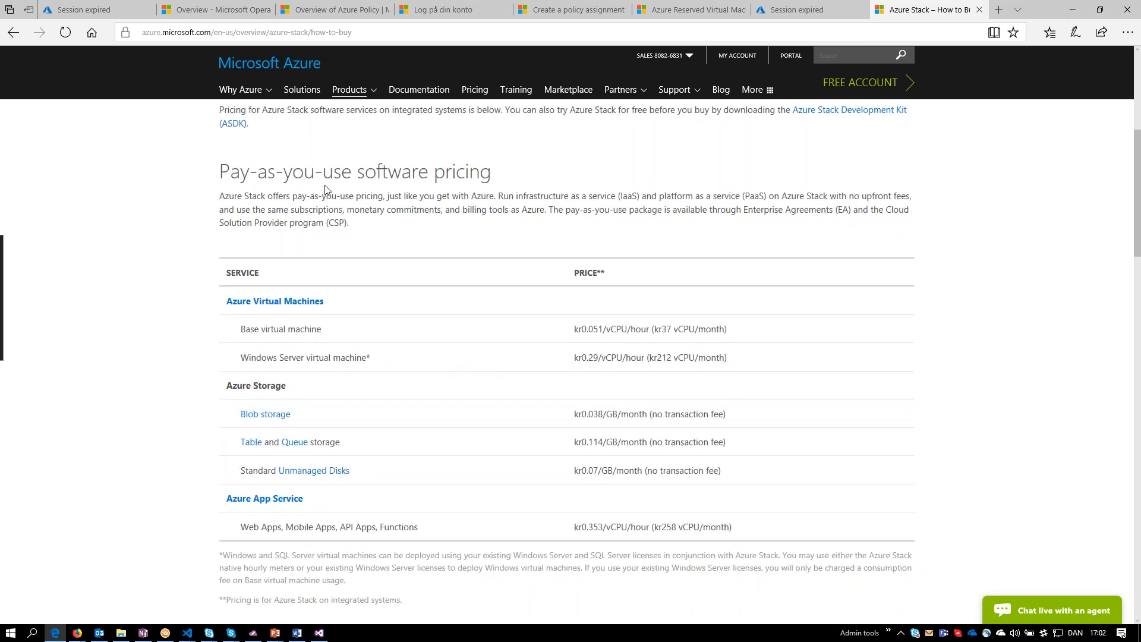
scroll(349, 172, "up", 2)
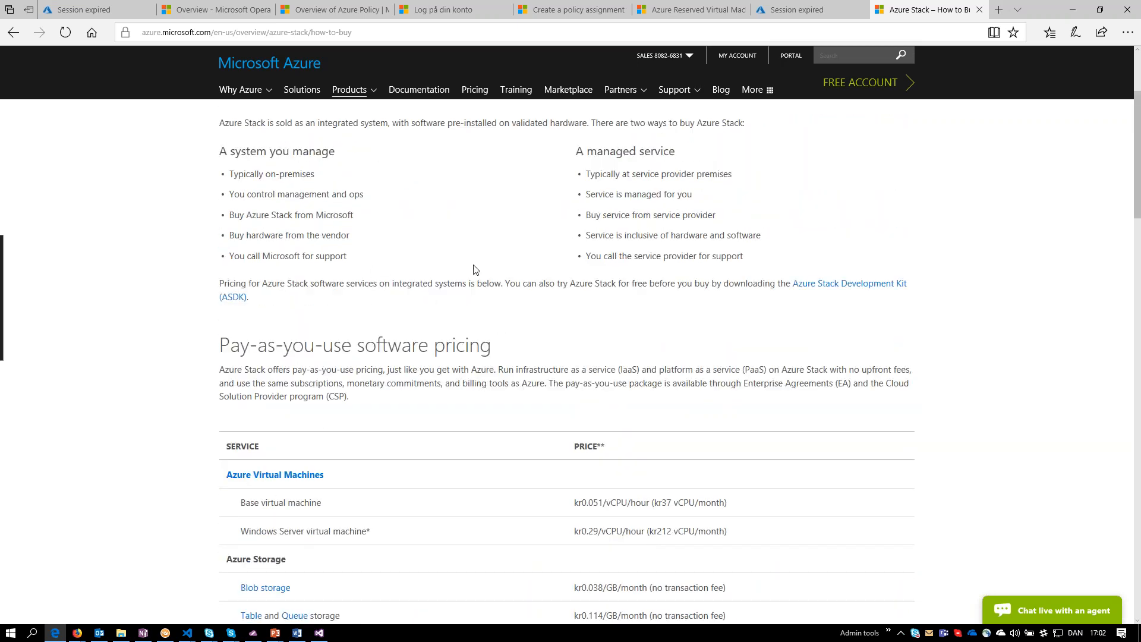
scroll(472, 268, "up", 3)
scroll(674, 242, "down", 15)
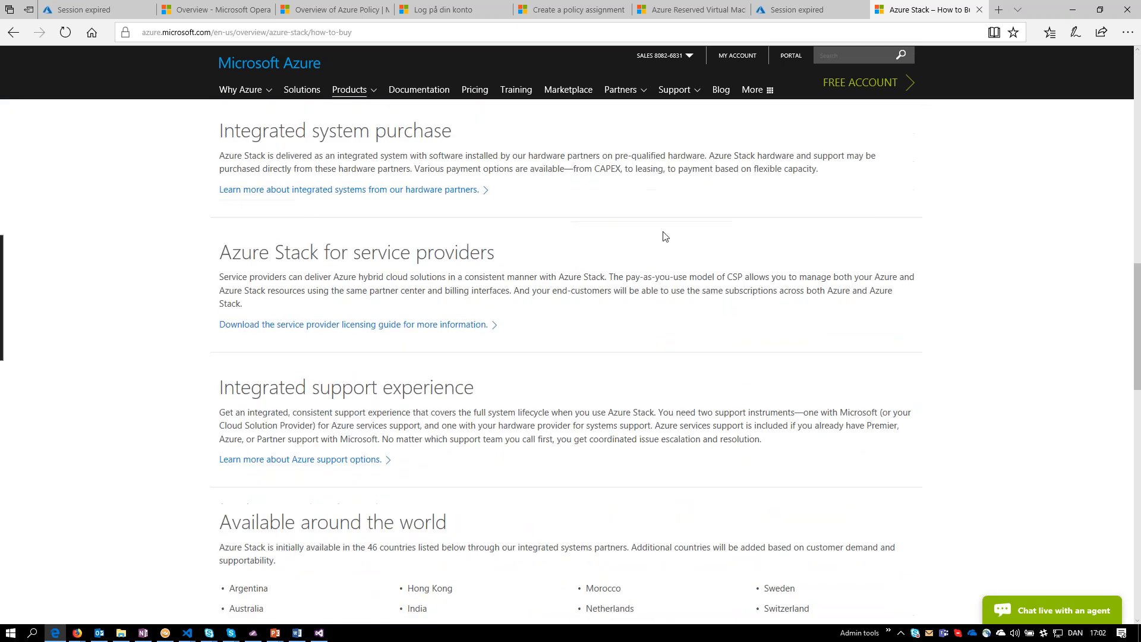
scroll(675, 241, "up", 7)
Point out the base virtual machine, Windows Server virtual machine and App Service entries in the pricing table by highlighting their text.
left_click_drag(589, 330, 693, 429)
left_click(692, 429)
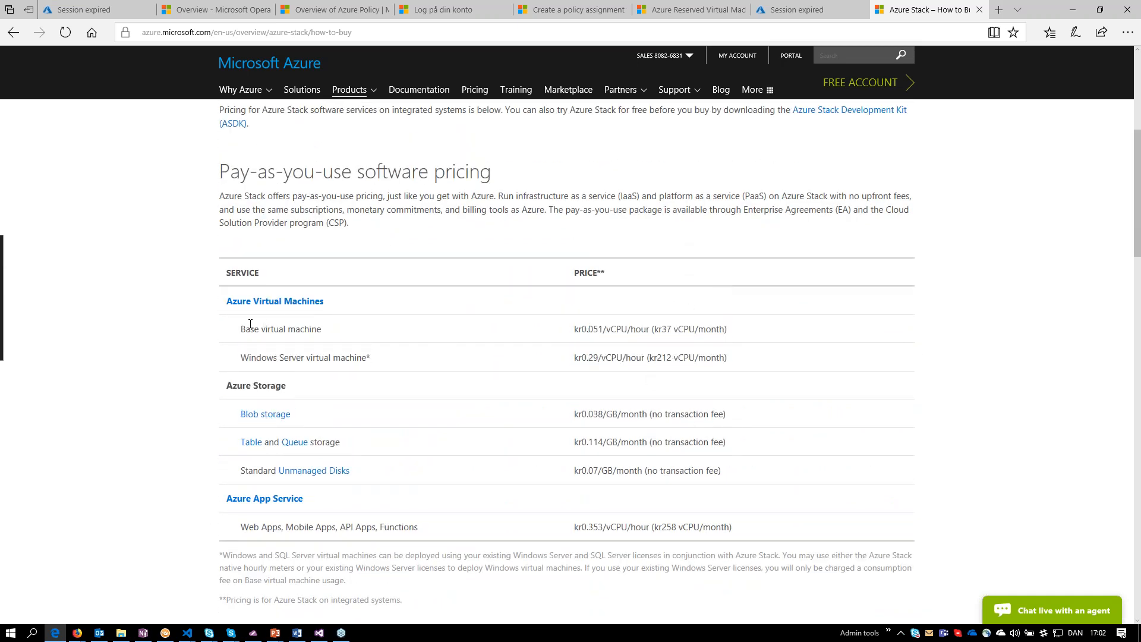
left_click_drag(244, 326, 811, 328)
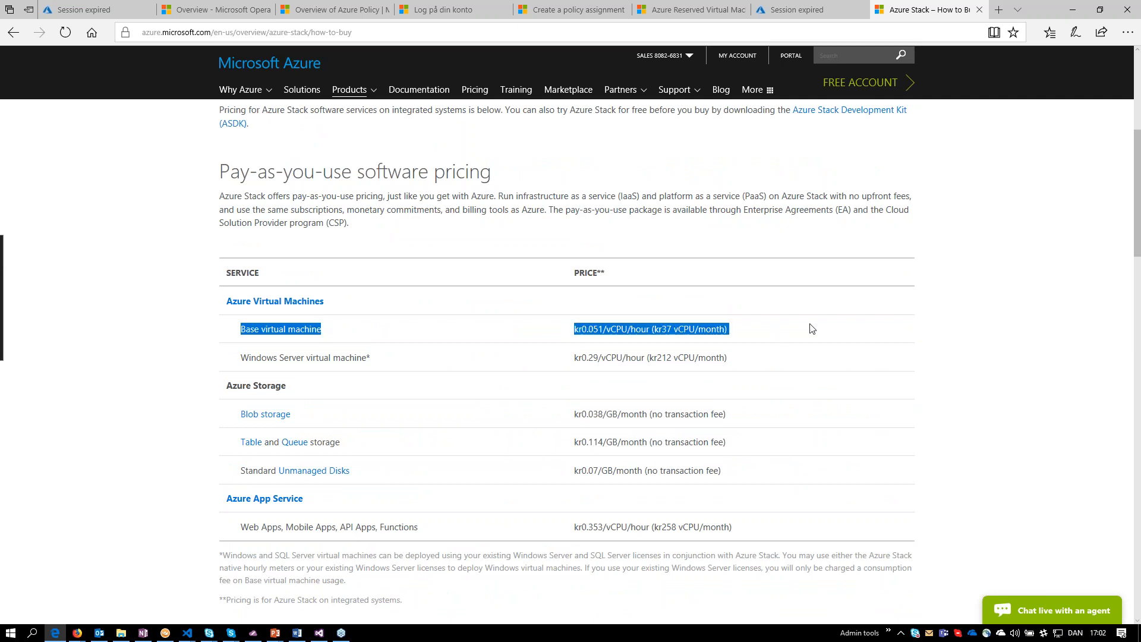
left_click(811, 328)
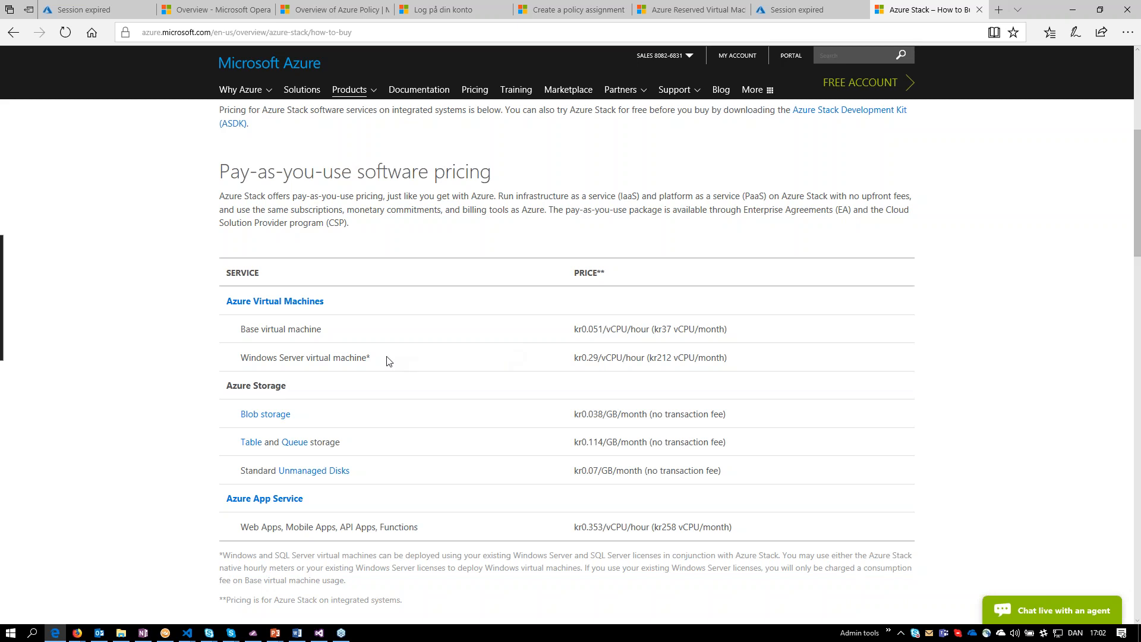
left_click_drag(369, 359, 288, 357)
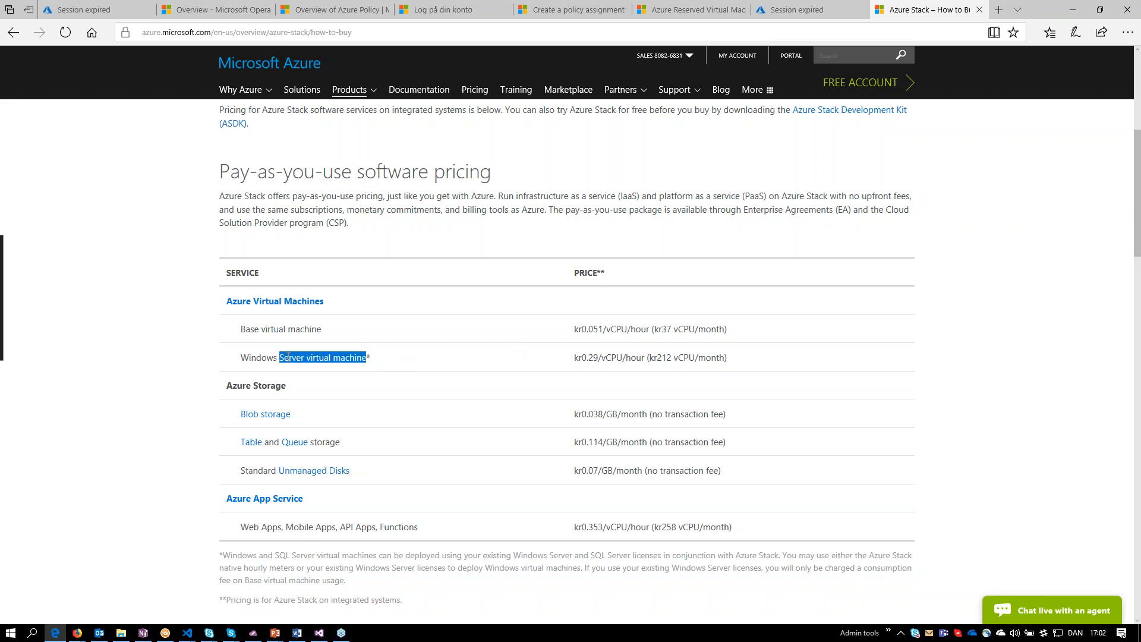
left_click(289, 356)
left_click_drag(655, 528, 674, 528)
left_click(678, 528)
left_click(658, 530)
left_click(669, 529)
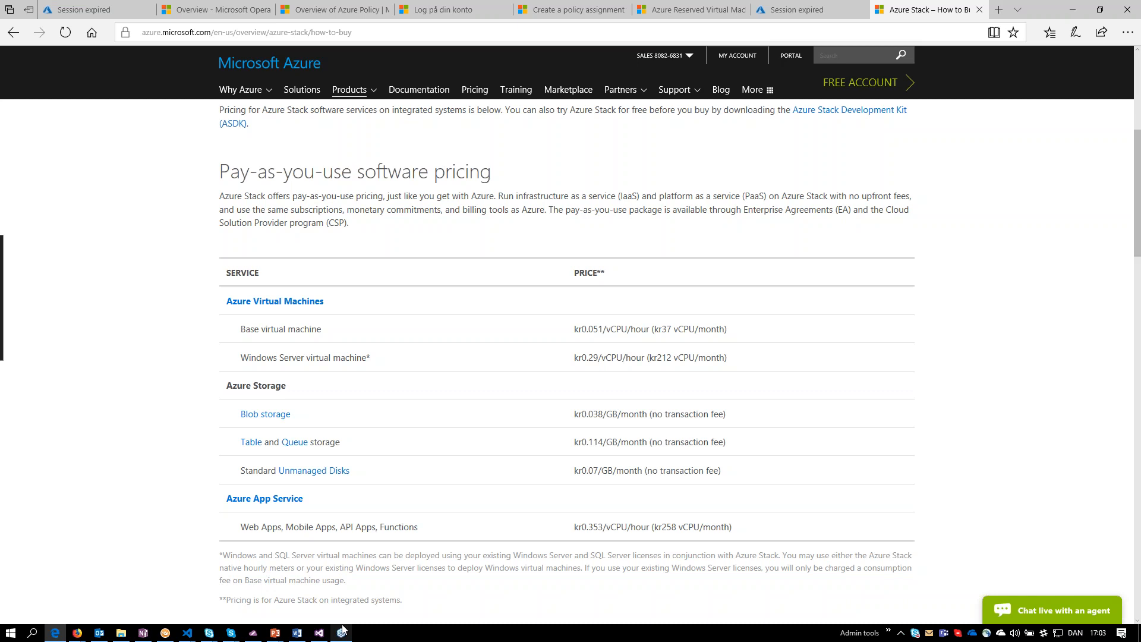
Show the Questions slide of Azure Stack in Action.pptx in PowerPoint, and return to Edge to check the first Azure portal page.
mouse_move(340, 633)
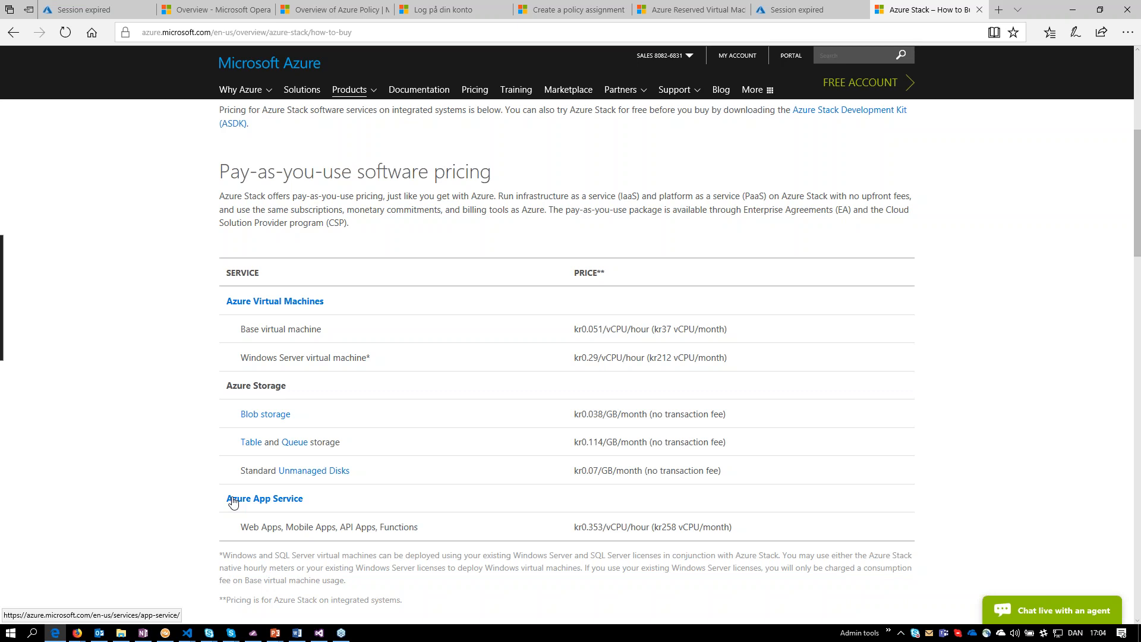
mouse_move(110, 19)
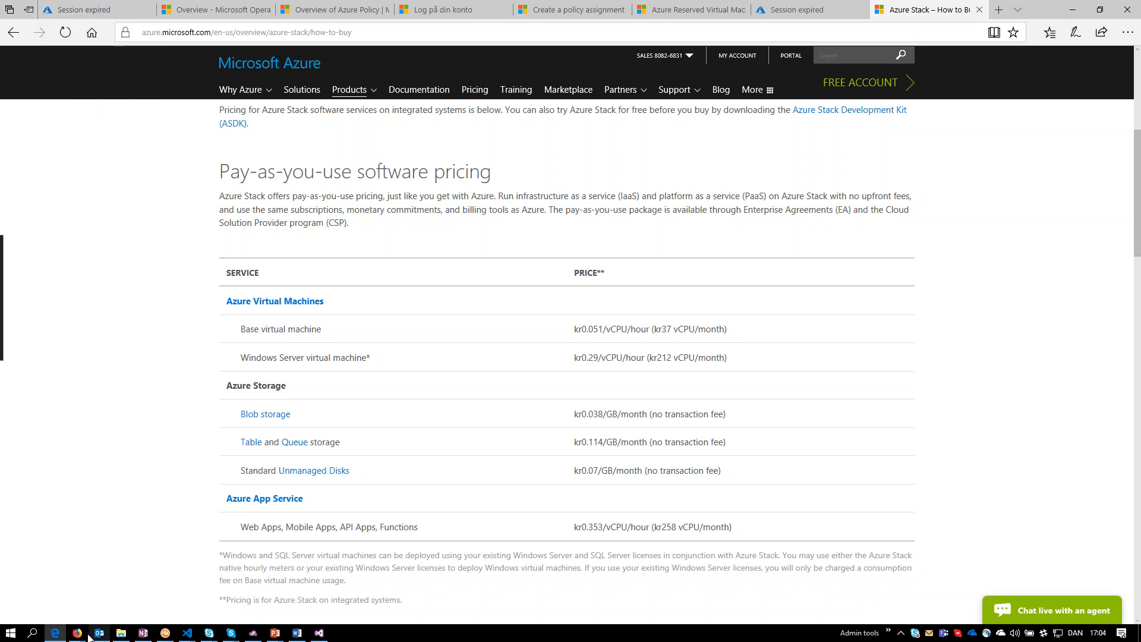
mouse_move(81, 636)
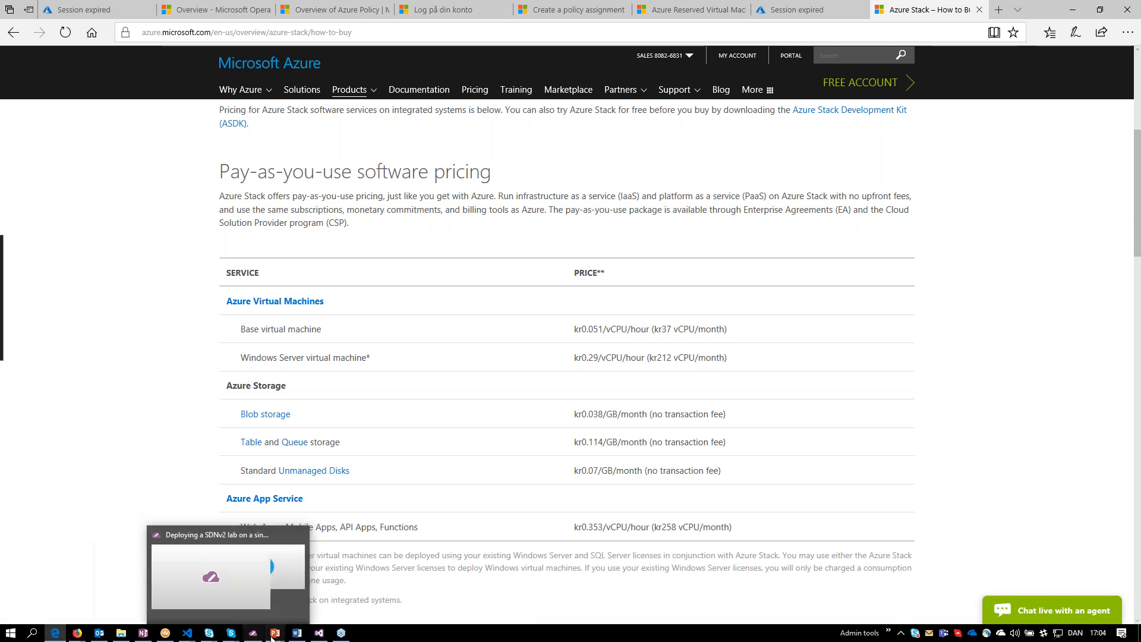
mouse_move(275, 632)
left_click(620, 594)
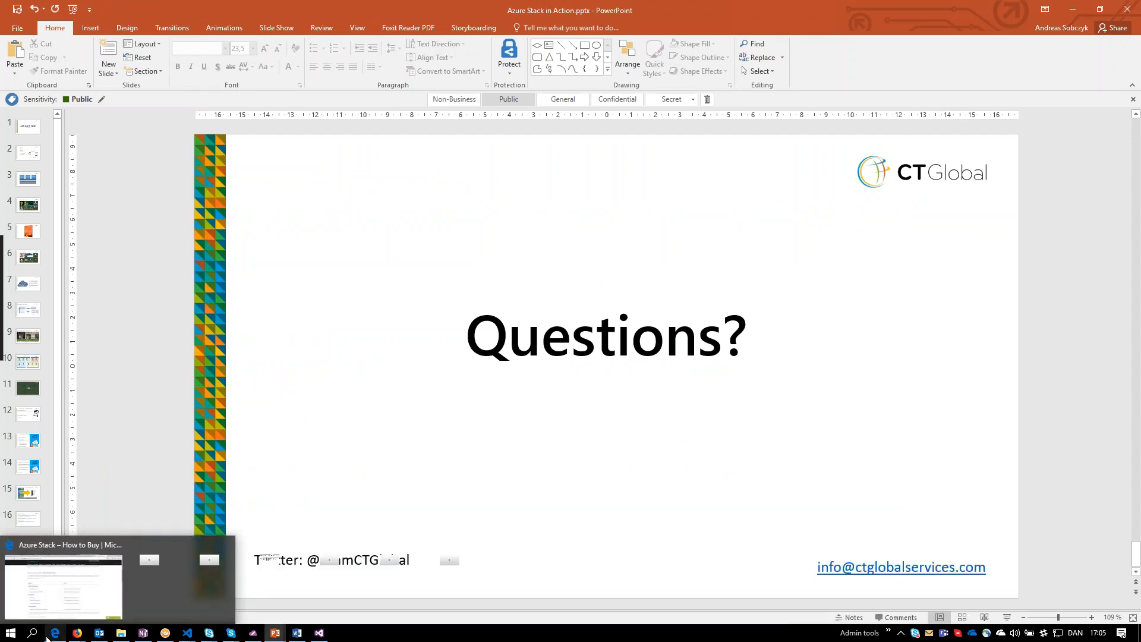
left_click(64, 599)
left_click(76, 14)
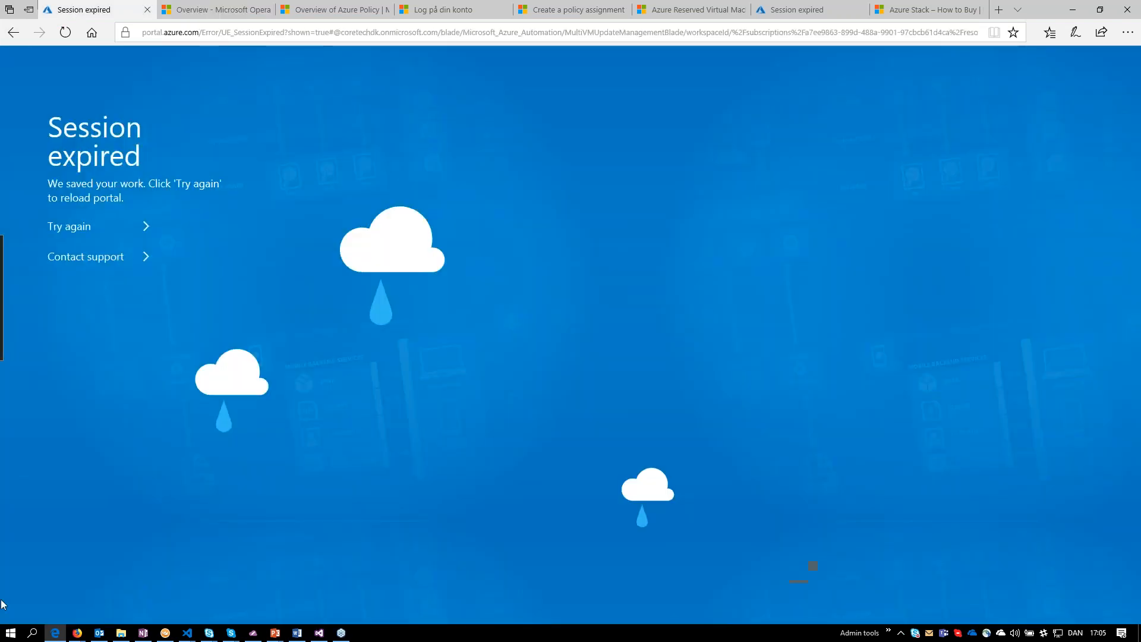
Switch to the CTHVT105 session in Royal TS and open the WebApp With Cost Center request from the CTGlobal marketplace category.
left_click(166, 634)
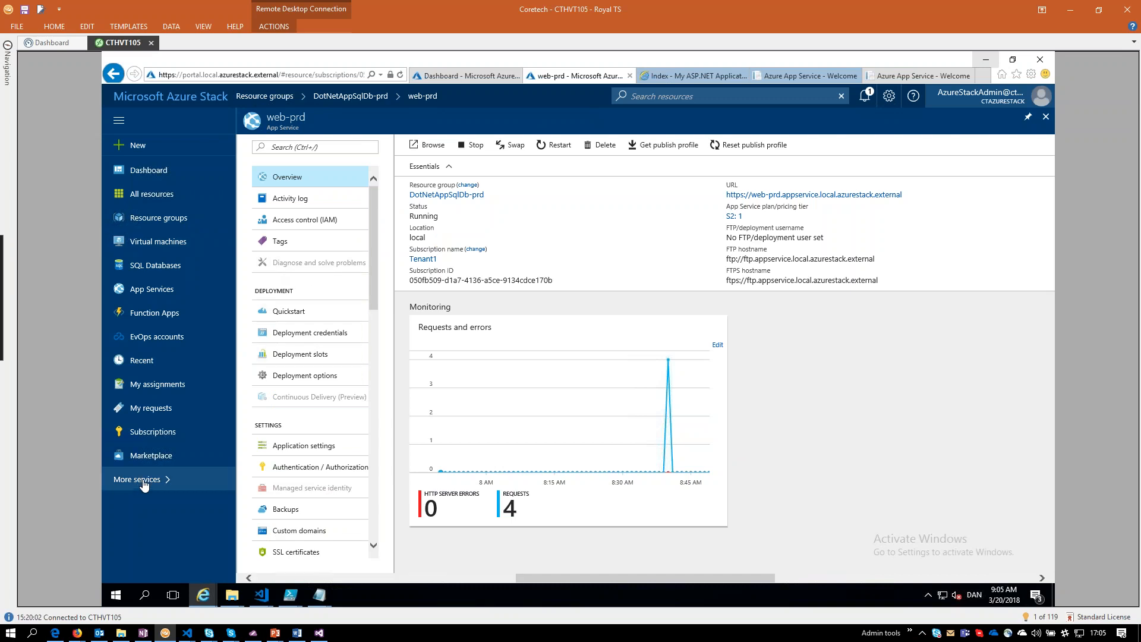
left_click(188, 154)
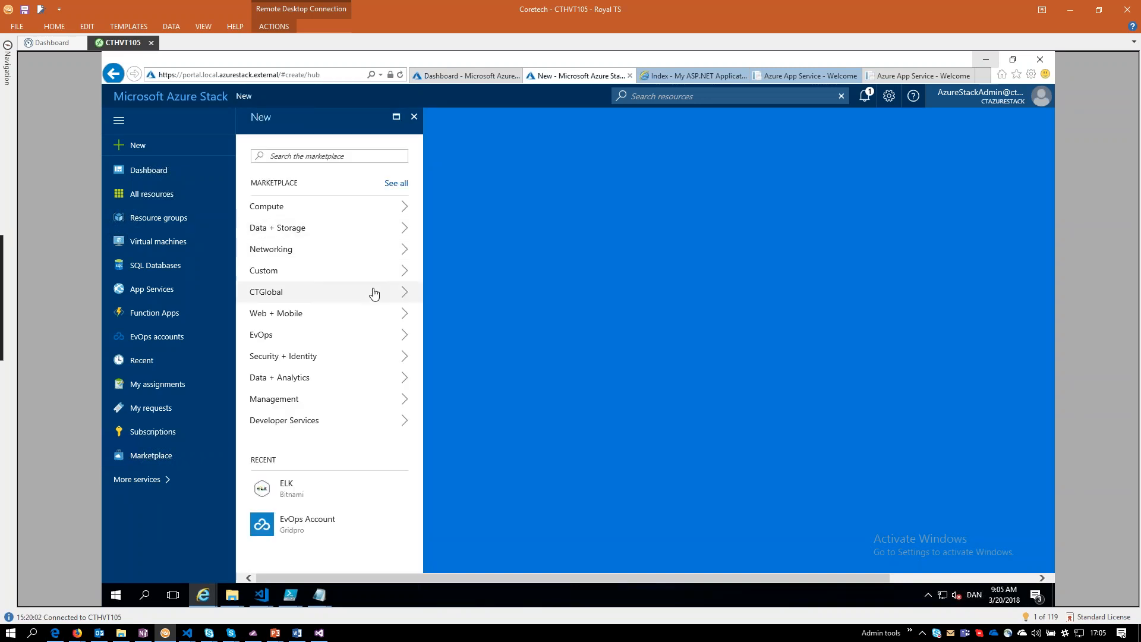
left_click(373, 293)
left_click(497, 280)
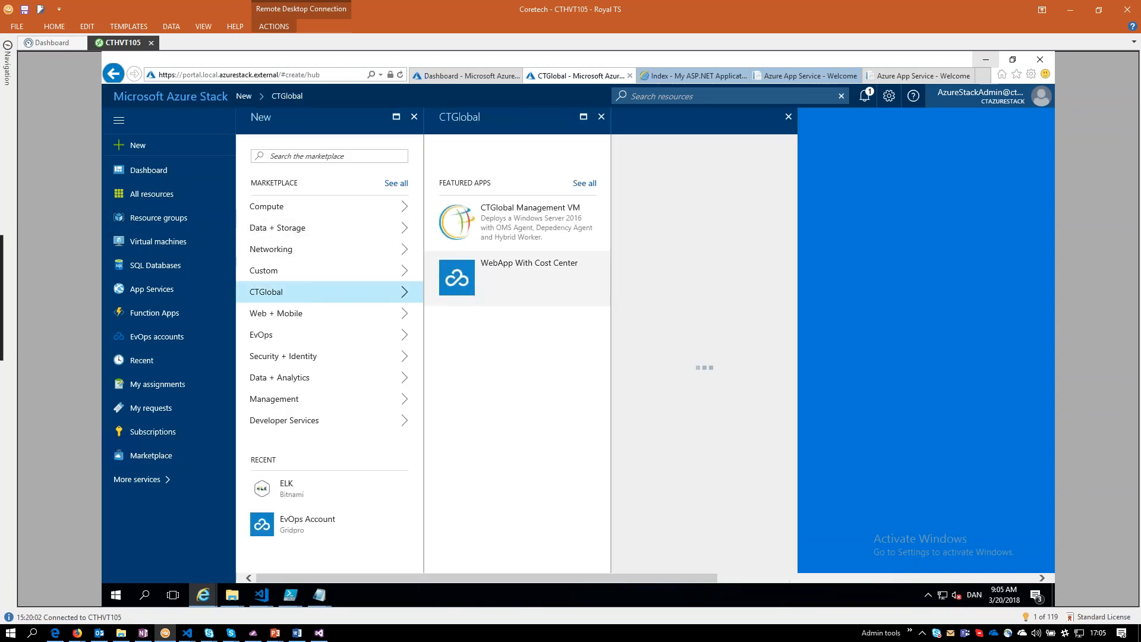
mouse_move(232, 596)
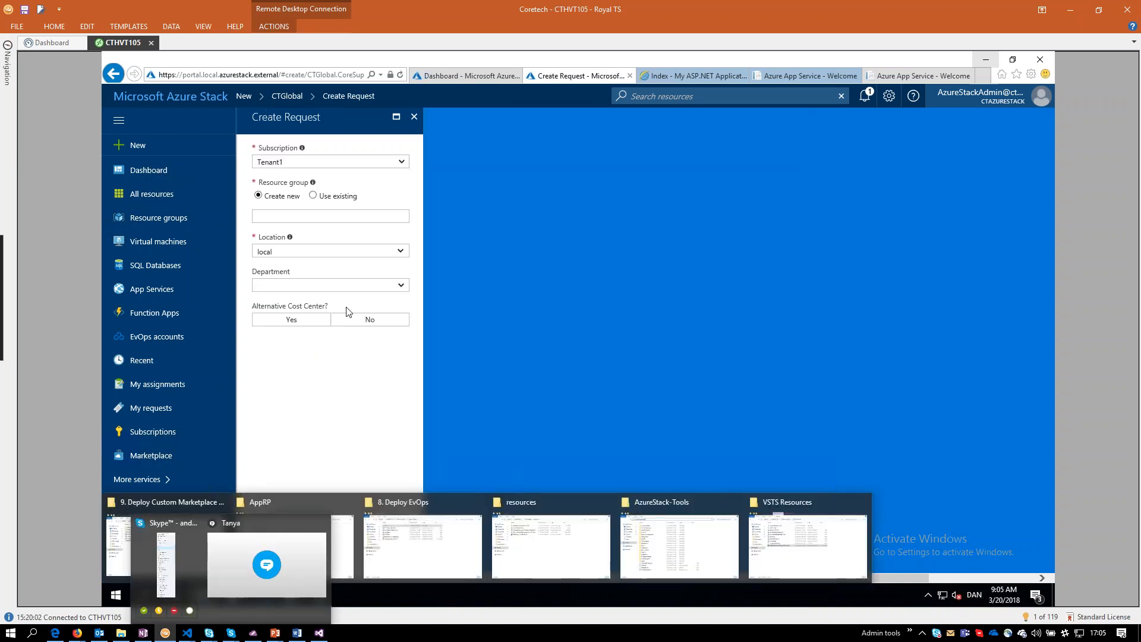
In the Create Request form, set Department to HR, Alternative Cost Center to Yes, and Cost Center to Trading.
left_click(397, 285)
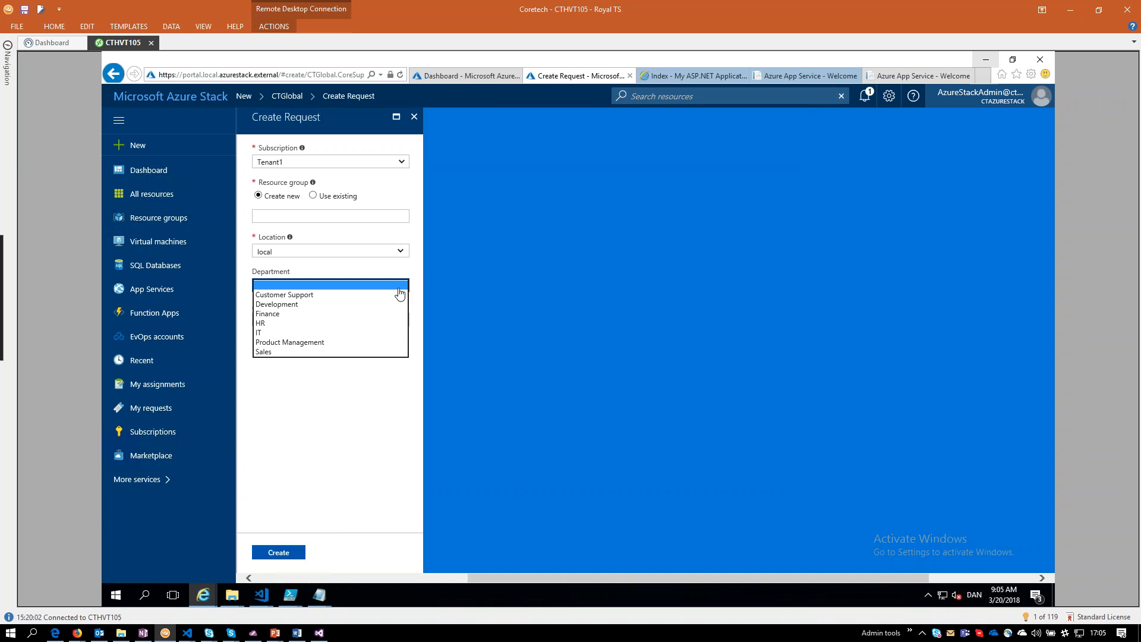
left_click(400, 291)
left_click(401, 288)
left_click(400, 289)
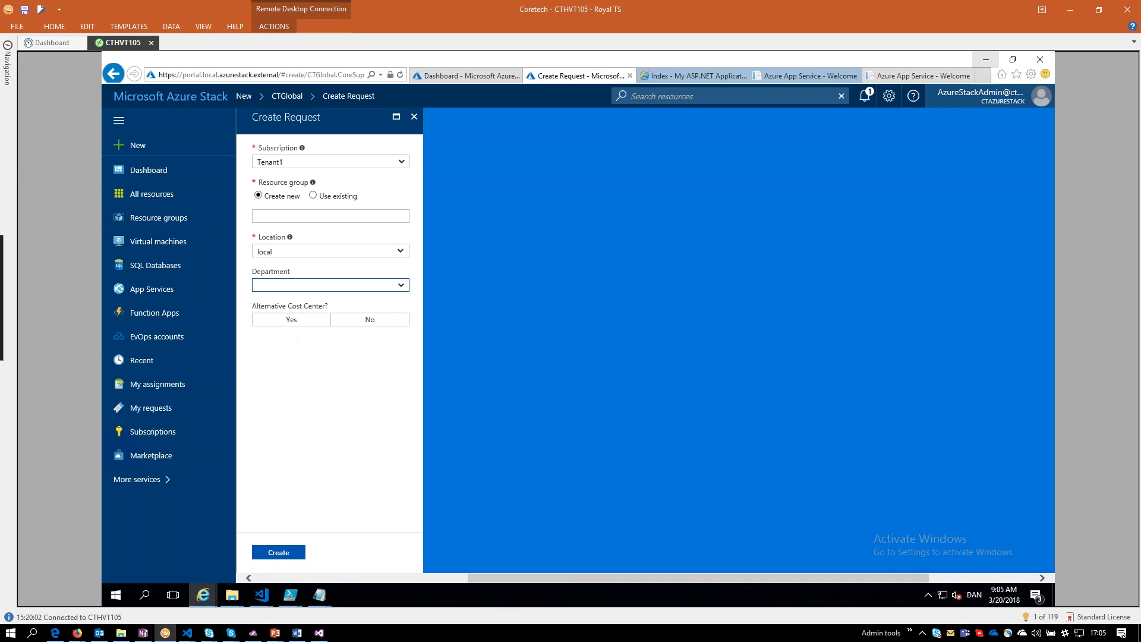
left_click(400, 288)
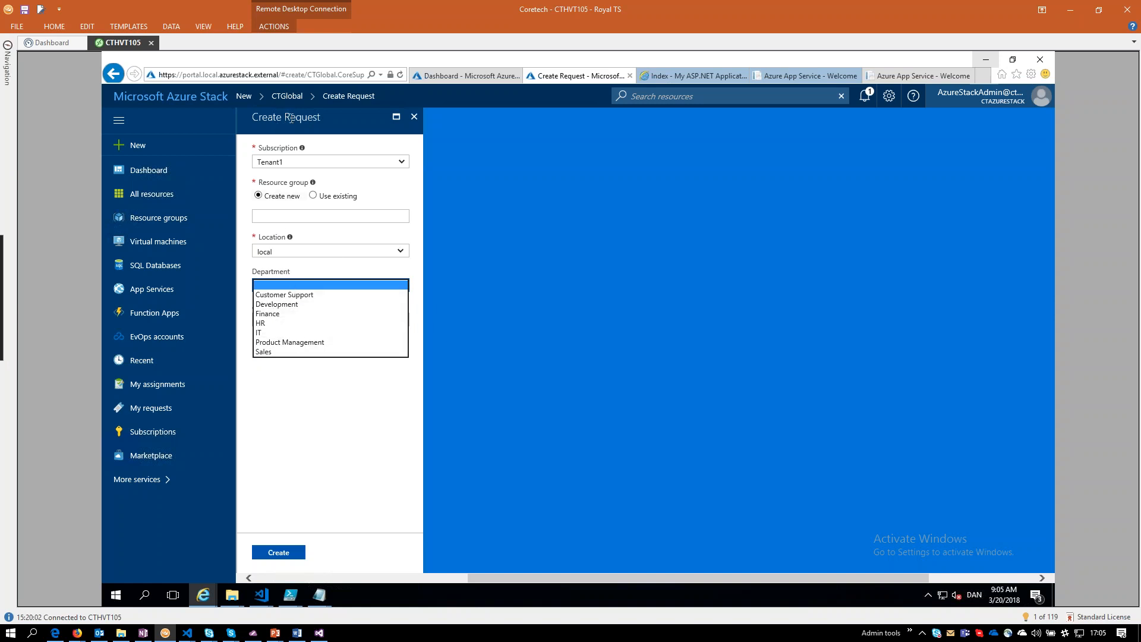
left_click(264, 325)
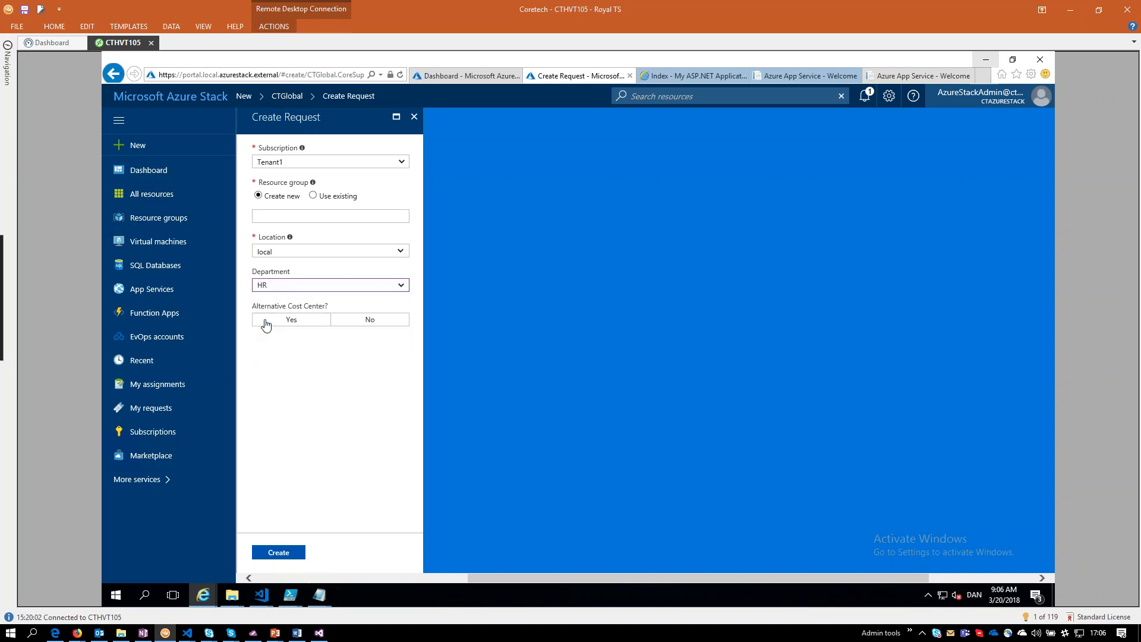
left_click(291, 324)
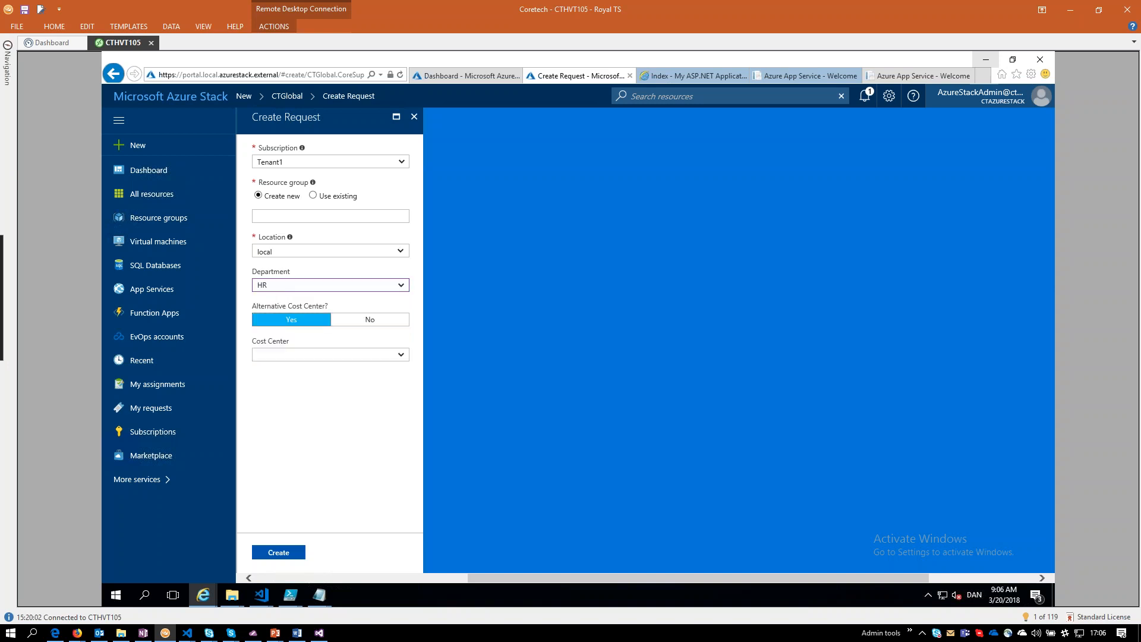
left_click(302, 355)
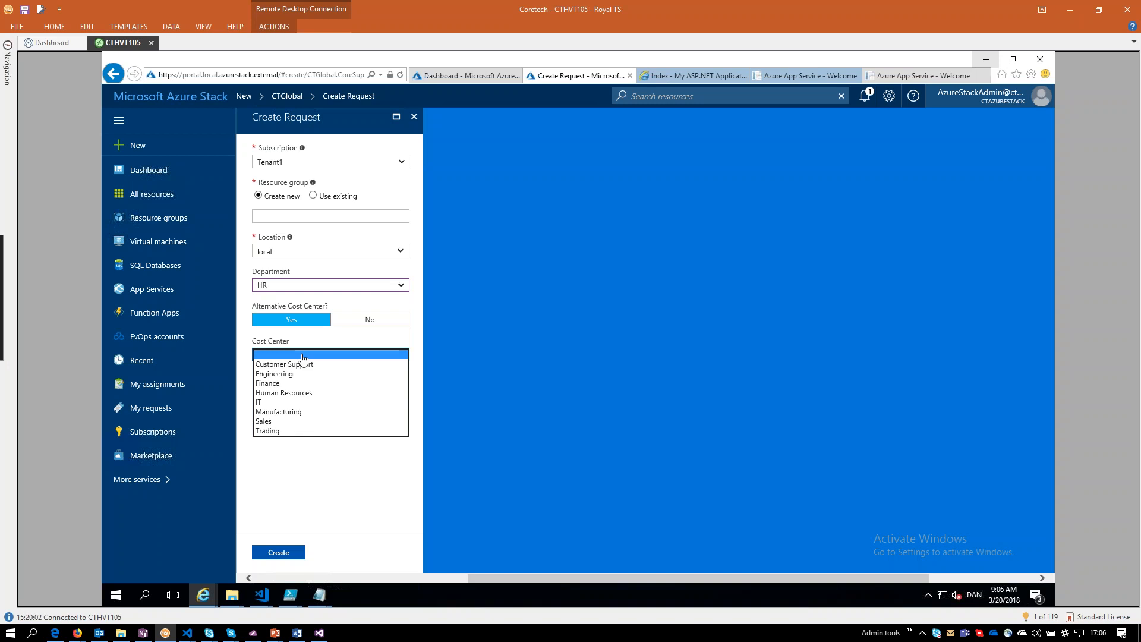
left_click(266, 431)
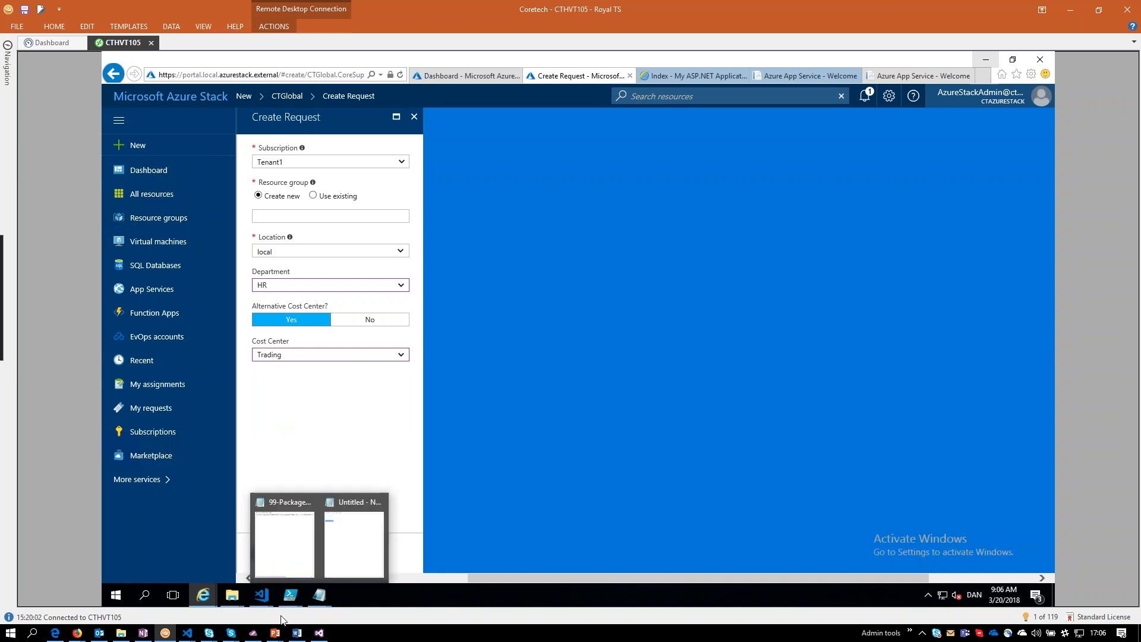
Switch back to Azure Stack in Action.pptx in PowerPoint to show the closing Questions slide.
mouse_move(274, 632)
left_click(540, 601)
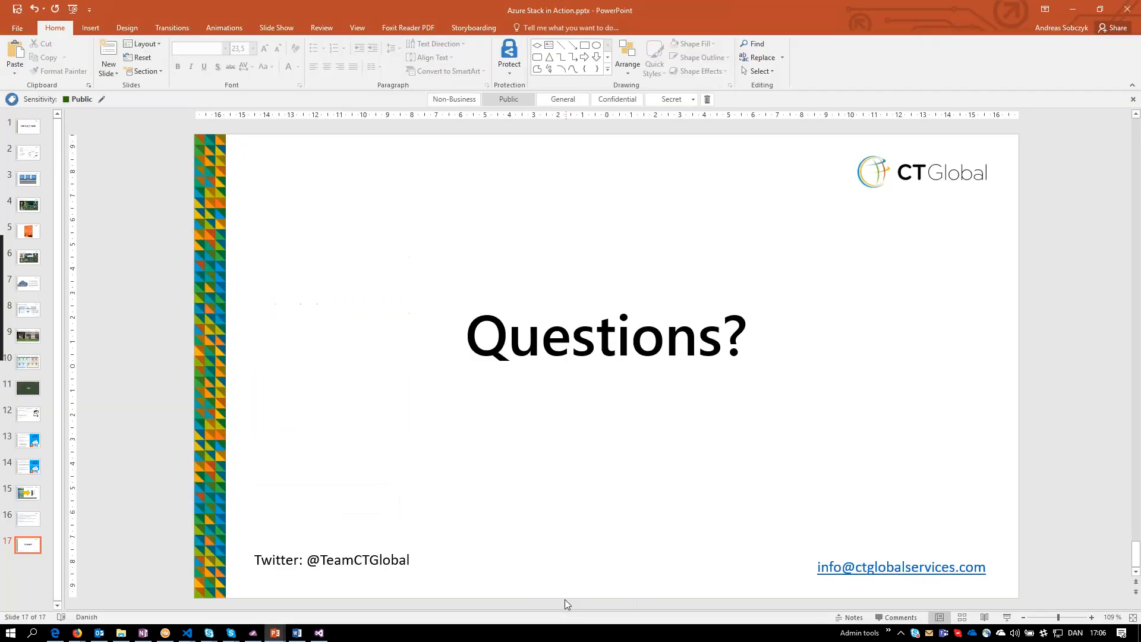